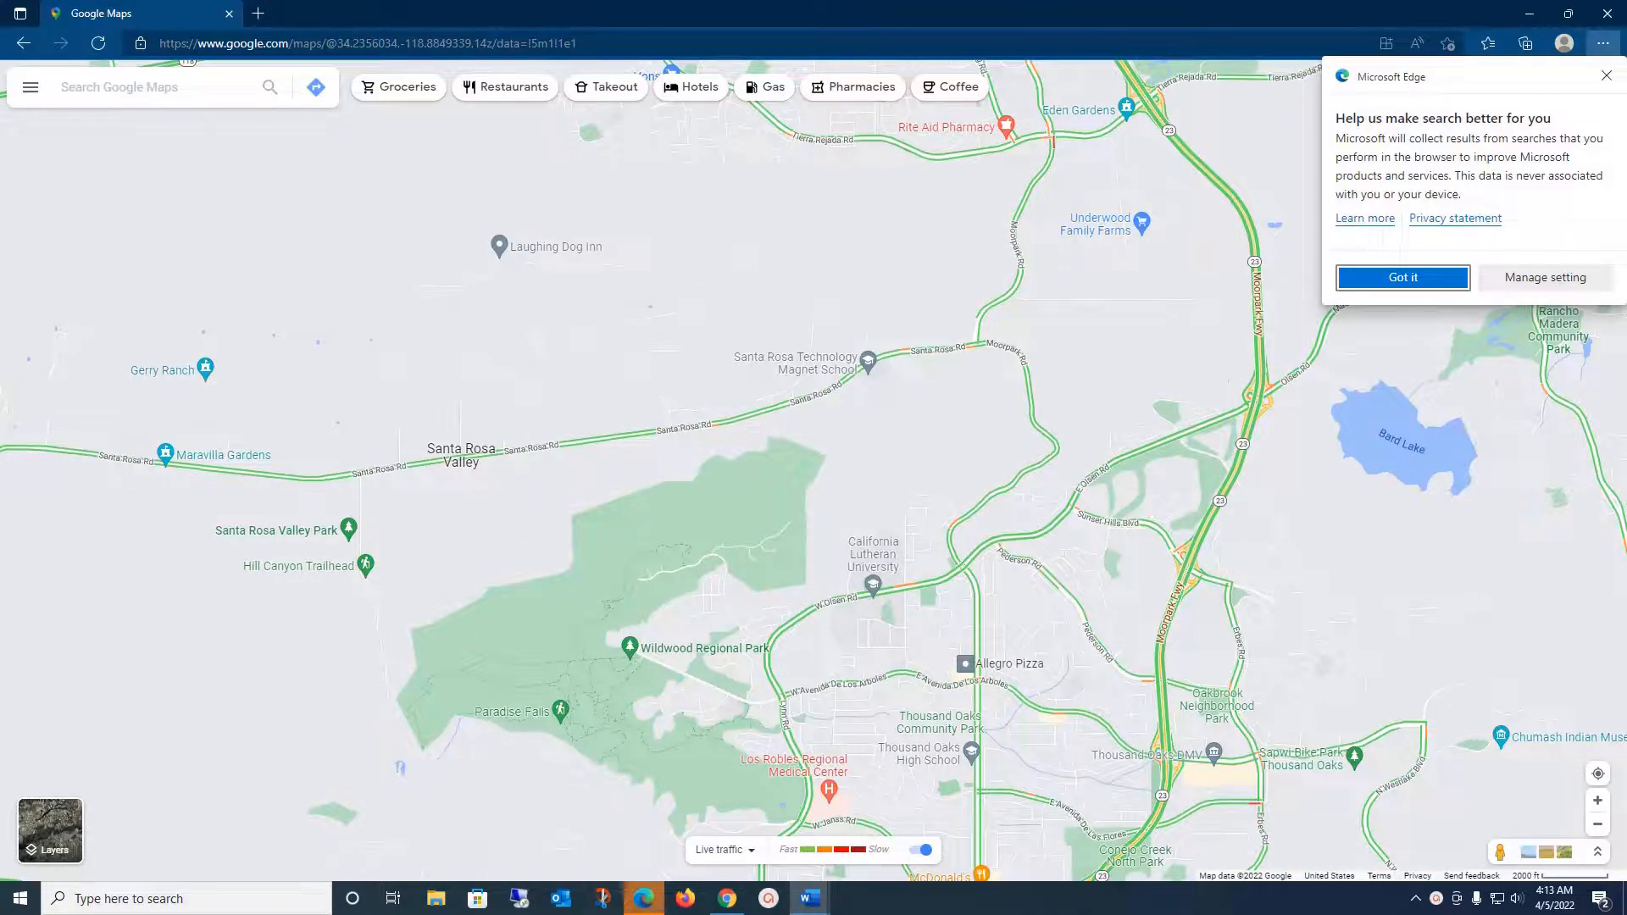
Step: Dismiss the search data notice and search the map for Austin, TX
left_click(1605, 76)
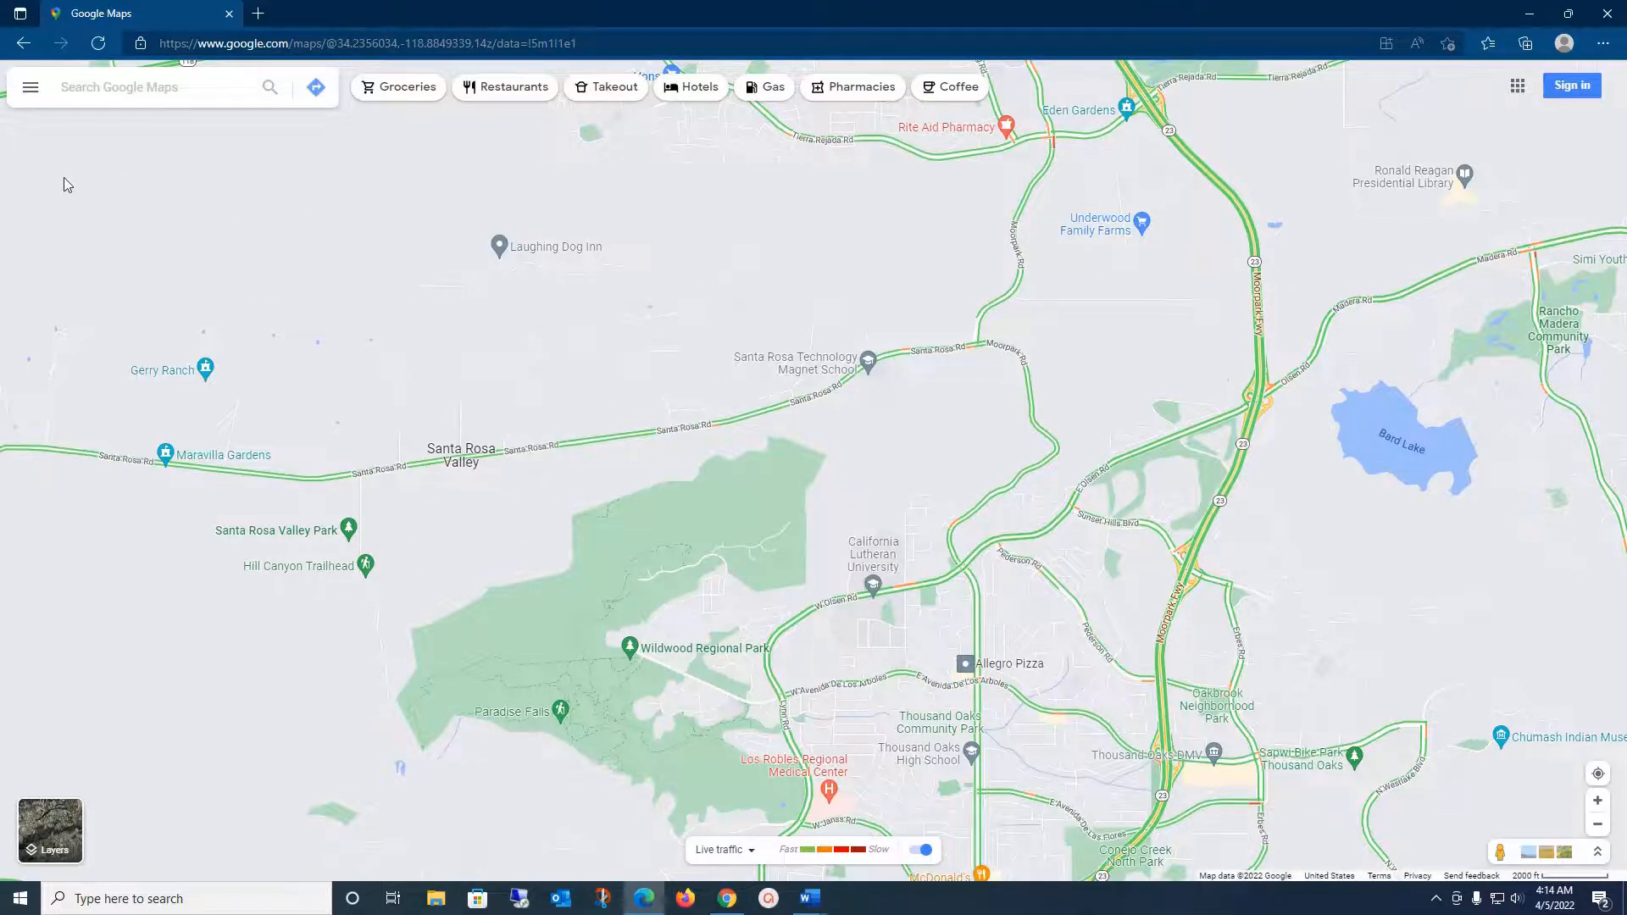
left_click(193, 90)
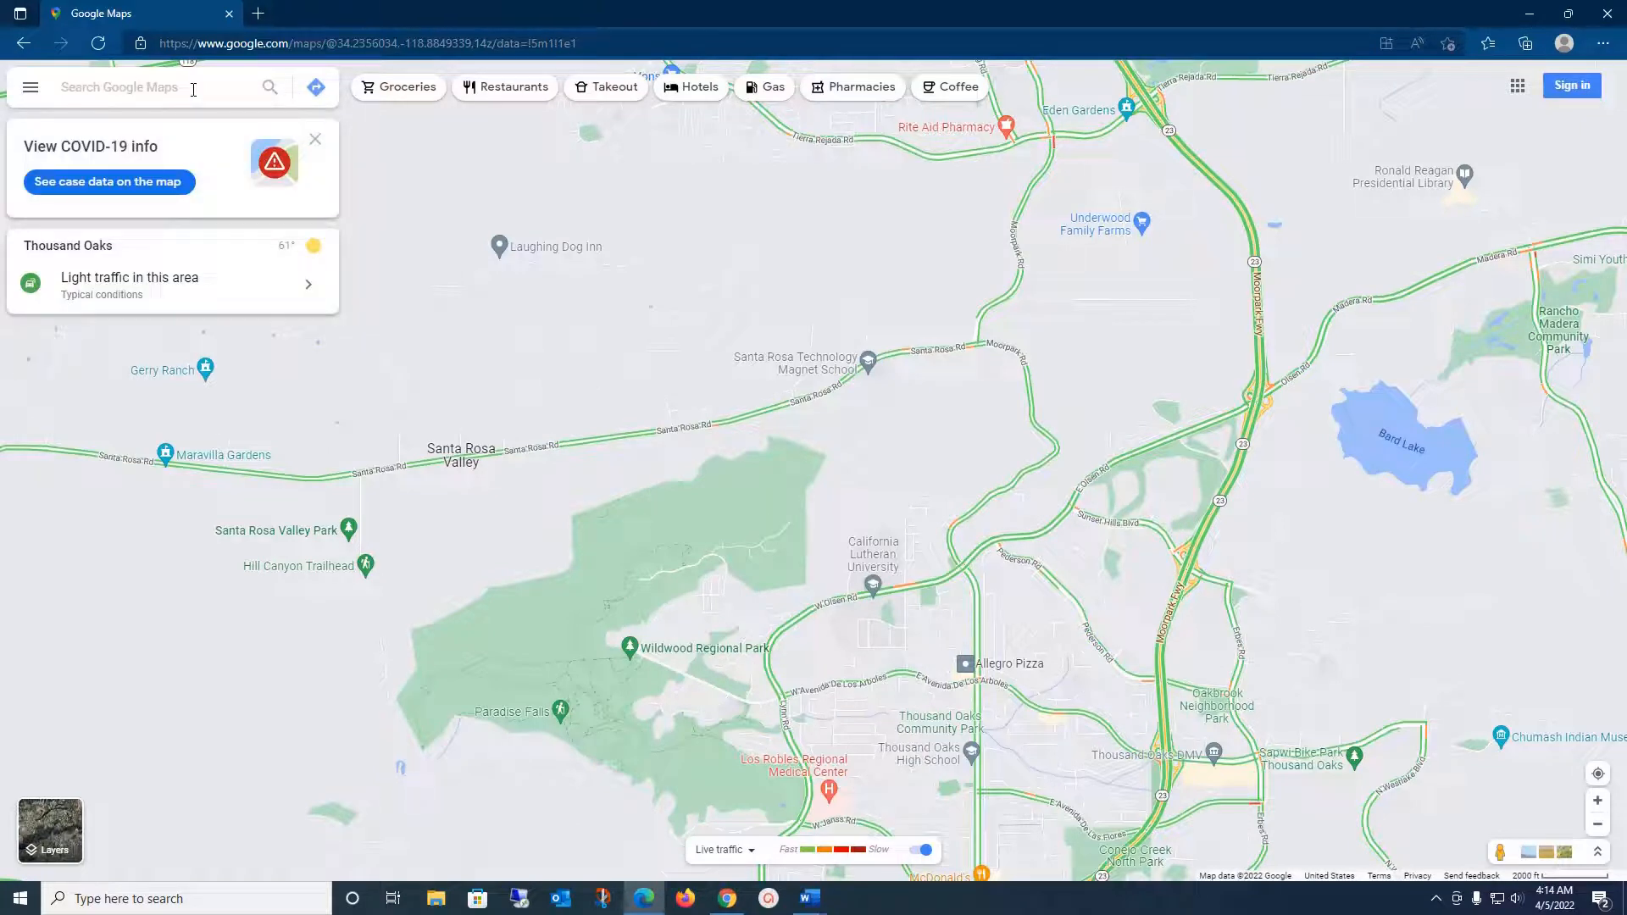
type("austin, tx")
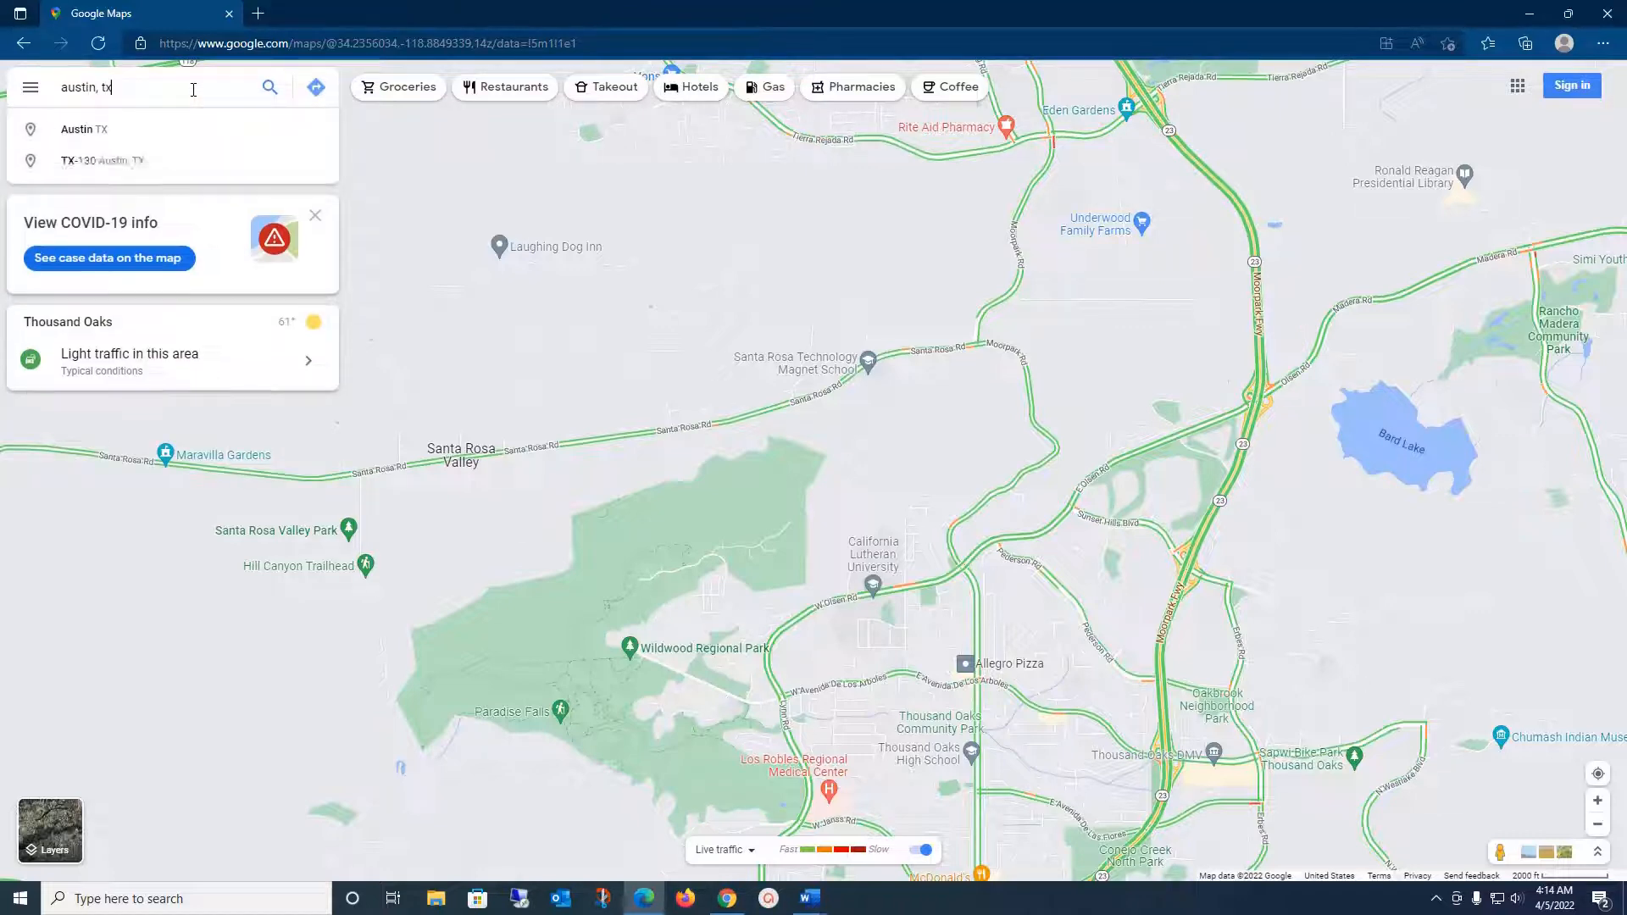
key("Return")
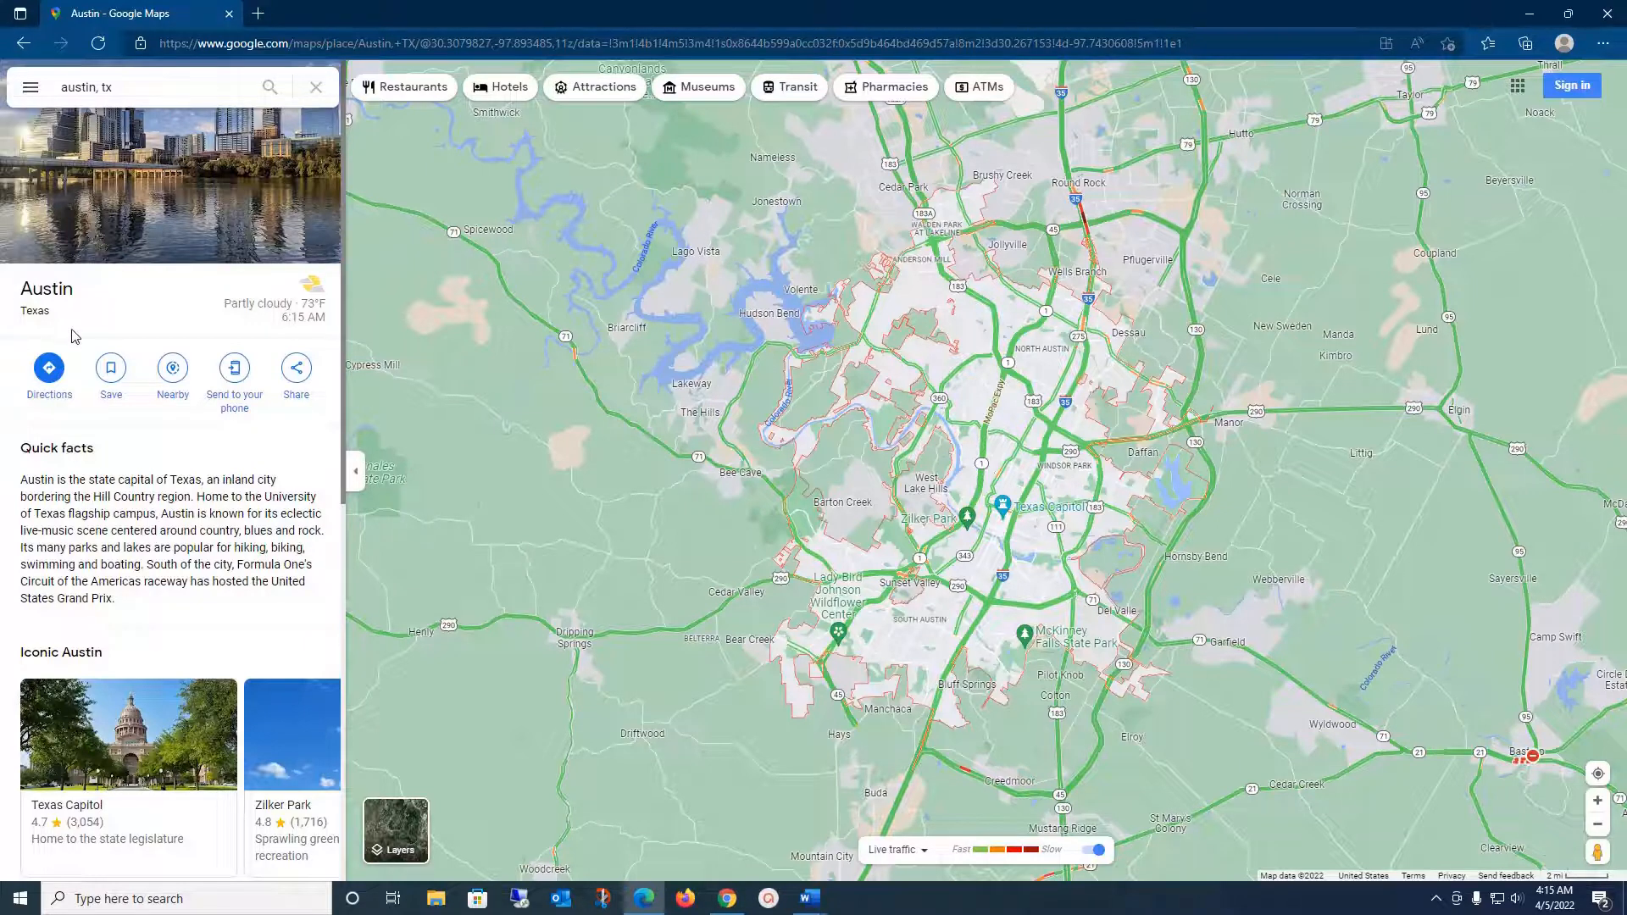
Step: Get directions to Austin, TX with Sacramento, CA as the starting point
left_click(49, 370)
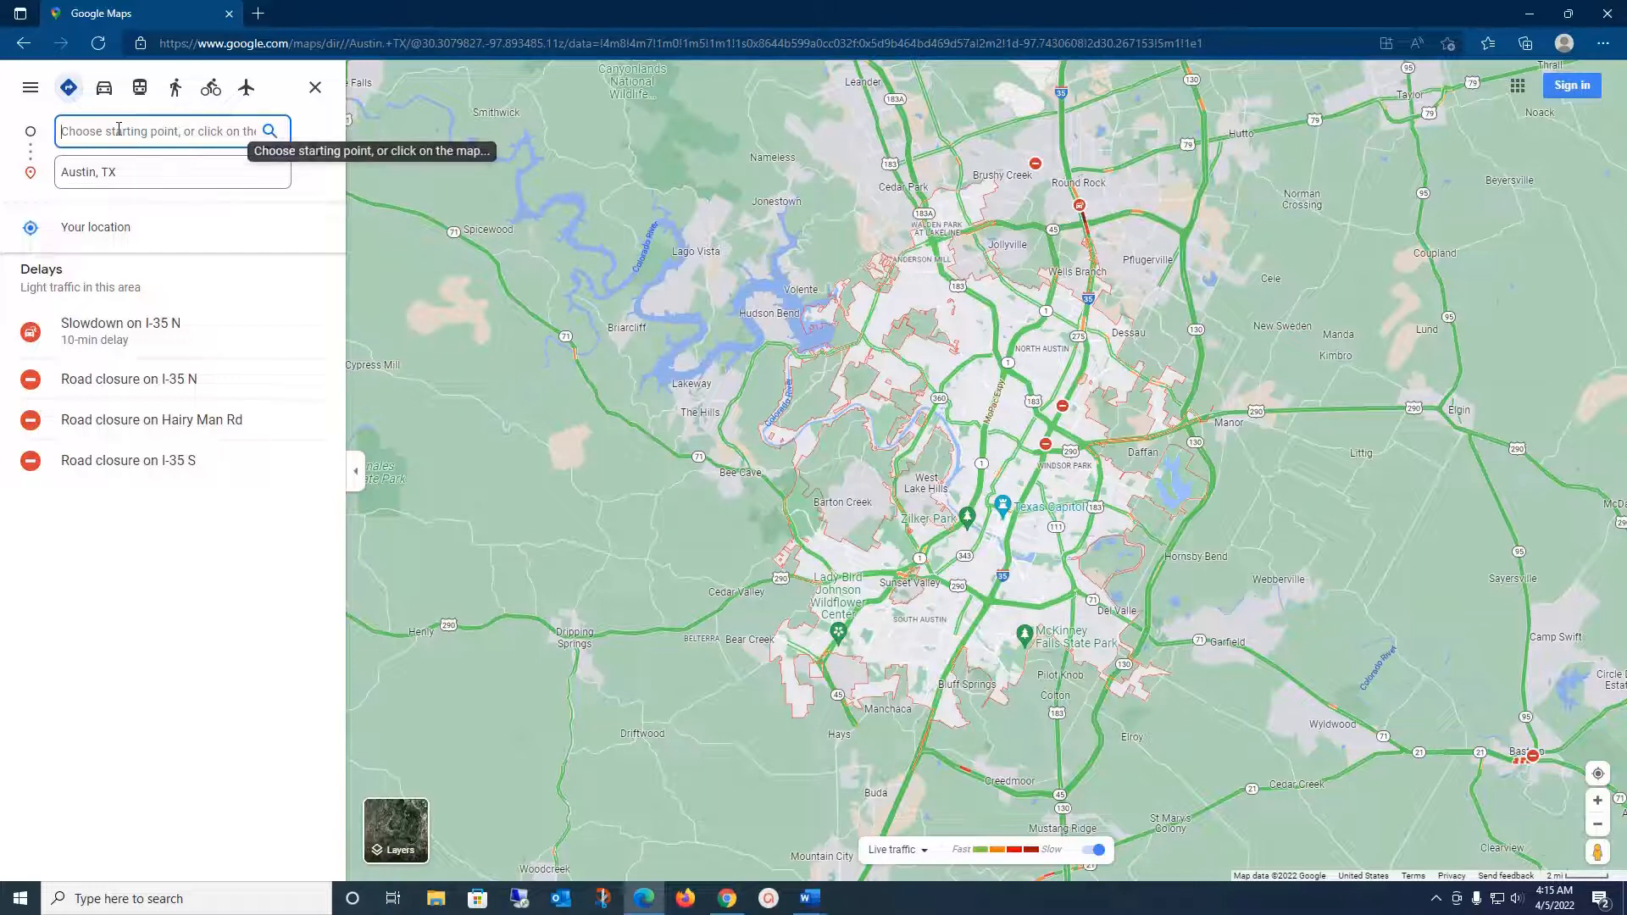
type("Sac")
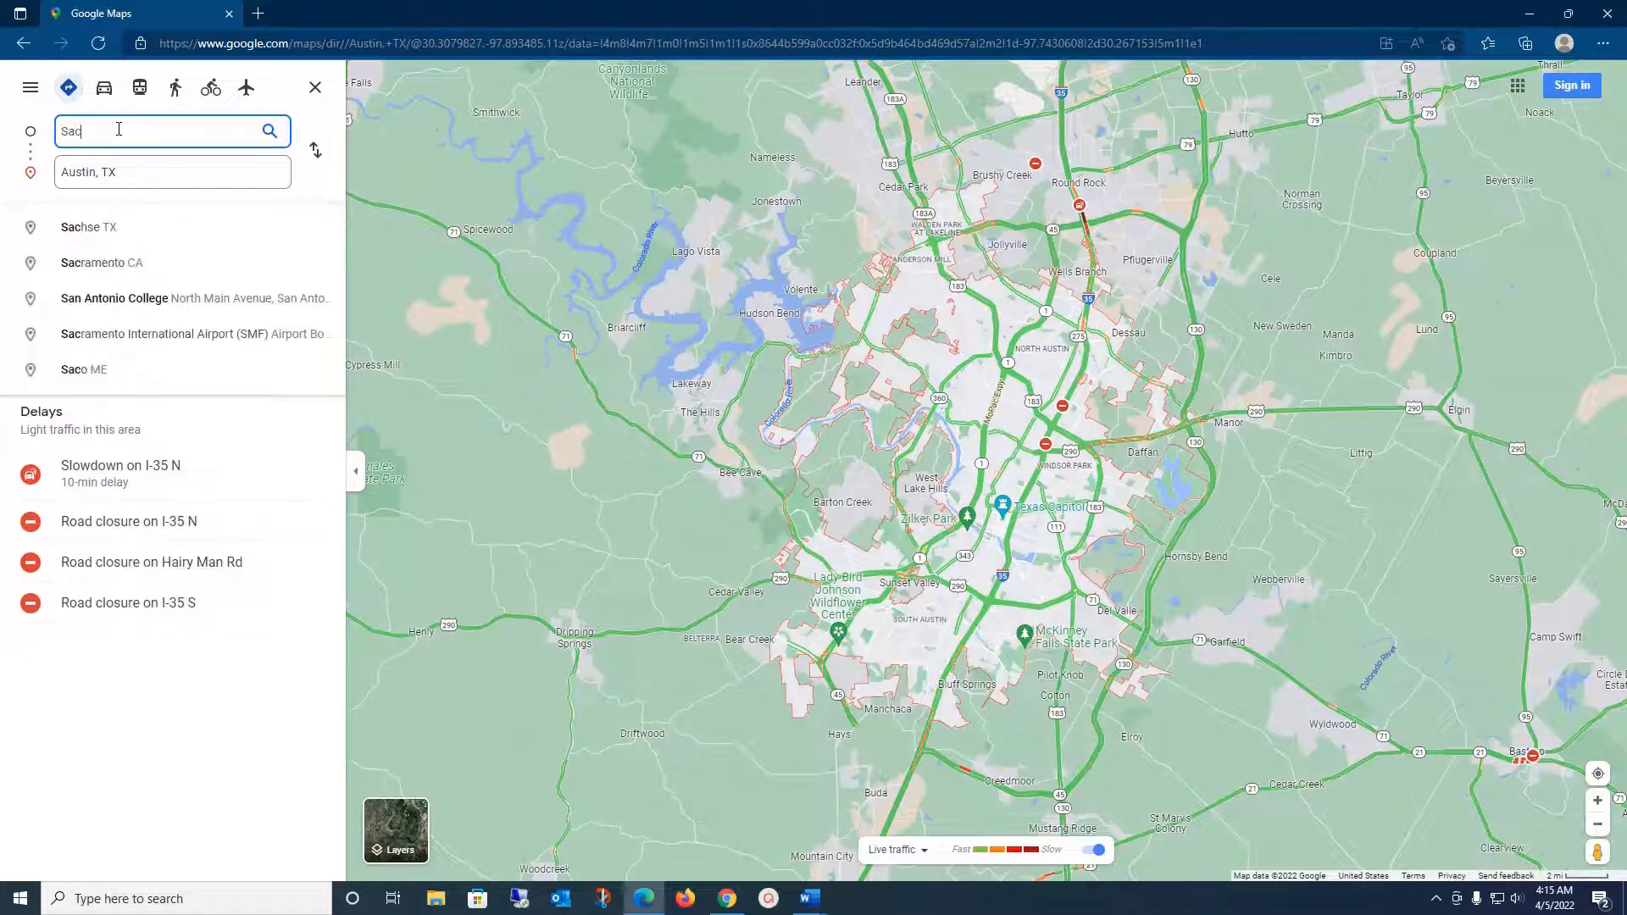
type("ramento, ")
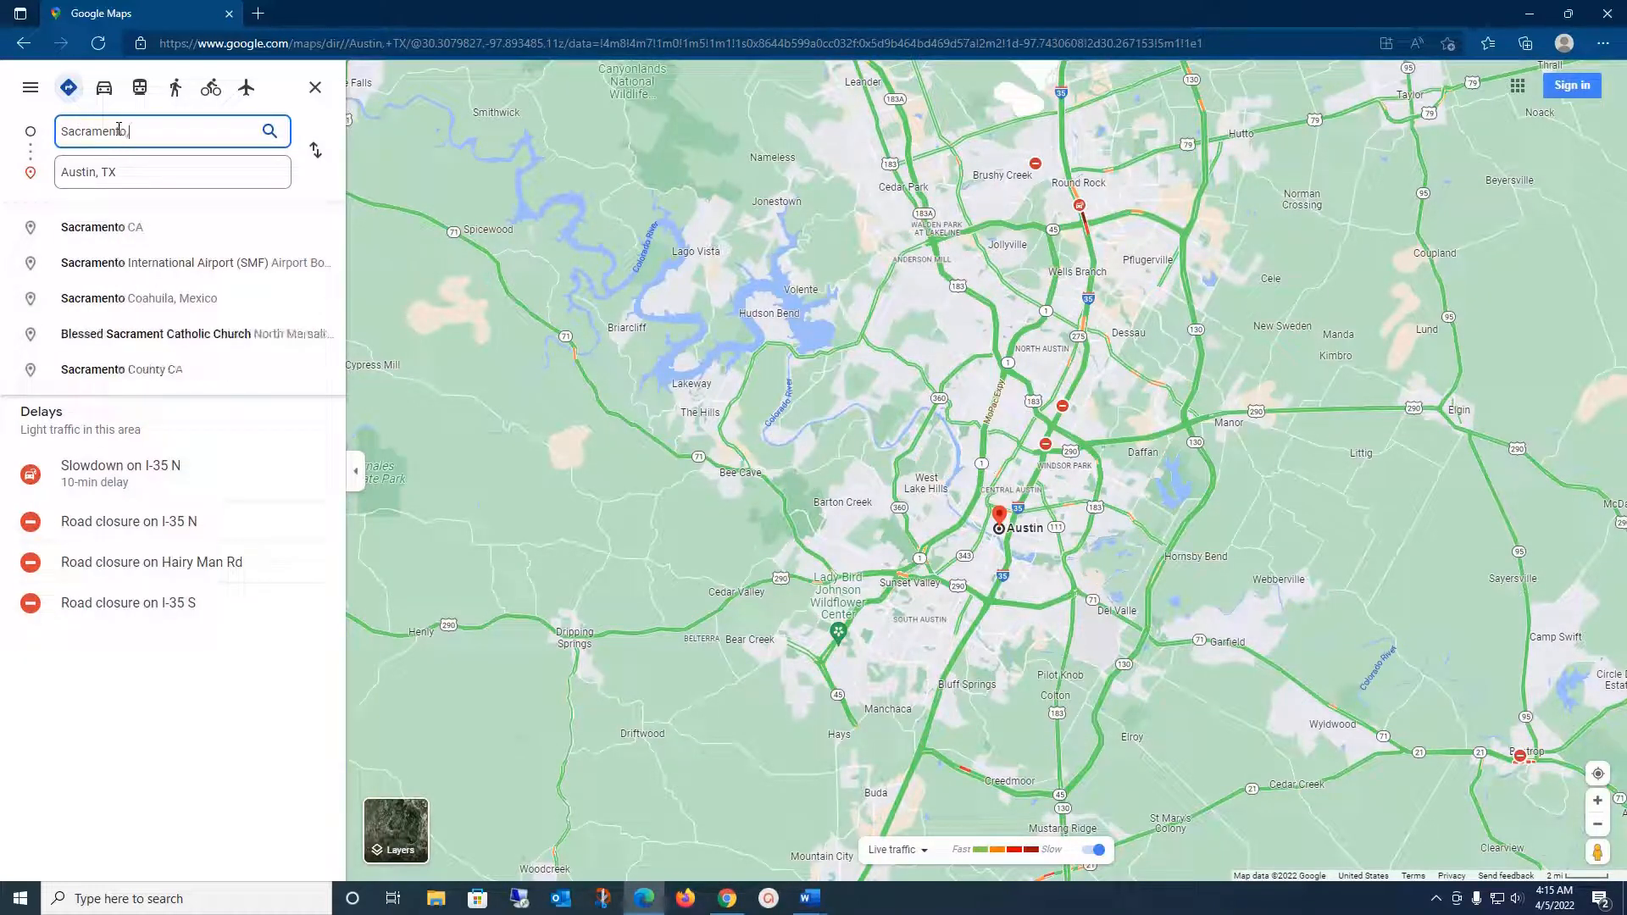
type("CA")
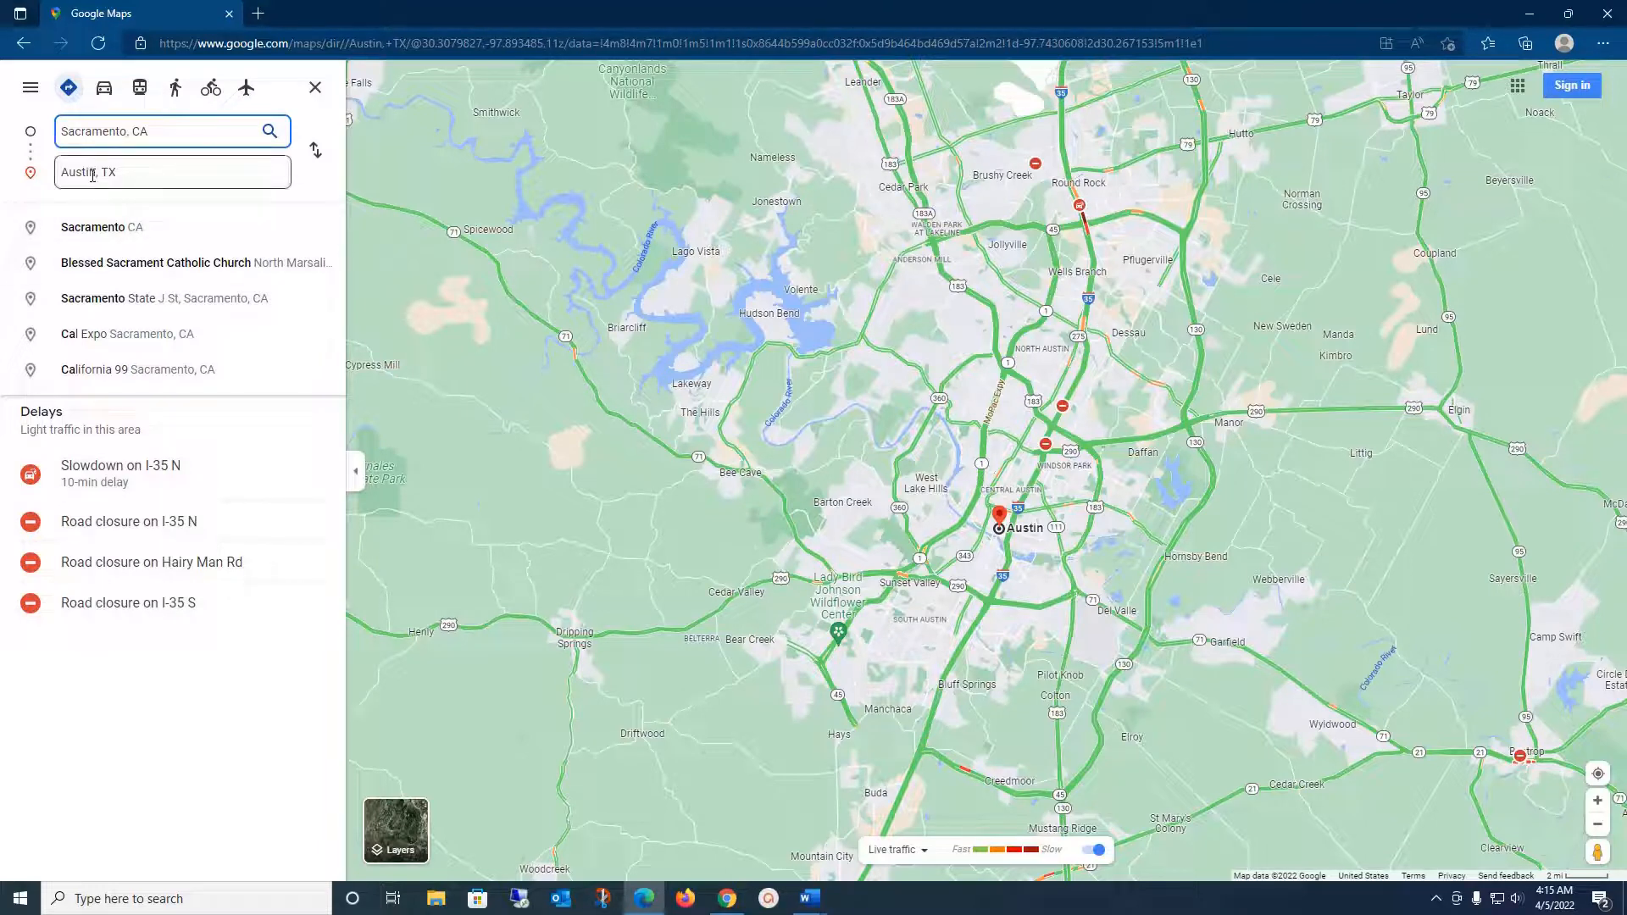
left_click(194, 163)
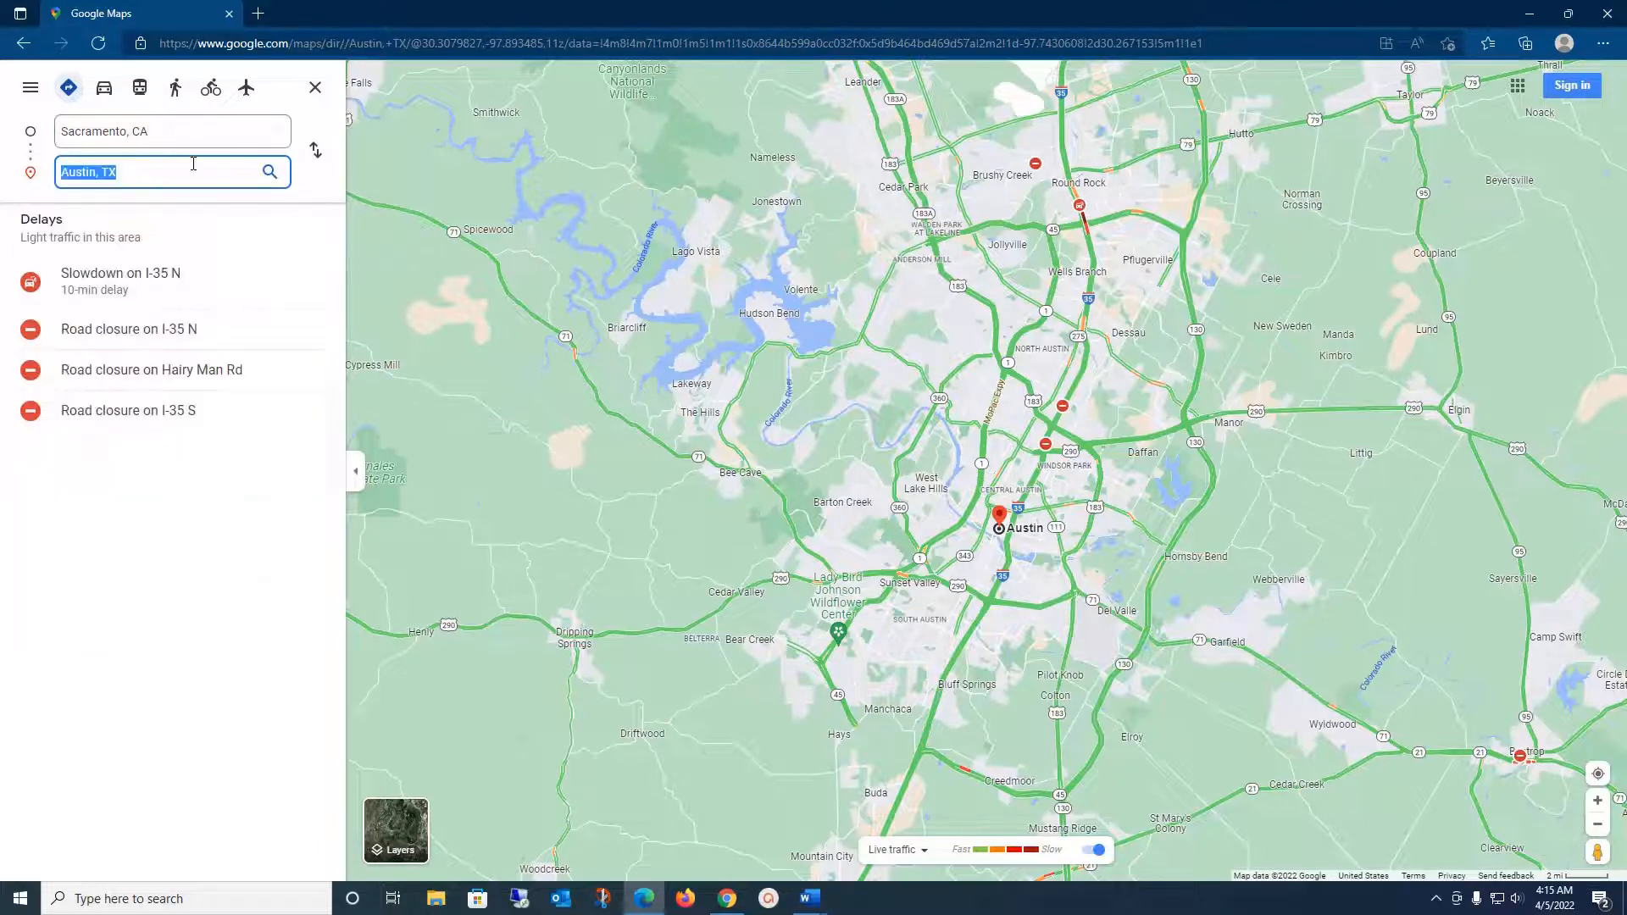
key("Return")
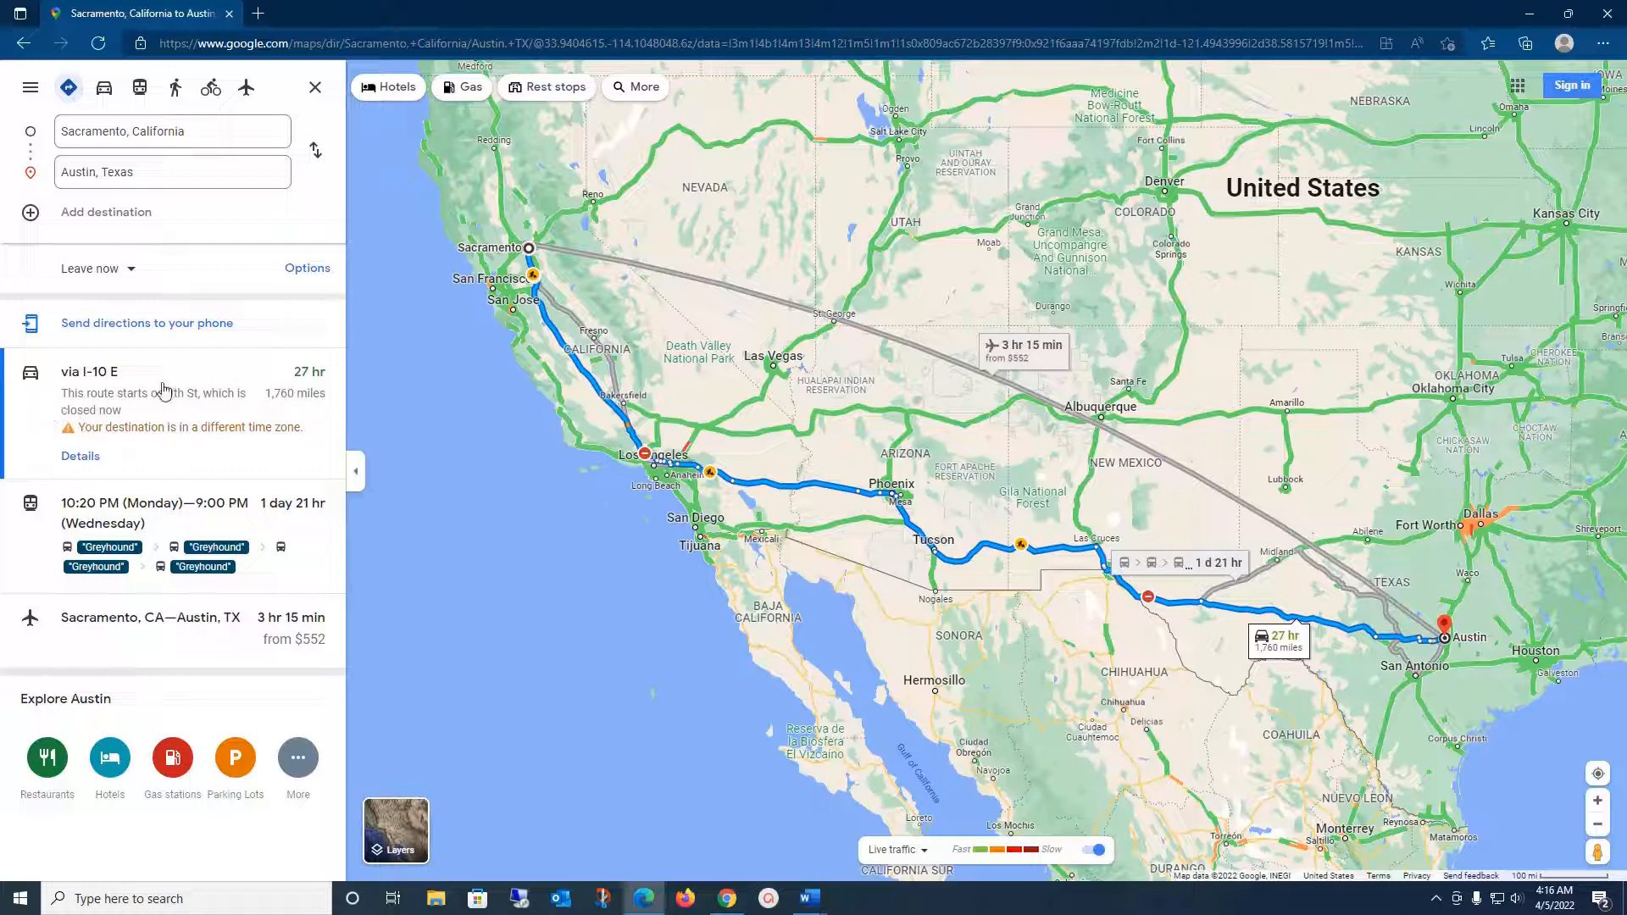
Step: Review the turn-by-turn details of the I-10 E driving route and return to the route overview
left_click(81, 458)
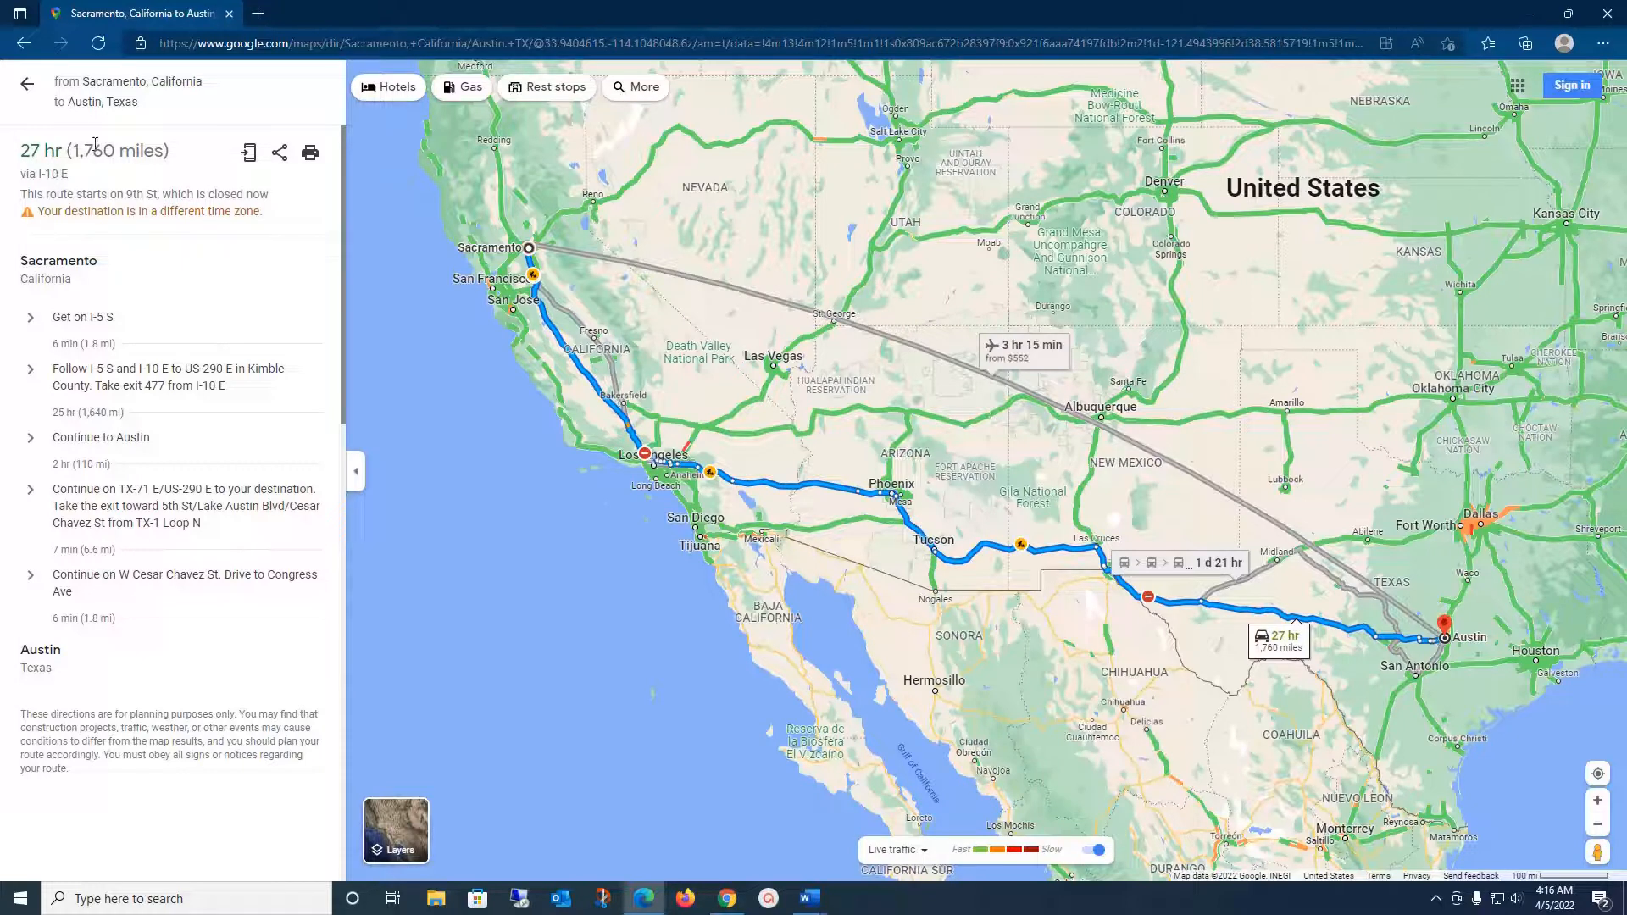
left_click(27, 84)
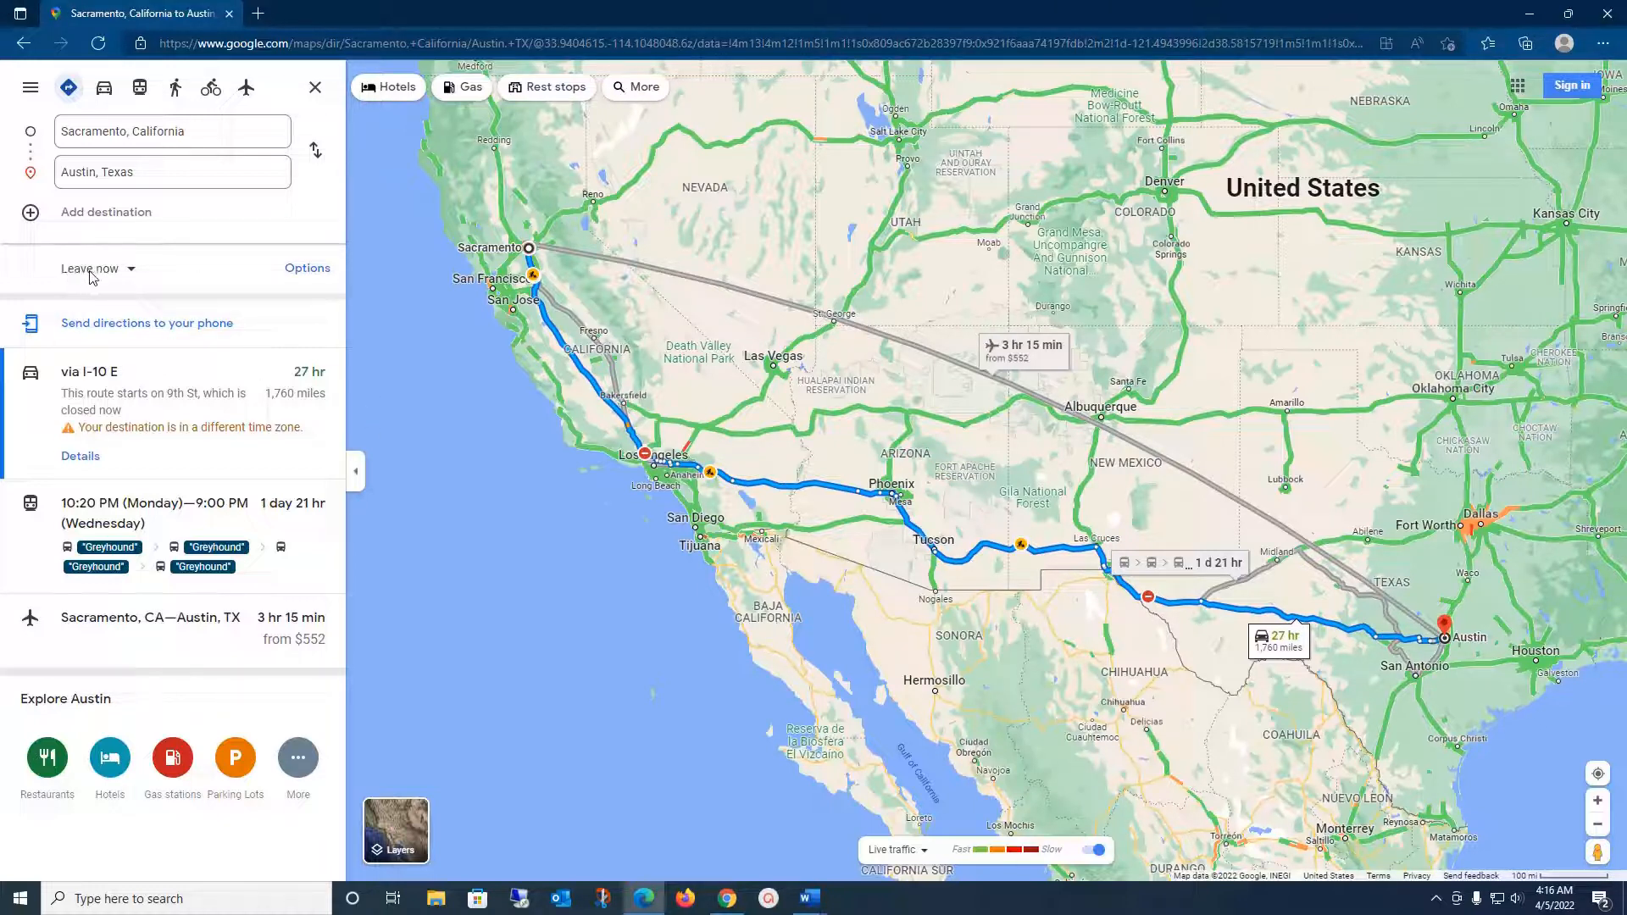
left_click(131, 271)
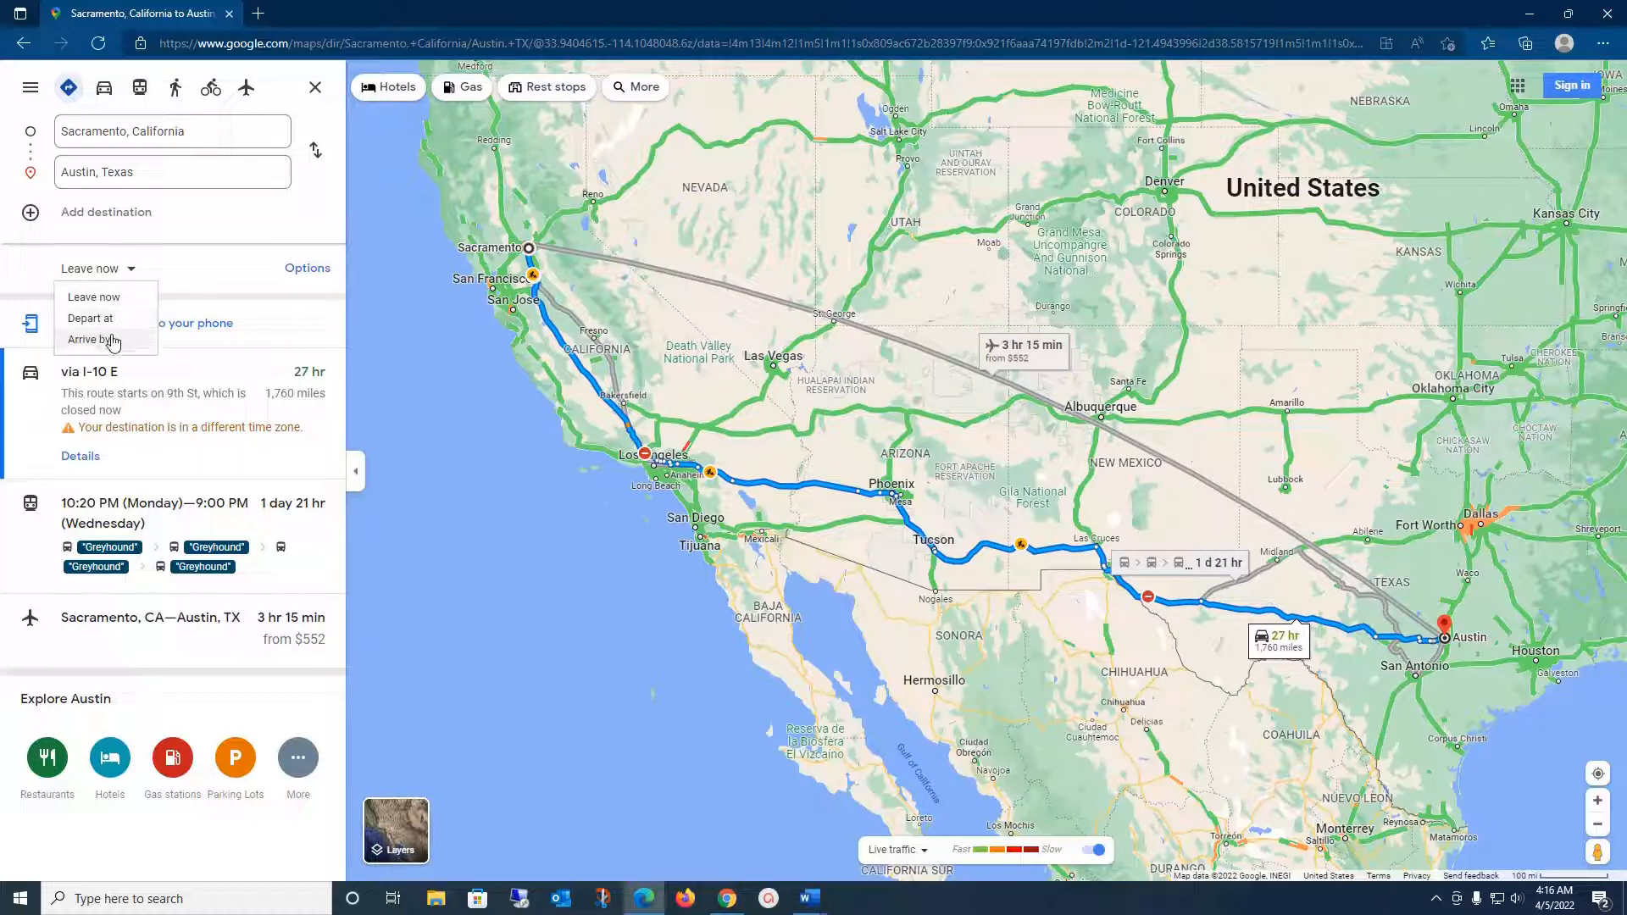
left_click(183, 225)
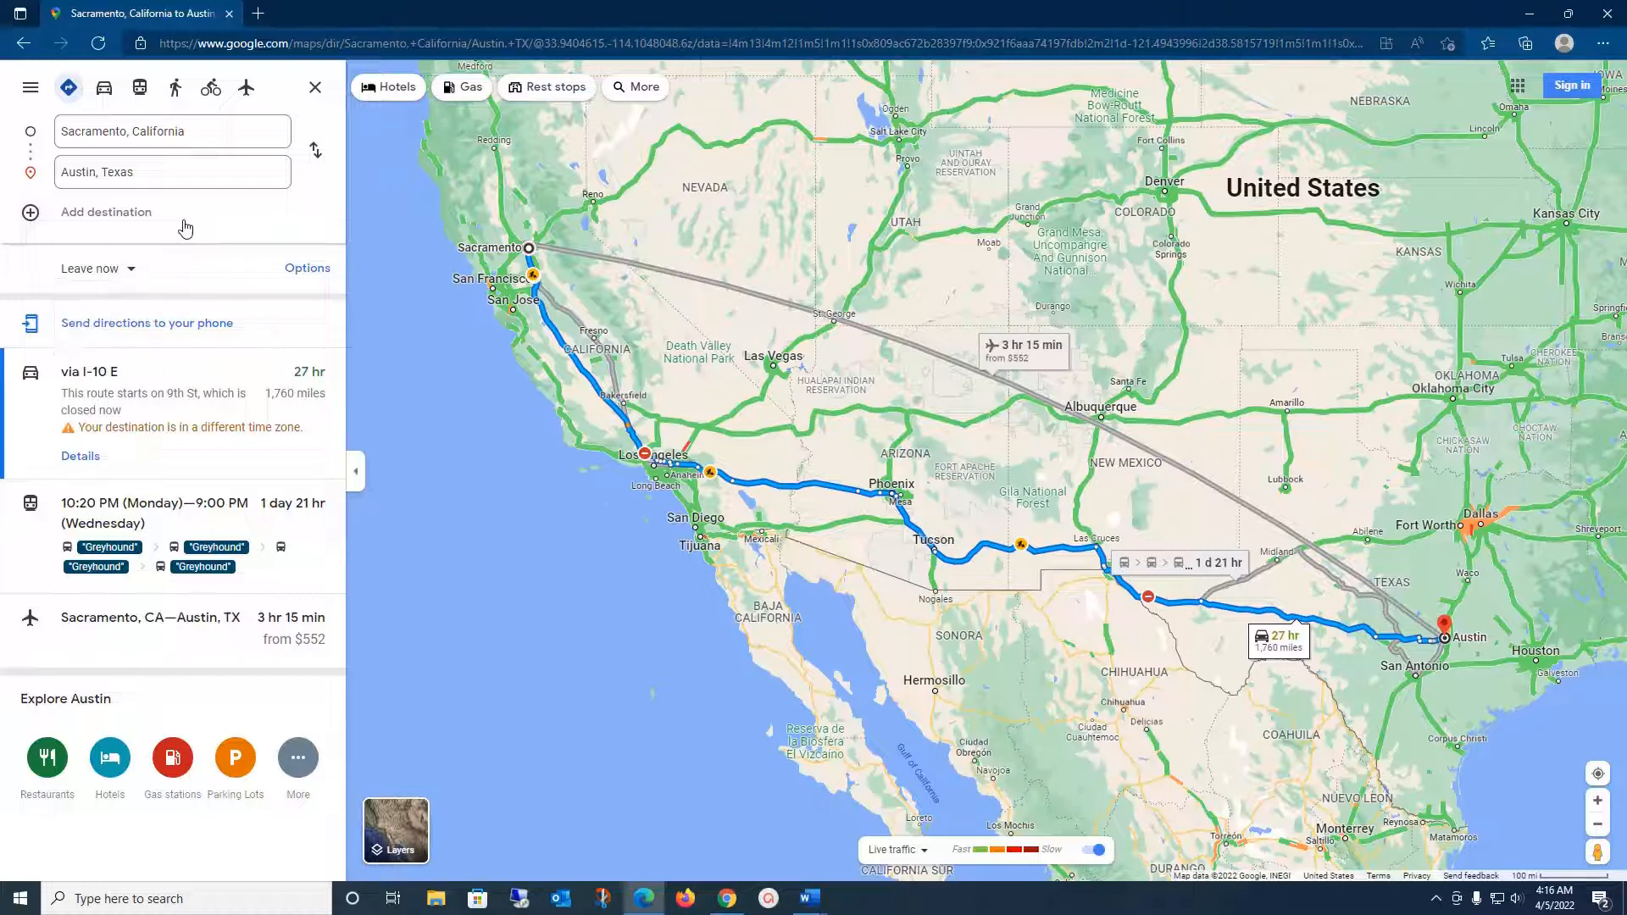
left_click(183, 225)
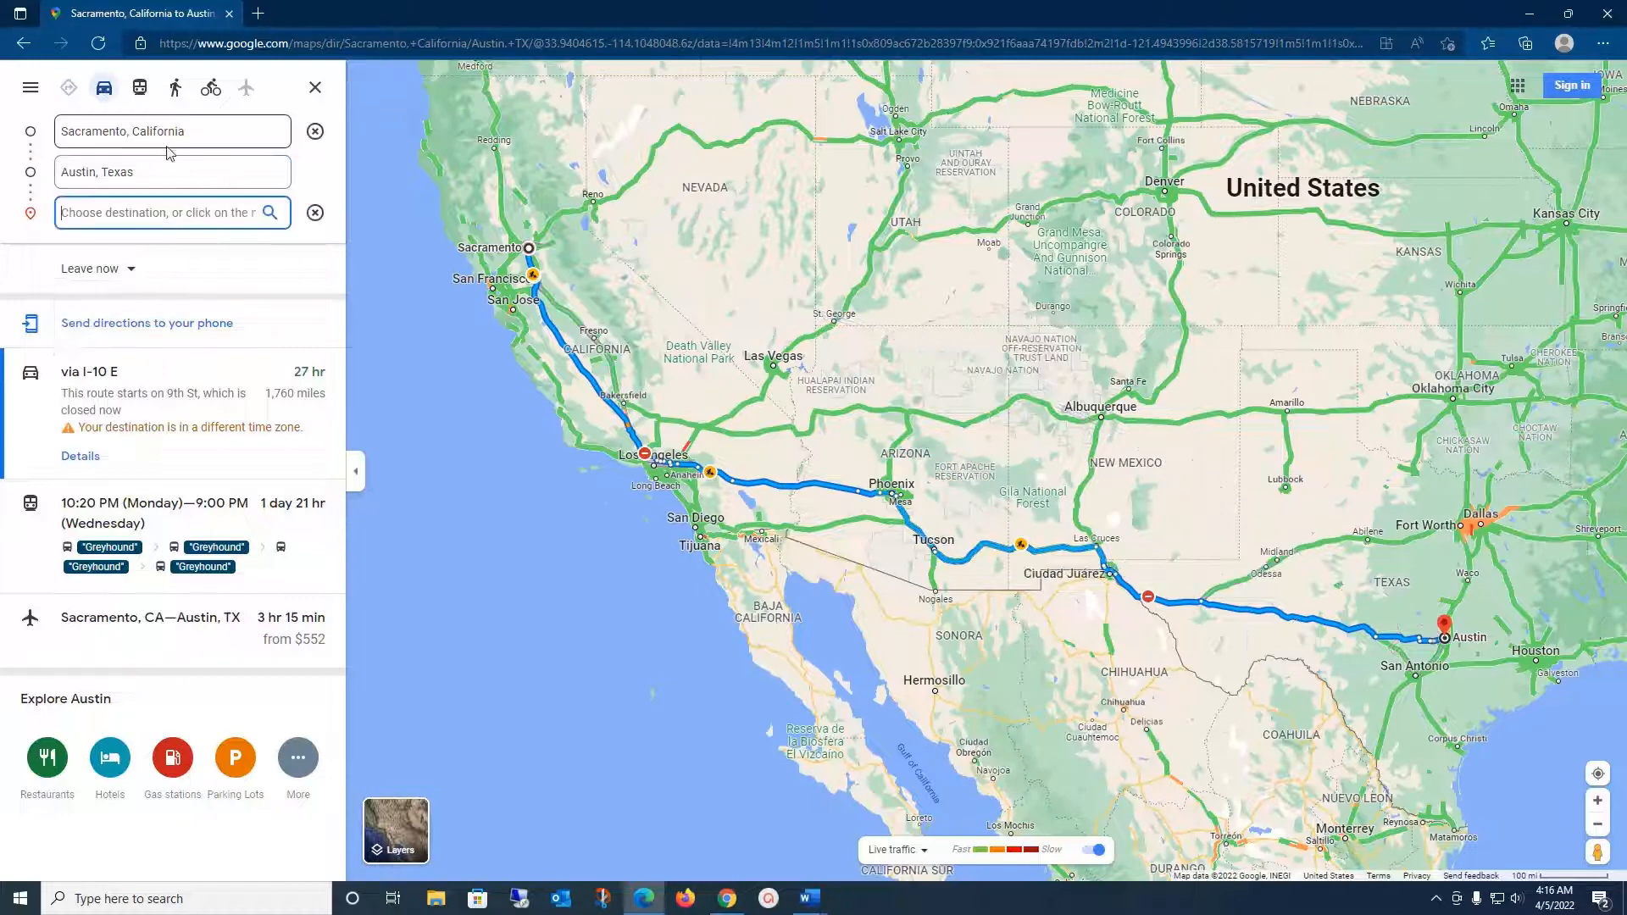
left_click(316, 212)
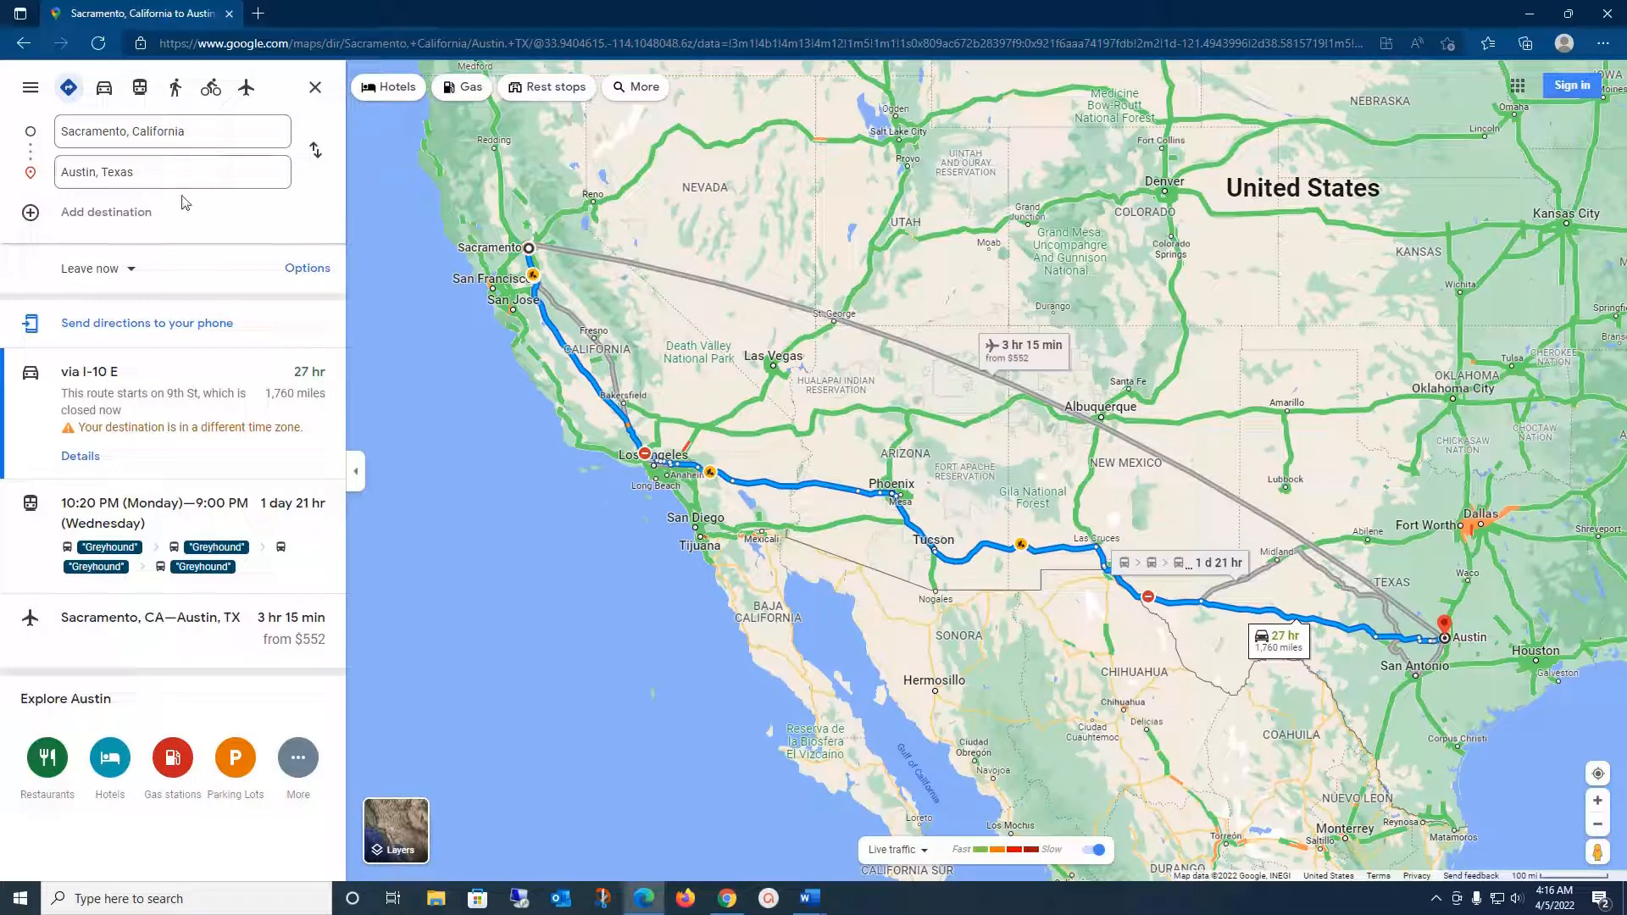
left_click(131, 270)
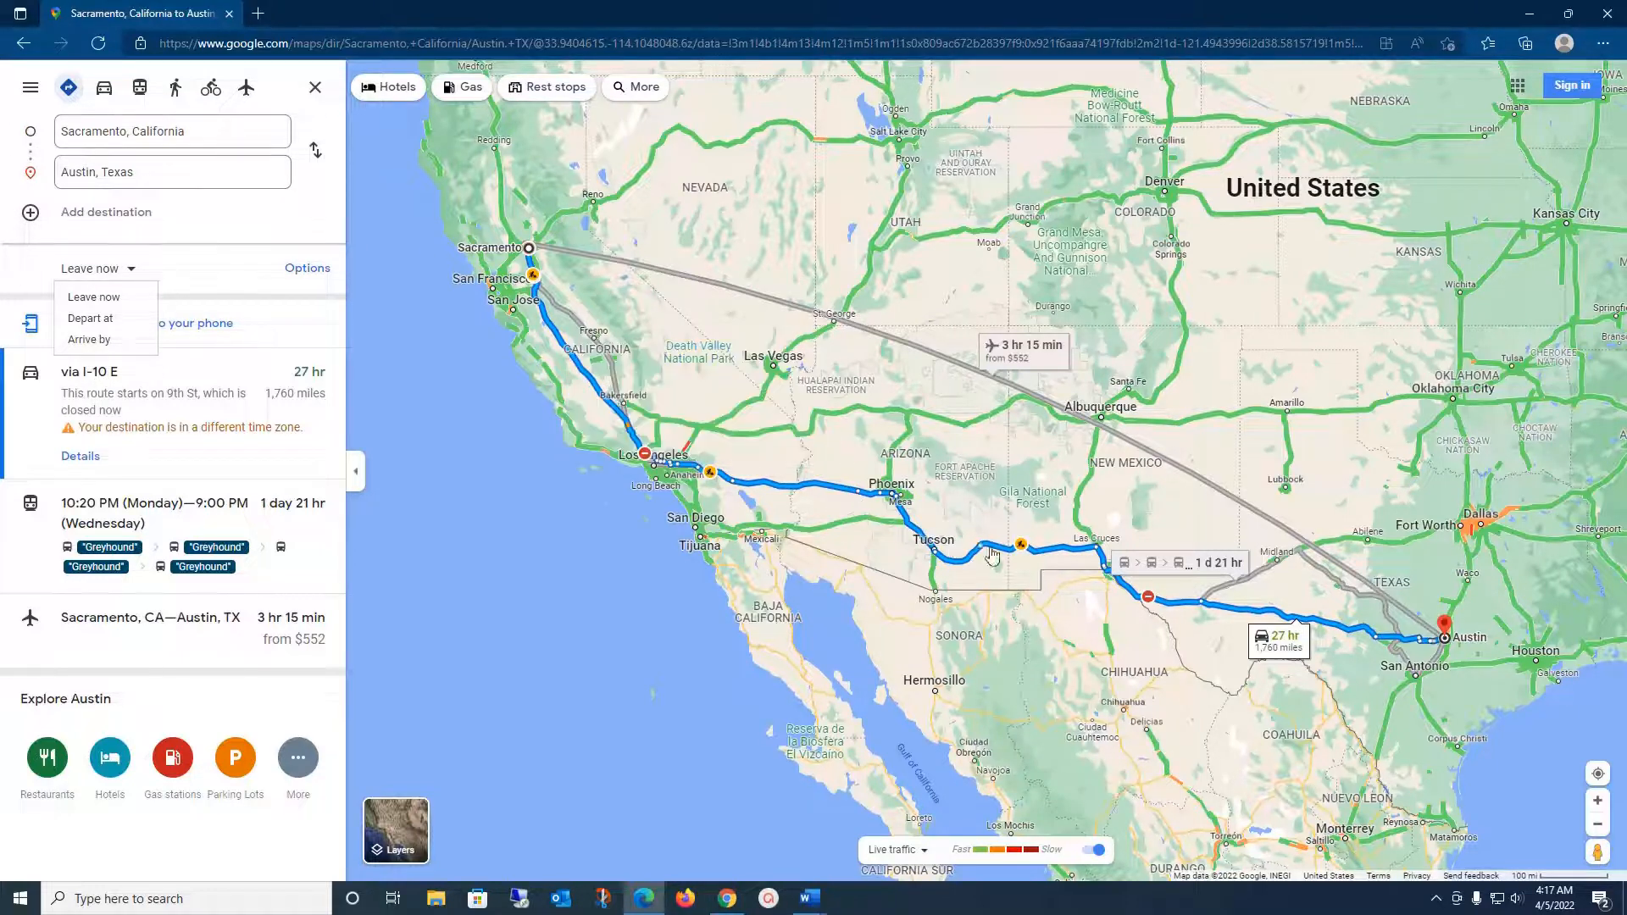
left_click(109, 278)
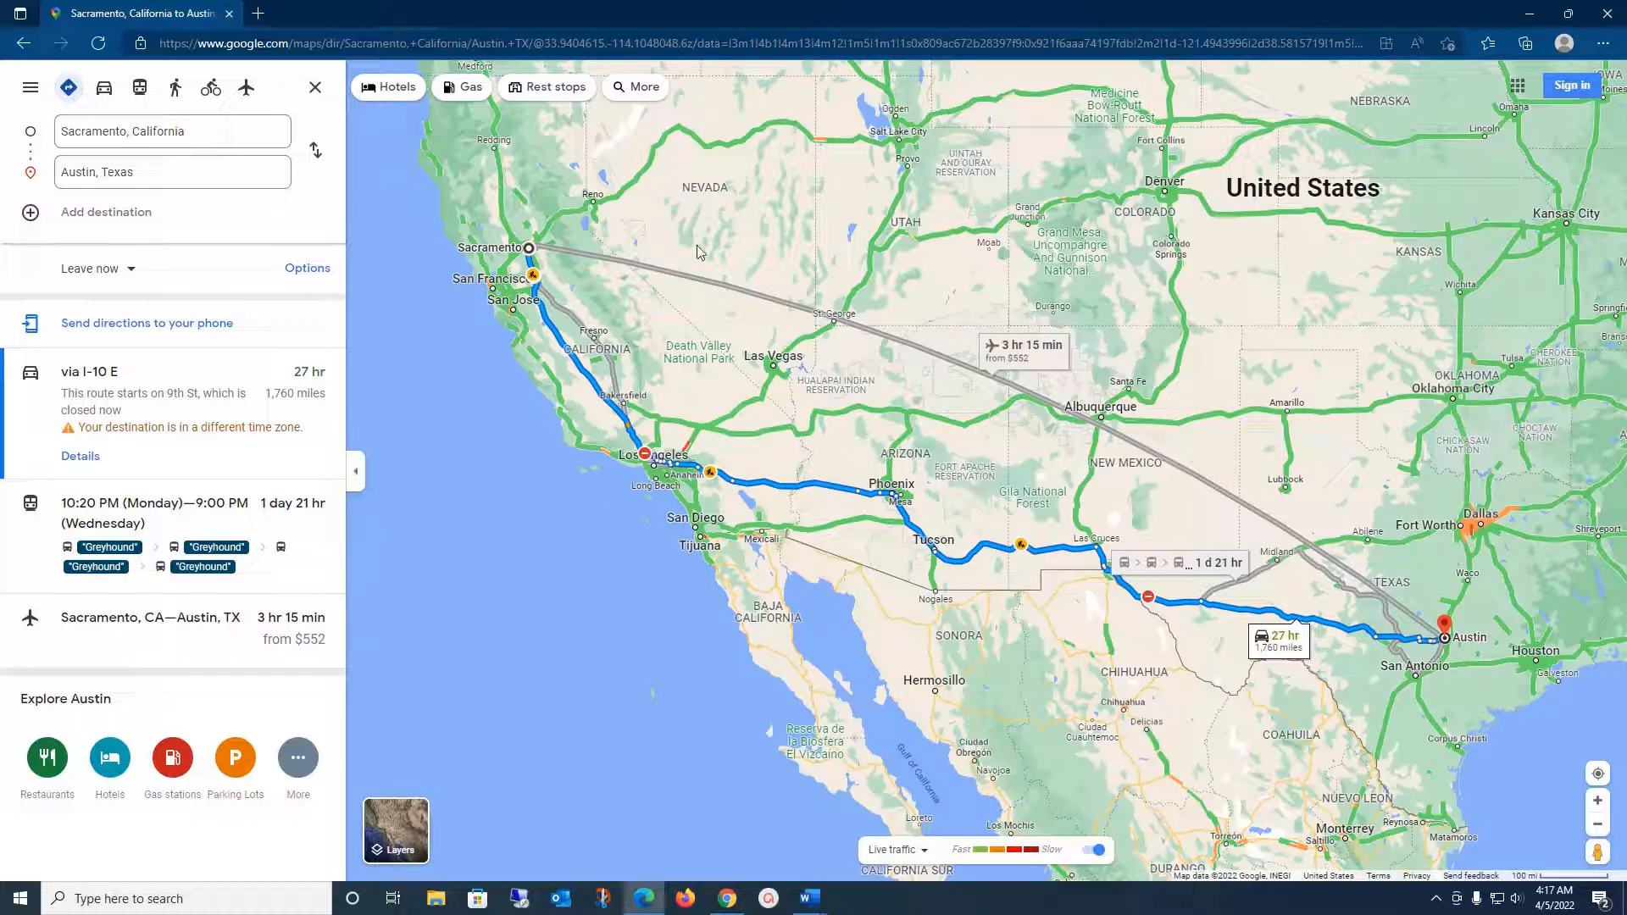
Step: Reroute the drive through Las Vegas by pulling the I-5 section near Stockton over to the city on the map
mouse_move(535, 294)
mouse_move(778, 370)
mouse_move(650, 463)
scroll(643, 436, "up", 5)
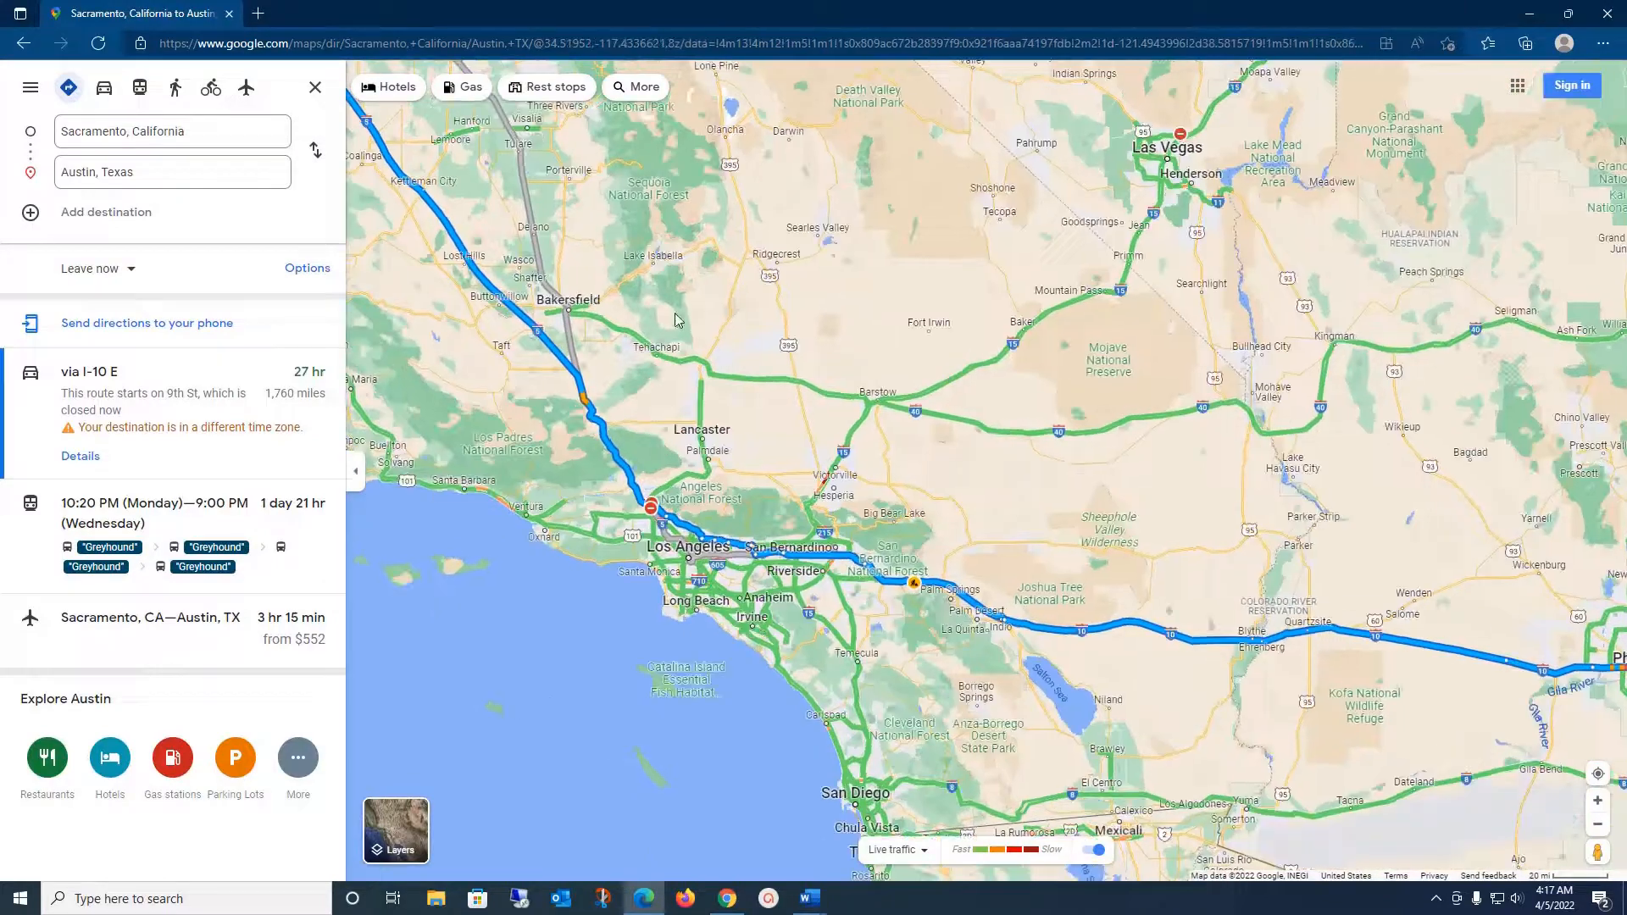
left_click_drag(690, 298, 965, 517)
scroll(959, 477, "down", 2)
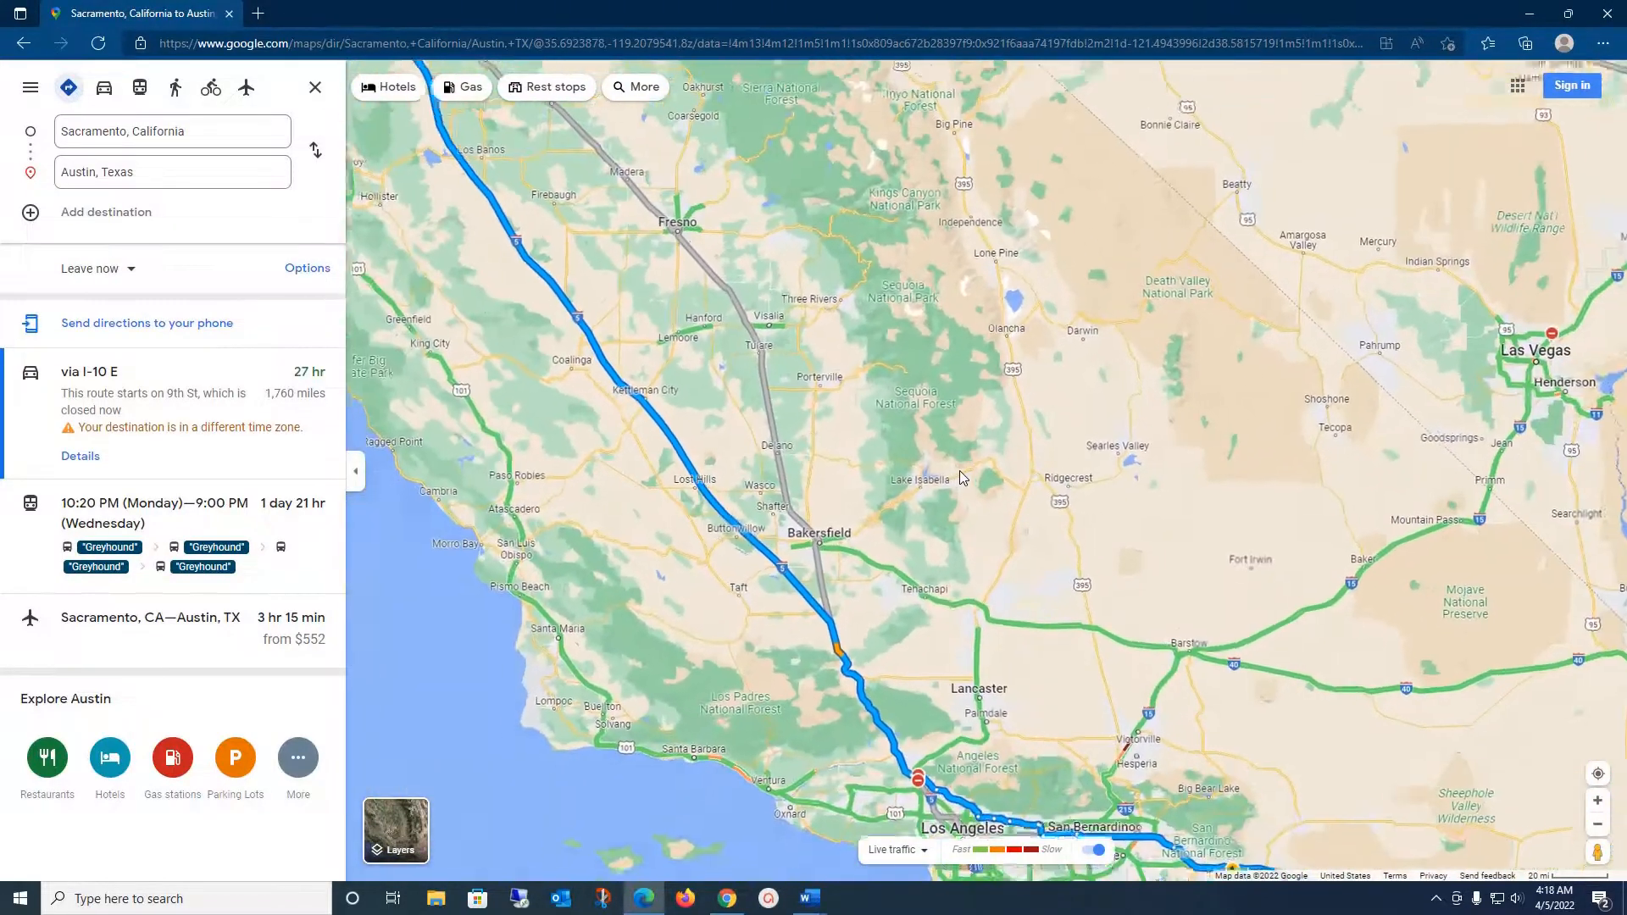
scroll(959, 477, "down", 1)
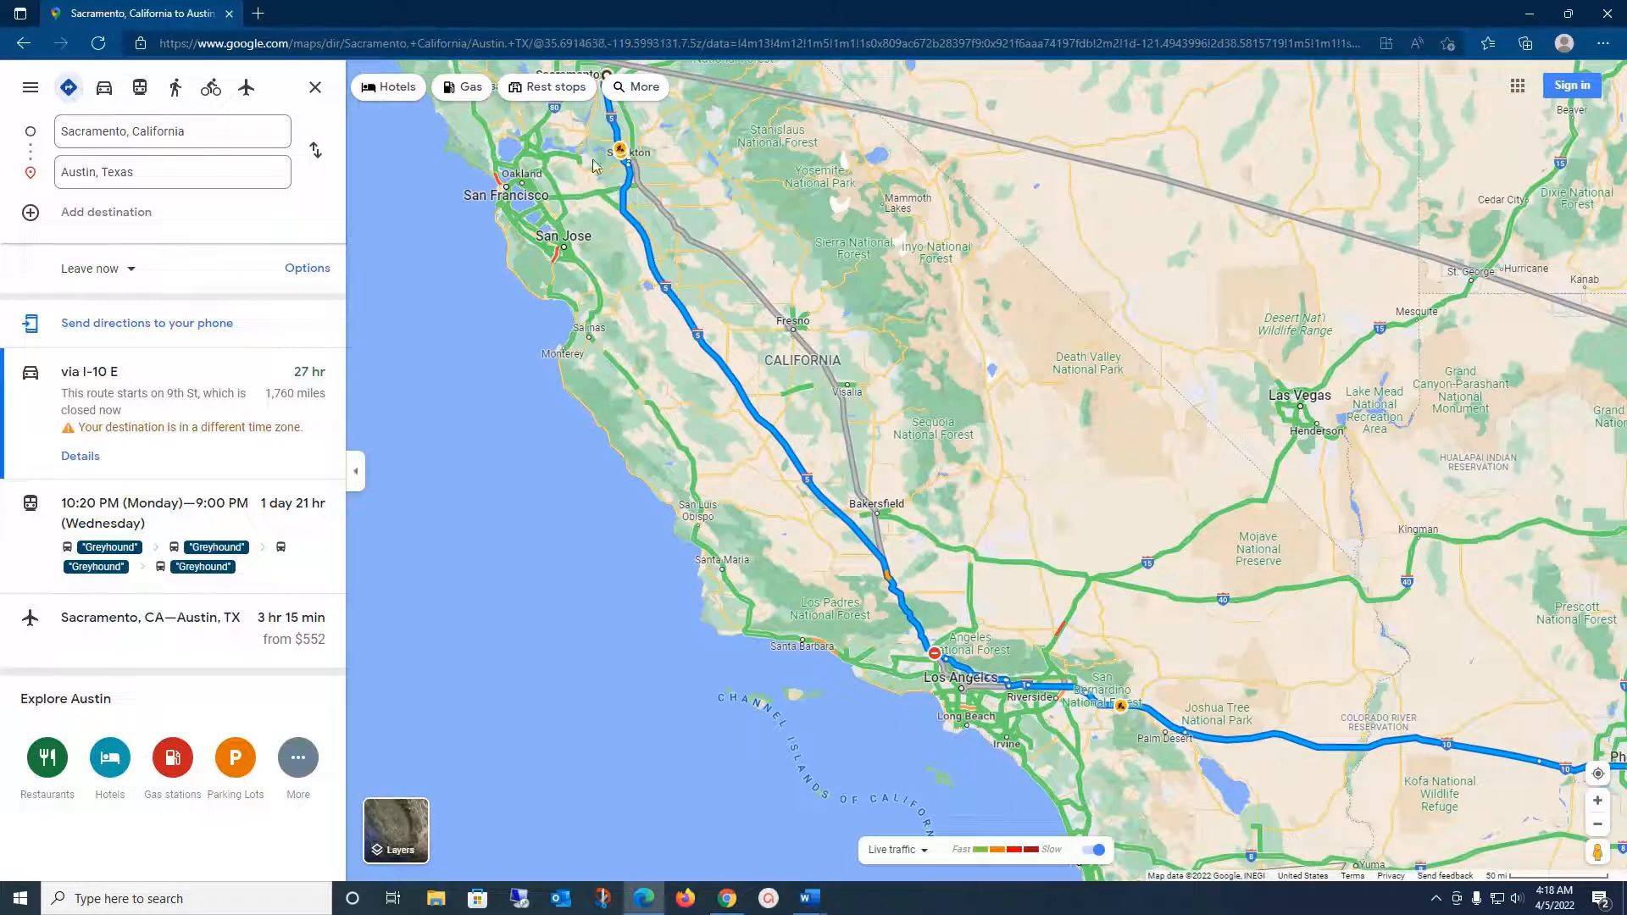
mouse_move(629, 168)
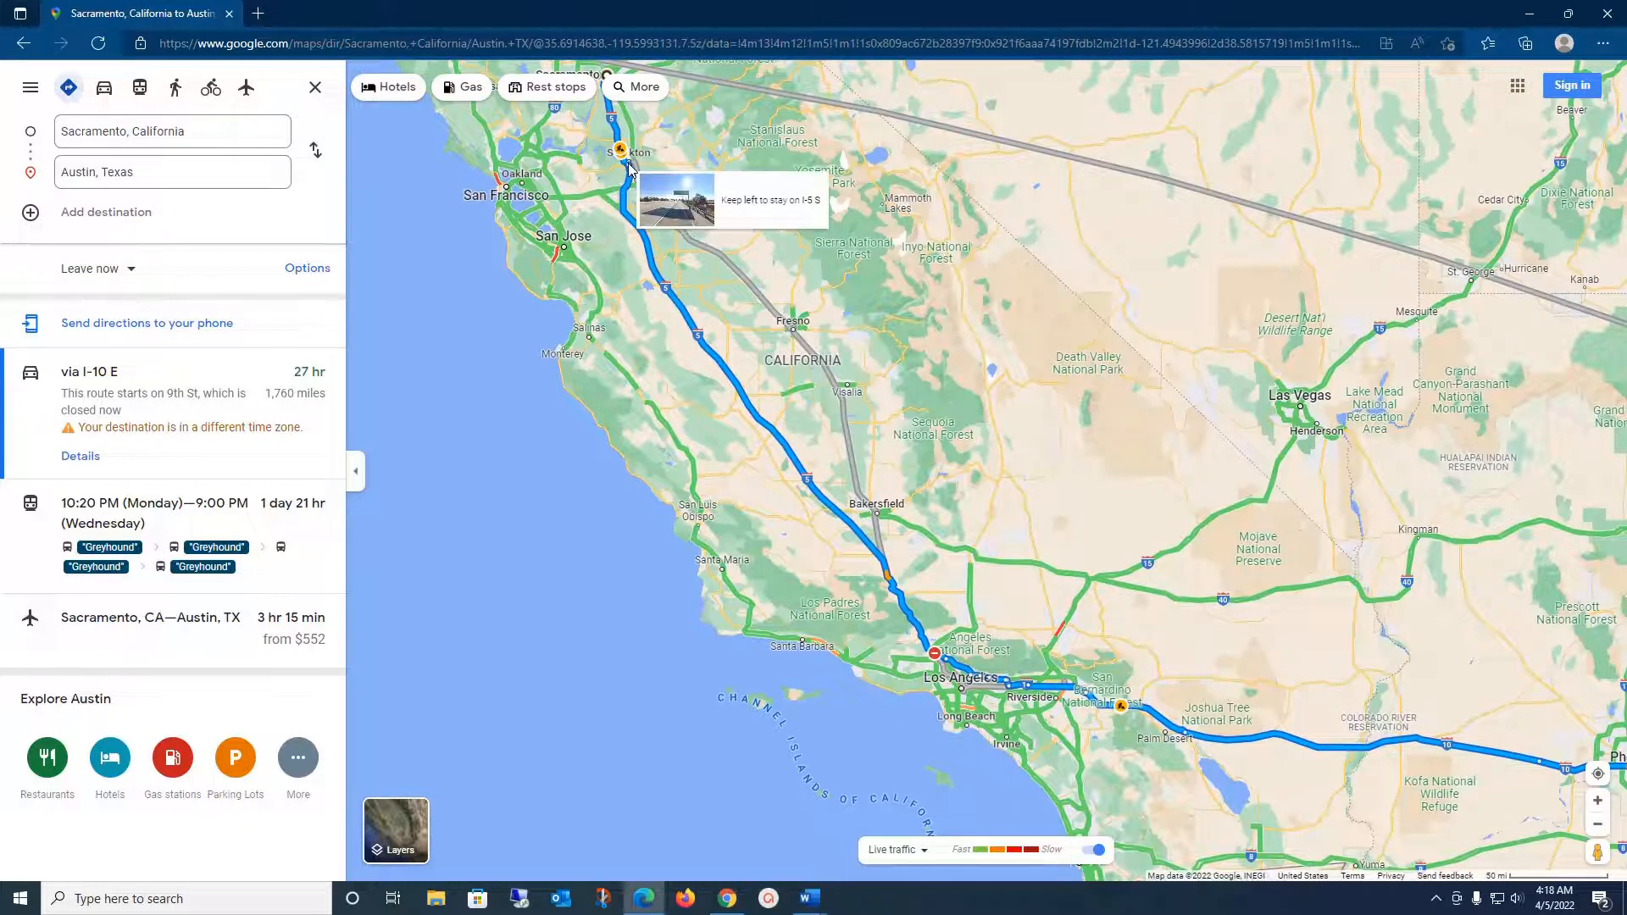
mouse_move(942, 662)
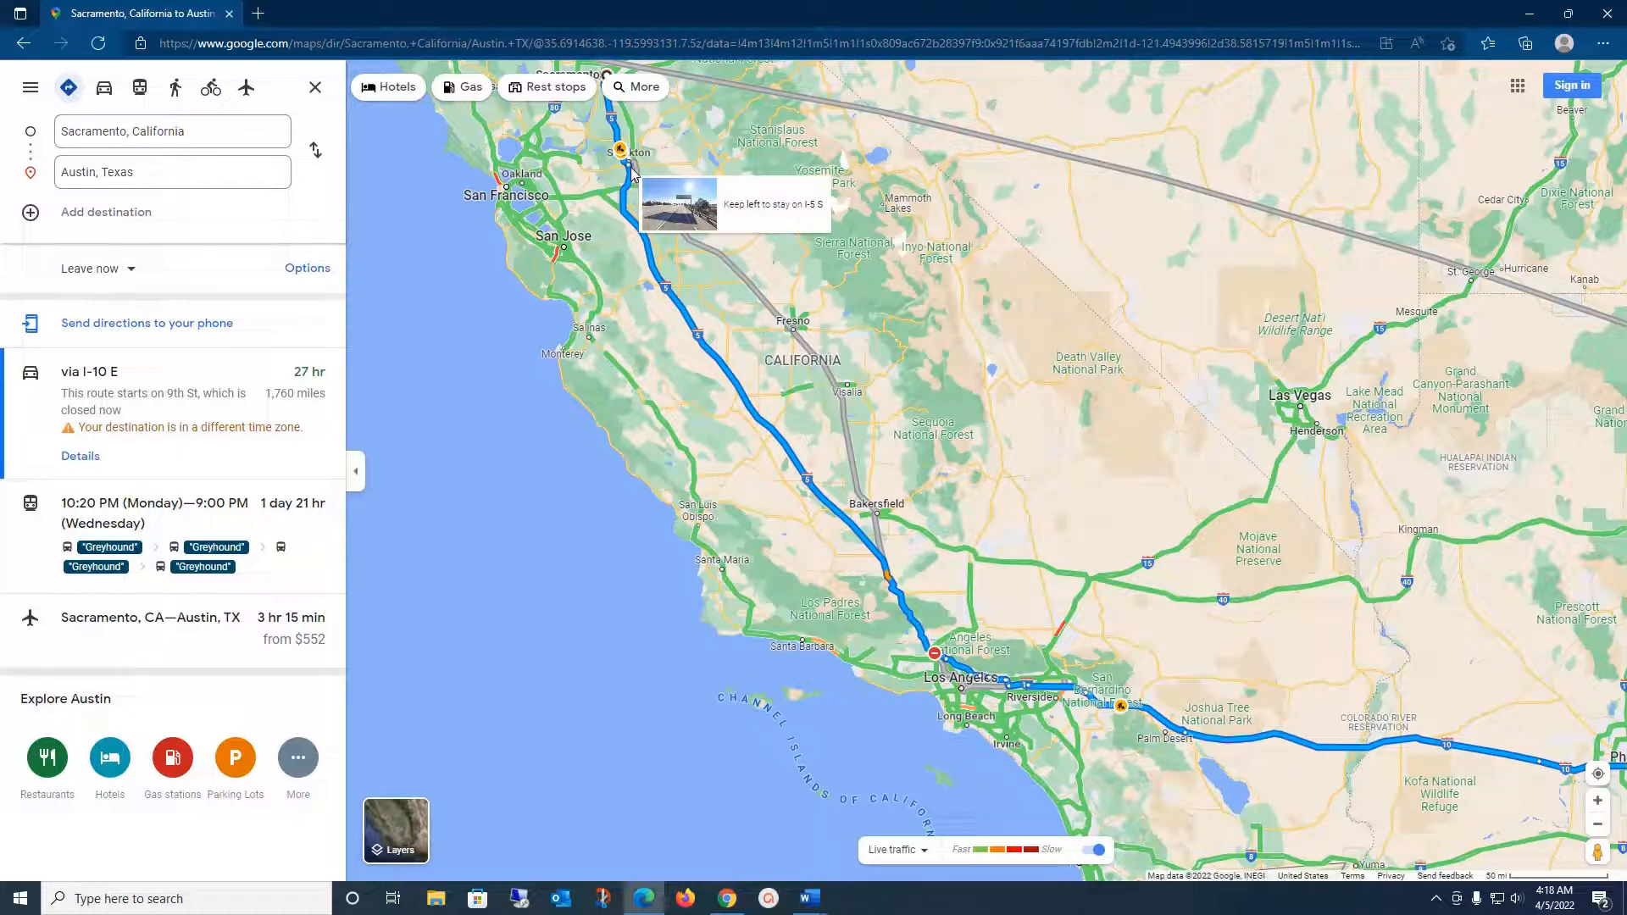
left_click_drag(629, 169, 1303, 405)
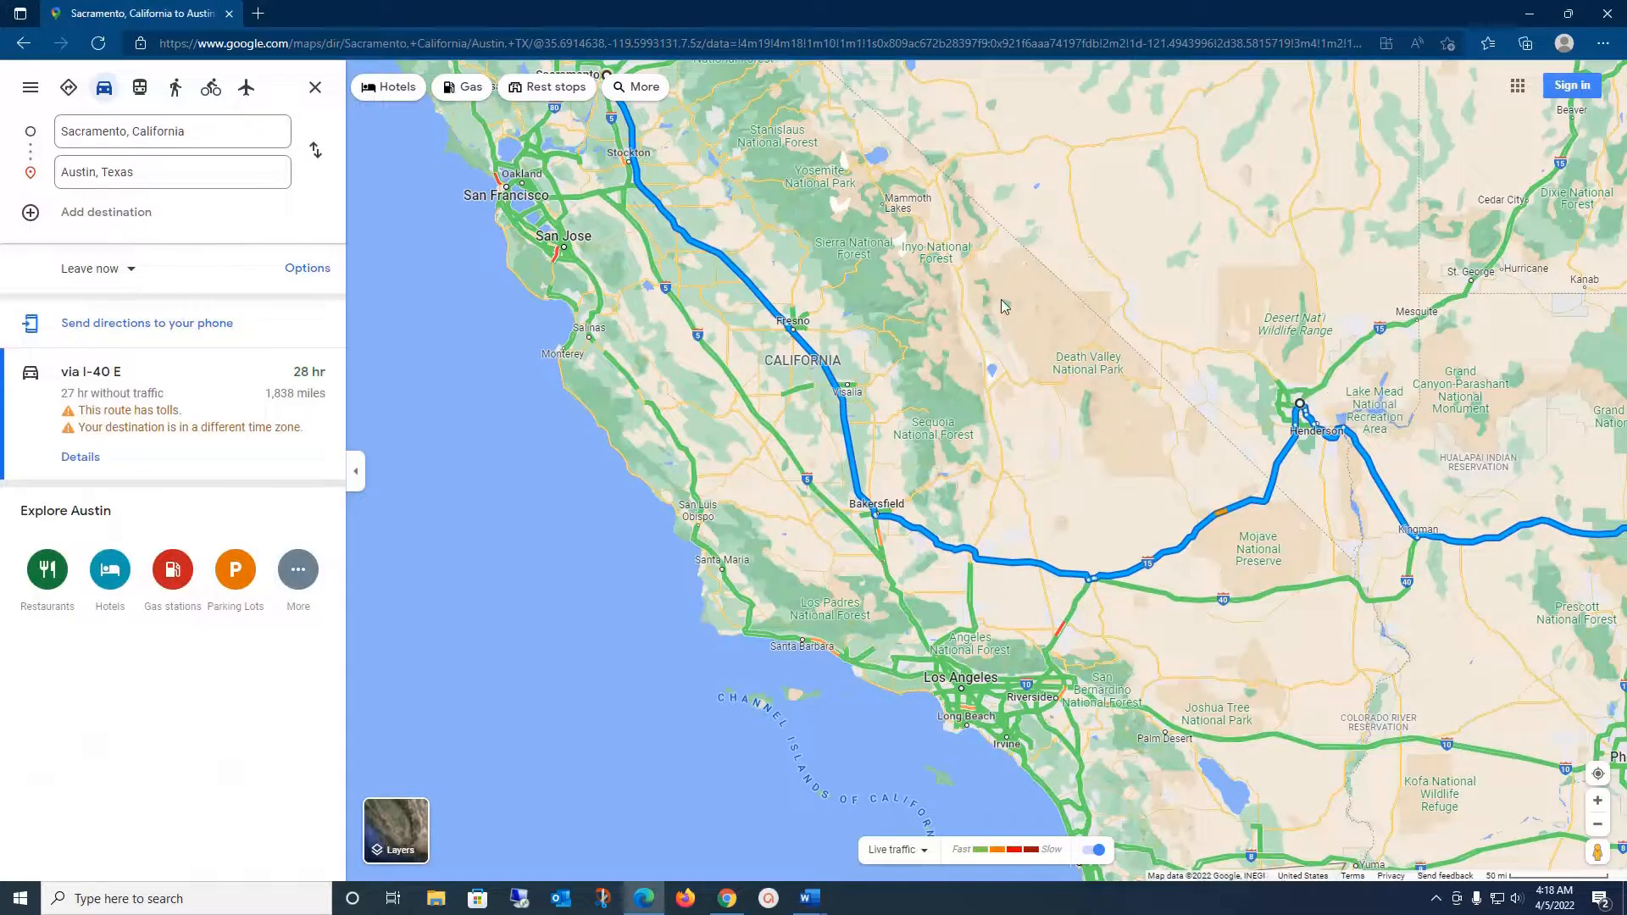
Step: Undo the Las Vegas reroute by going back to the original Sacramento to Austin directions
scroll(999, 298, "down", 3)
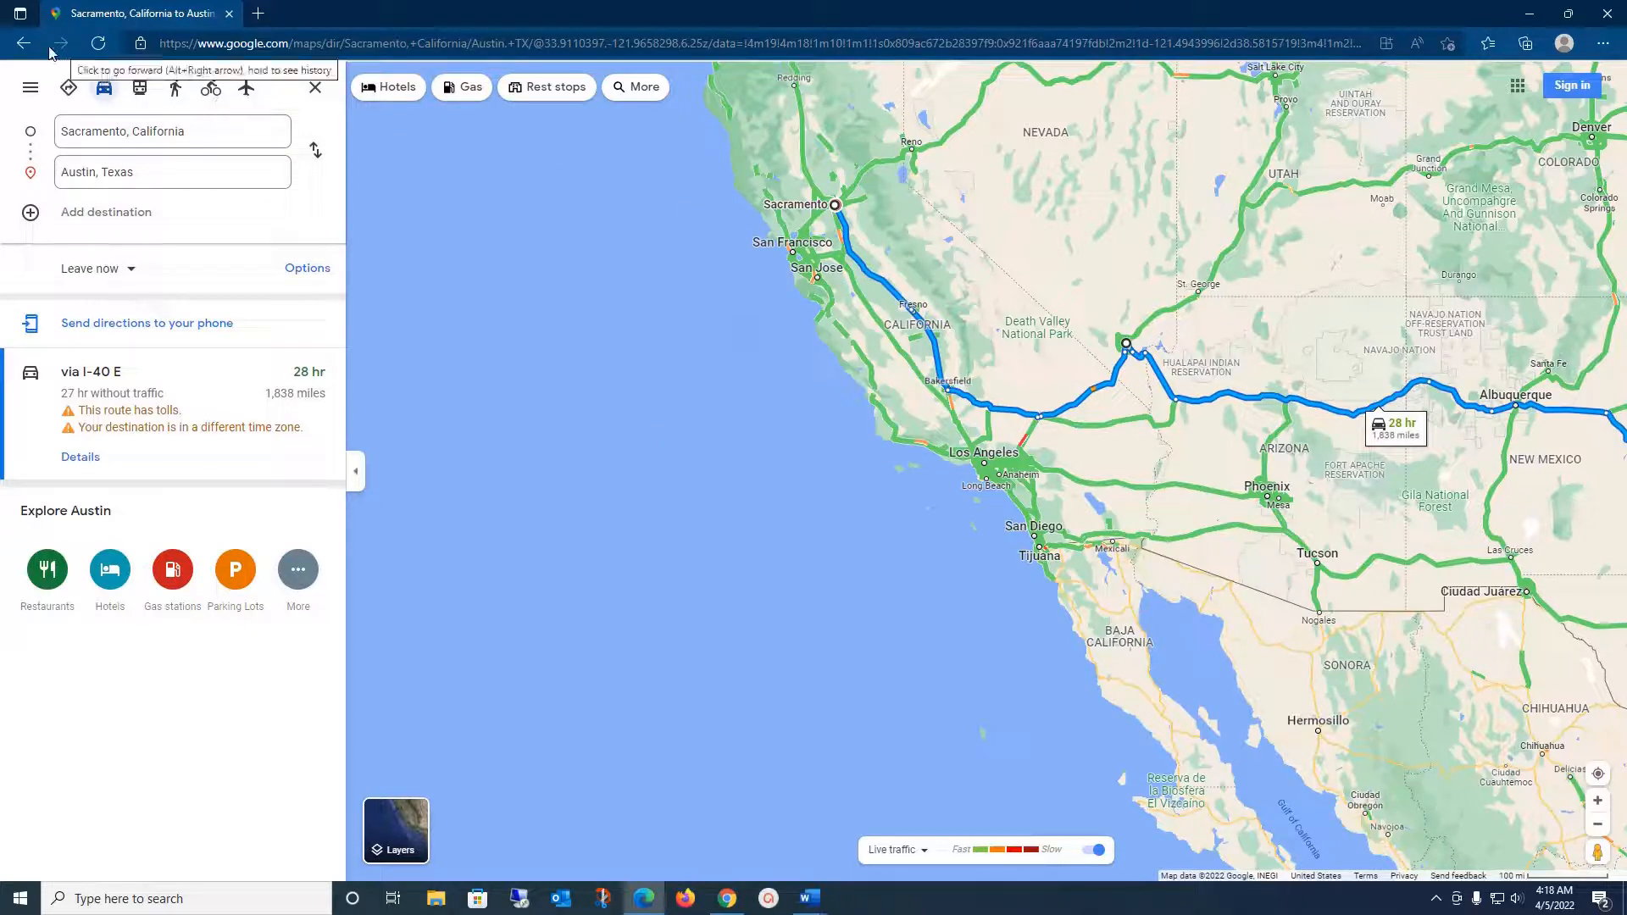
left_click(22, 48)
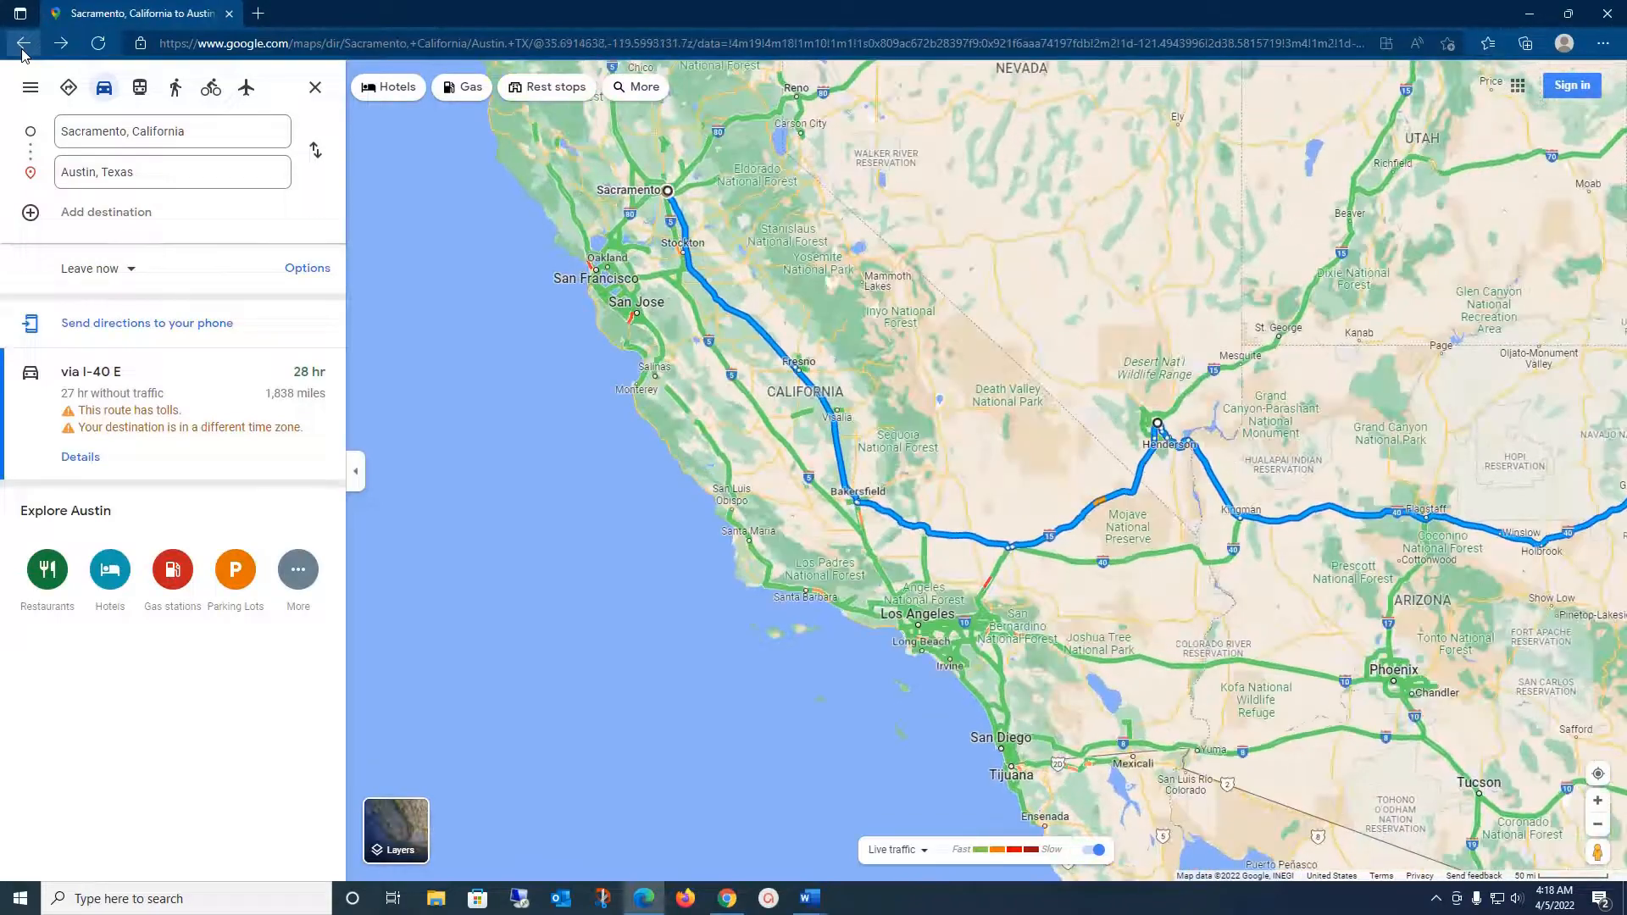
left_click(24, 50)
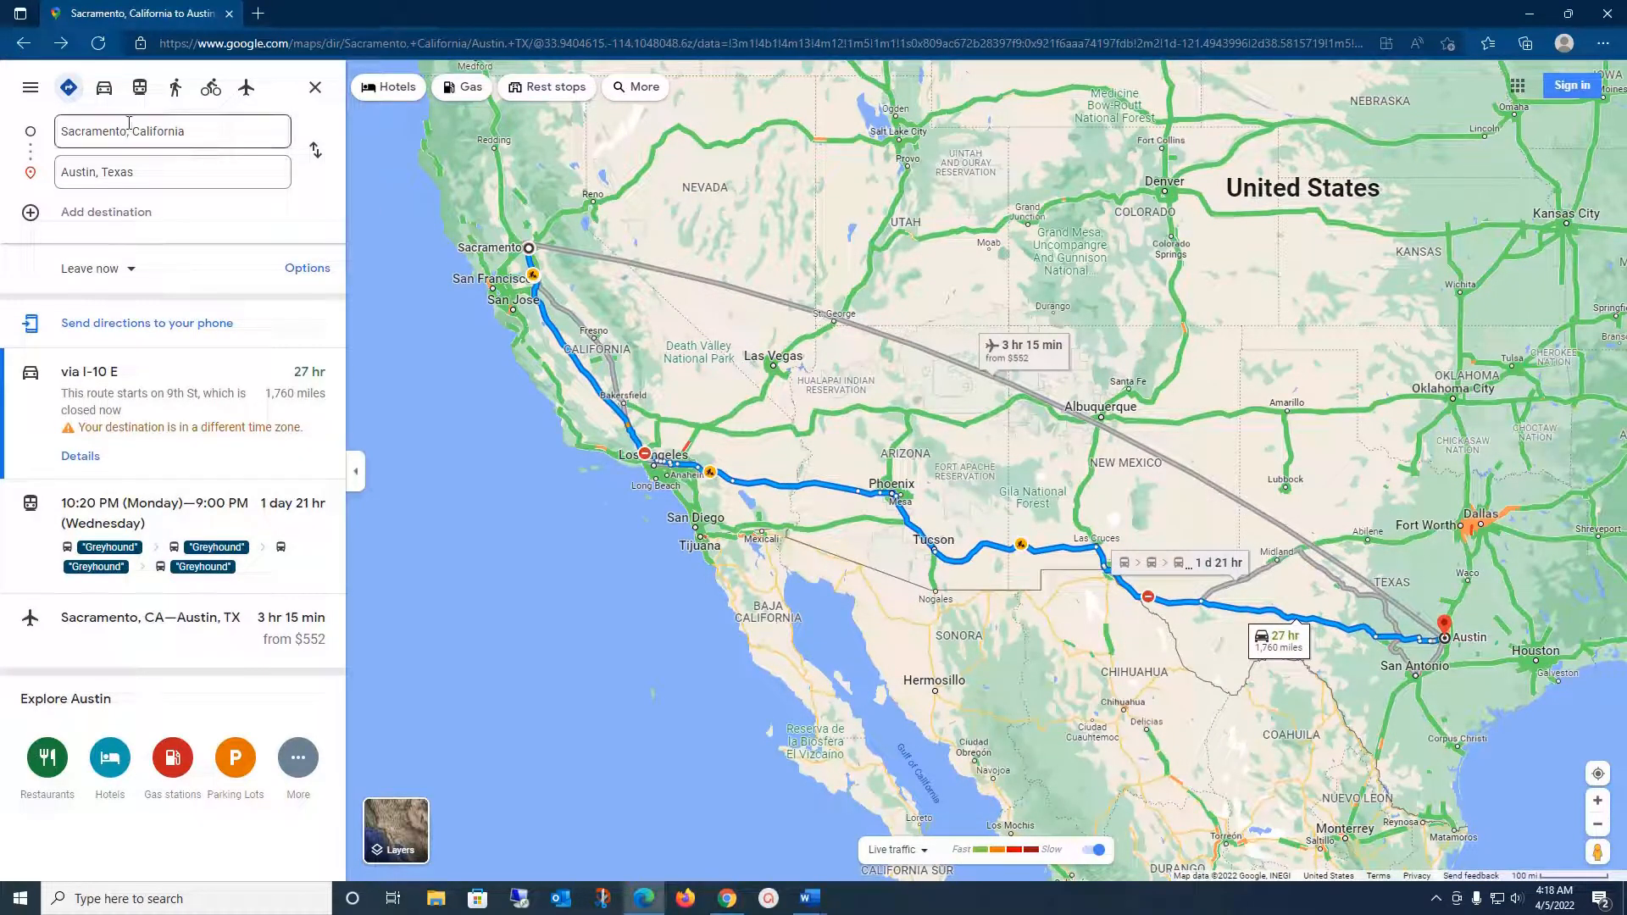
Step: Add Bellagio Drive in Las Vegas, NV to the trip and order it as the stop between Sacramento and Austin
left_click(31, 212)
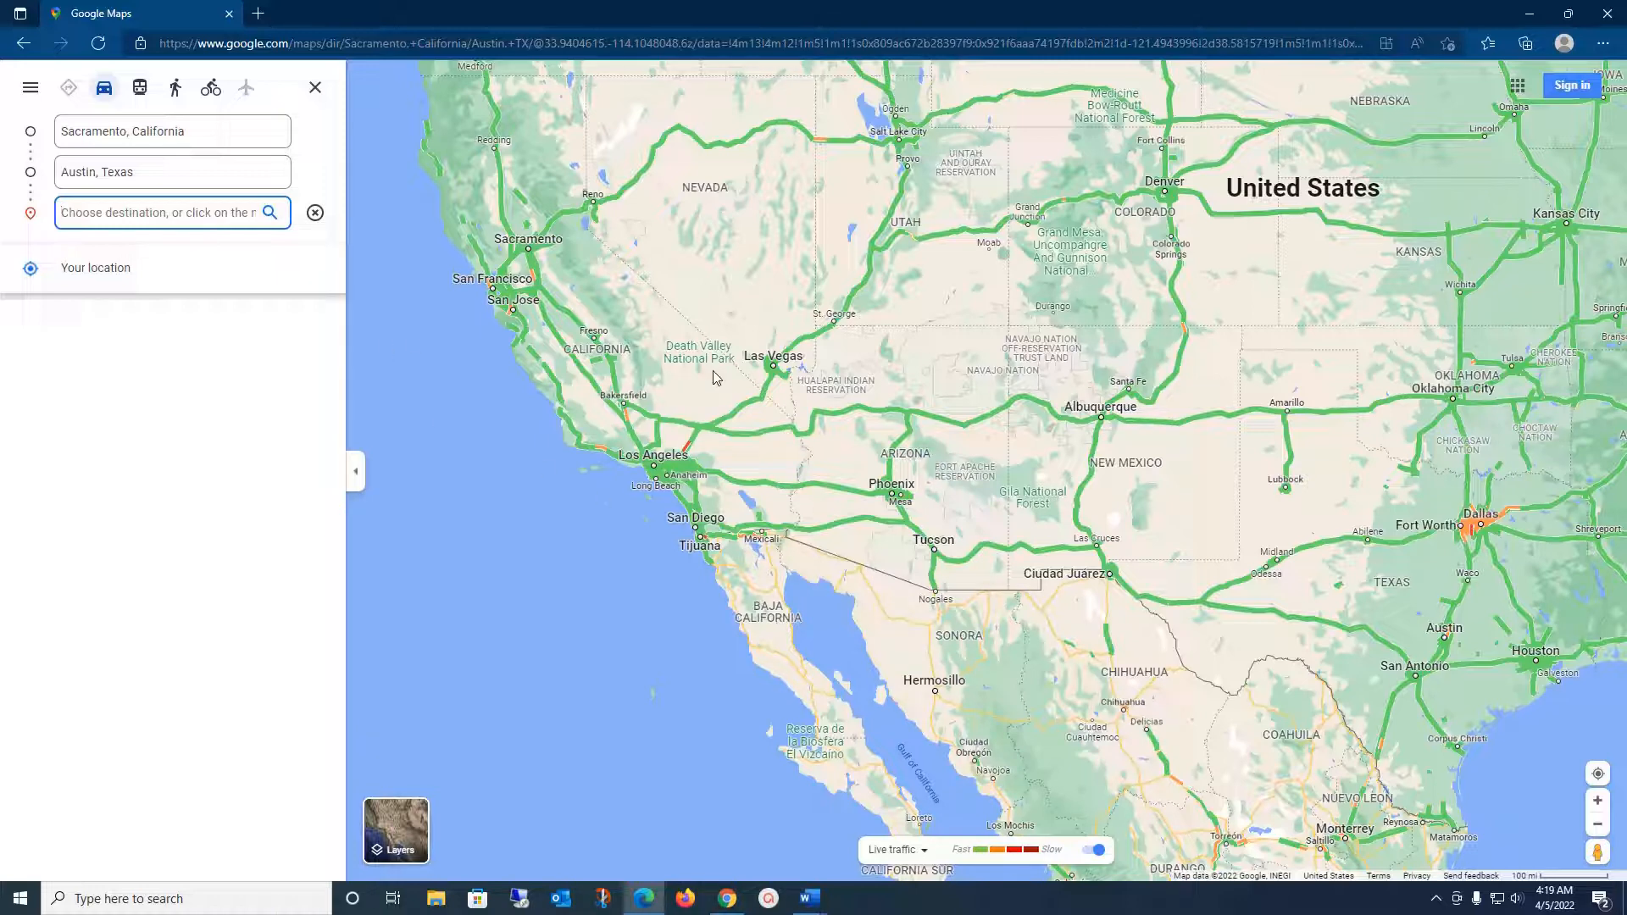
scroll(713, 371, "down", 1)
scroll(713, 371, "up", 1)
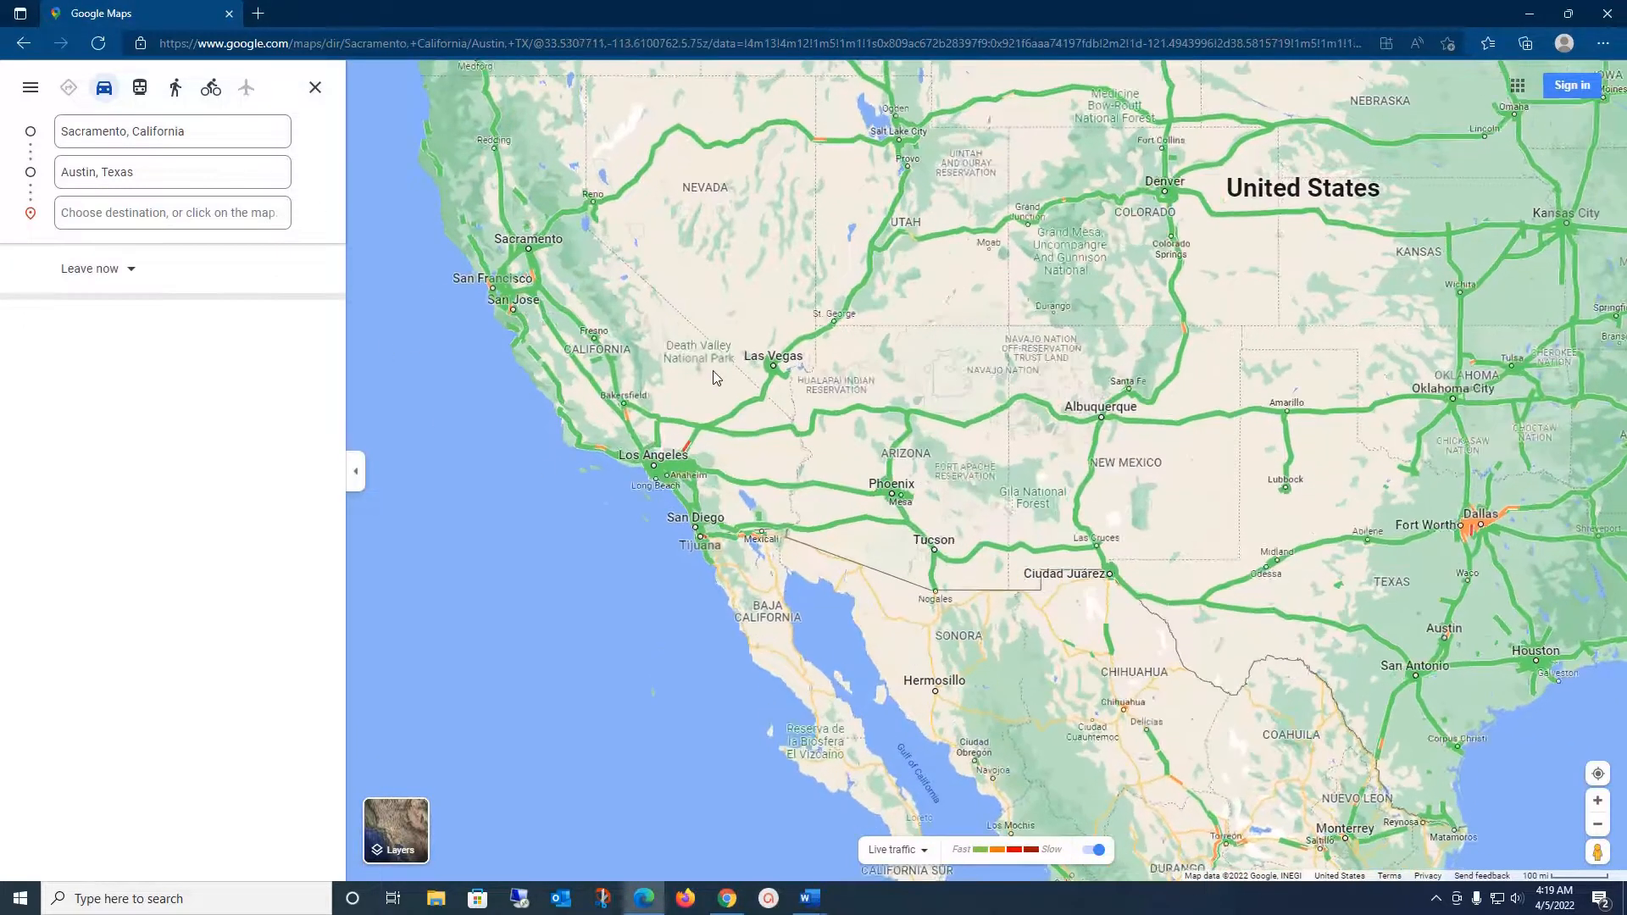
left_click(158, 213)
type("Bellagio")
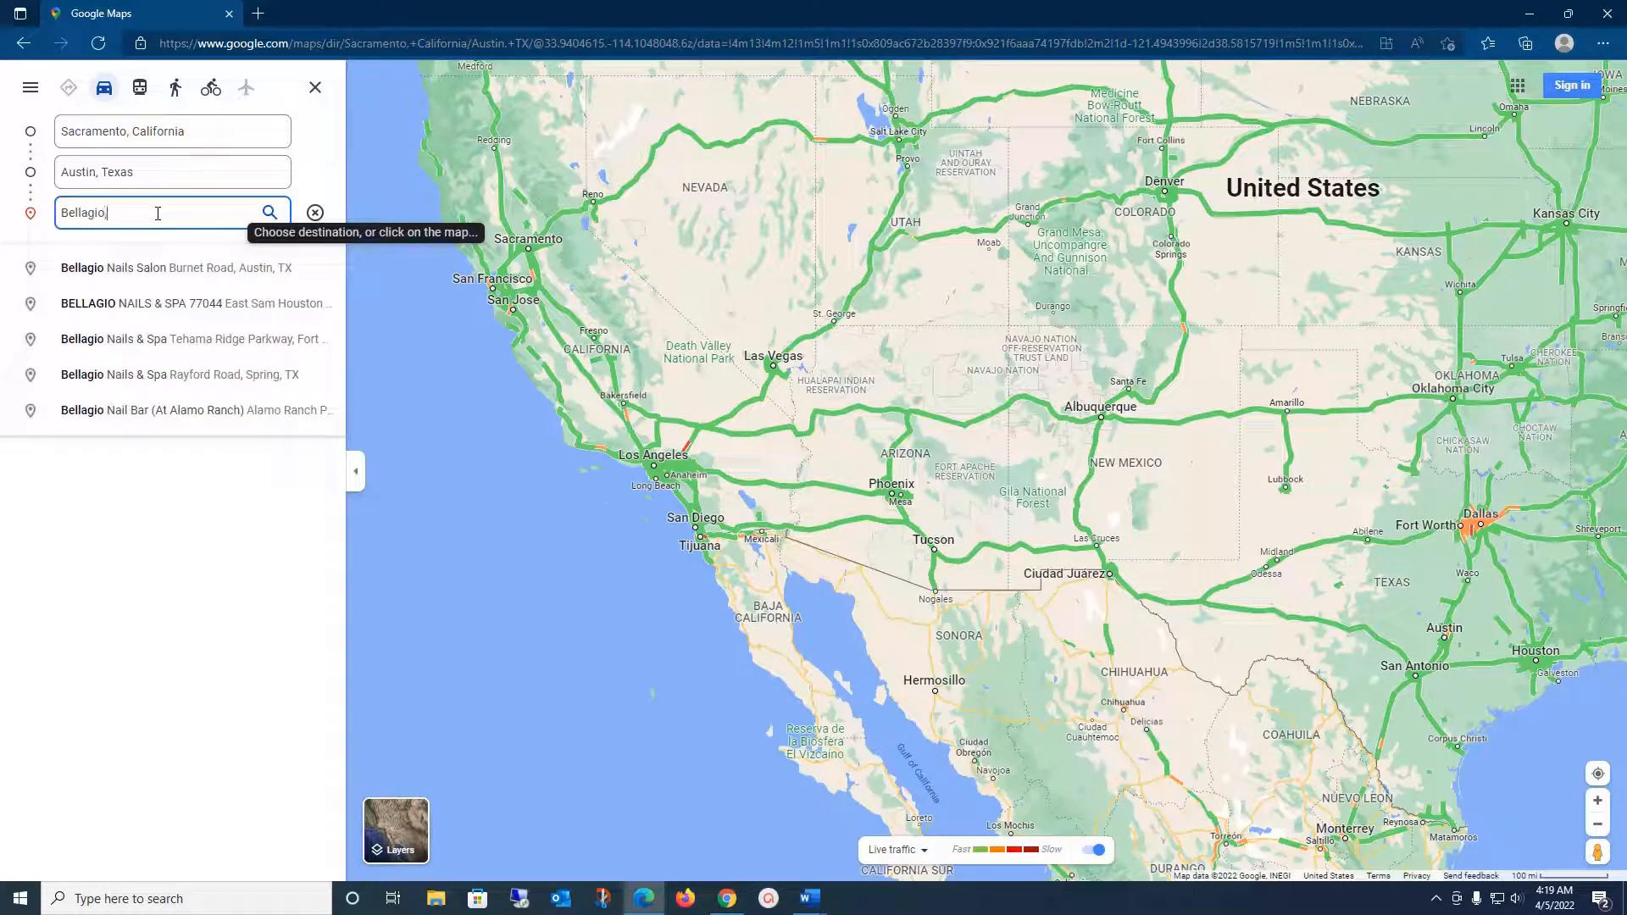
type(", Las Vegas")
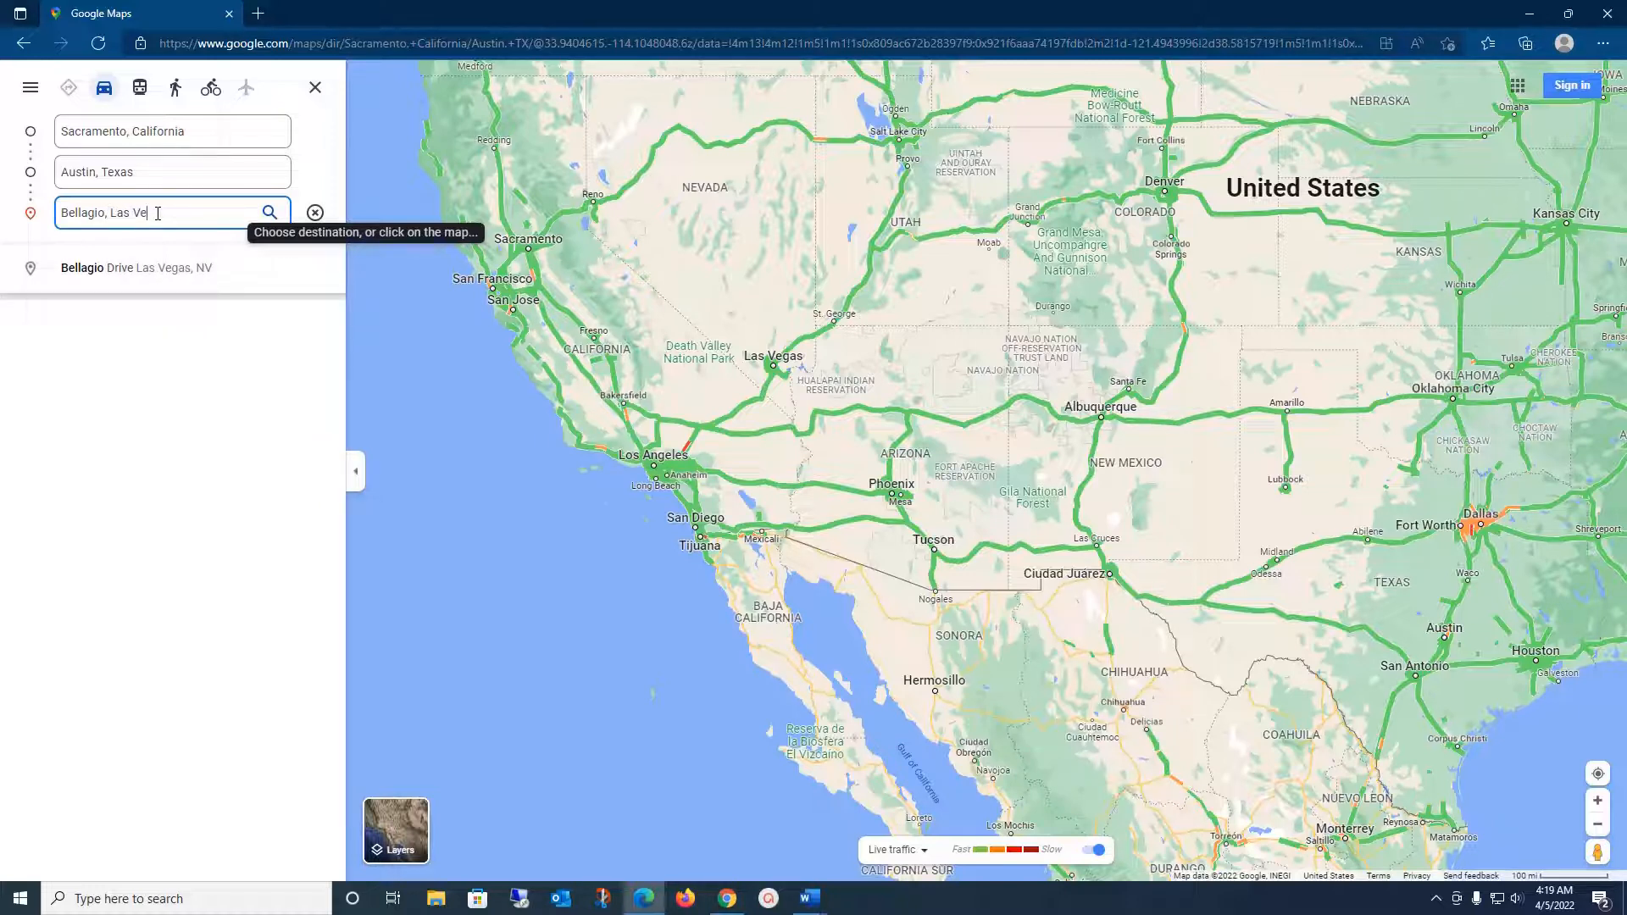
left_click(128, 269)
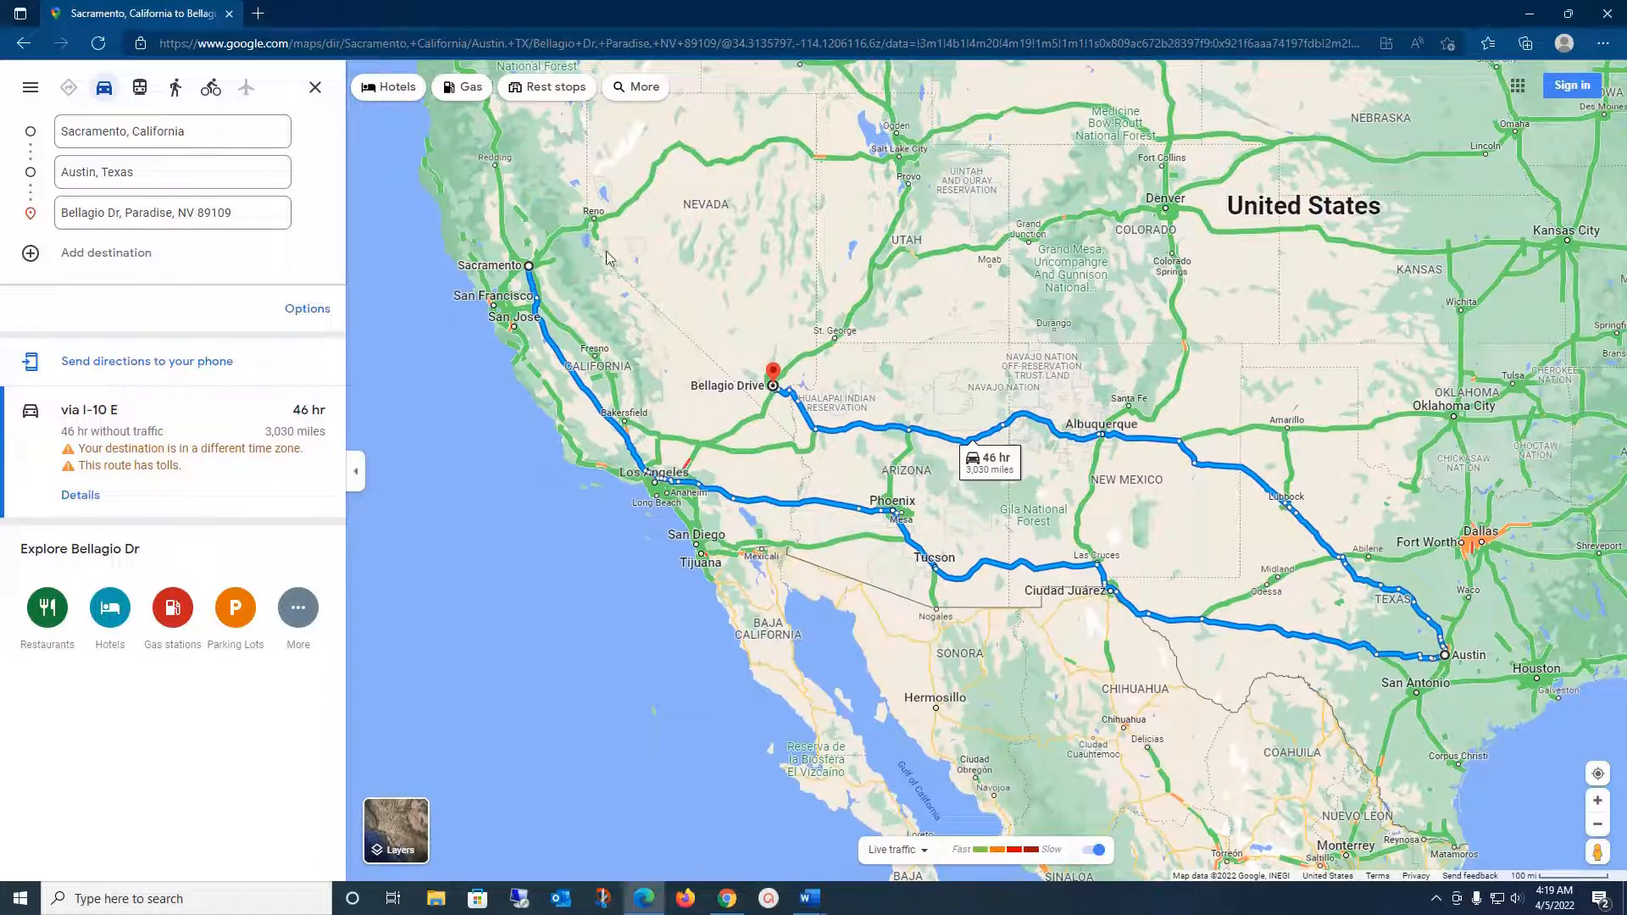
mouse_move(656, 505)
left_click_drag(31, 217, 33, 175)
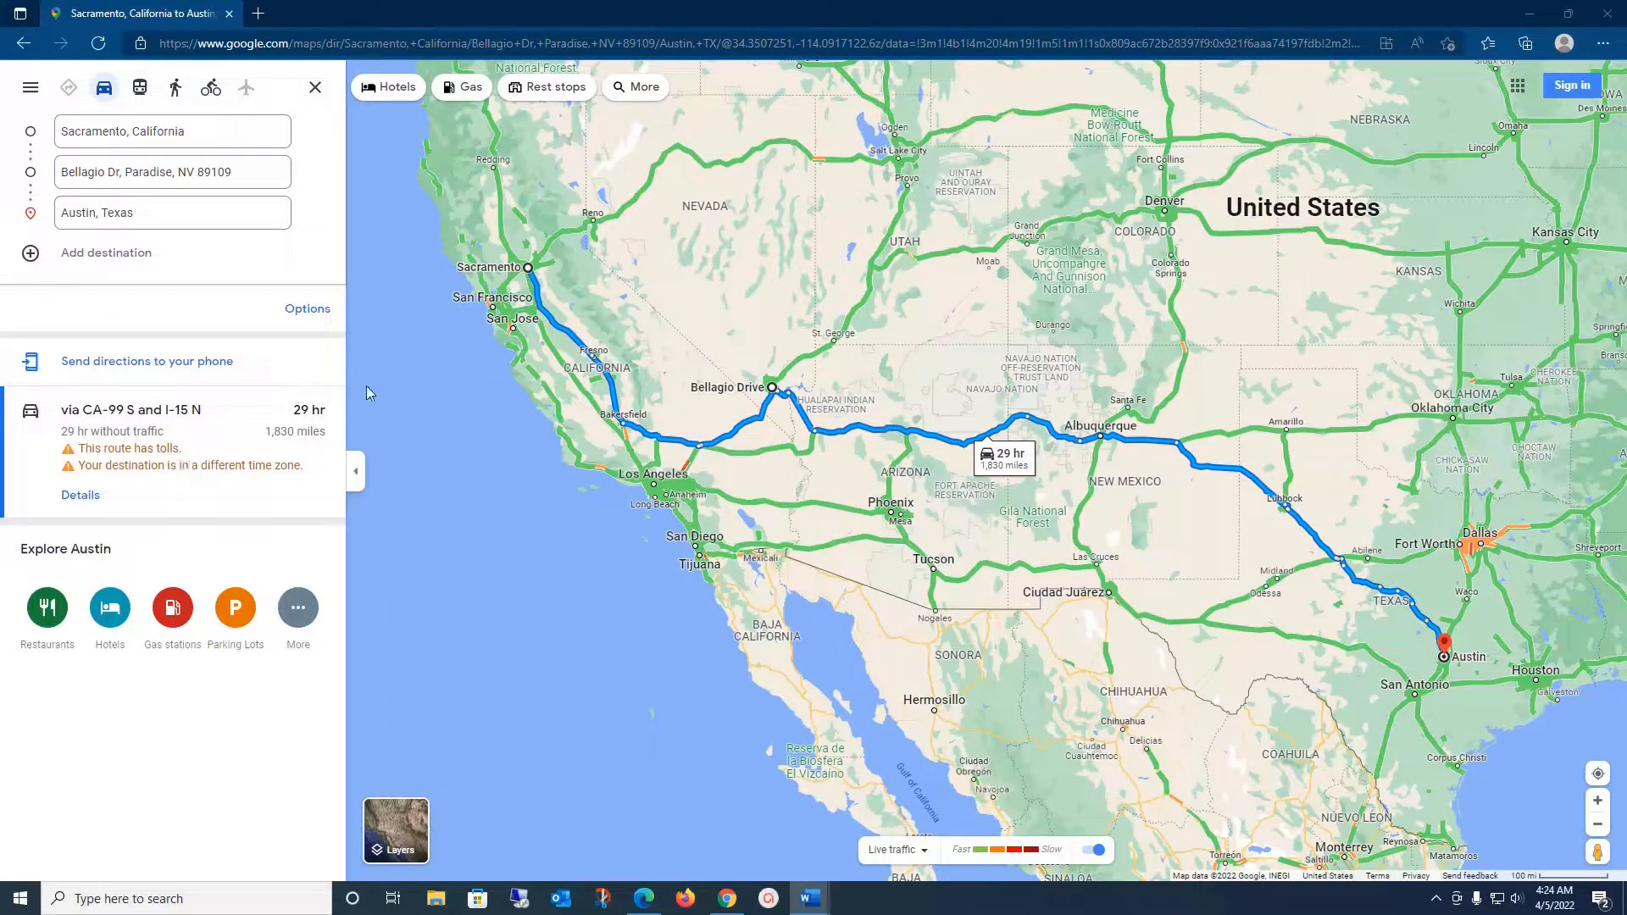
Step: Open the turn-by-turn details of the three-stop route and examine the leg from Sacramento to Bellagio Dr
left_click(79, 505)
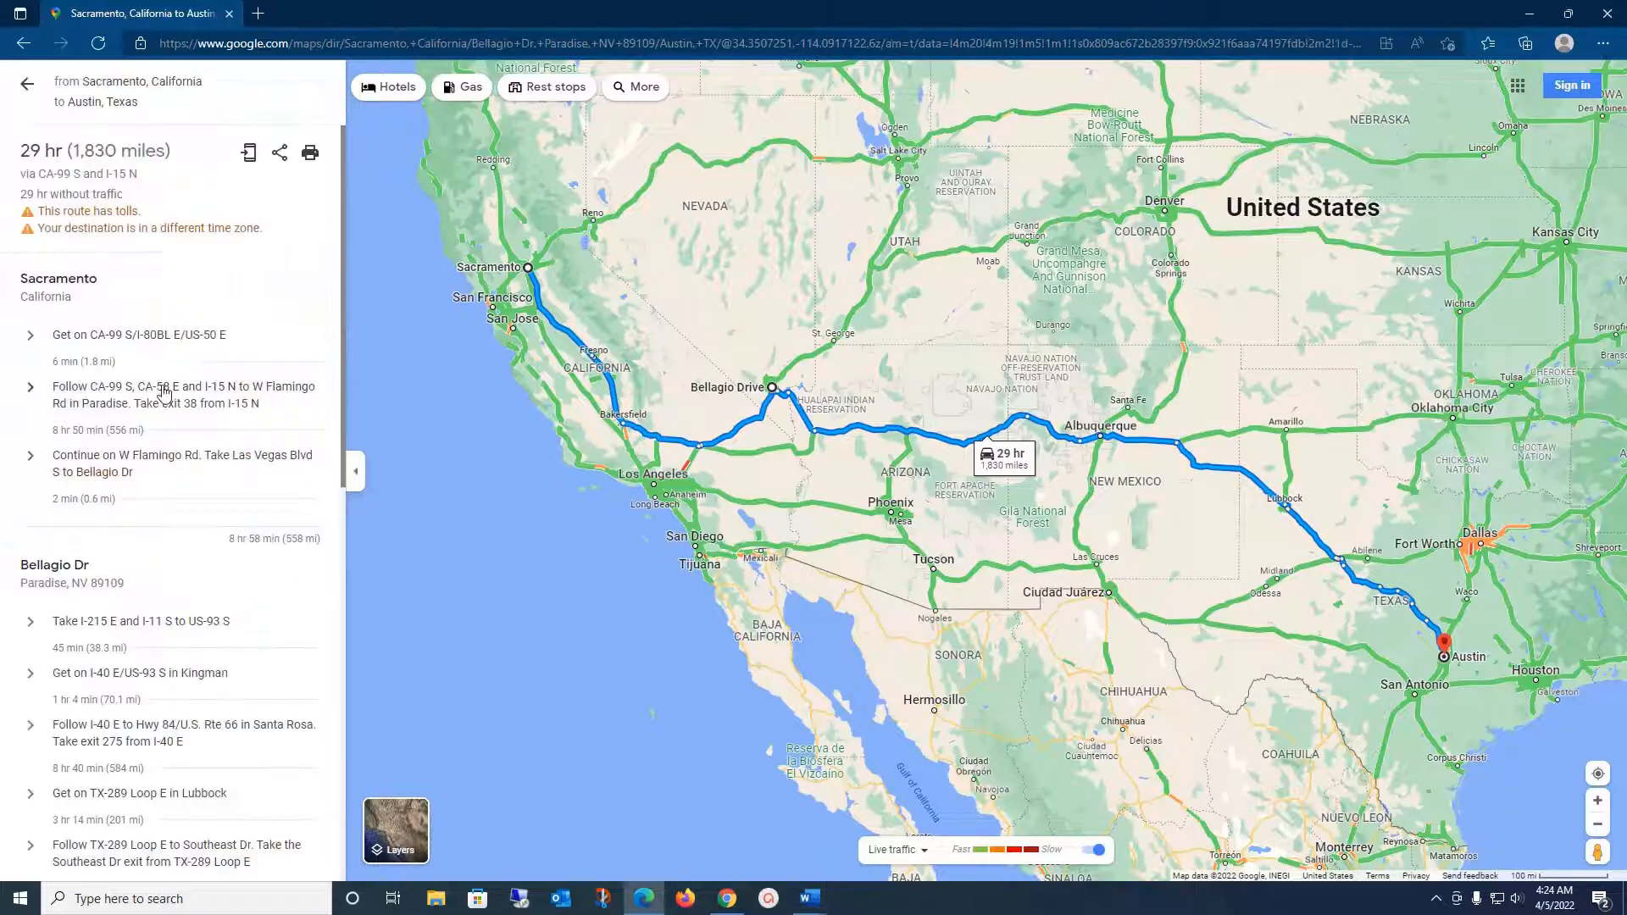
scroll(163, 381, "down", 2)
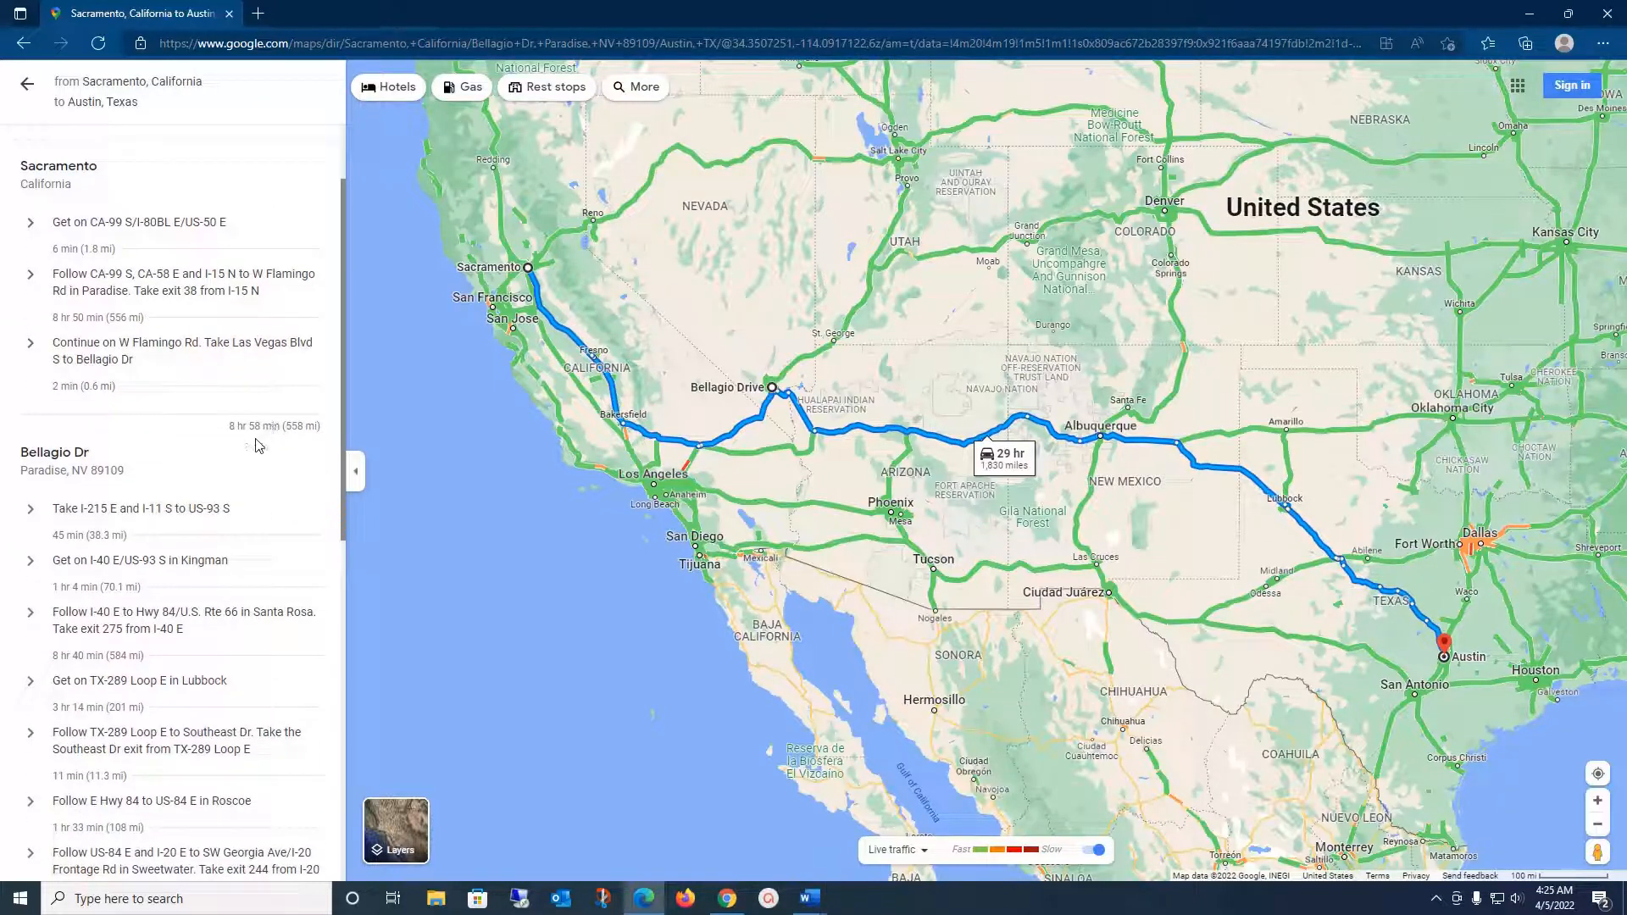
Step: Search for restaurants along the route around Bakersfield, California
scroll(266, 440, "up", 2)
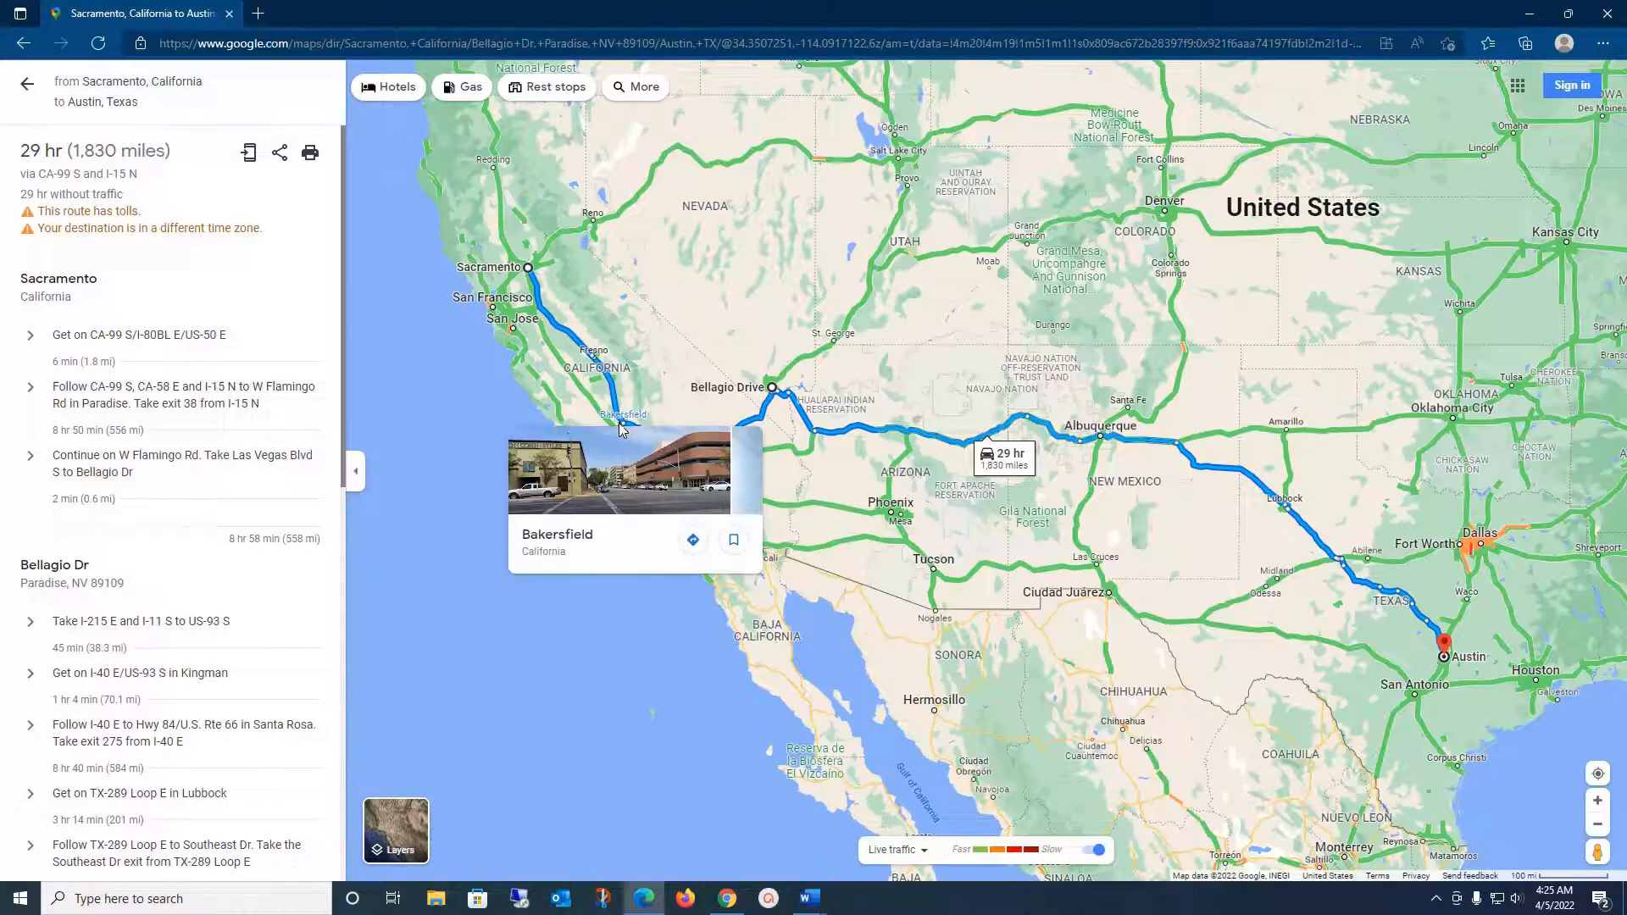
scroll(622, 436, "up", 6)
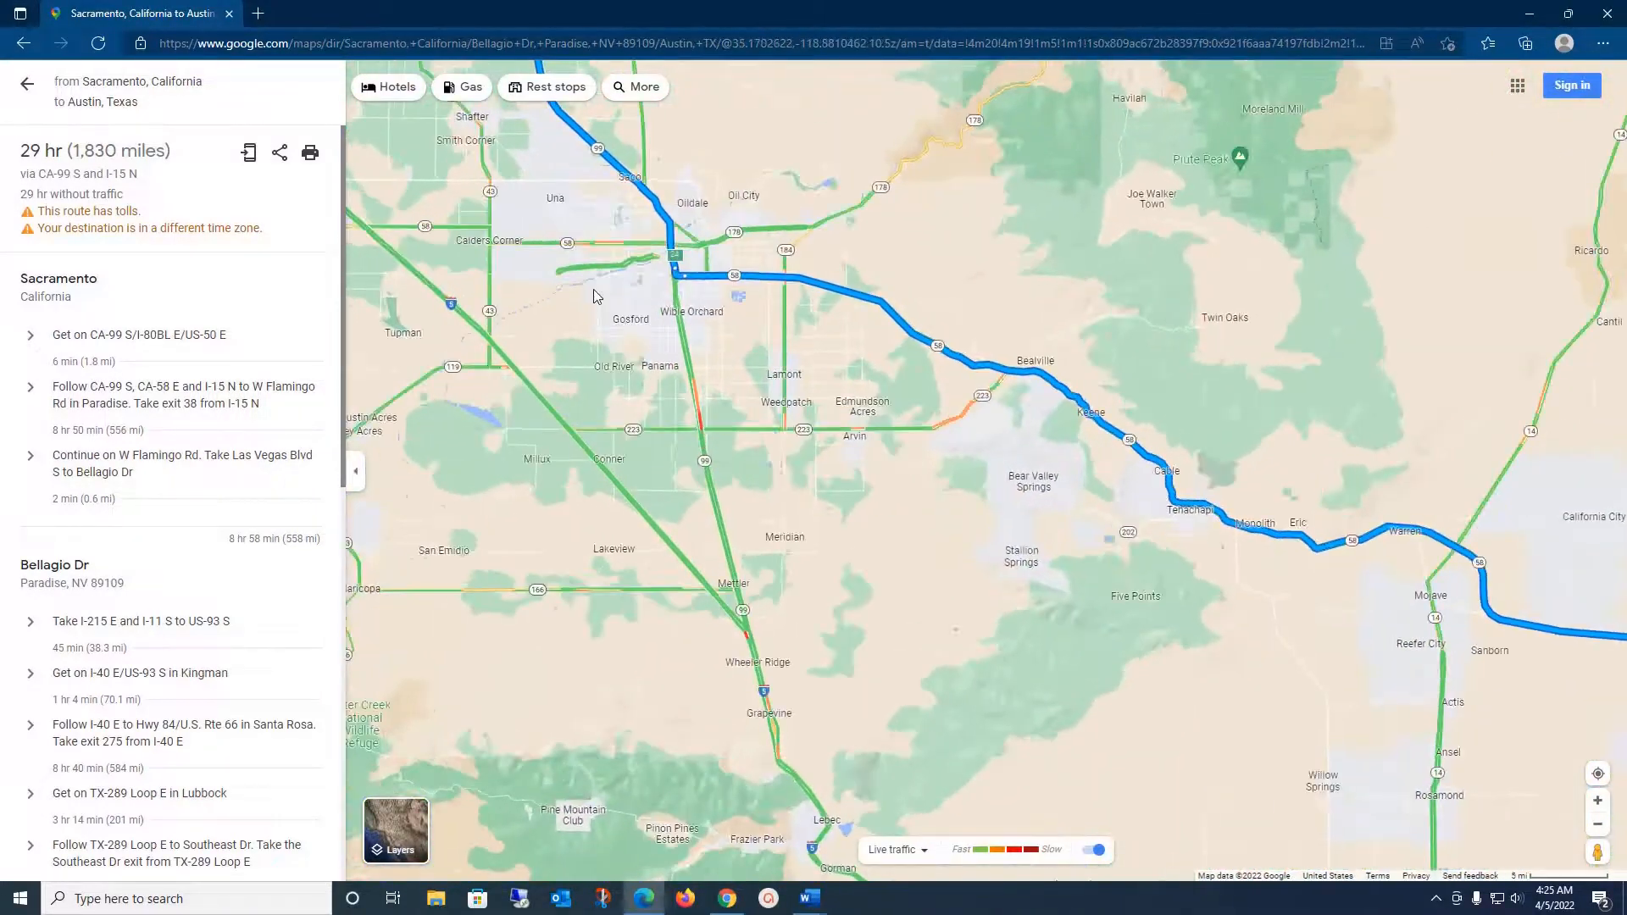
left_click_drag(597, 298, 813, 591)
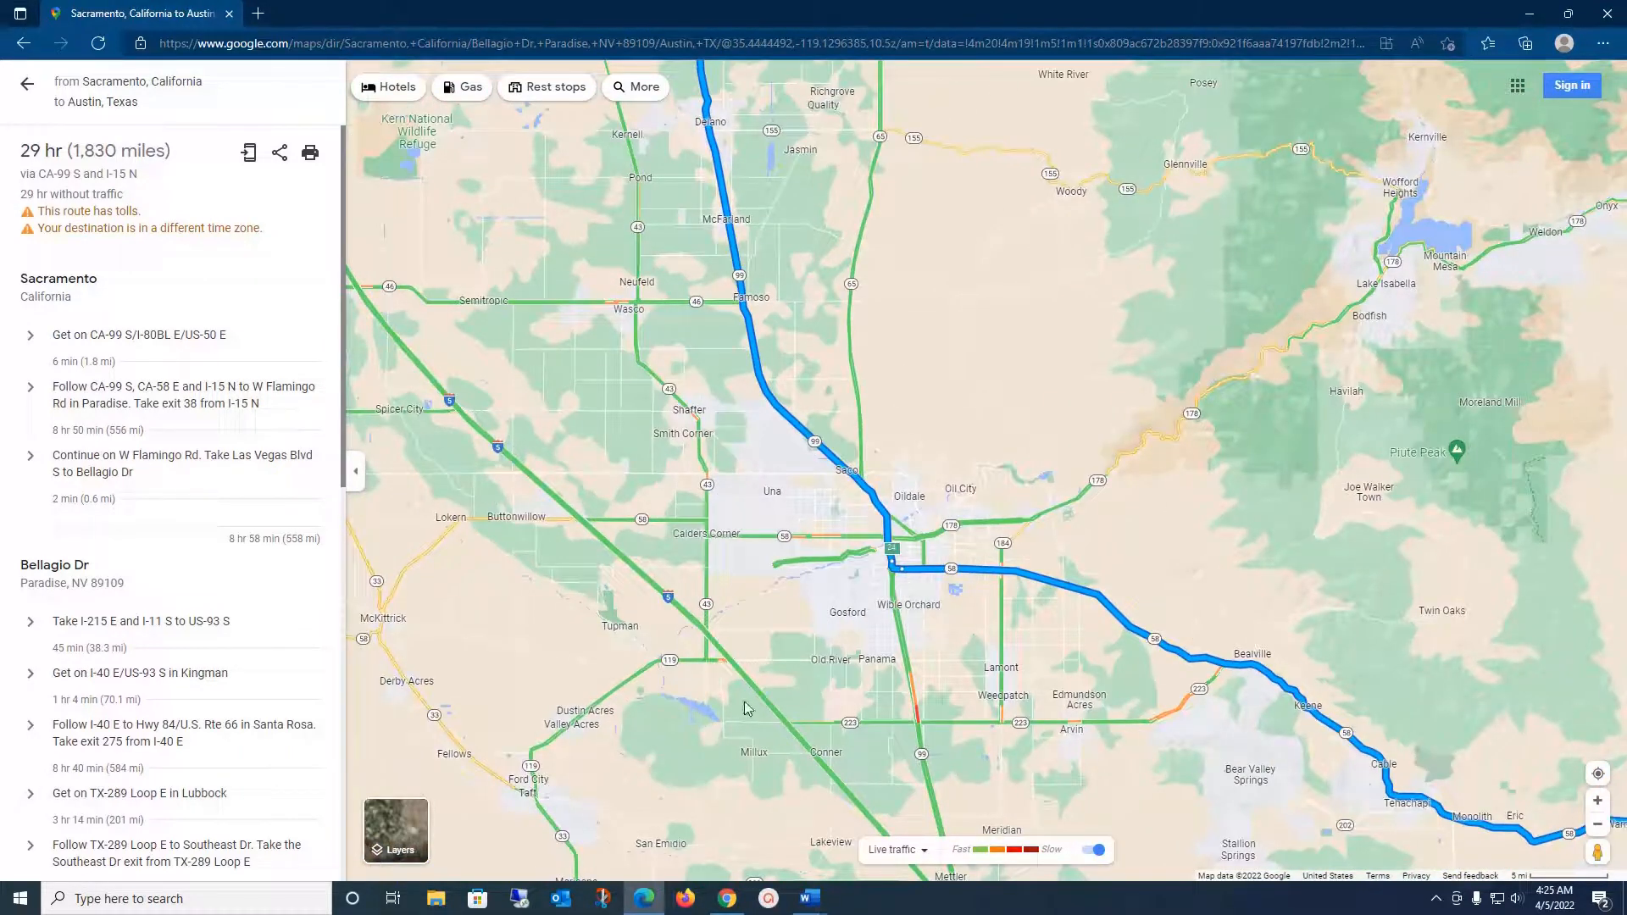
scroll(958, 466, "up", 2)
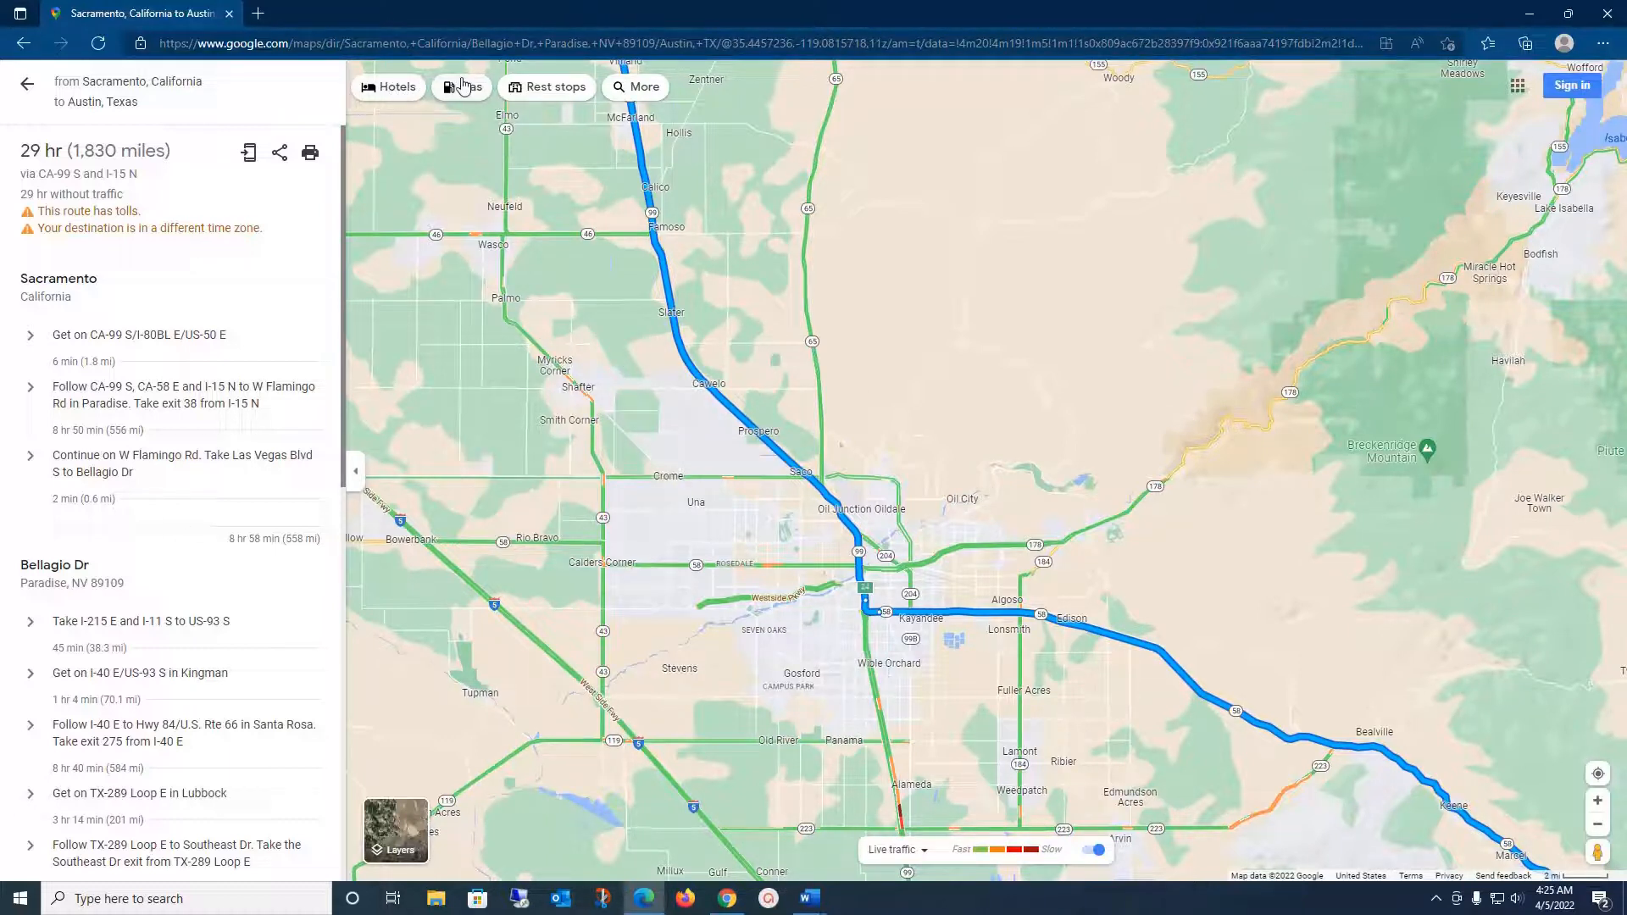
left_click(627, 89)
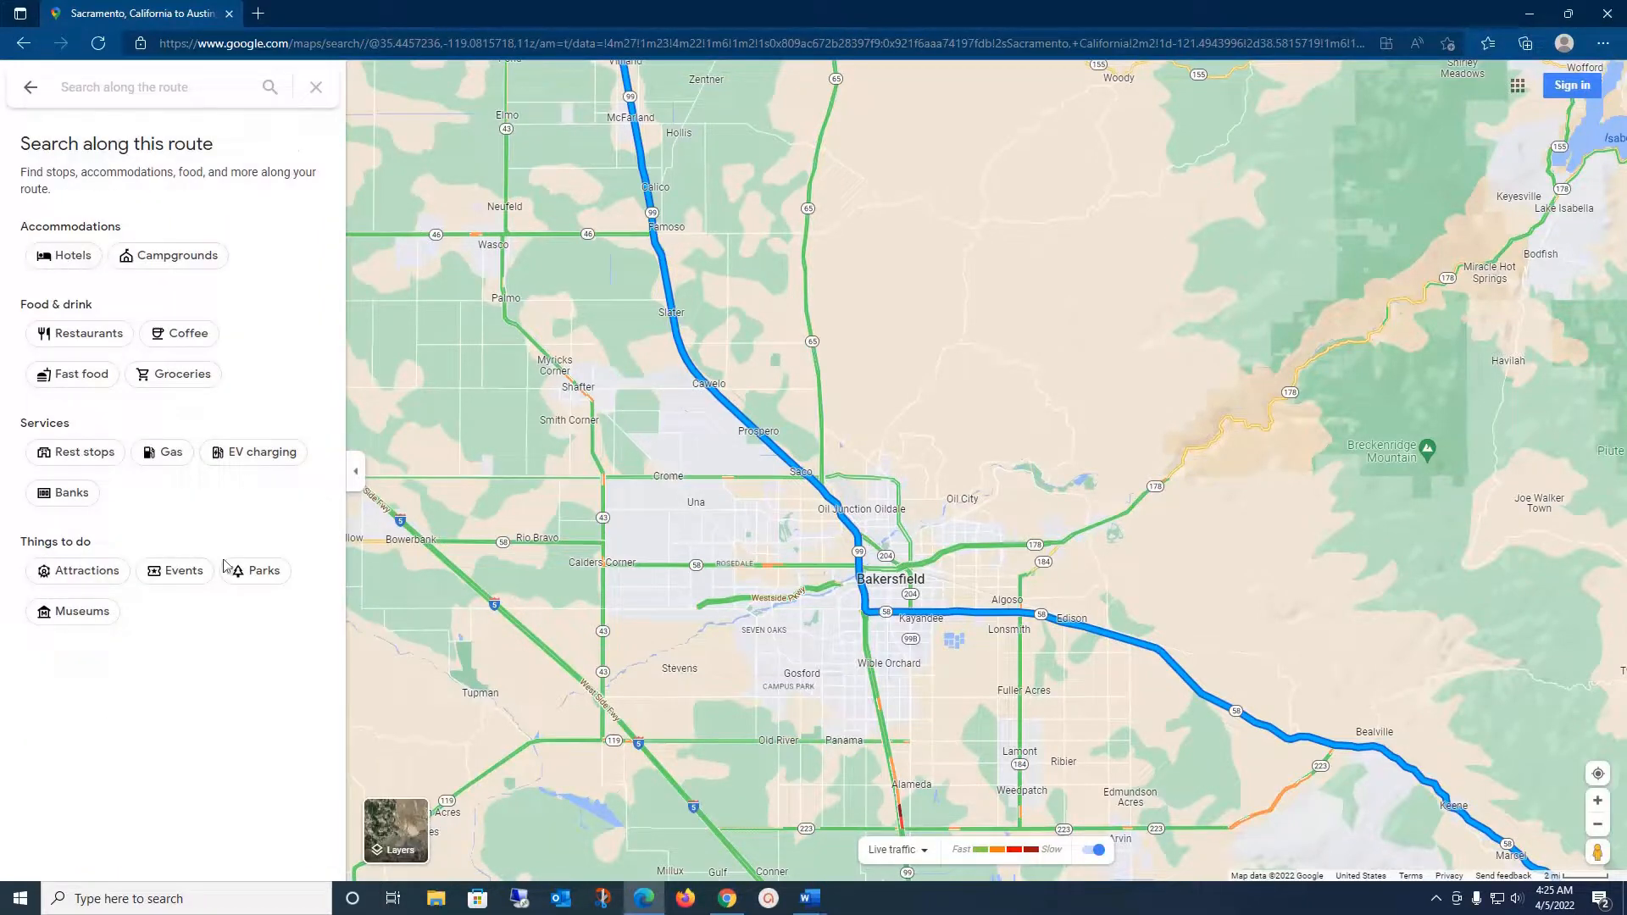
left_click(84, 332)
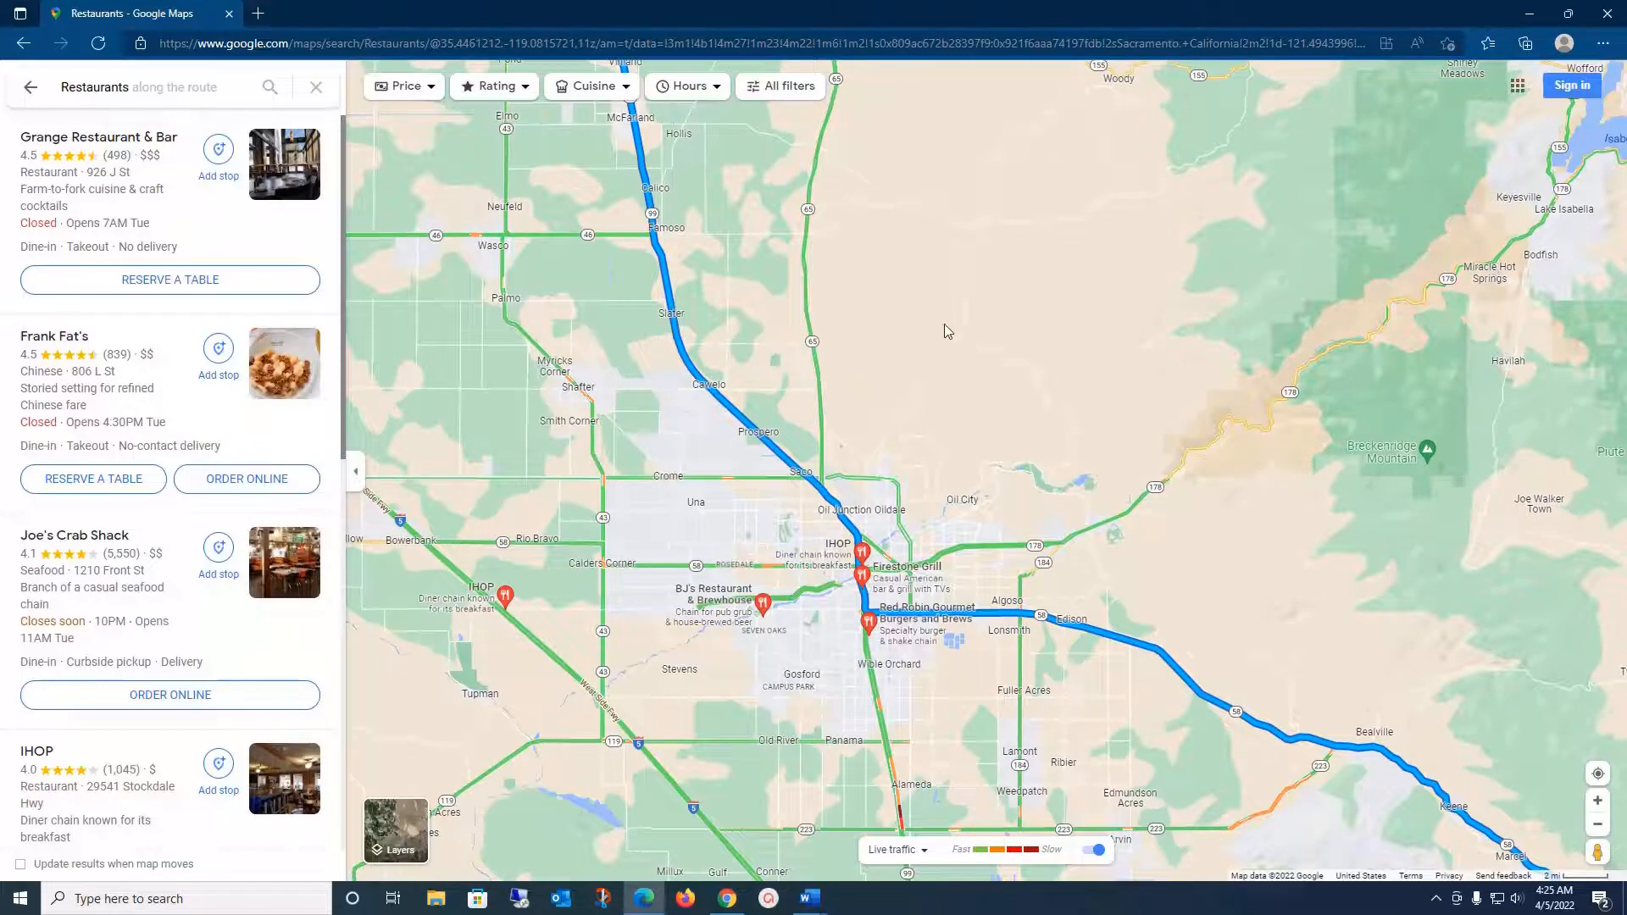
Step: Rerun the restaurant search for the map area around Bakersfield and add the IHOP on Riverside Dr as a stop
scroll(944, 368, "down", 1)
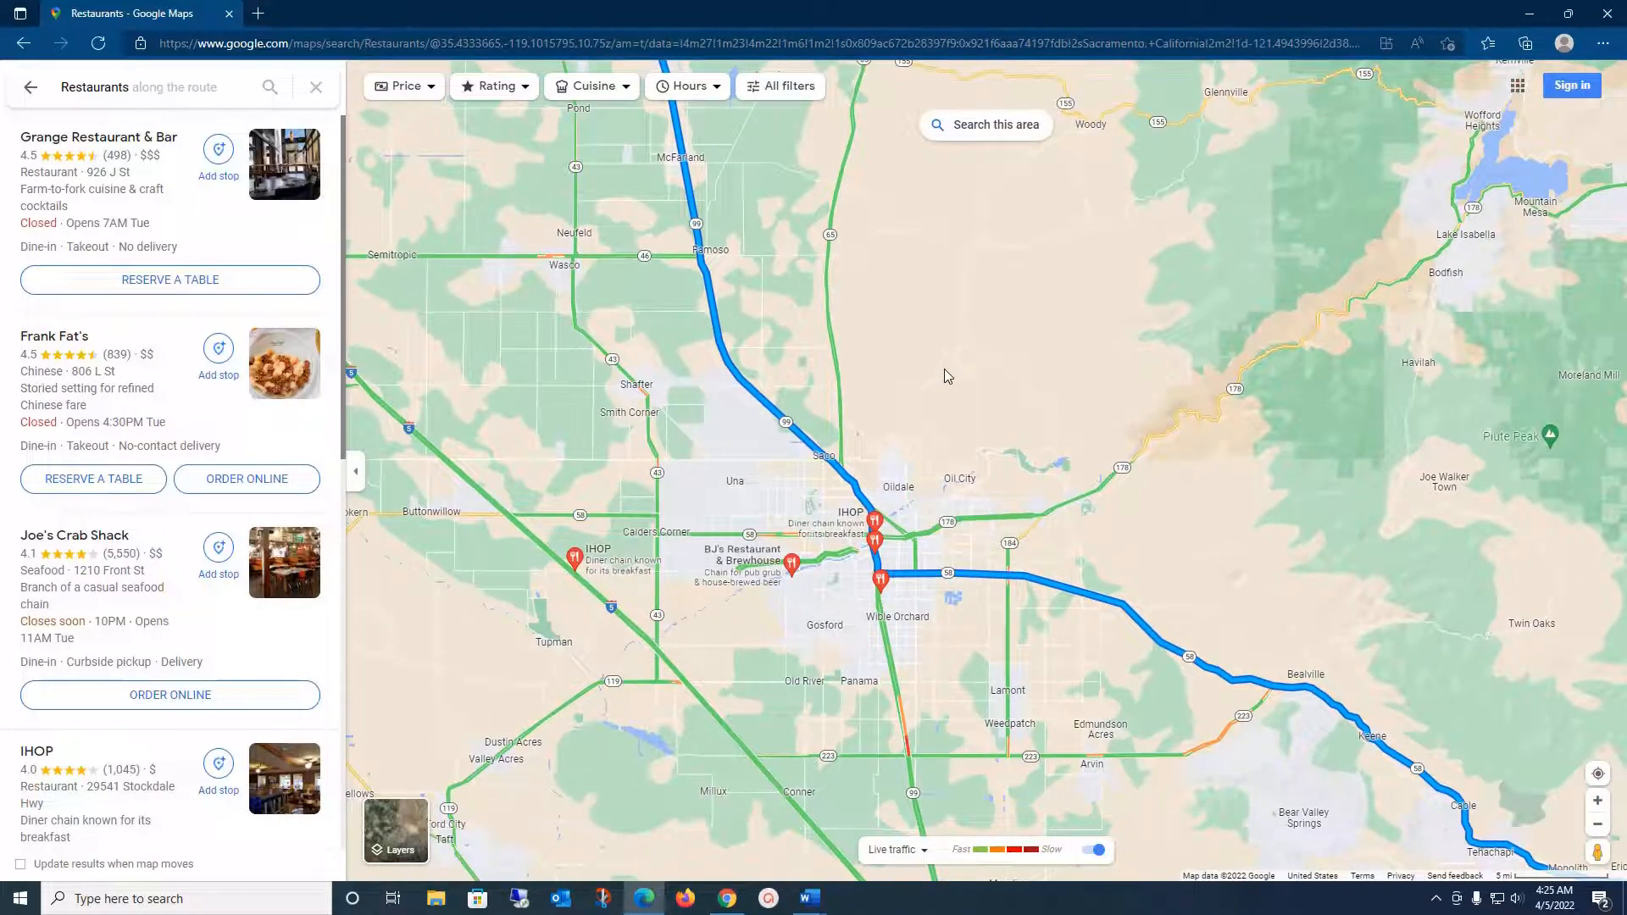
scroll(944, 369, "up", 2)
scroll(801, 378, "down", 4)
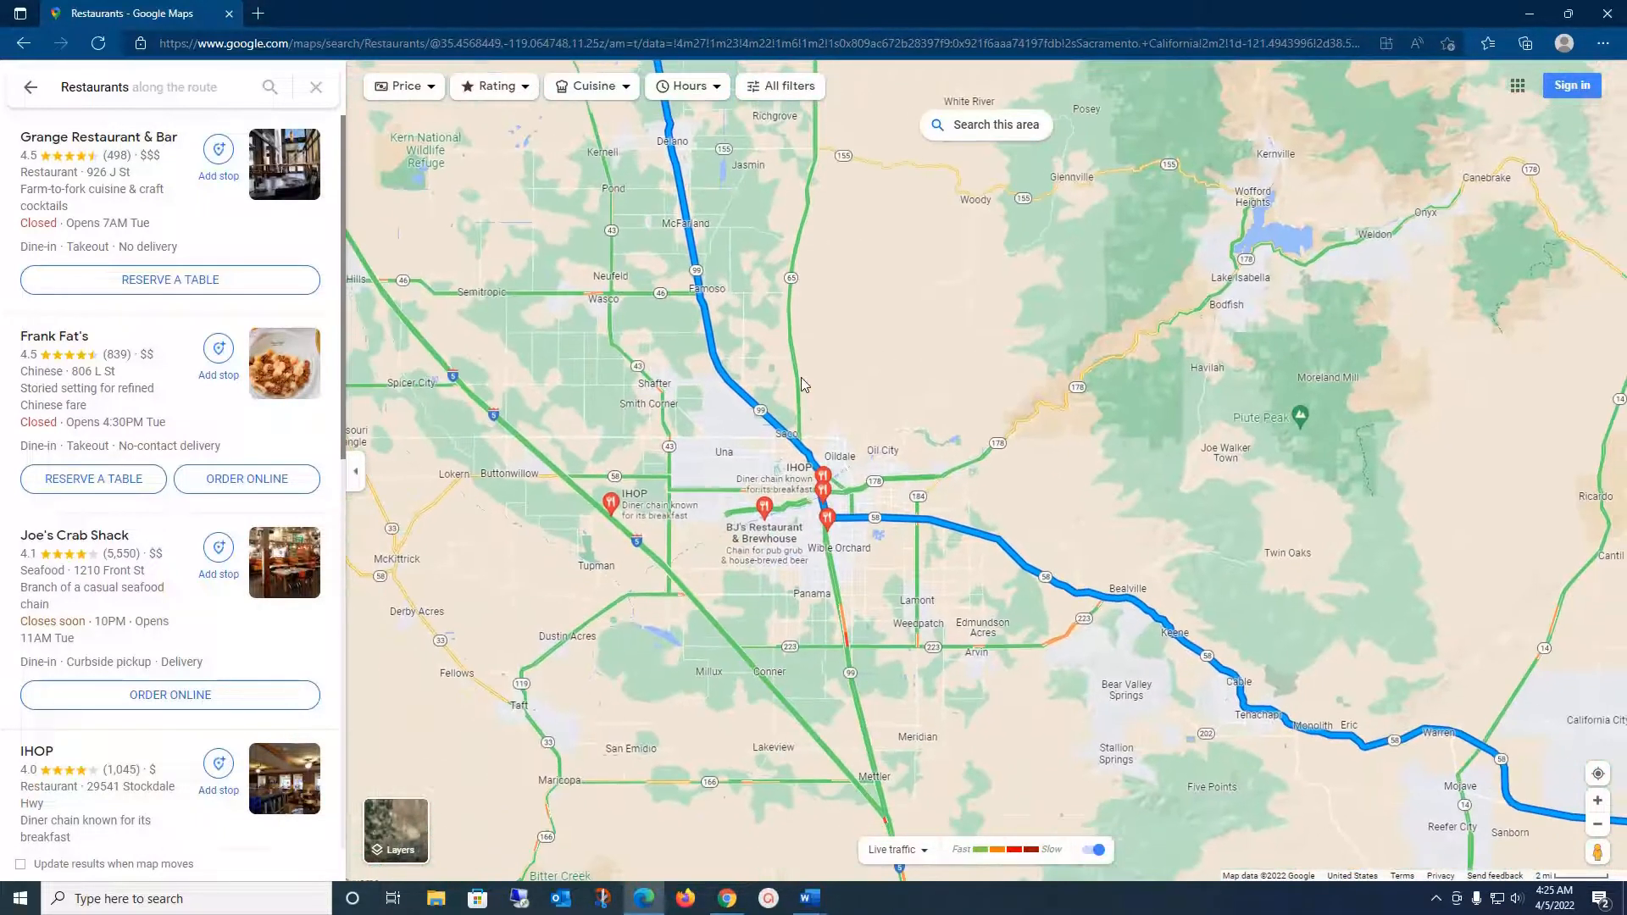
scroll(800, 378, "down", 1)
left_click_drag(652, 291, 833, 308)
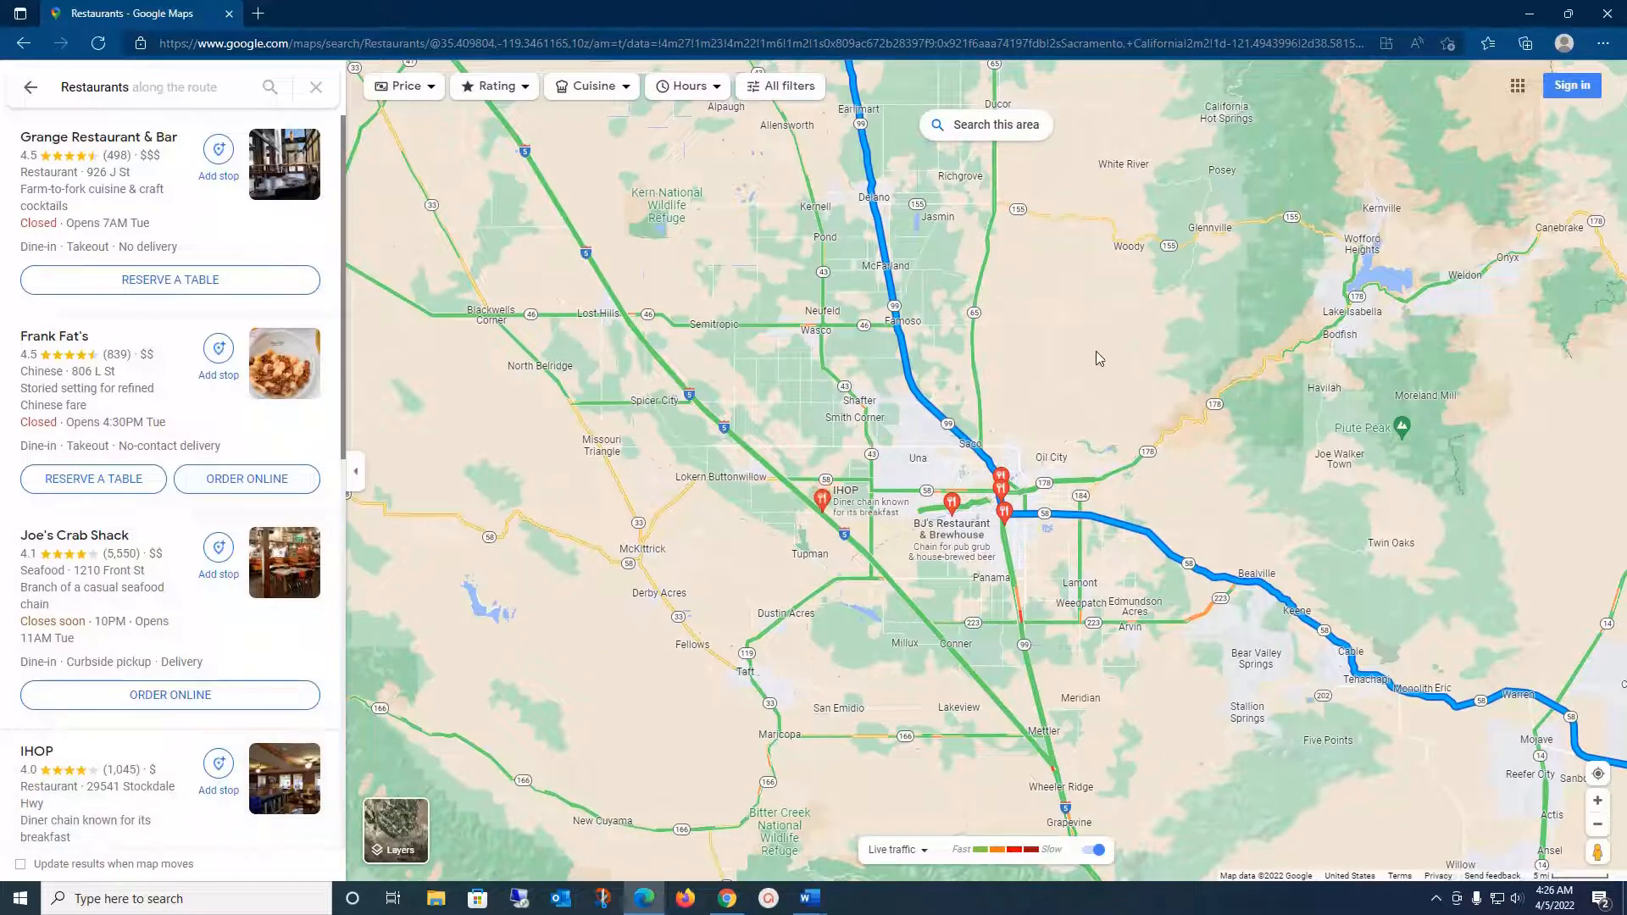
scroll(991, 446, "up", 3)
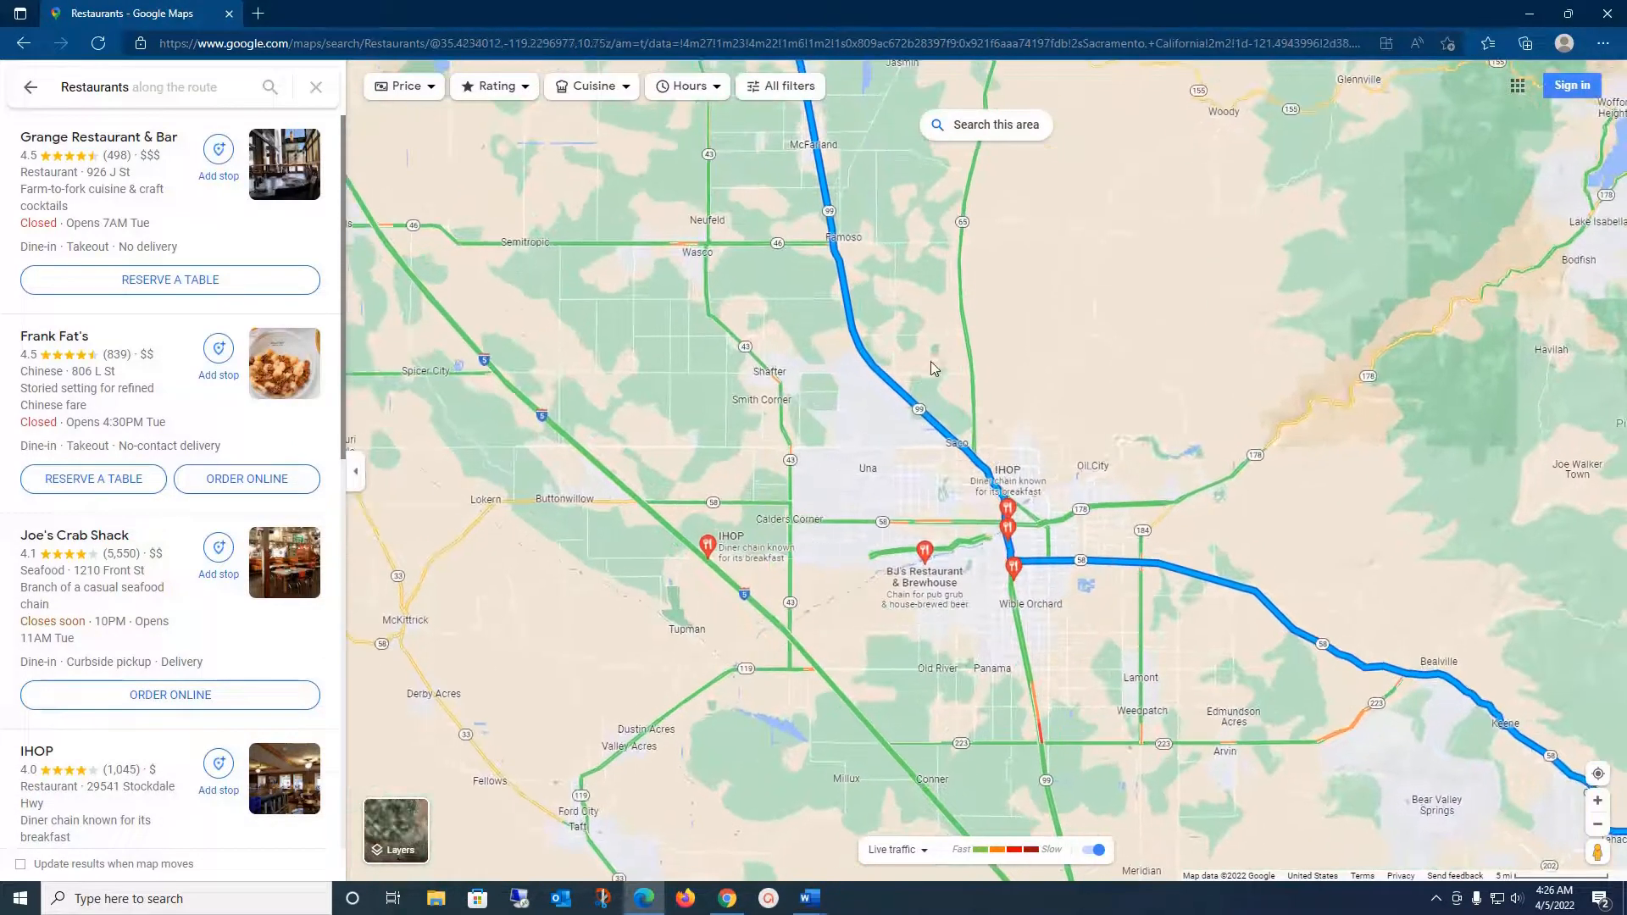
left_click_drag(922, 351, 1024, 413)
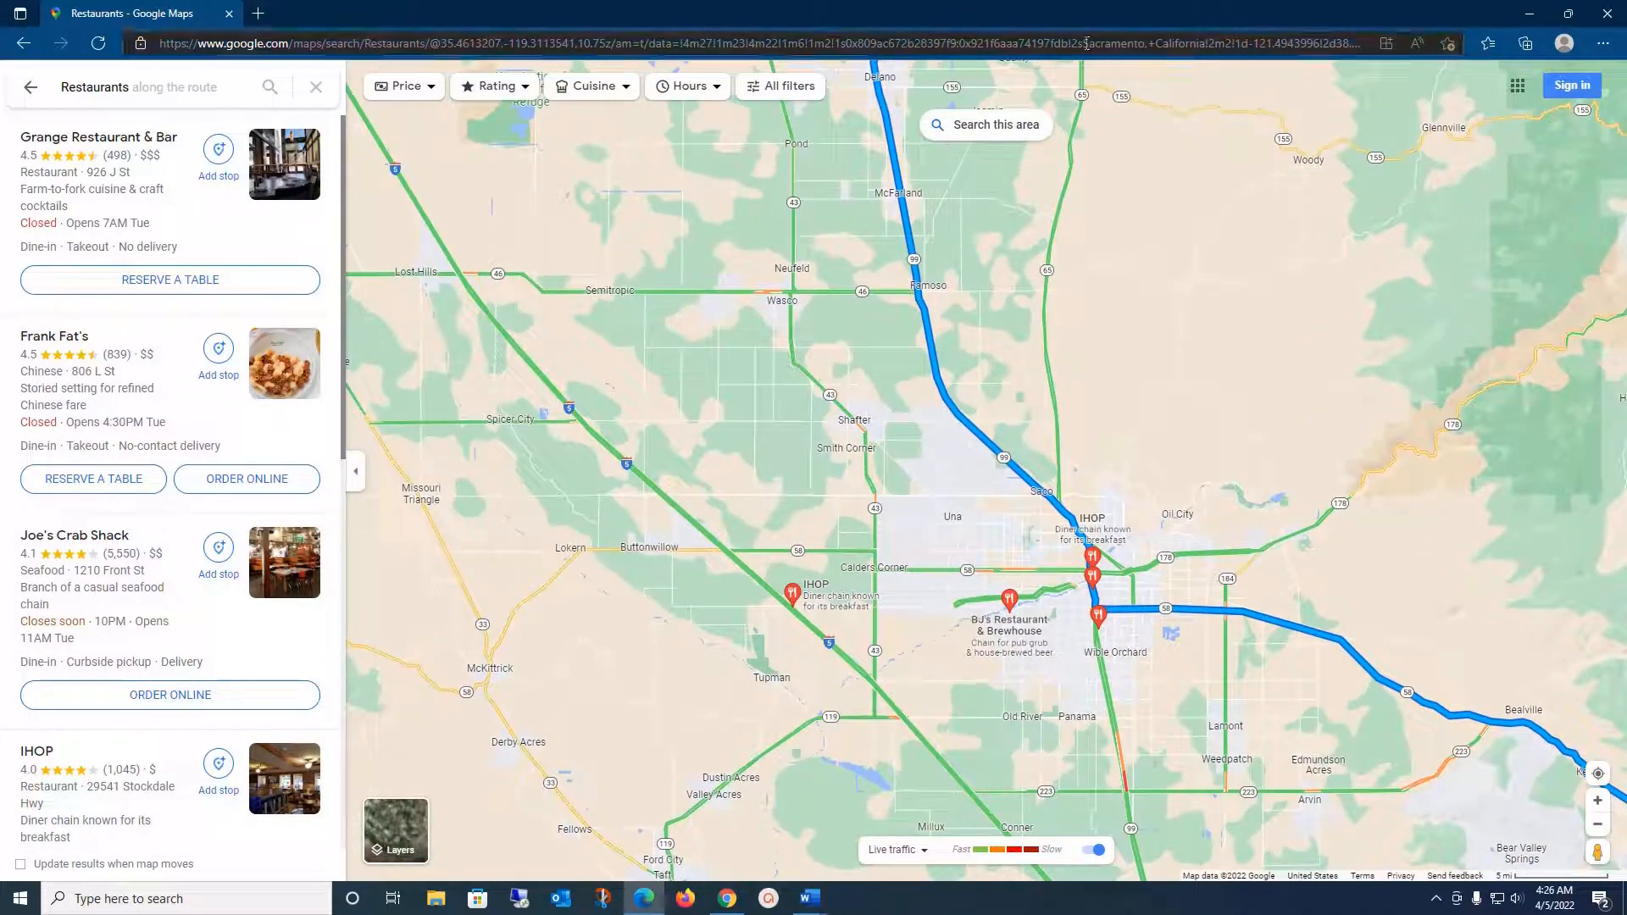
left_click(1007, 129)
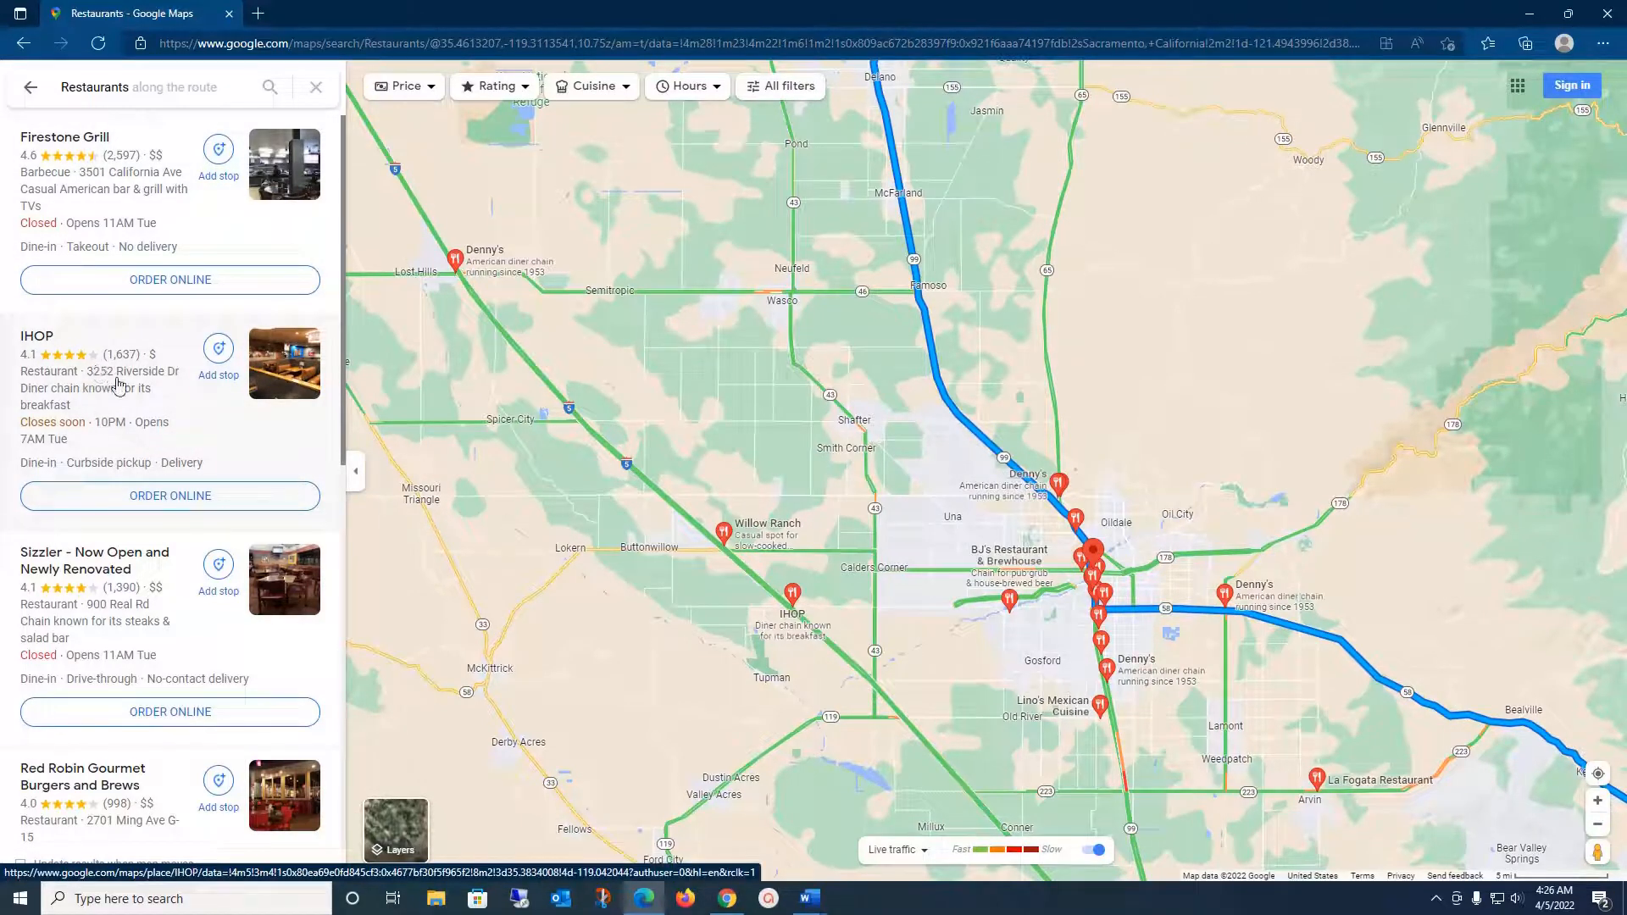
left_click(217, 351)
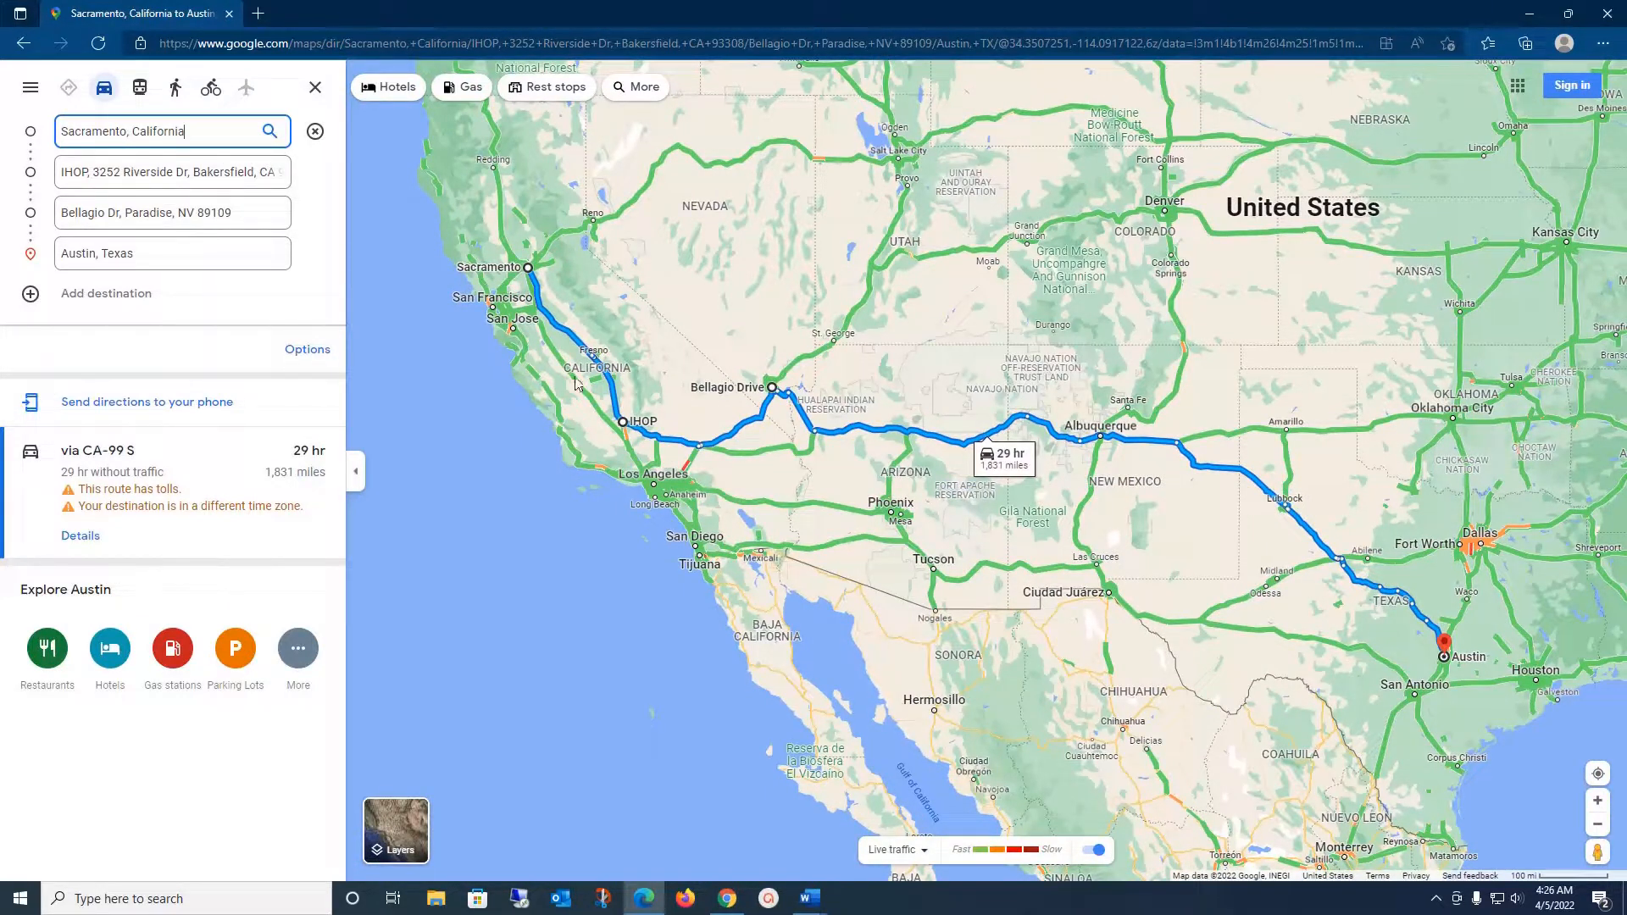
Step: Open the turn-by-turn details of the updated route and examine the legs from Sacramento to IHOP and from IHOP to Bellagio Dr
mouse_move(787, 394)
left_click(71, 537)
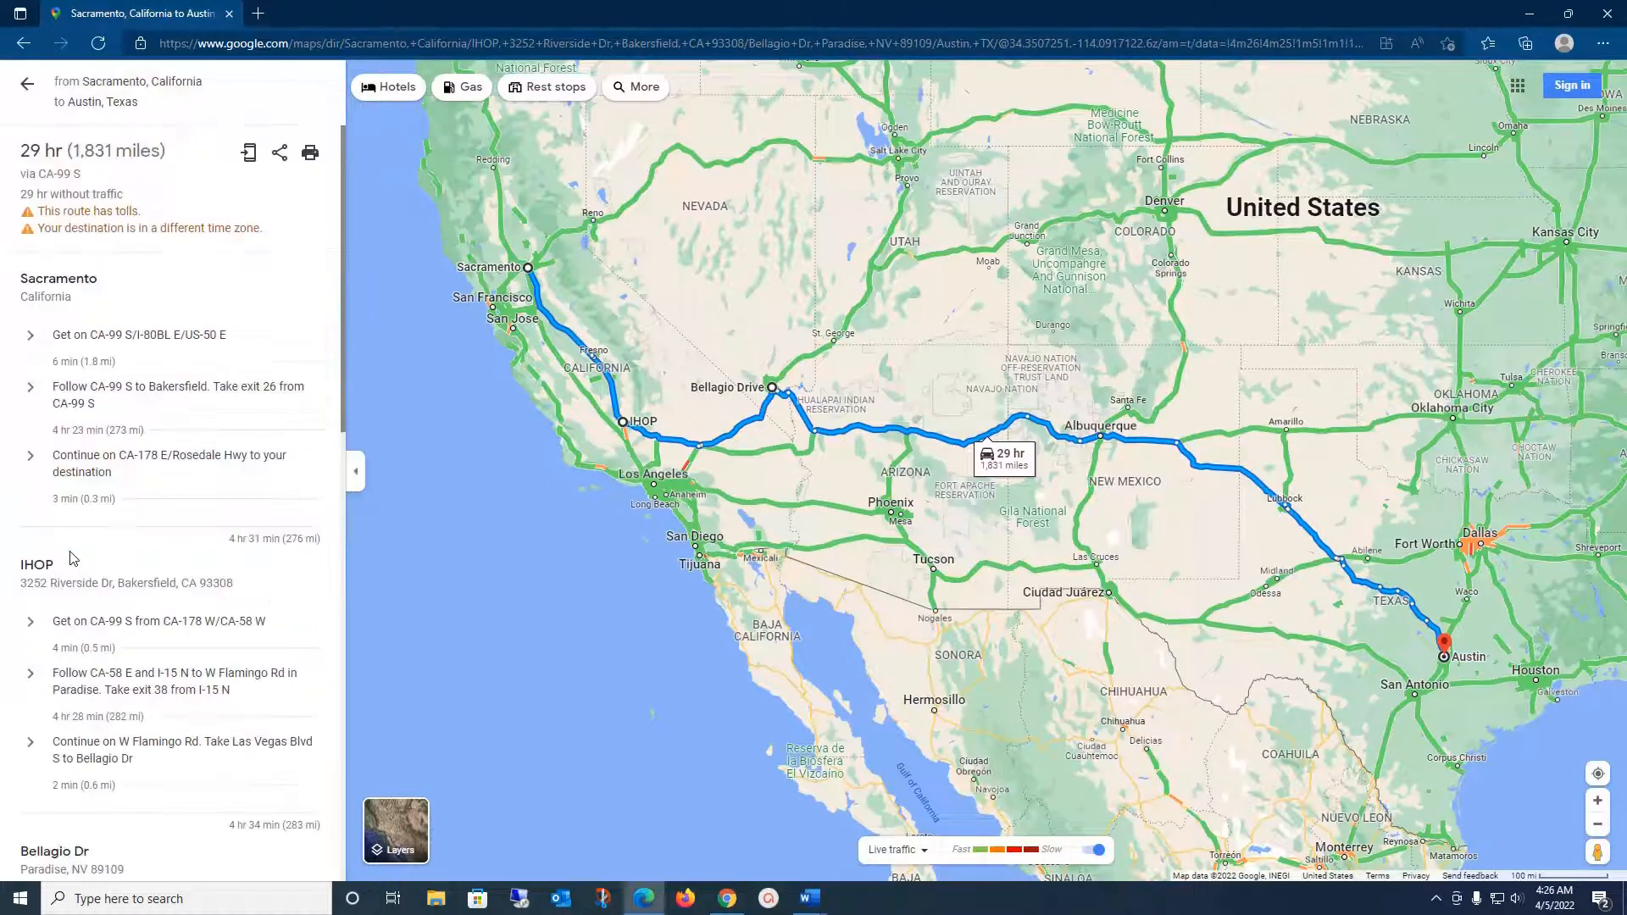
scroll(288, 527, "down", 1)
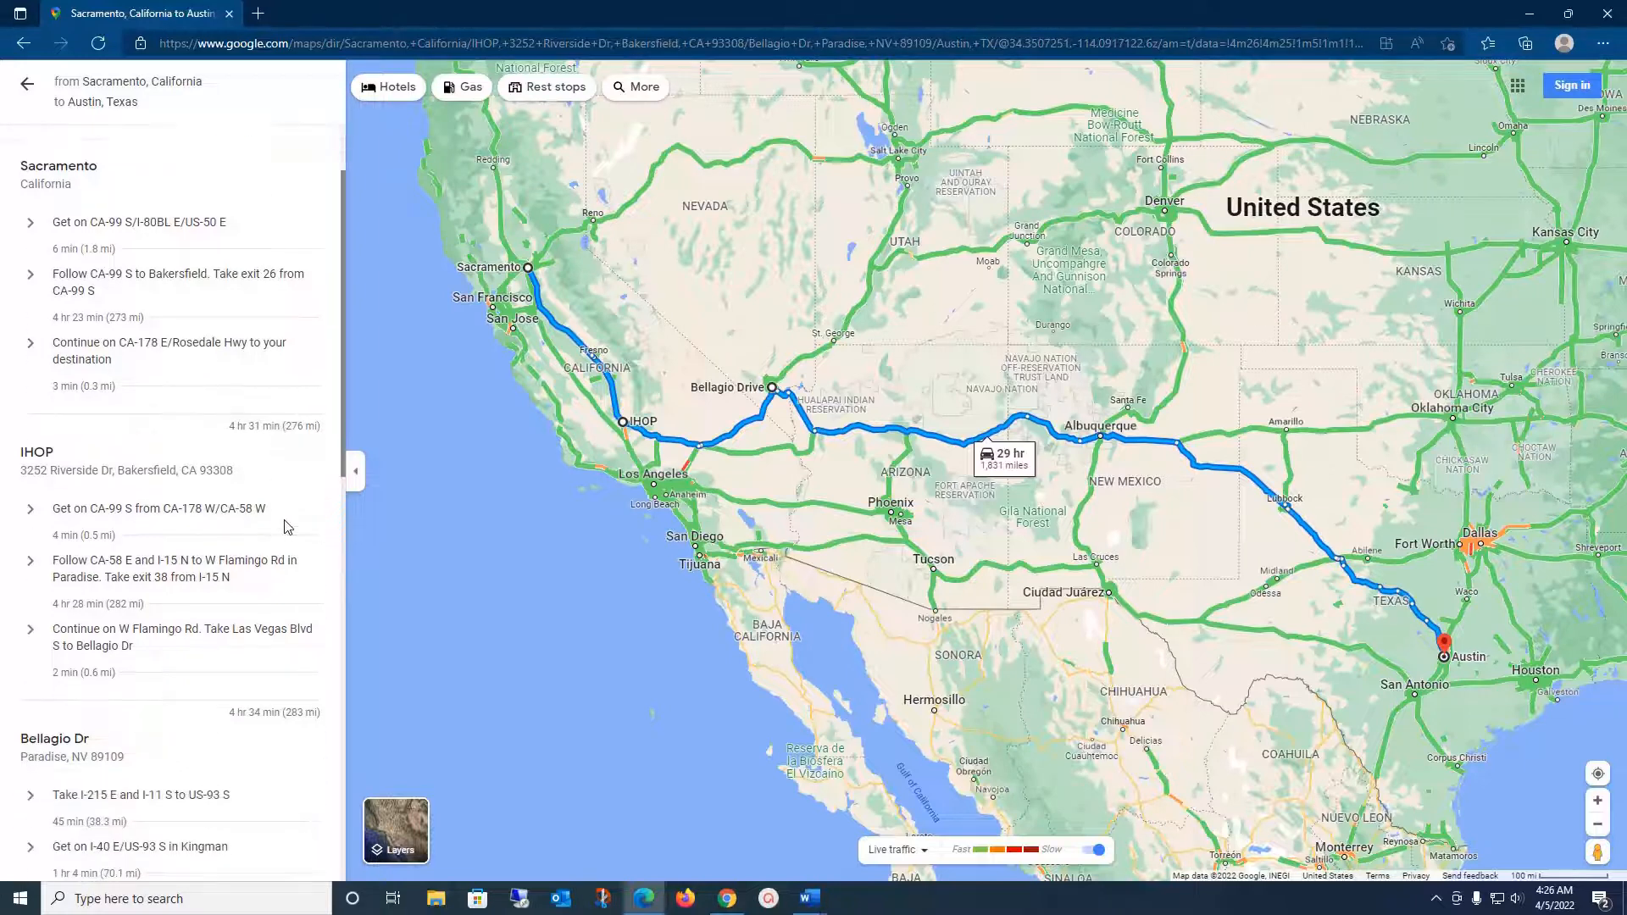
scroll(191, 373, "up", 1)
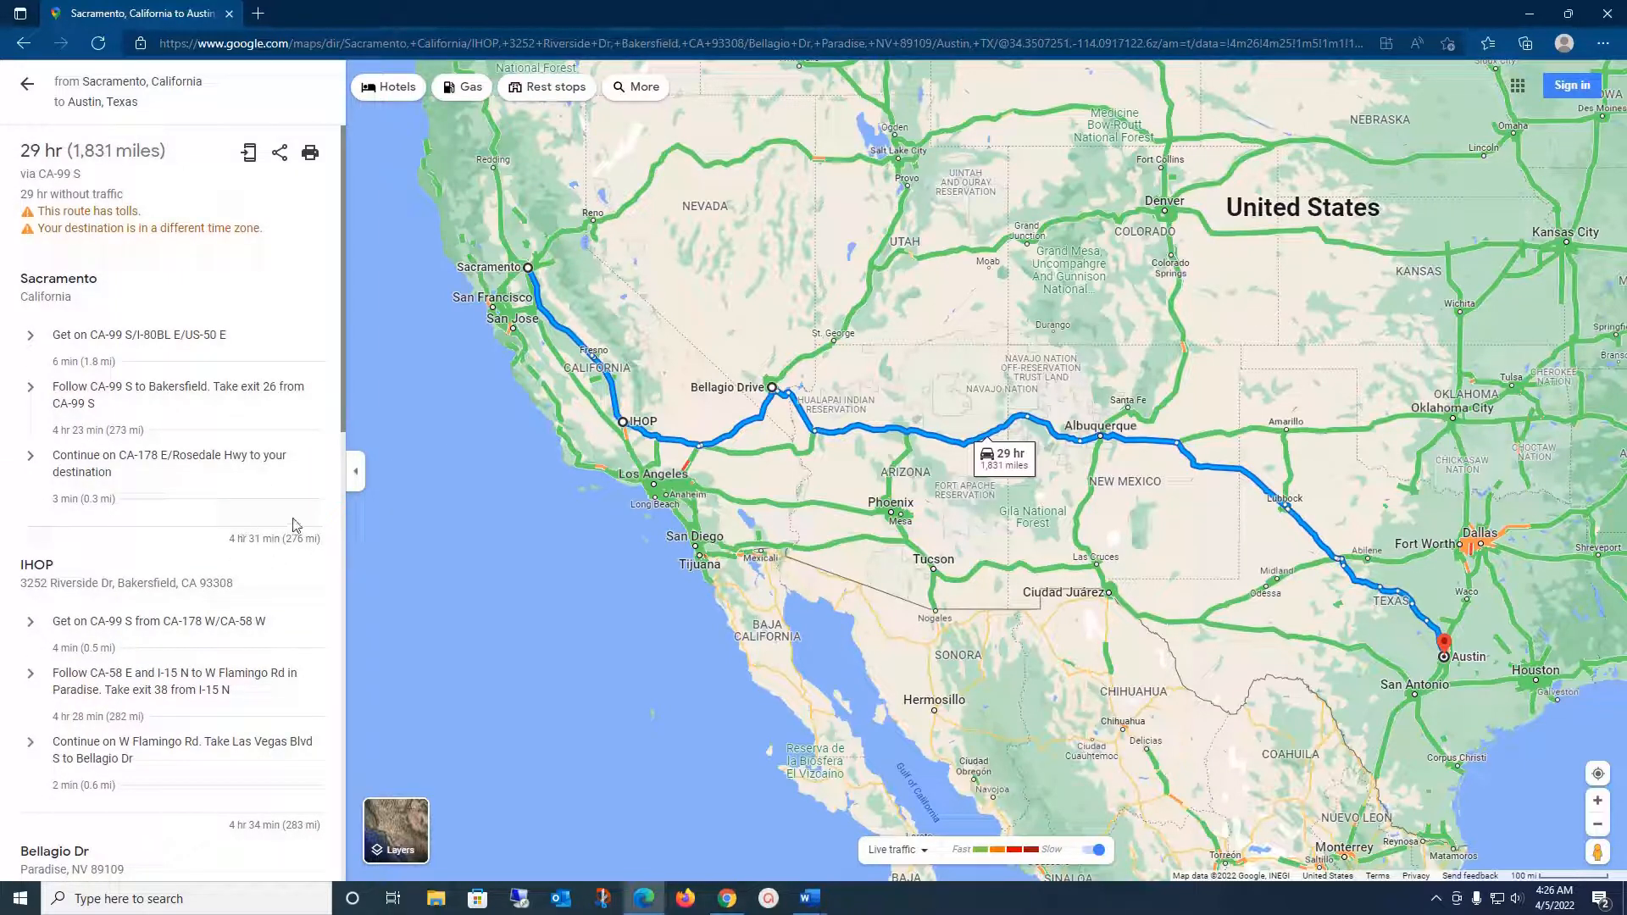
scroll(280, 551, "down", 2)
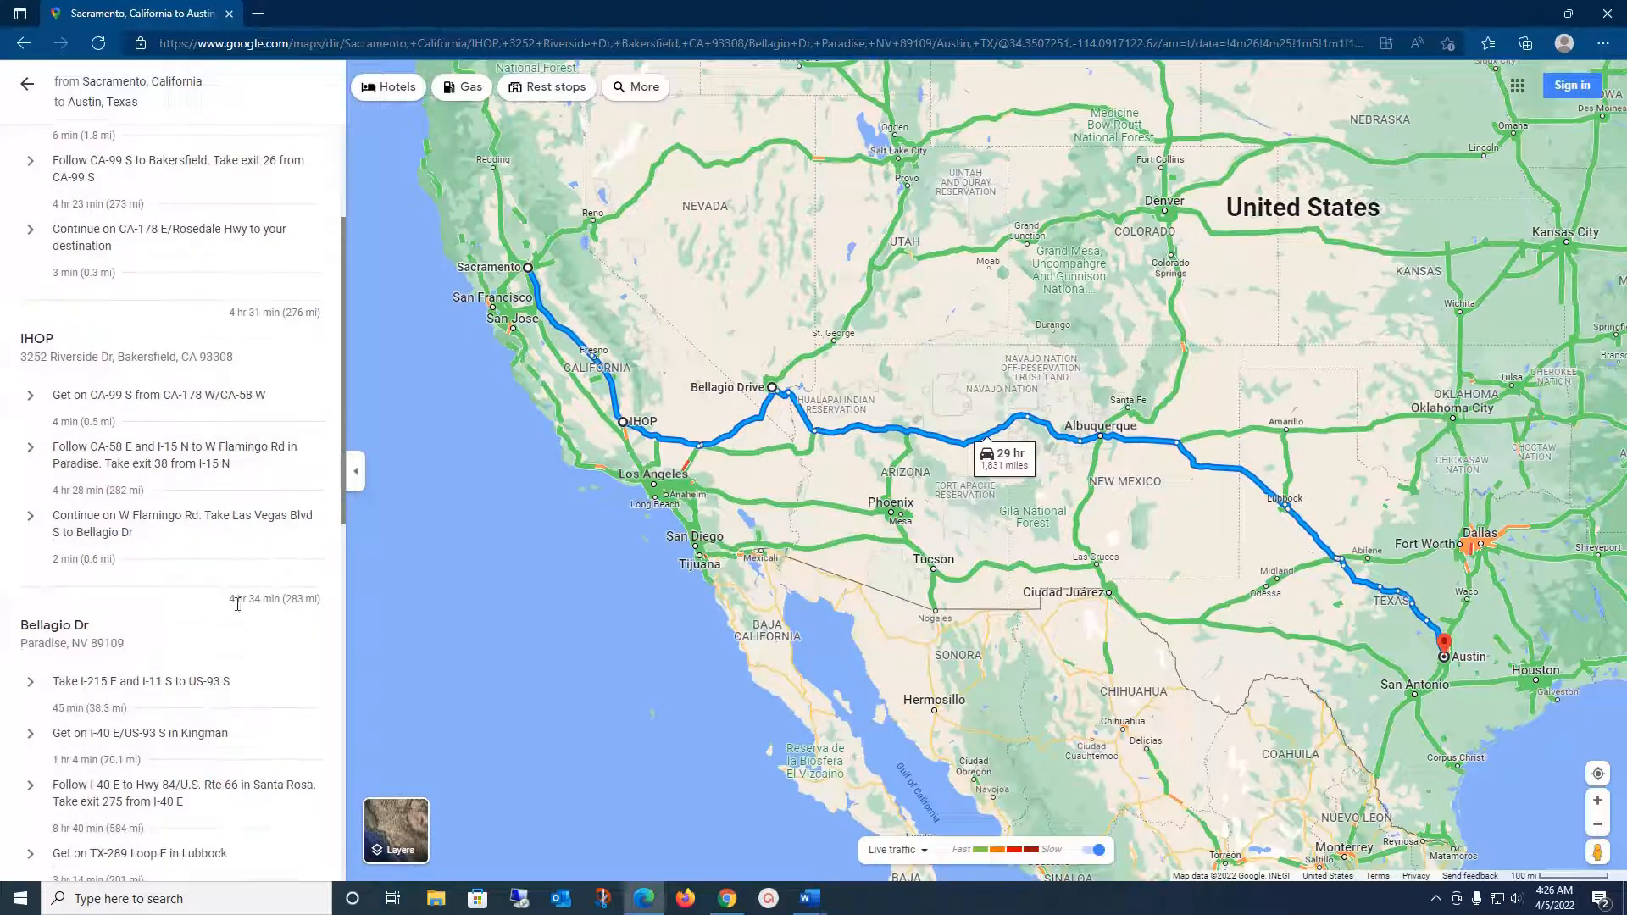
scroll(296, 598, "down", 1)
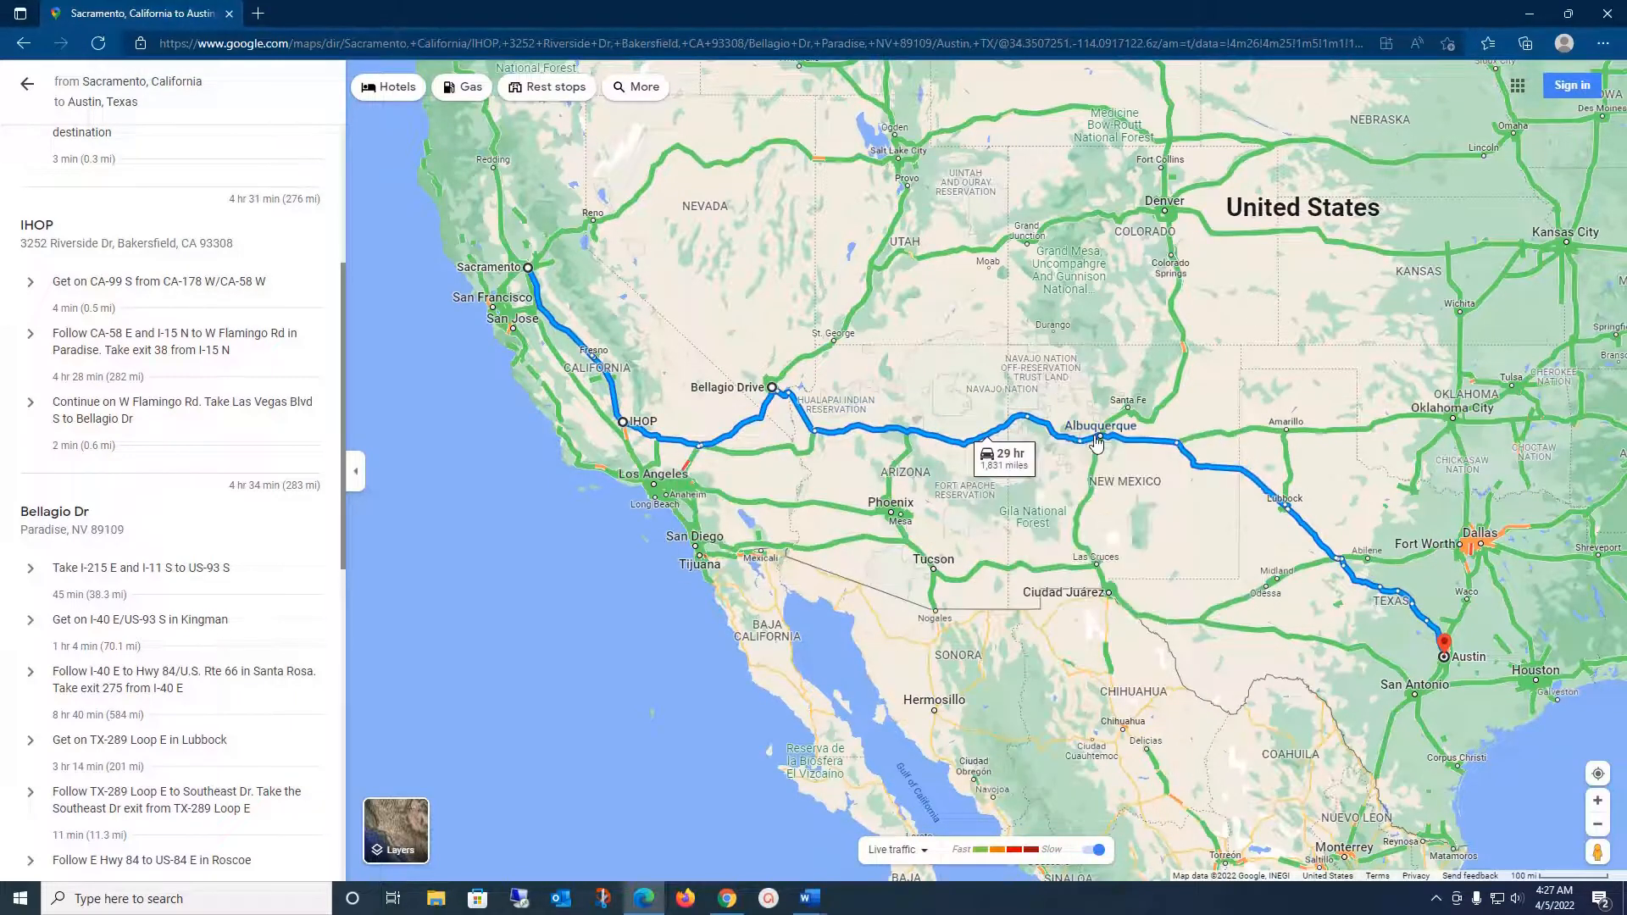
Step: Search for hotels along the route around Albuquerque, New Mexico
scroll(1096, 441, "up", 3)
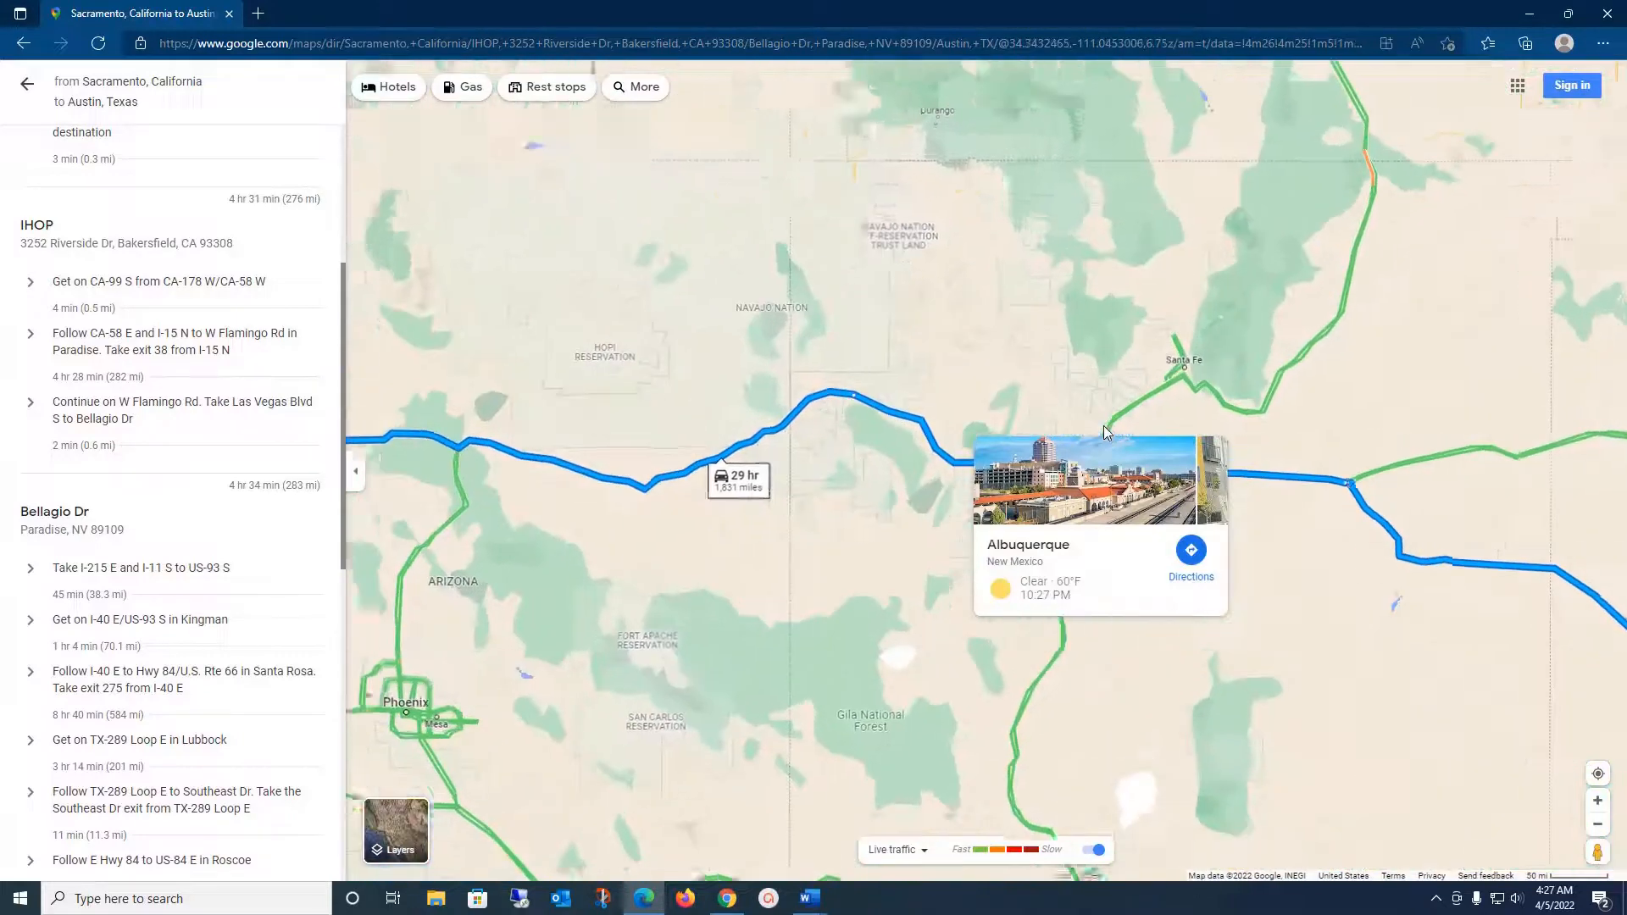
scroll(1032, 345, "up", 3)
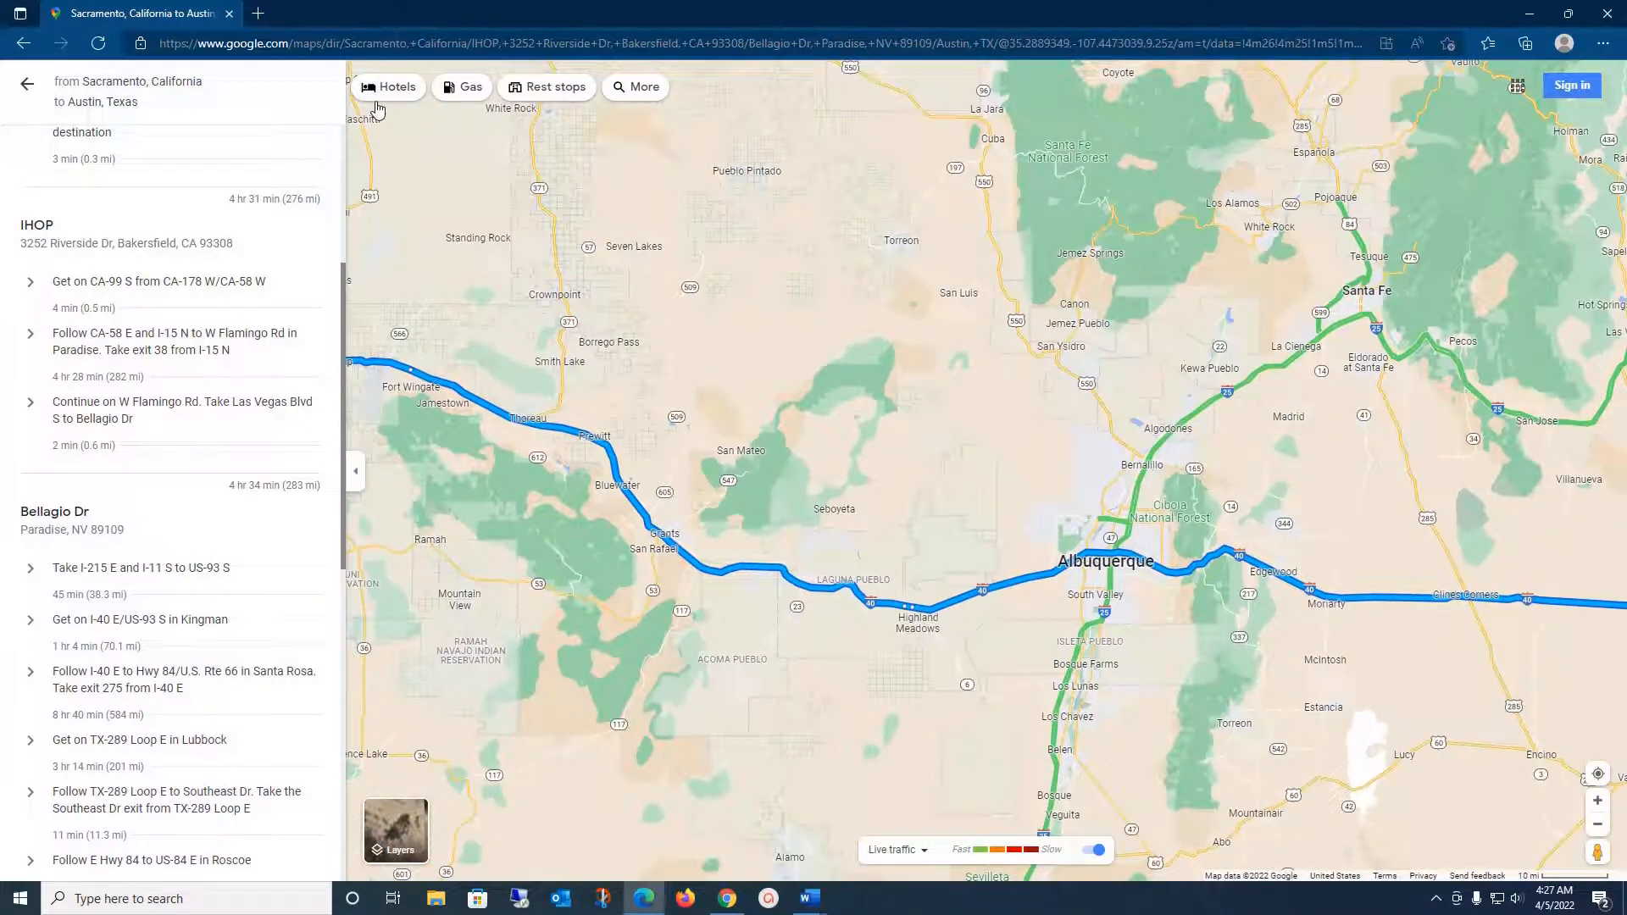
left_click(379, 93)
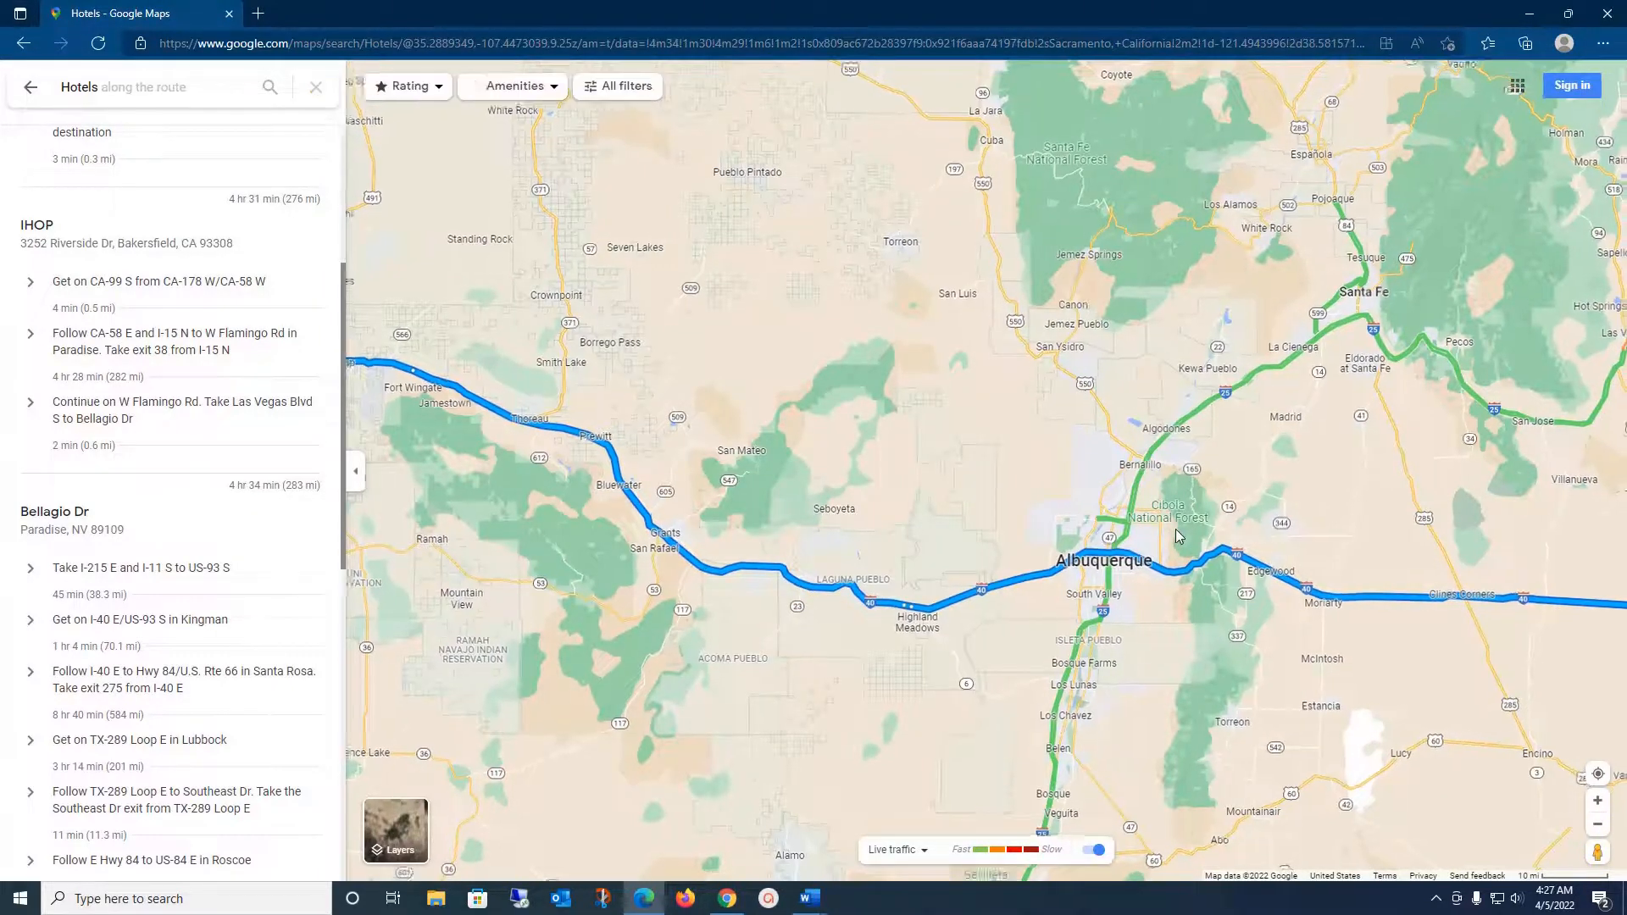
Step: Rerun the hotel search for the map area around Albuquerque and add Hampton Inn & Suites Albuquerque-Coors Road as a stop
scroll(1096, 514, "up", 2)
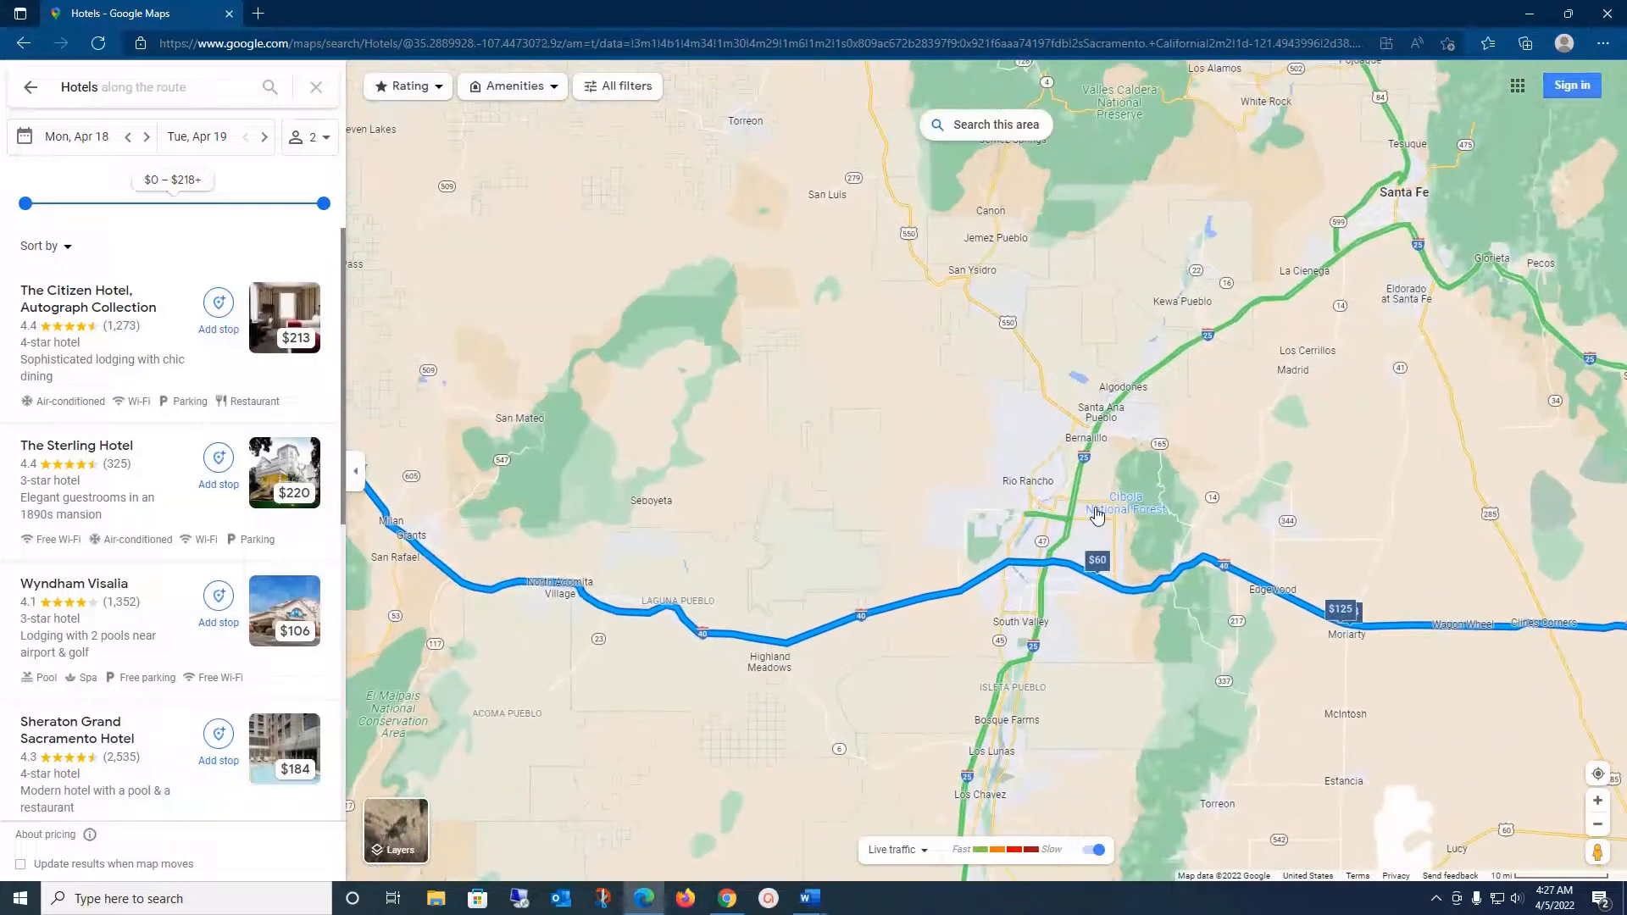
scroll(971, 498, "up", 2)
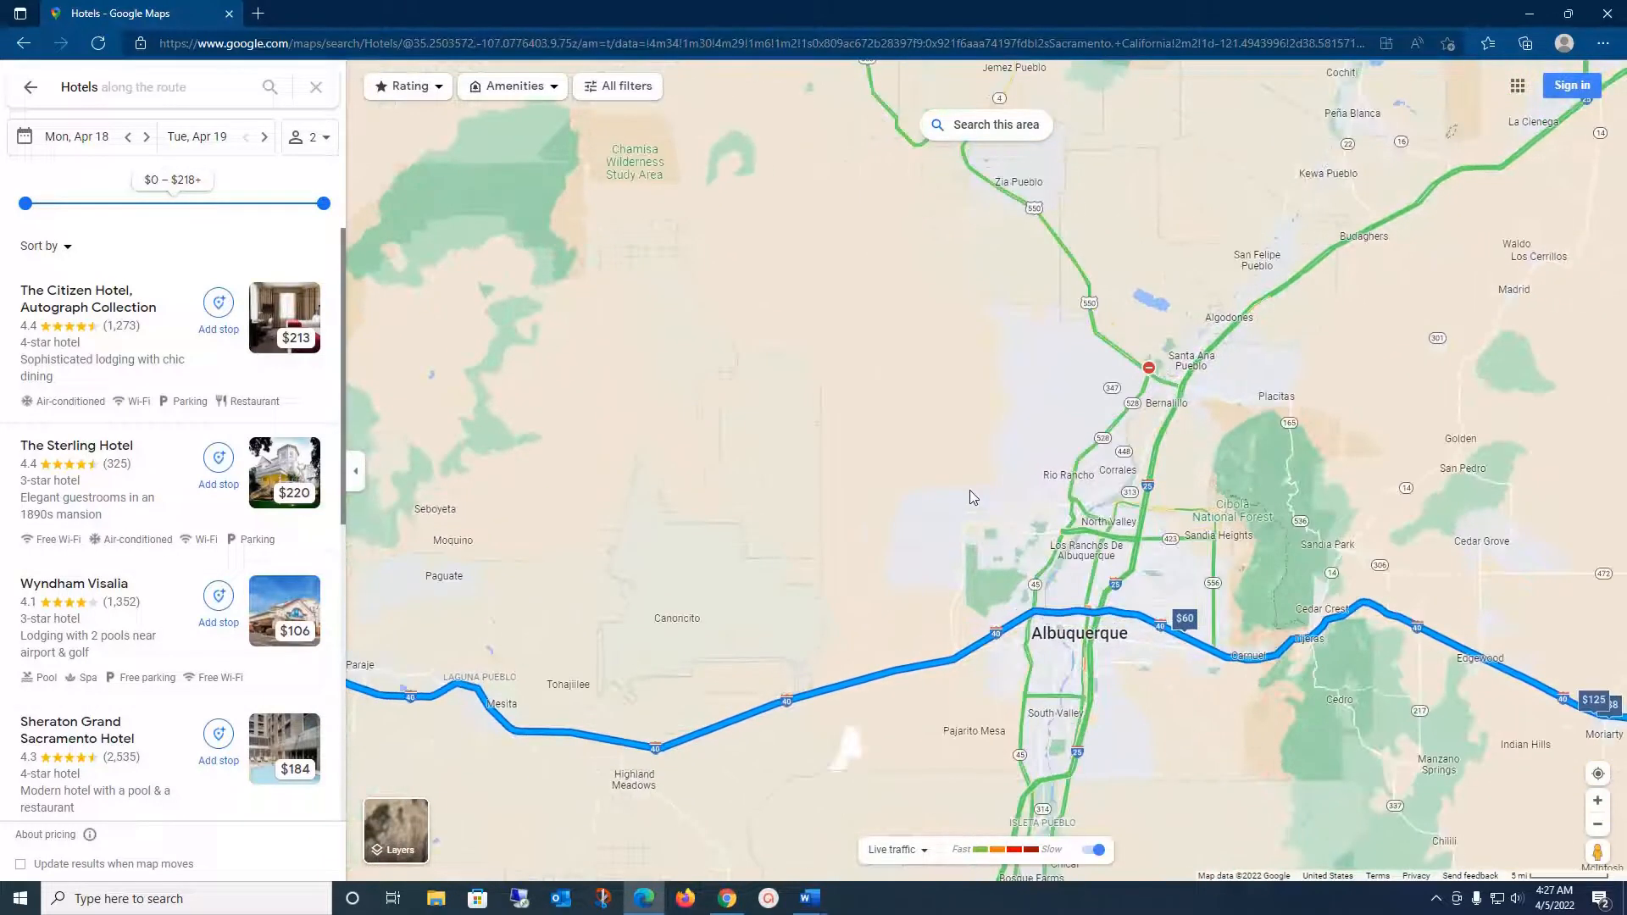
left_click(1016, 127)
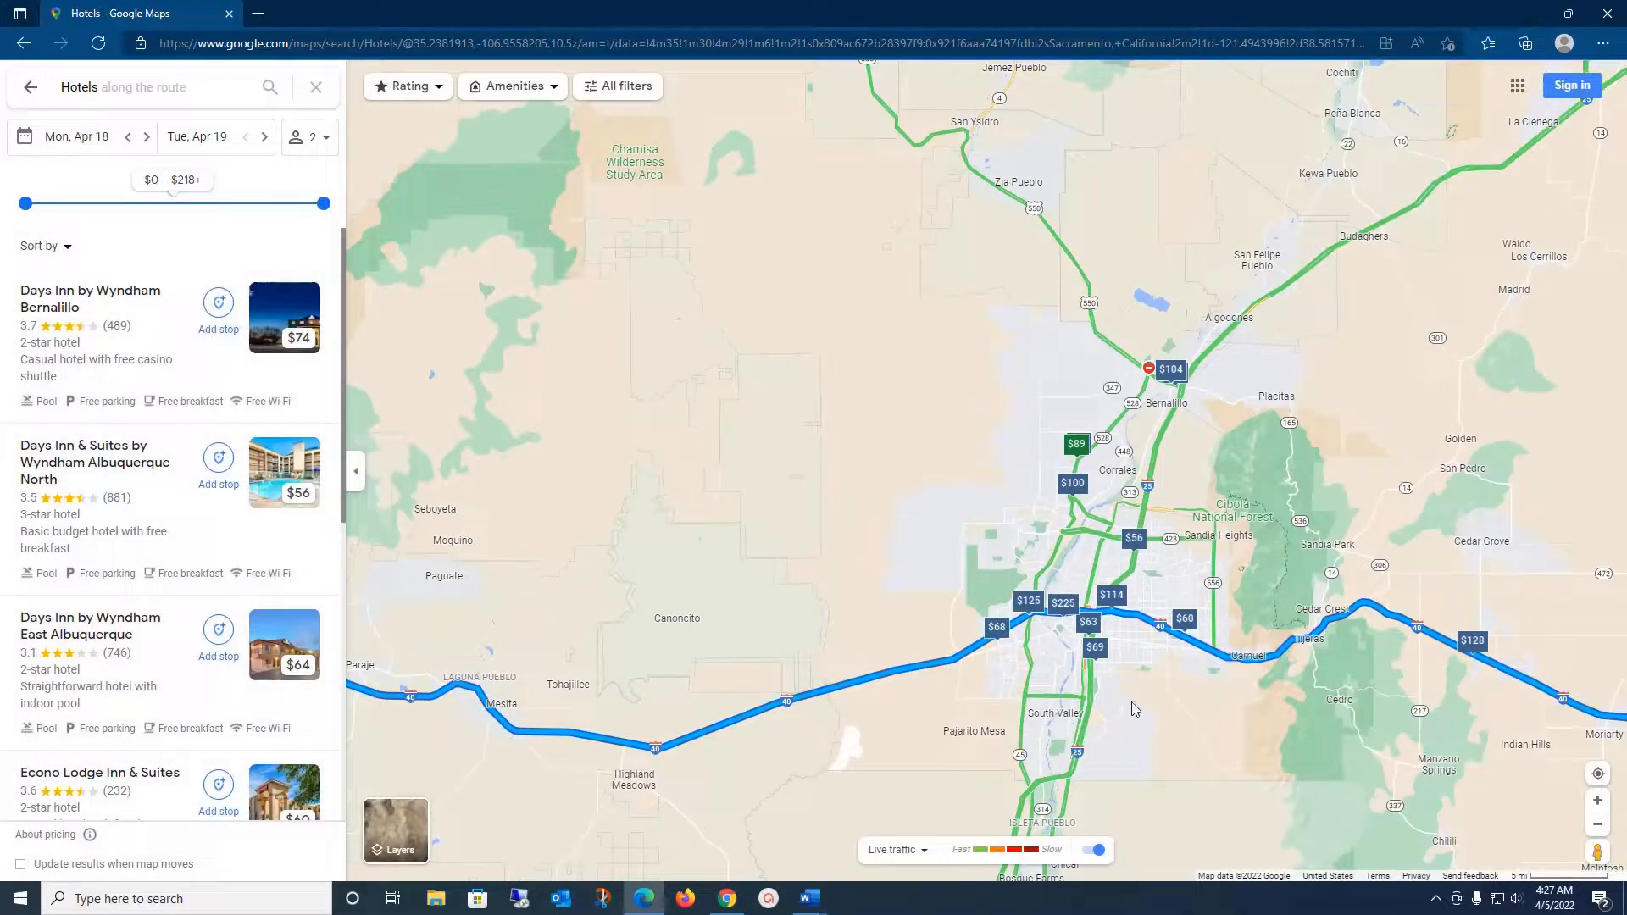
left_click(1025, 604)
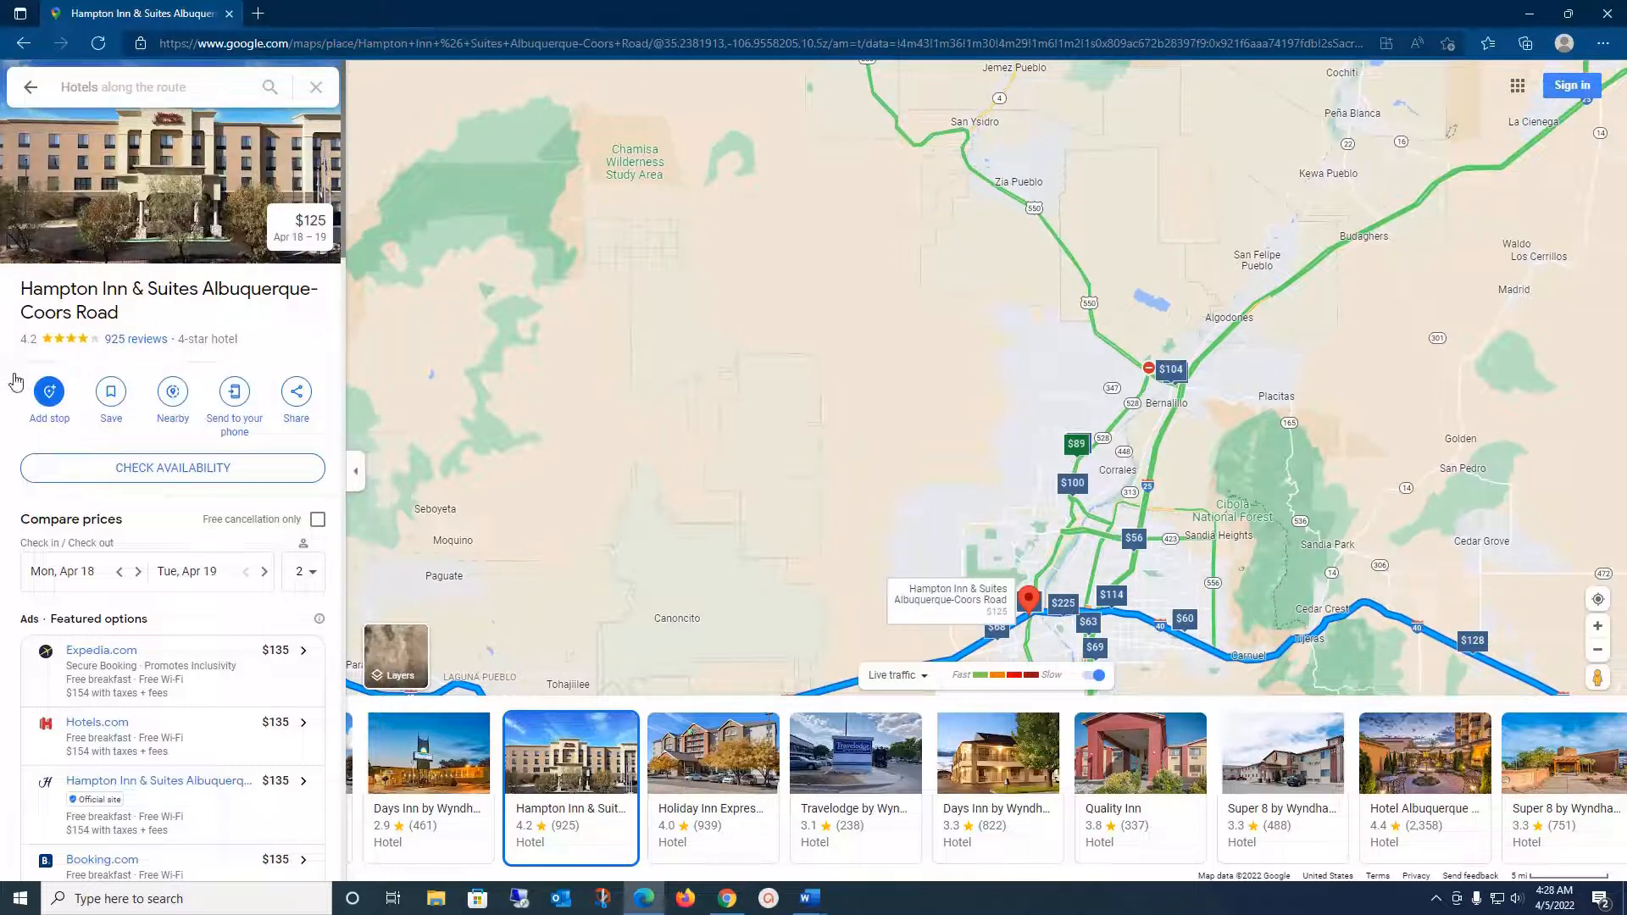
left_click(51, 398)
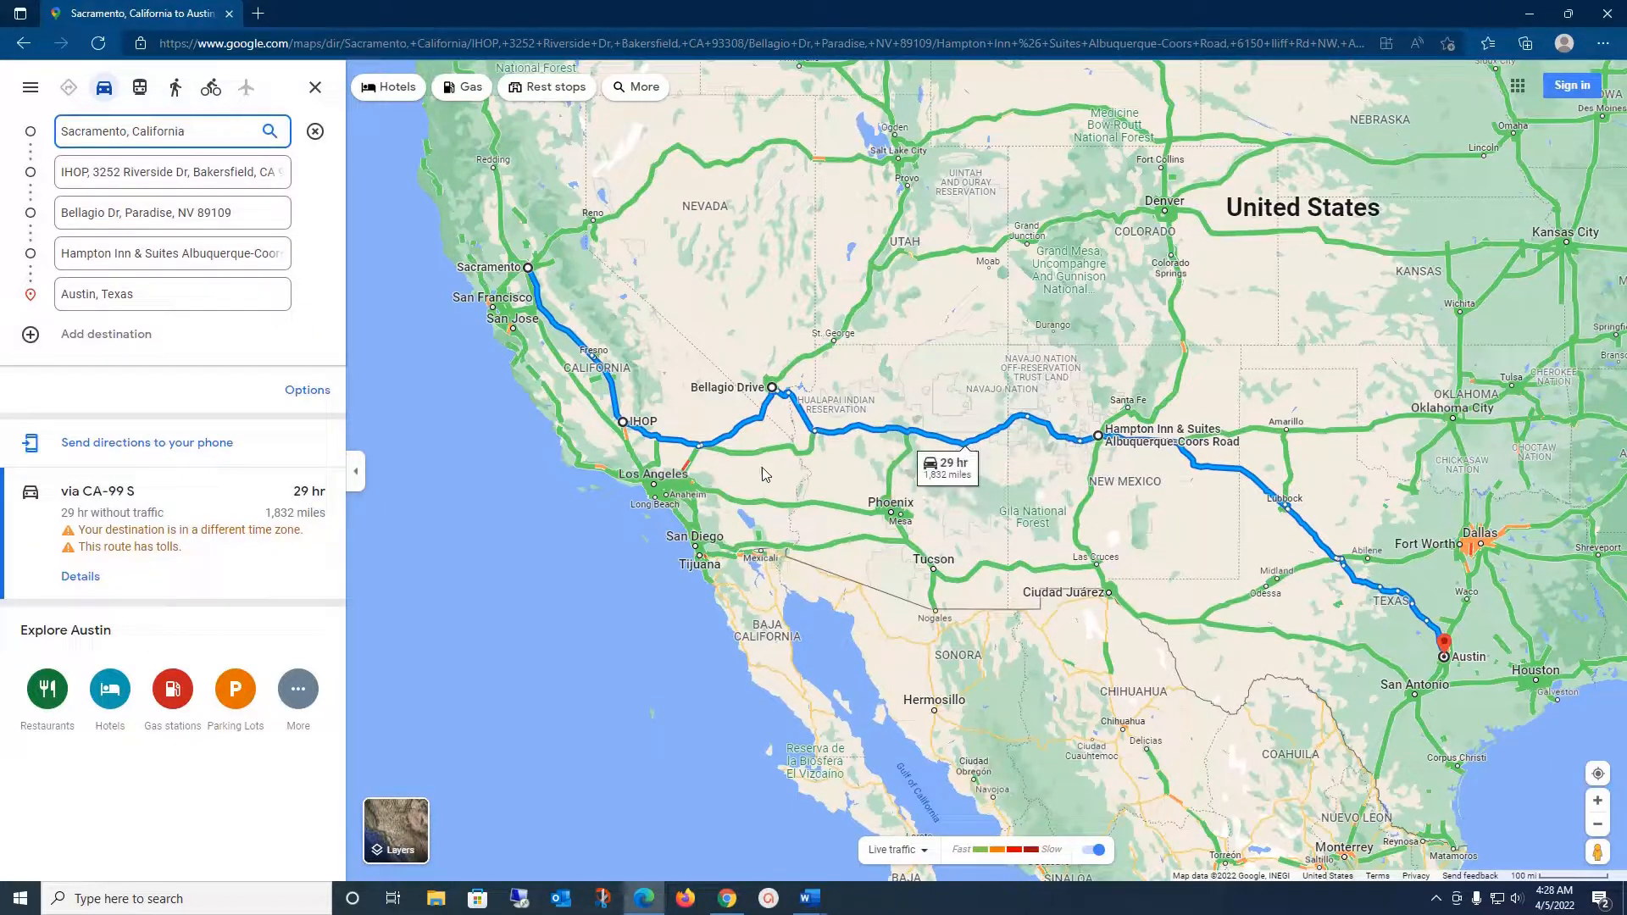
Step: Open the turn-by-turn details of the route and examine the legs before and after the Albuquerque hotel
left_click(81, 577)
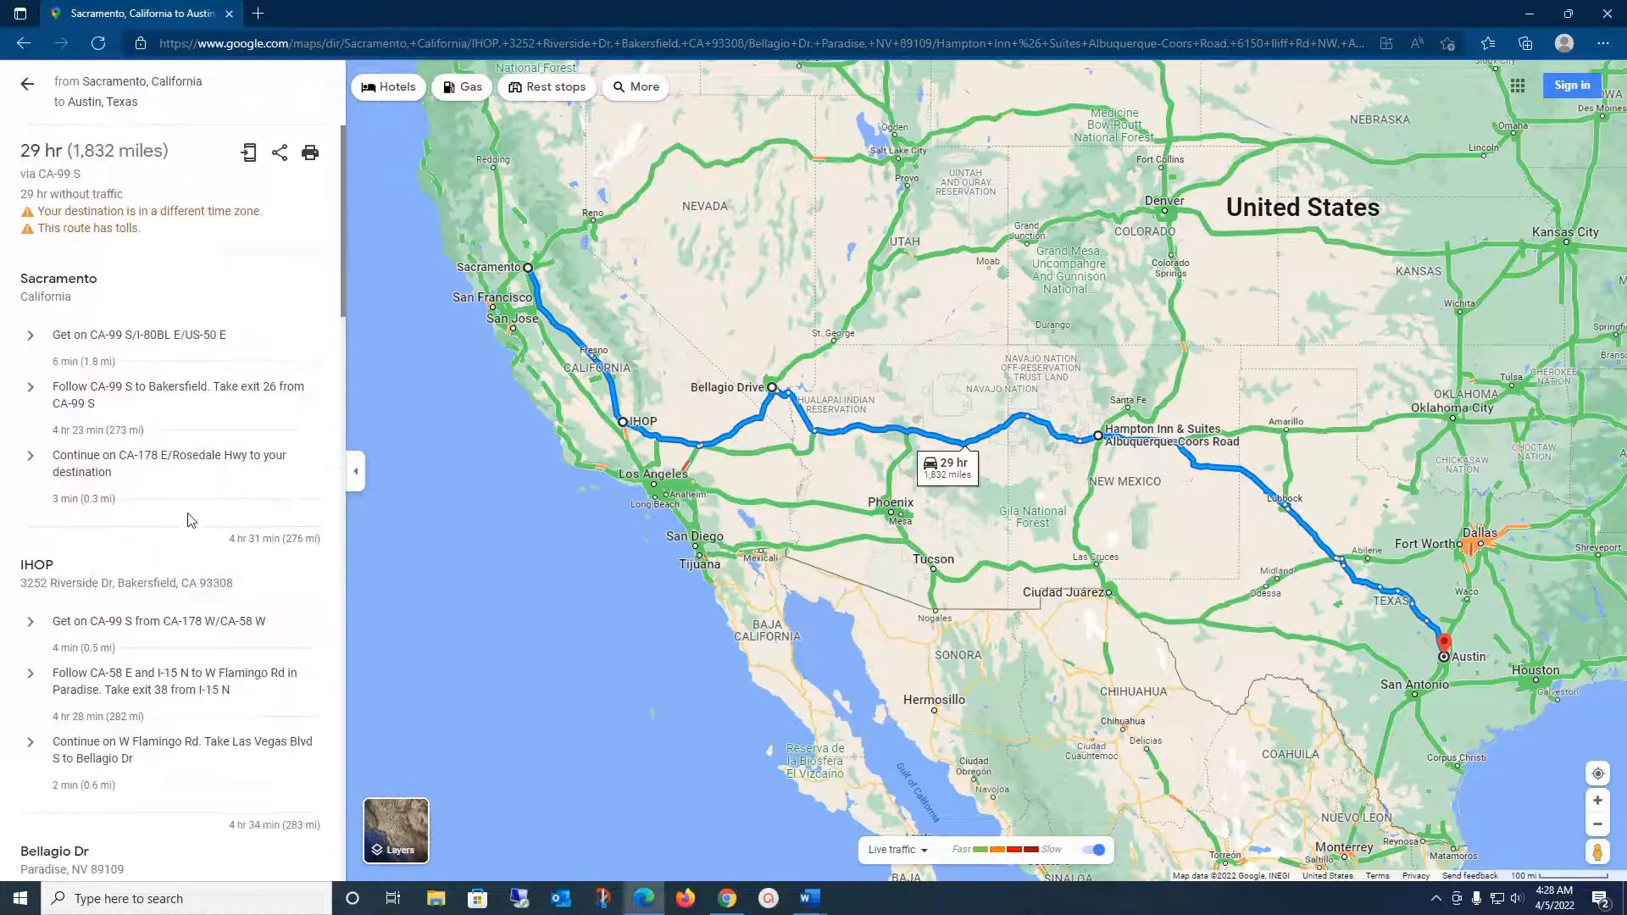
scroll(191, 520, "down", 7)
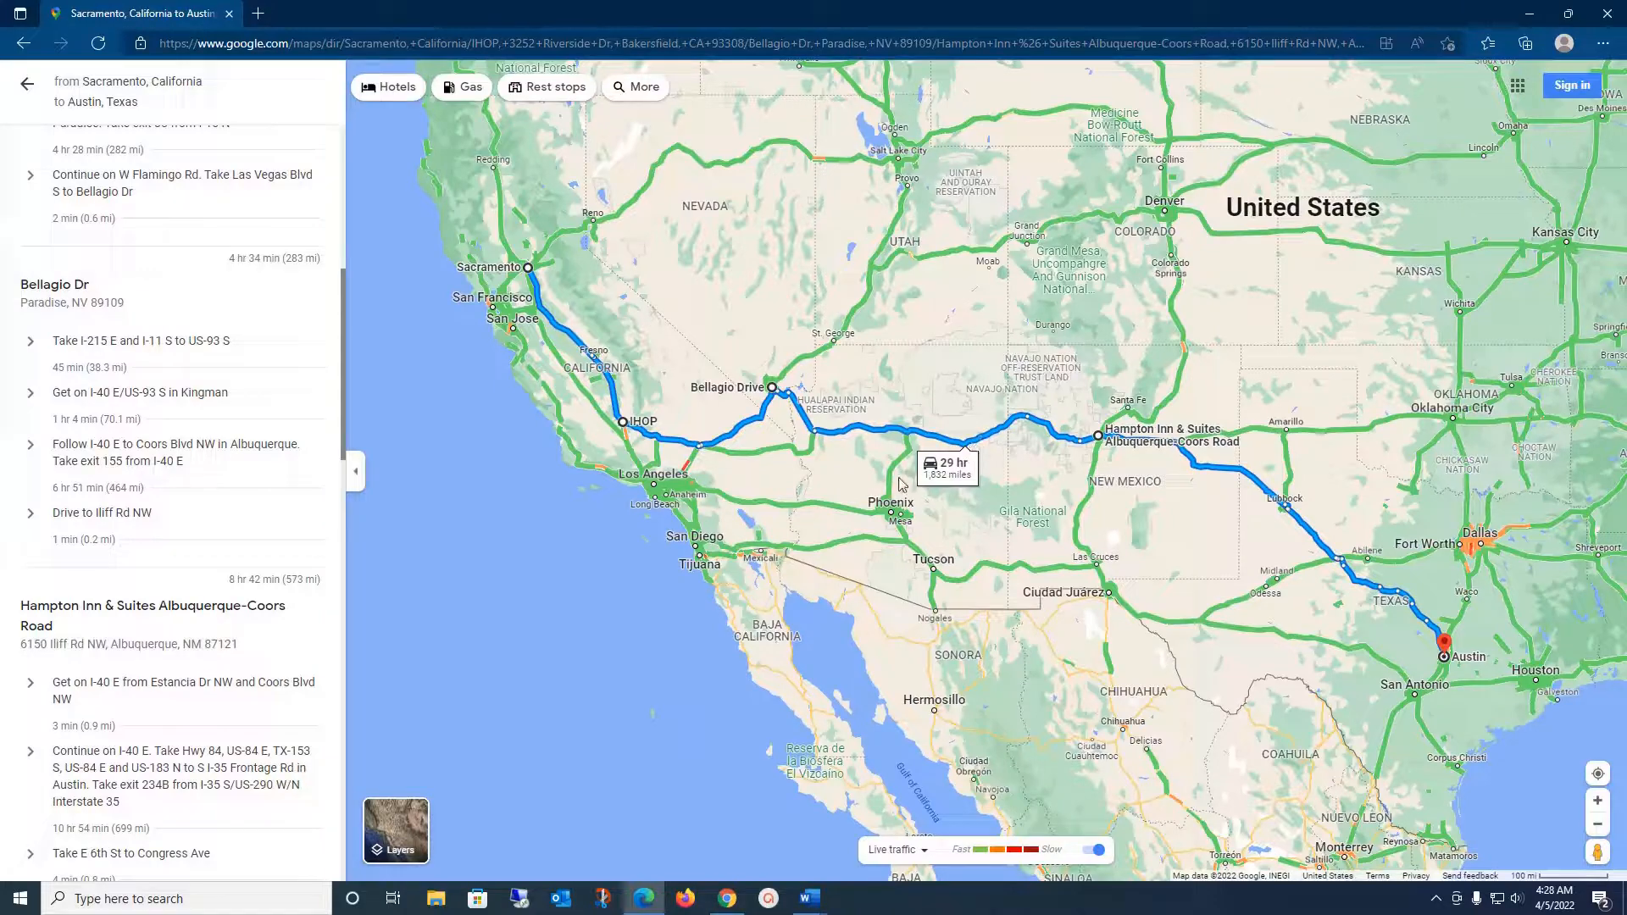
Step: Search for restaurants along the route with the map focused on Williams, Arizona
scroll(908, 460, "up", 5)
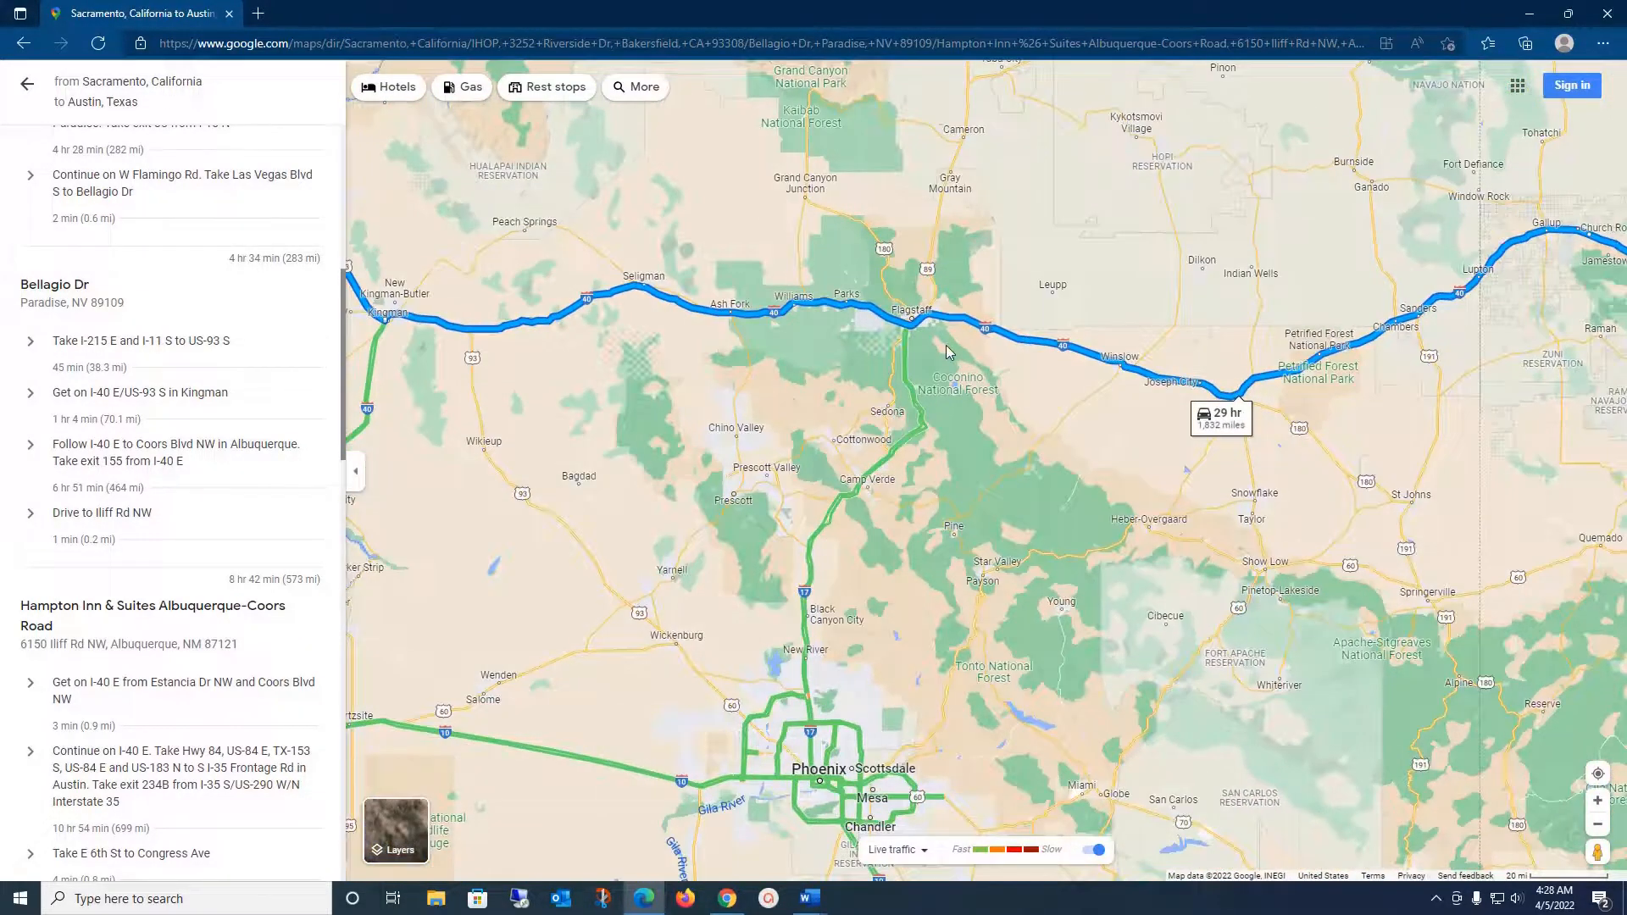
left_click_drag(947, 350, 1038, 461)
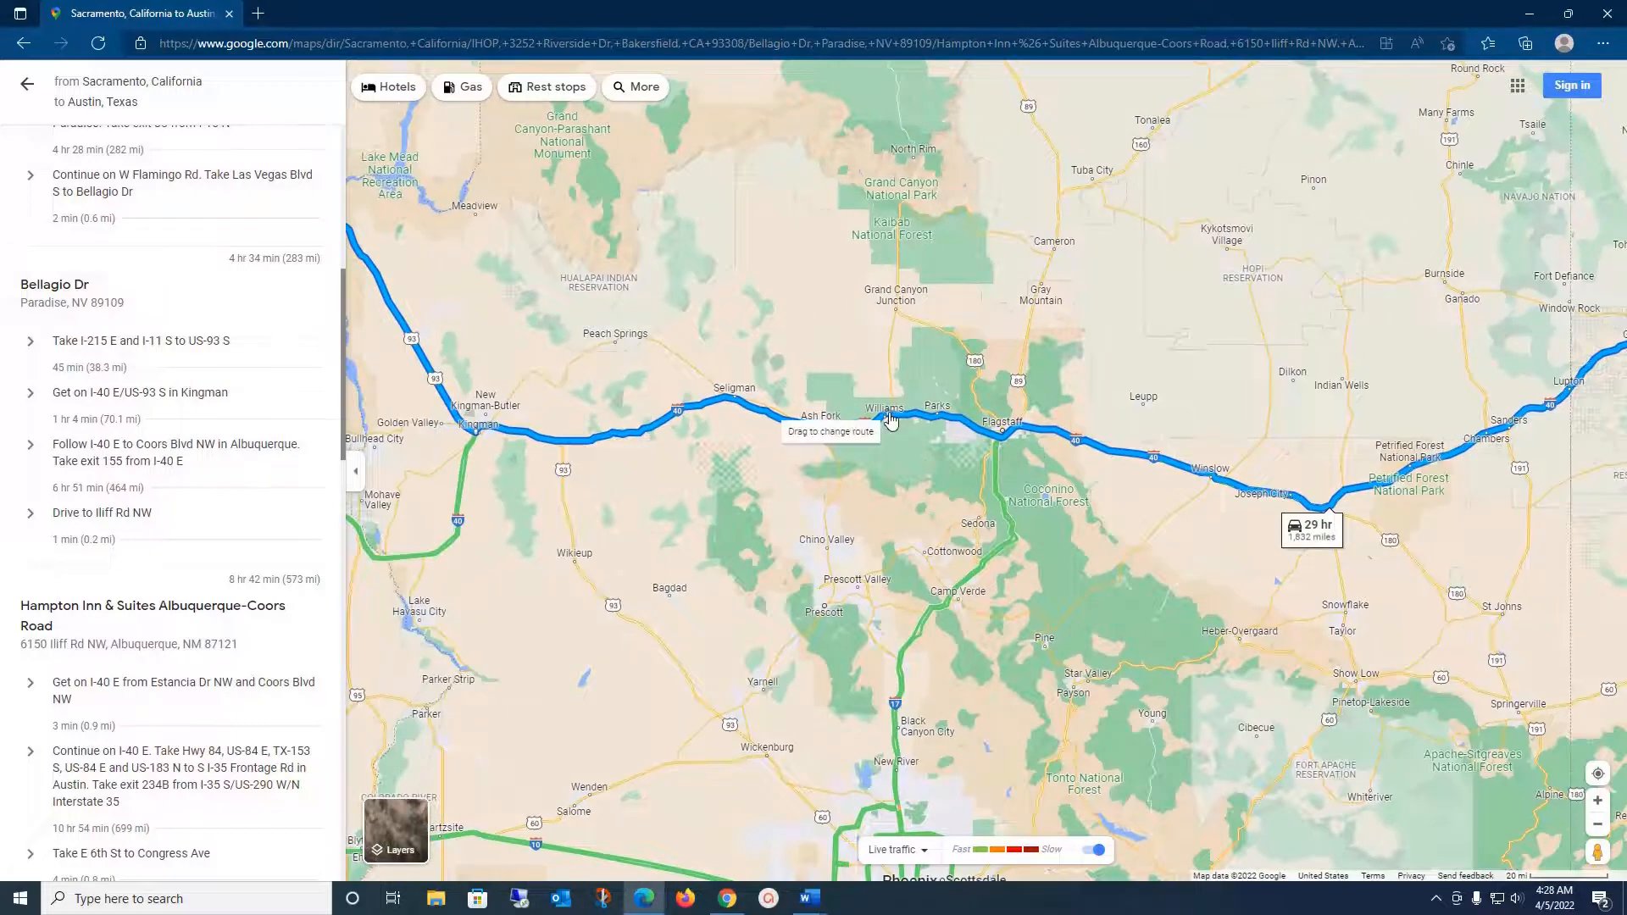
scroll(890, 419, "up", 4)
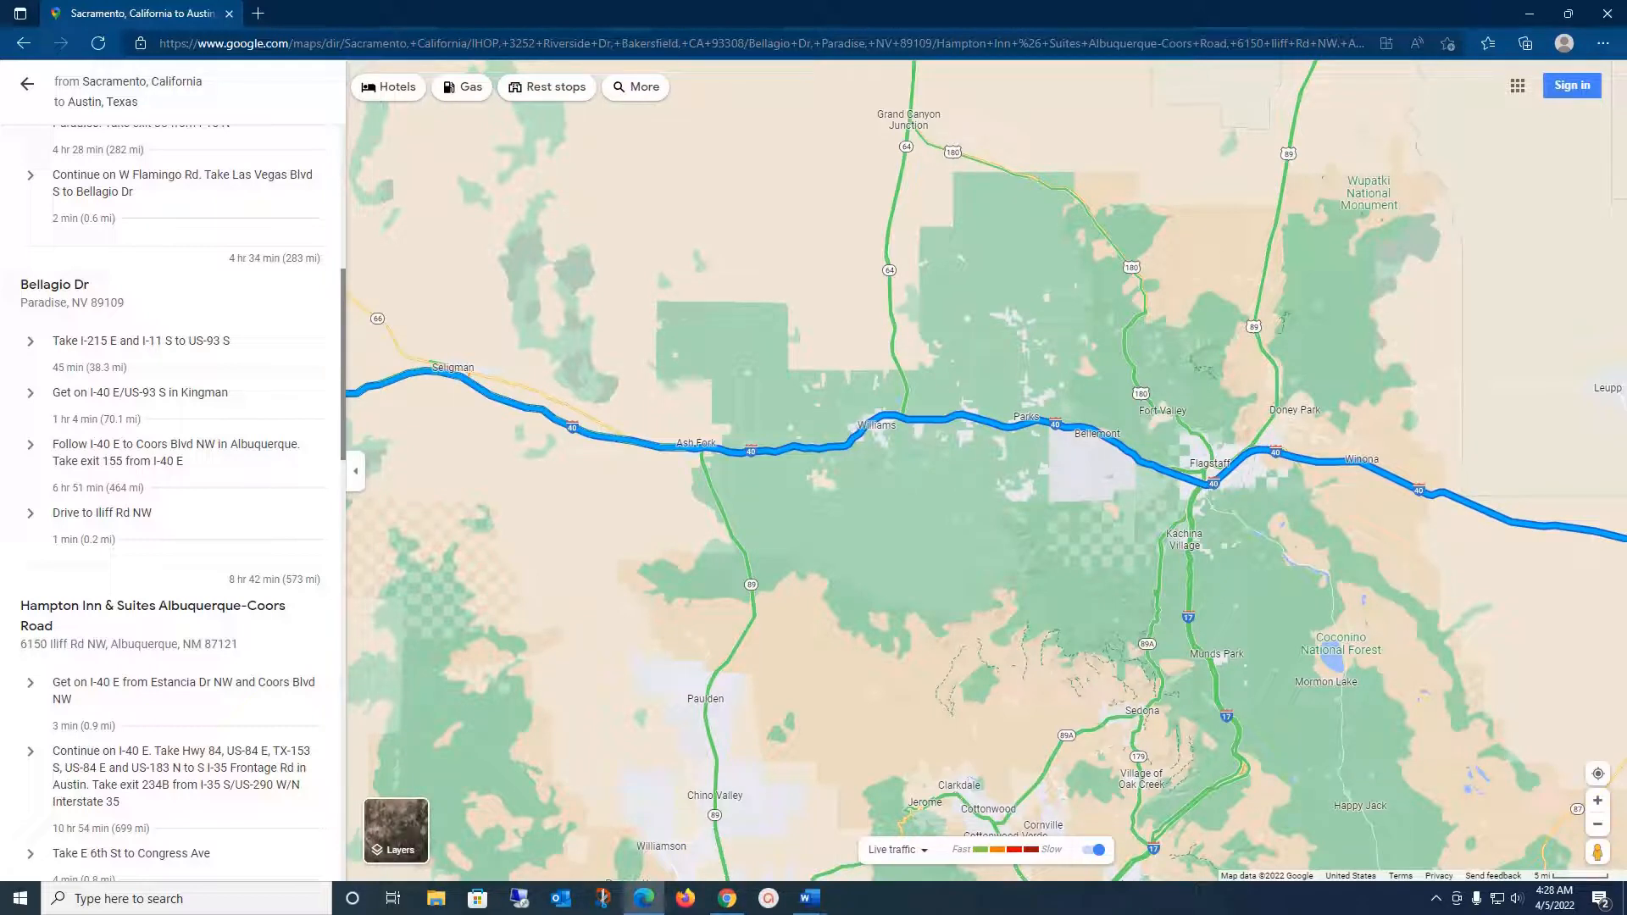
left_click(809, 898)
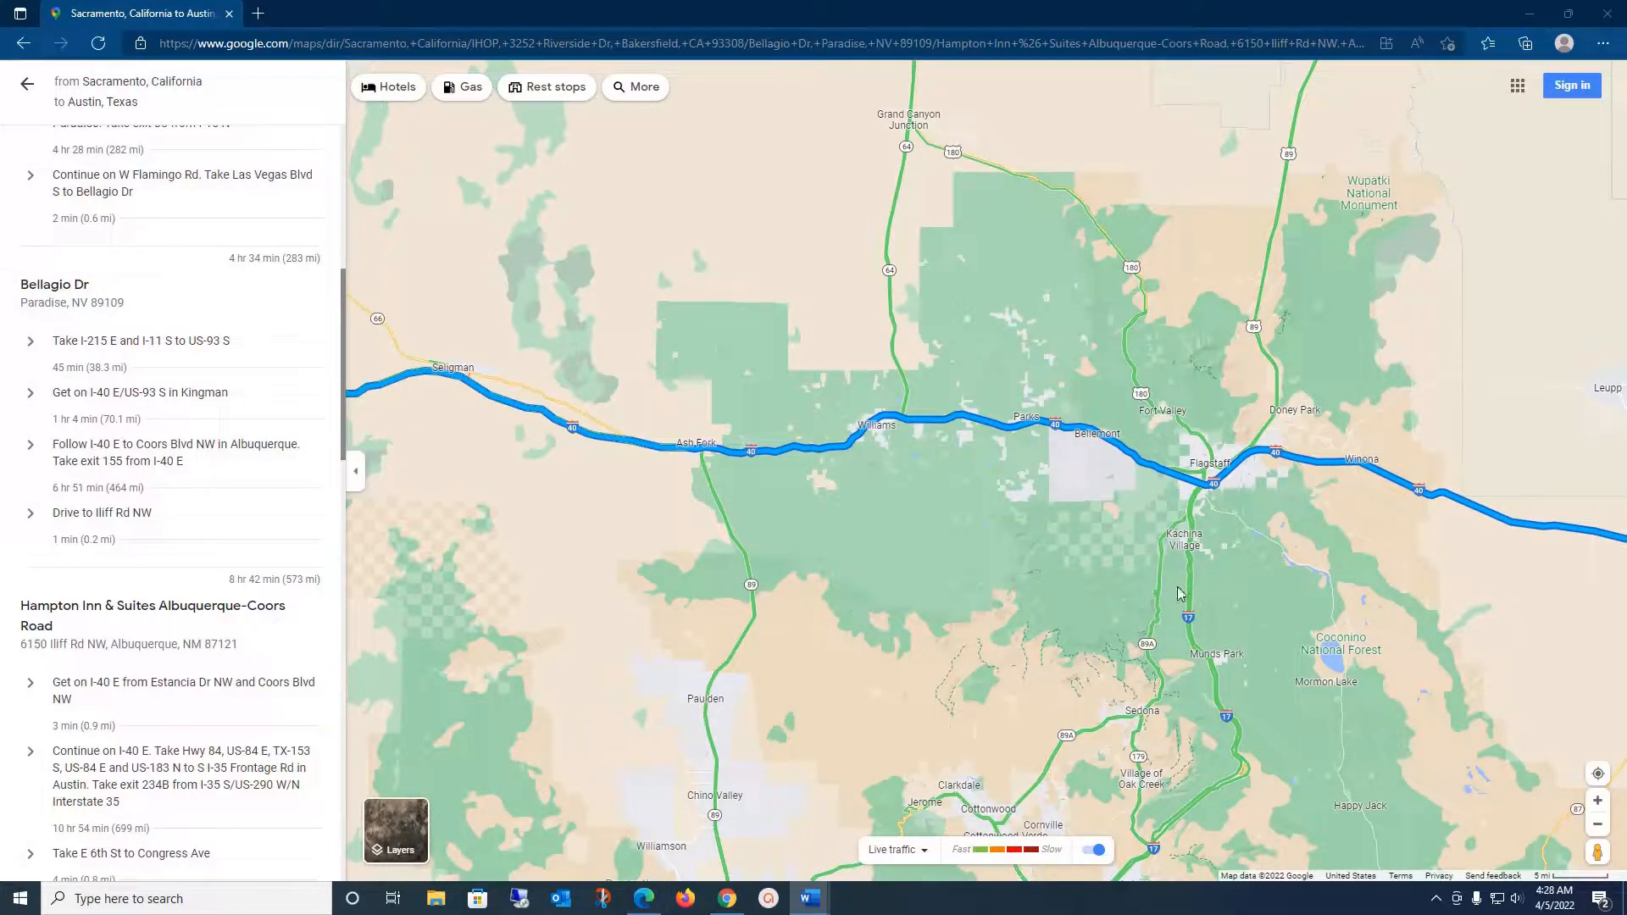
scroll(868, 428, "up", 2)
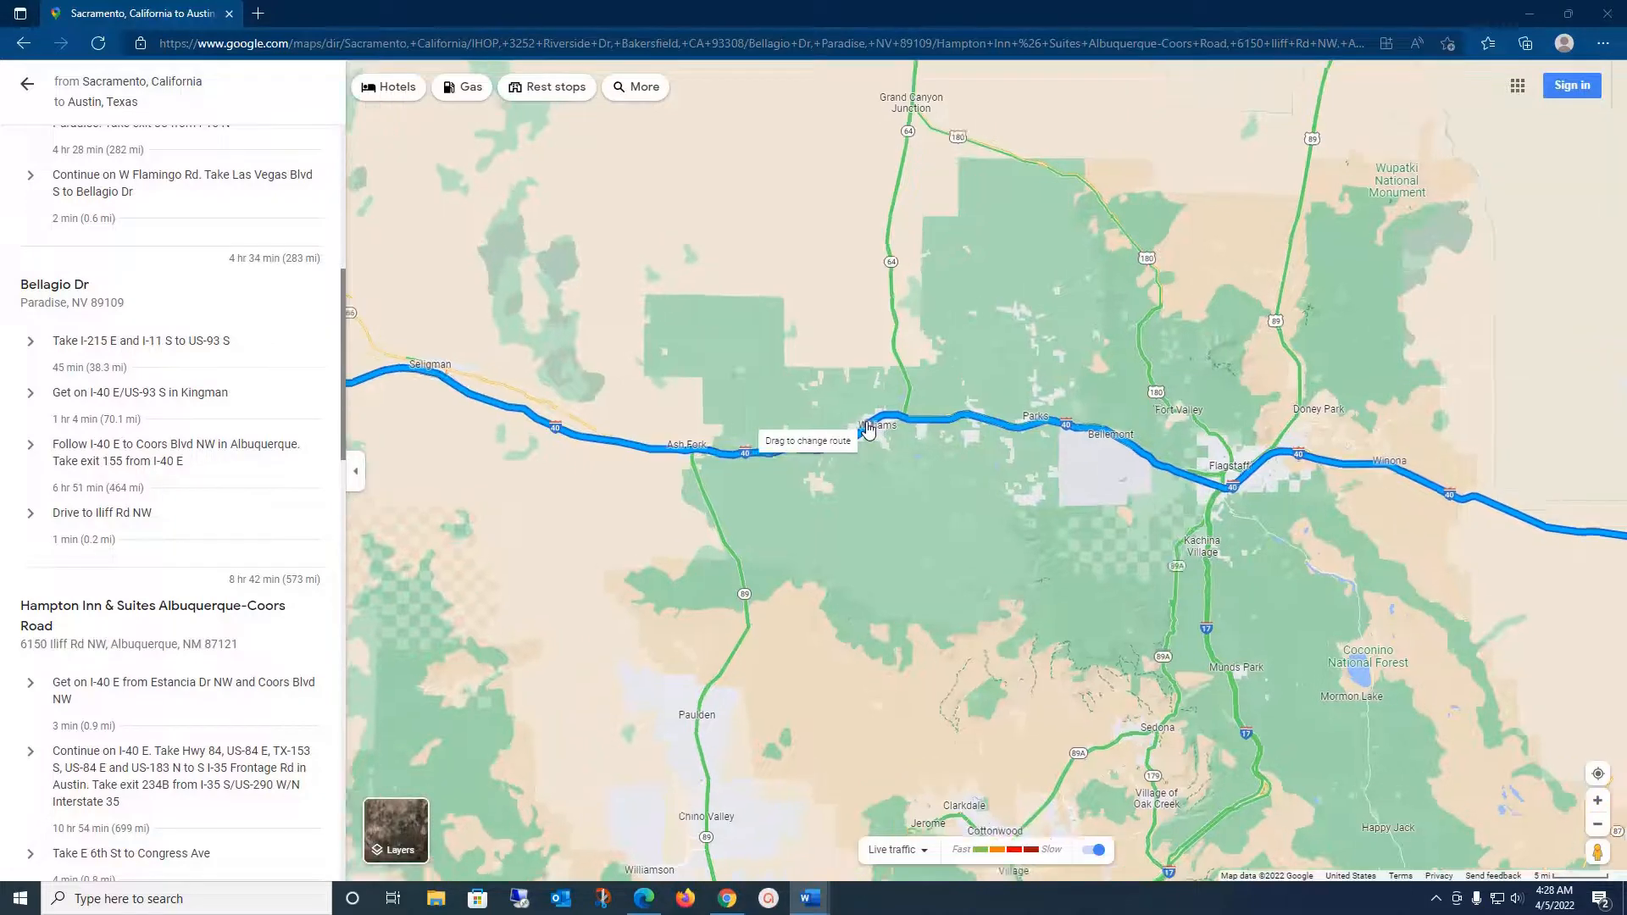
scroll(868, 428, "up", 2)
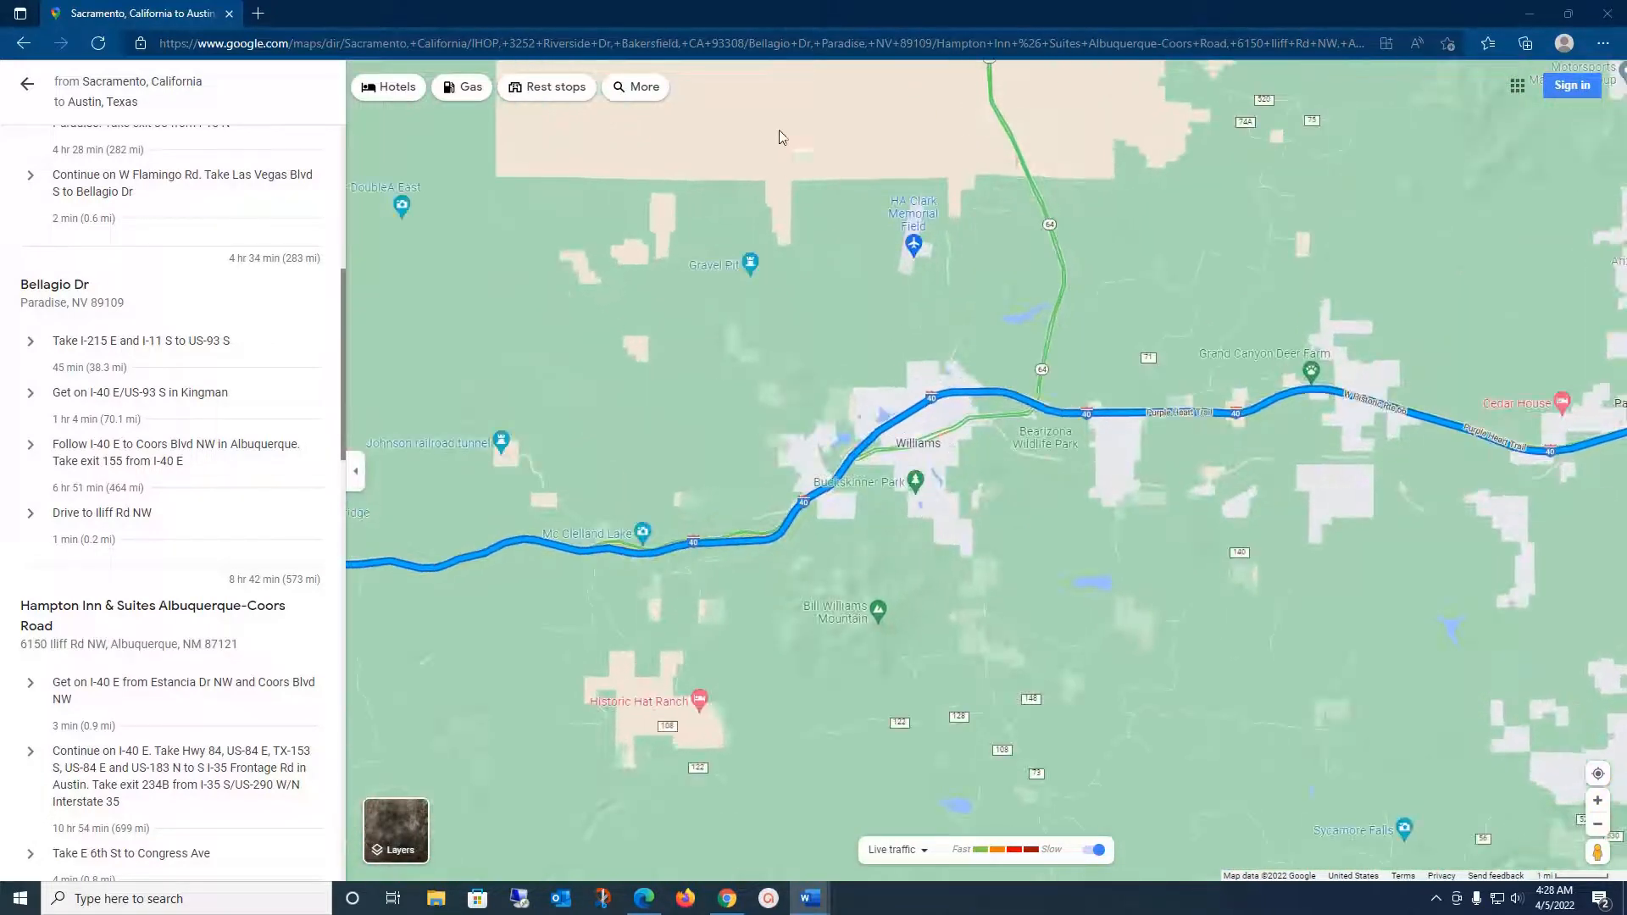
left_click(639, 85)
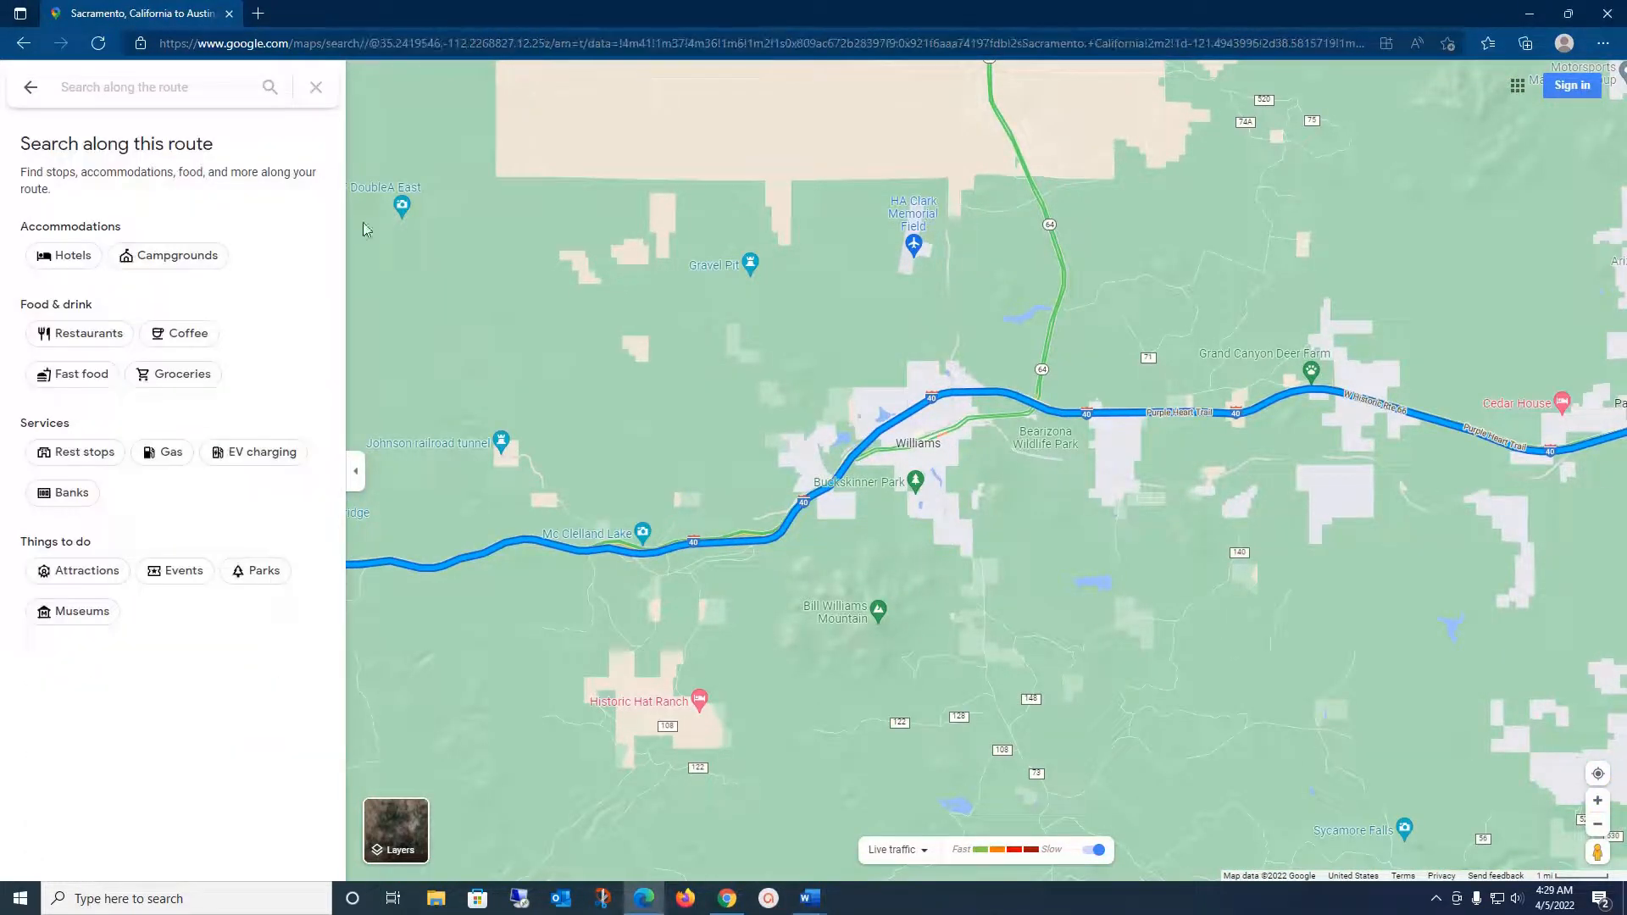
left_click(80, 335)
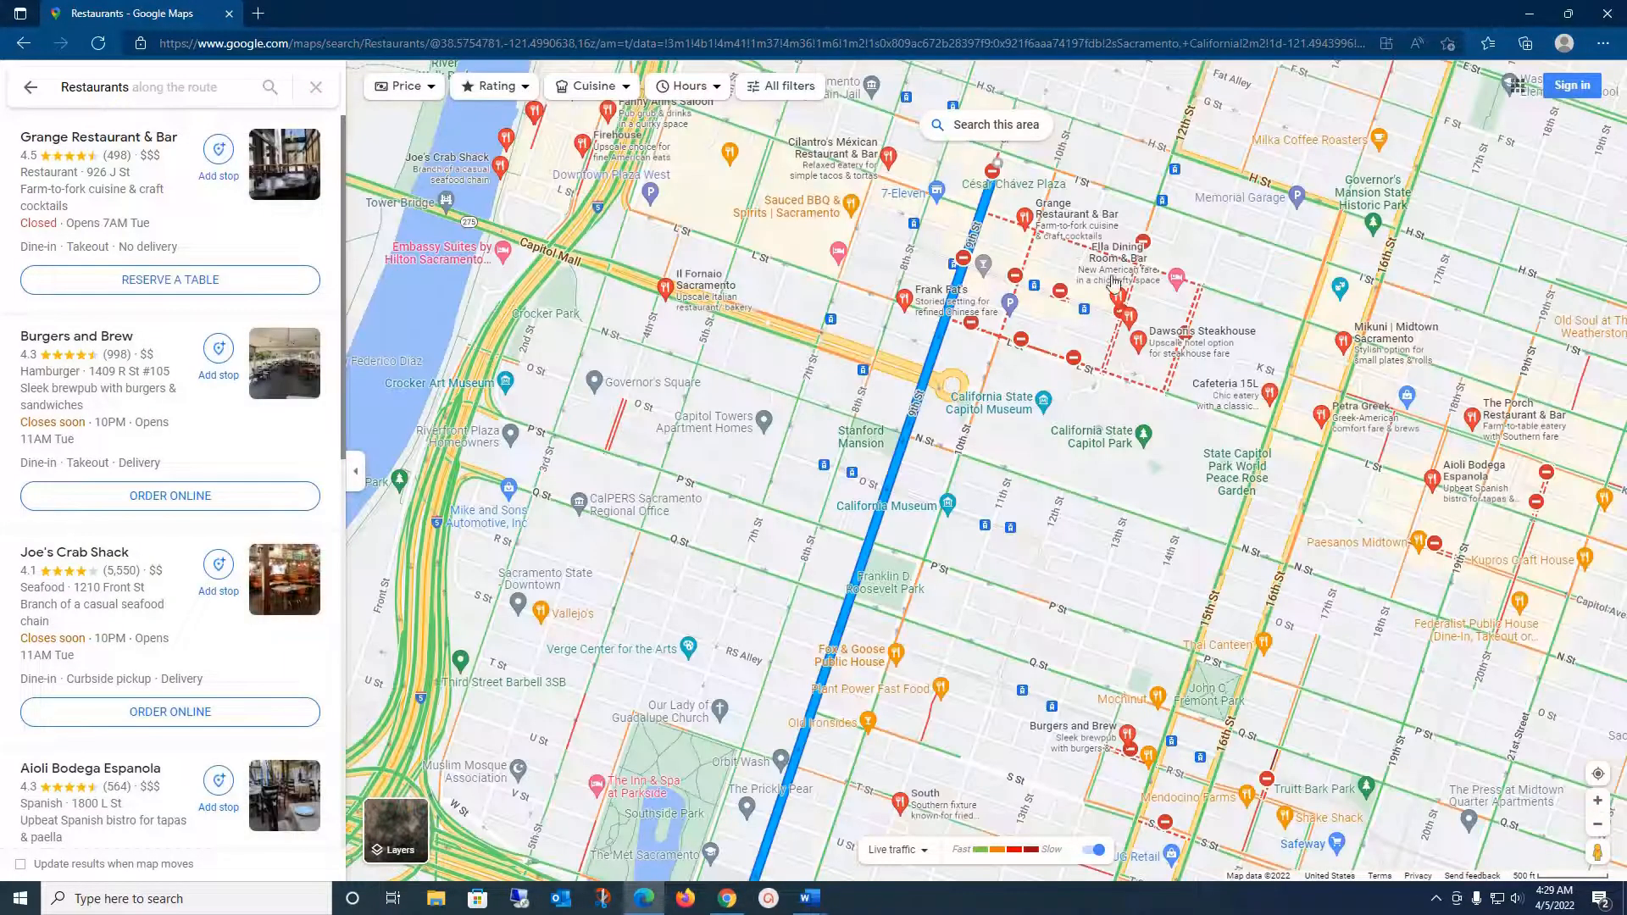
Step: Bring the map back to Williams, Arizona, and rerun the restaurant search for that area
scroll(1071, 333, "down", 5)
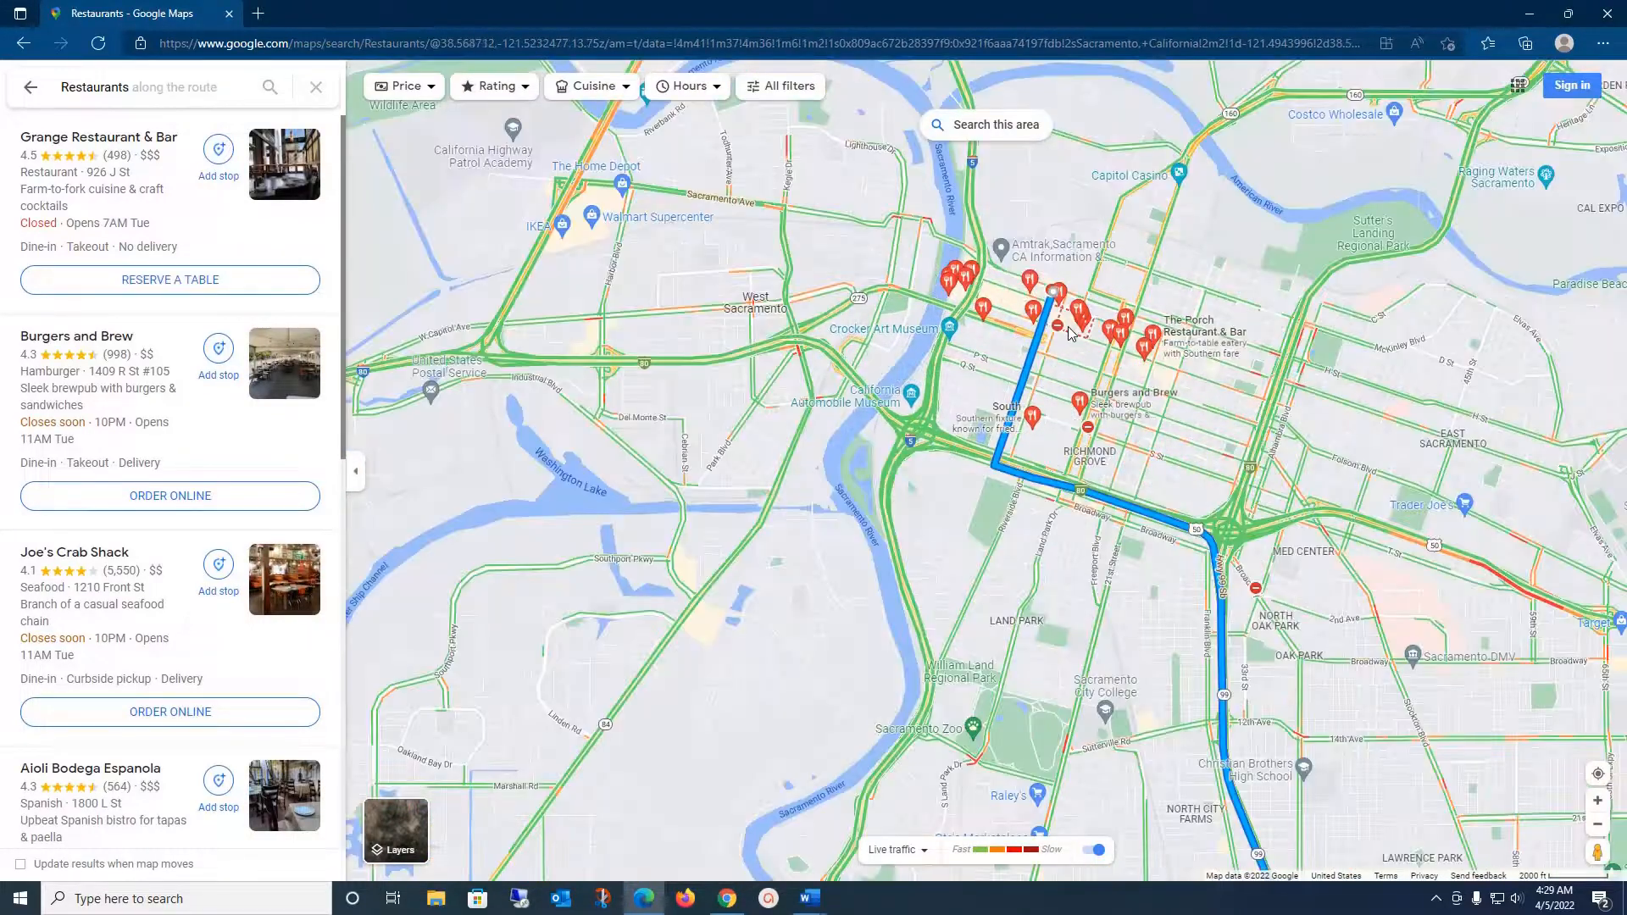
scroll(1070, 333, "down", 3)
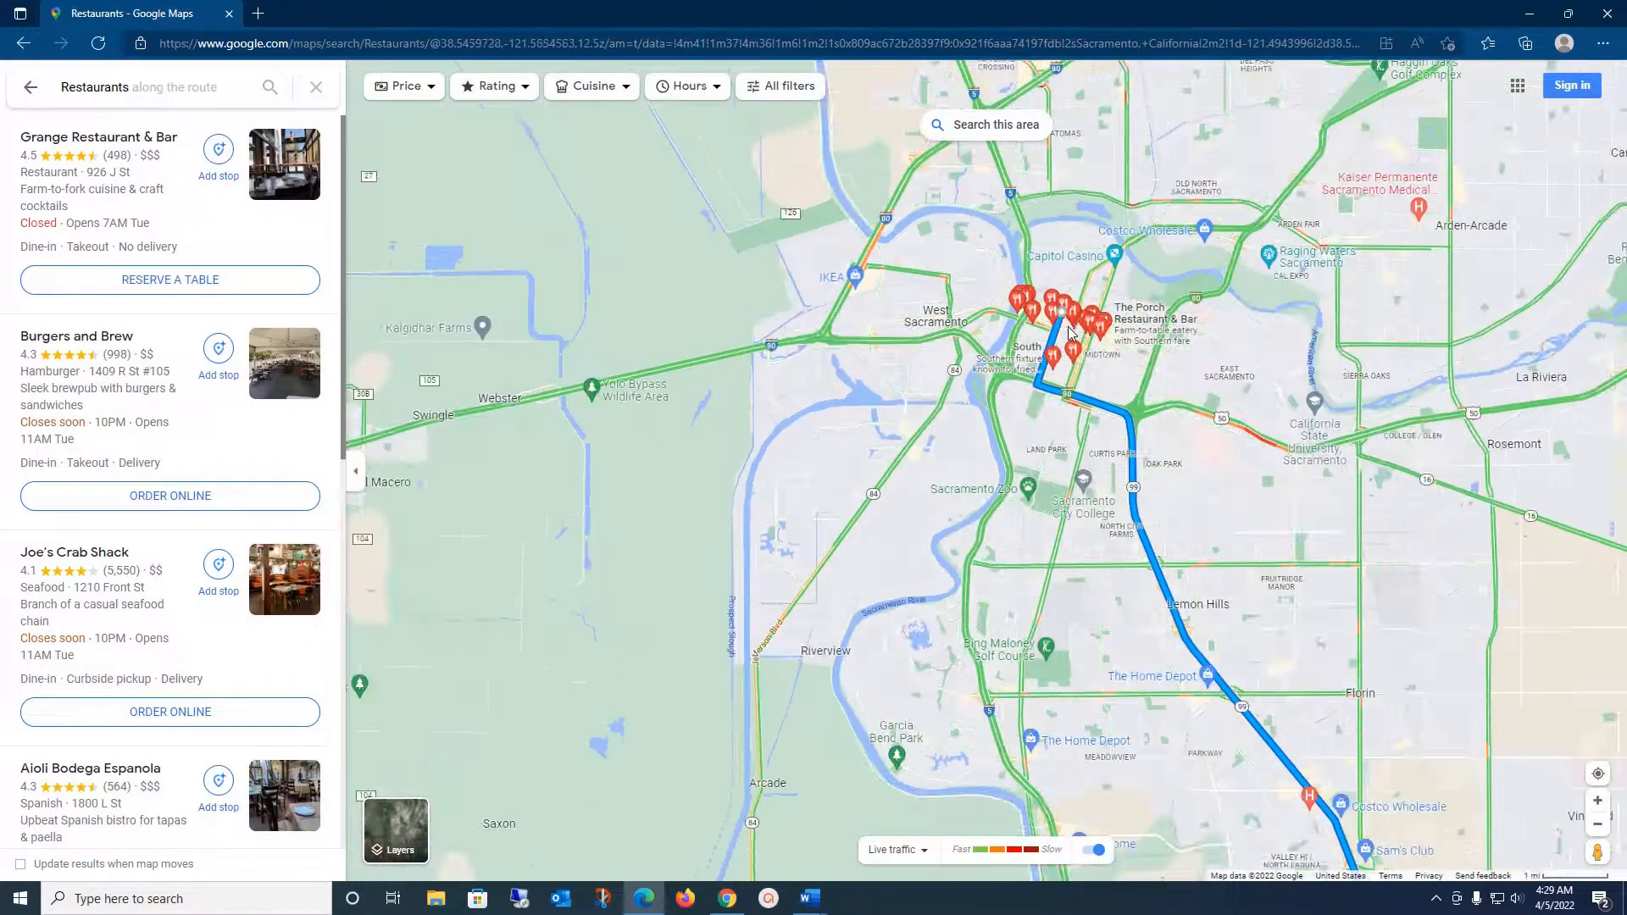
scroll(1174, 280, "down", 5)
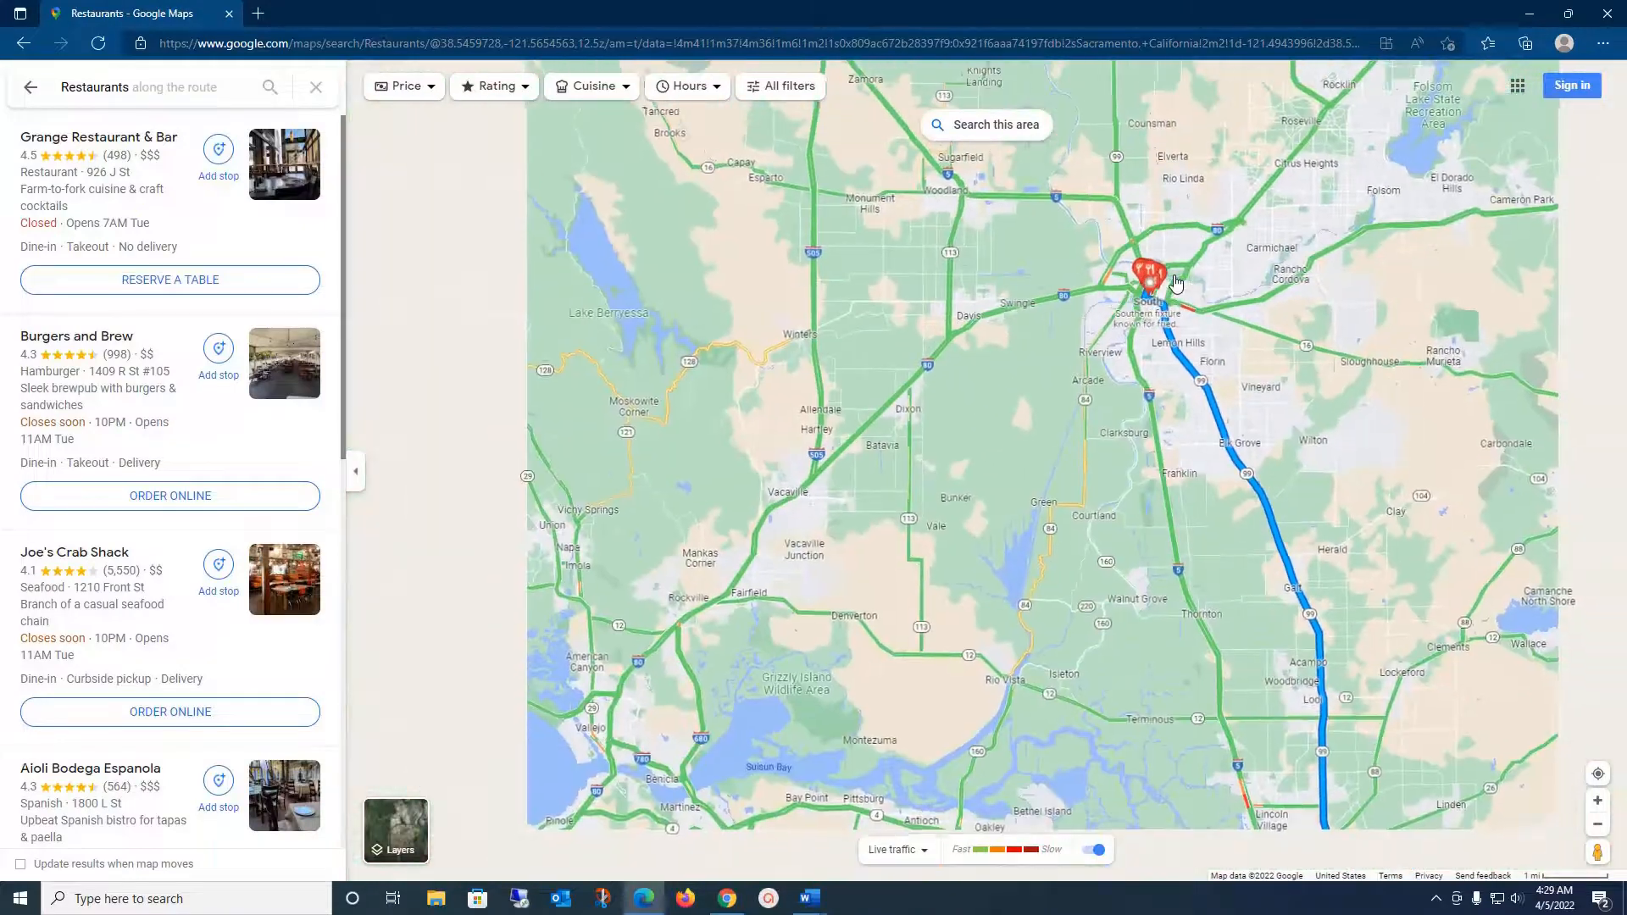
scroll(1174, 281, "down", 2)
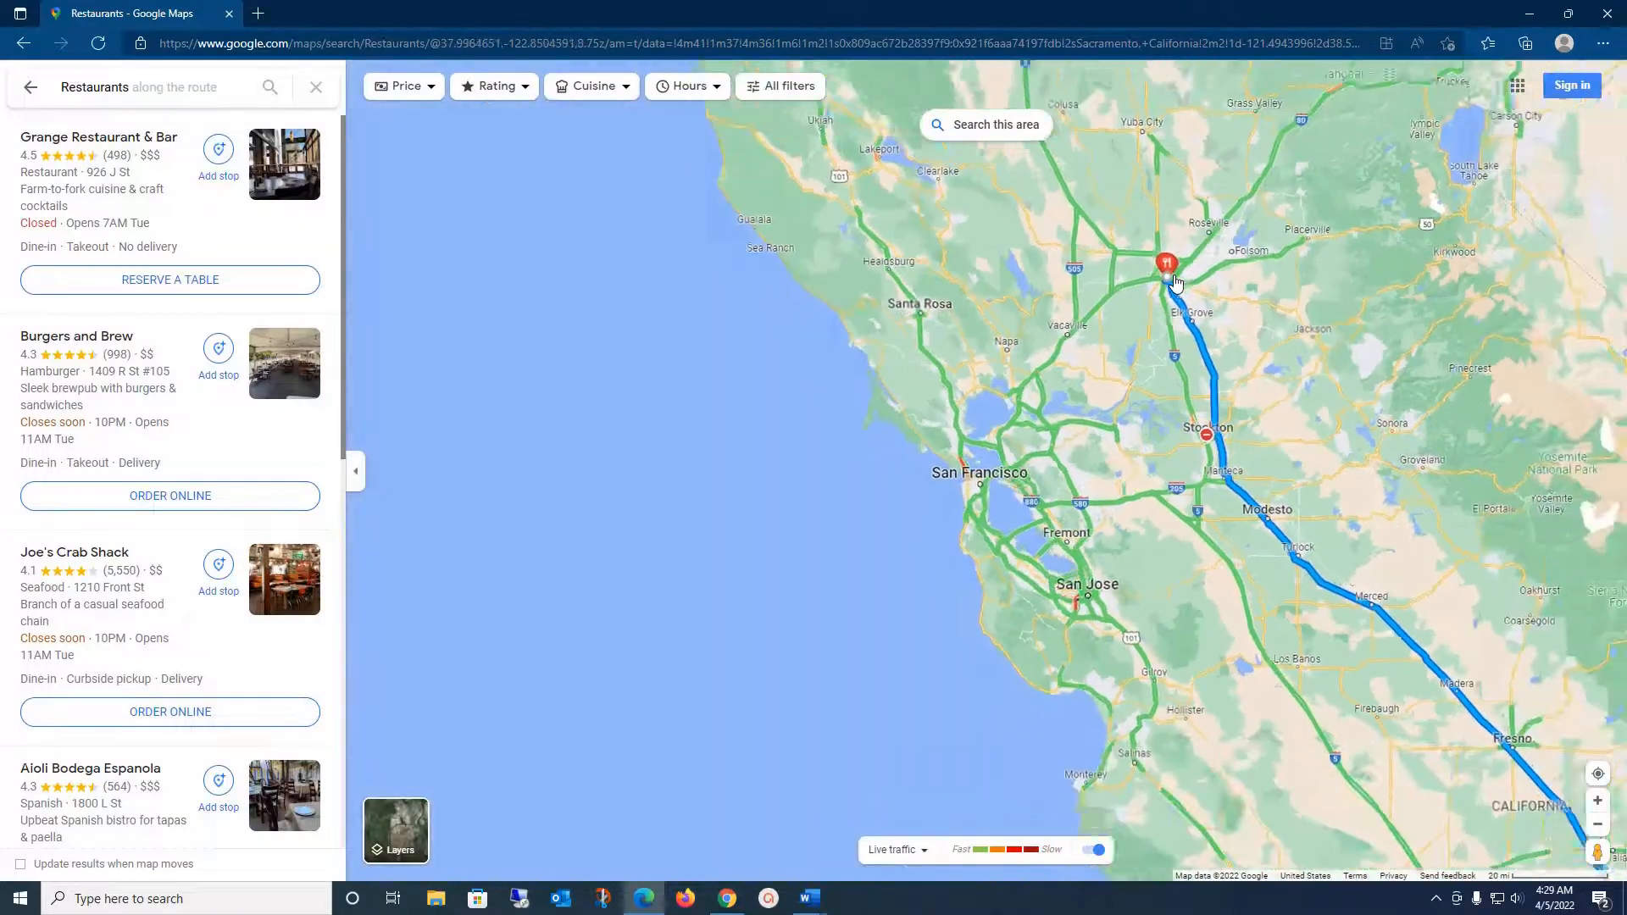
scroll(1174, 280, "down", 1)
scroll(1339, 449, "down", 2)
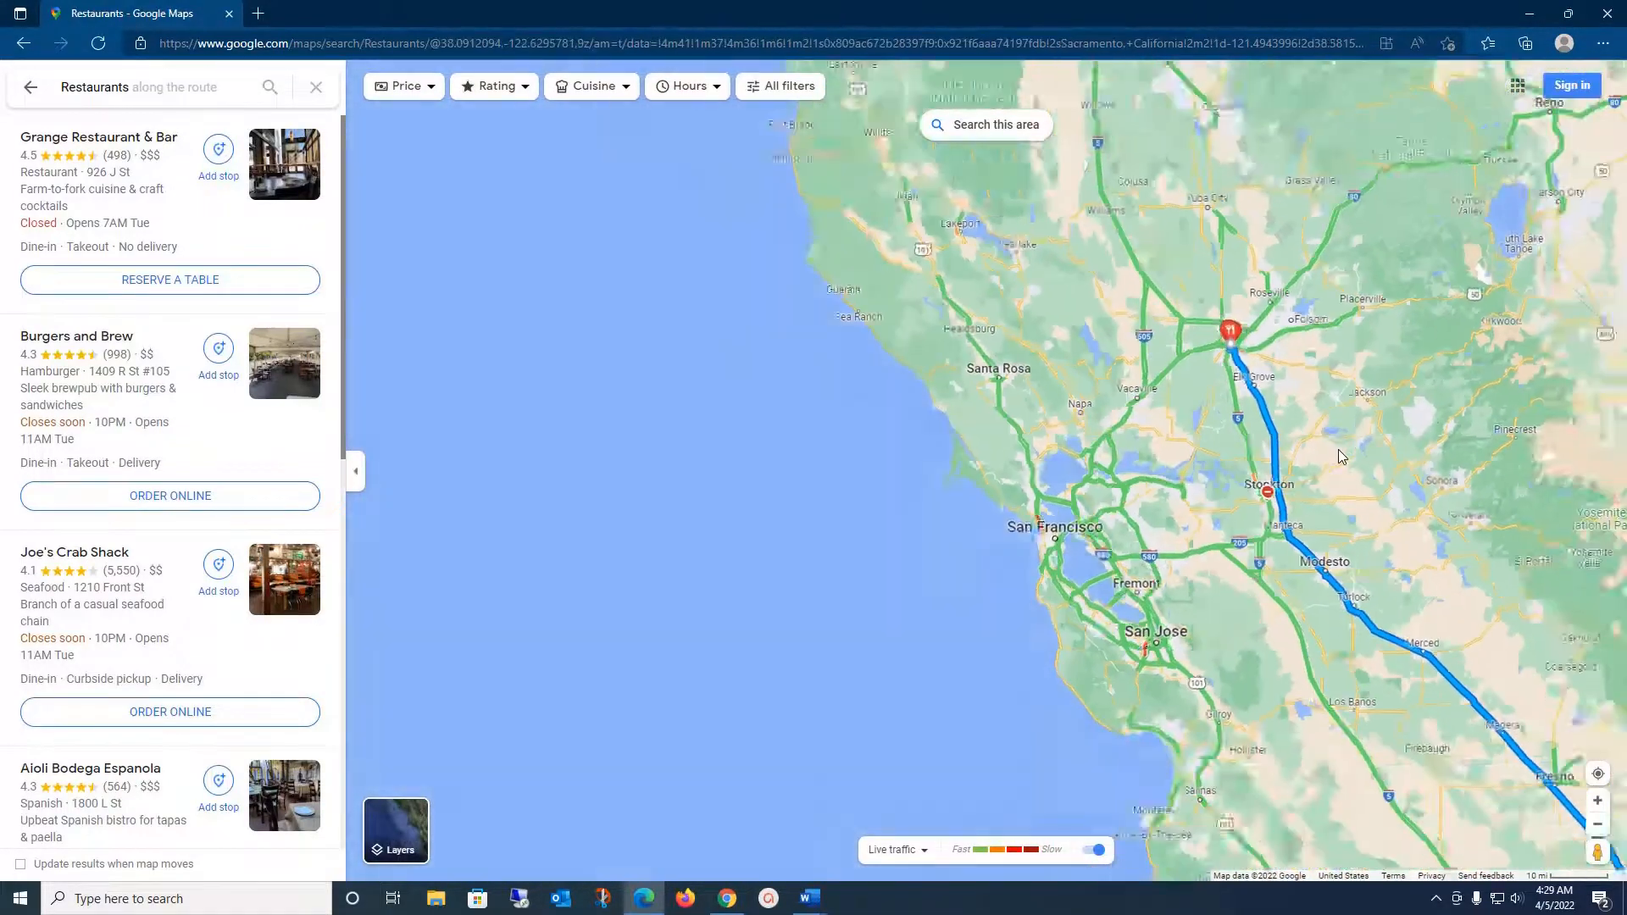
left_click_drag(1478, 462, 755, 400)
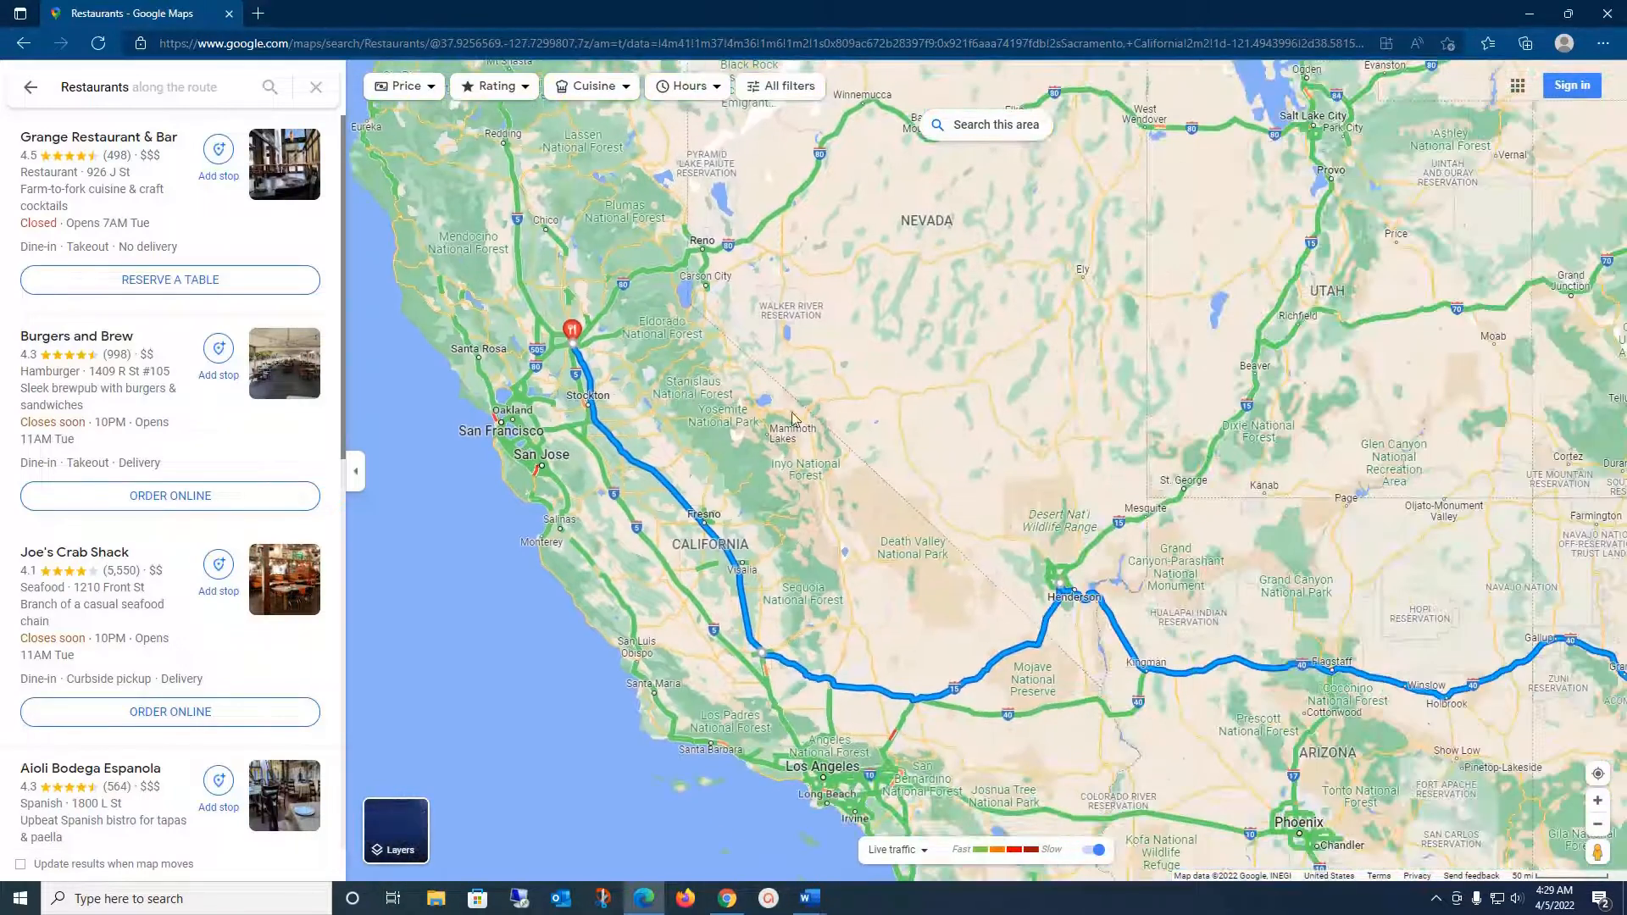
left_click_drag(1417, 637, 1240, 587)
scroll(917, 573, "up", 5)
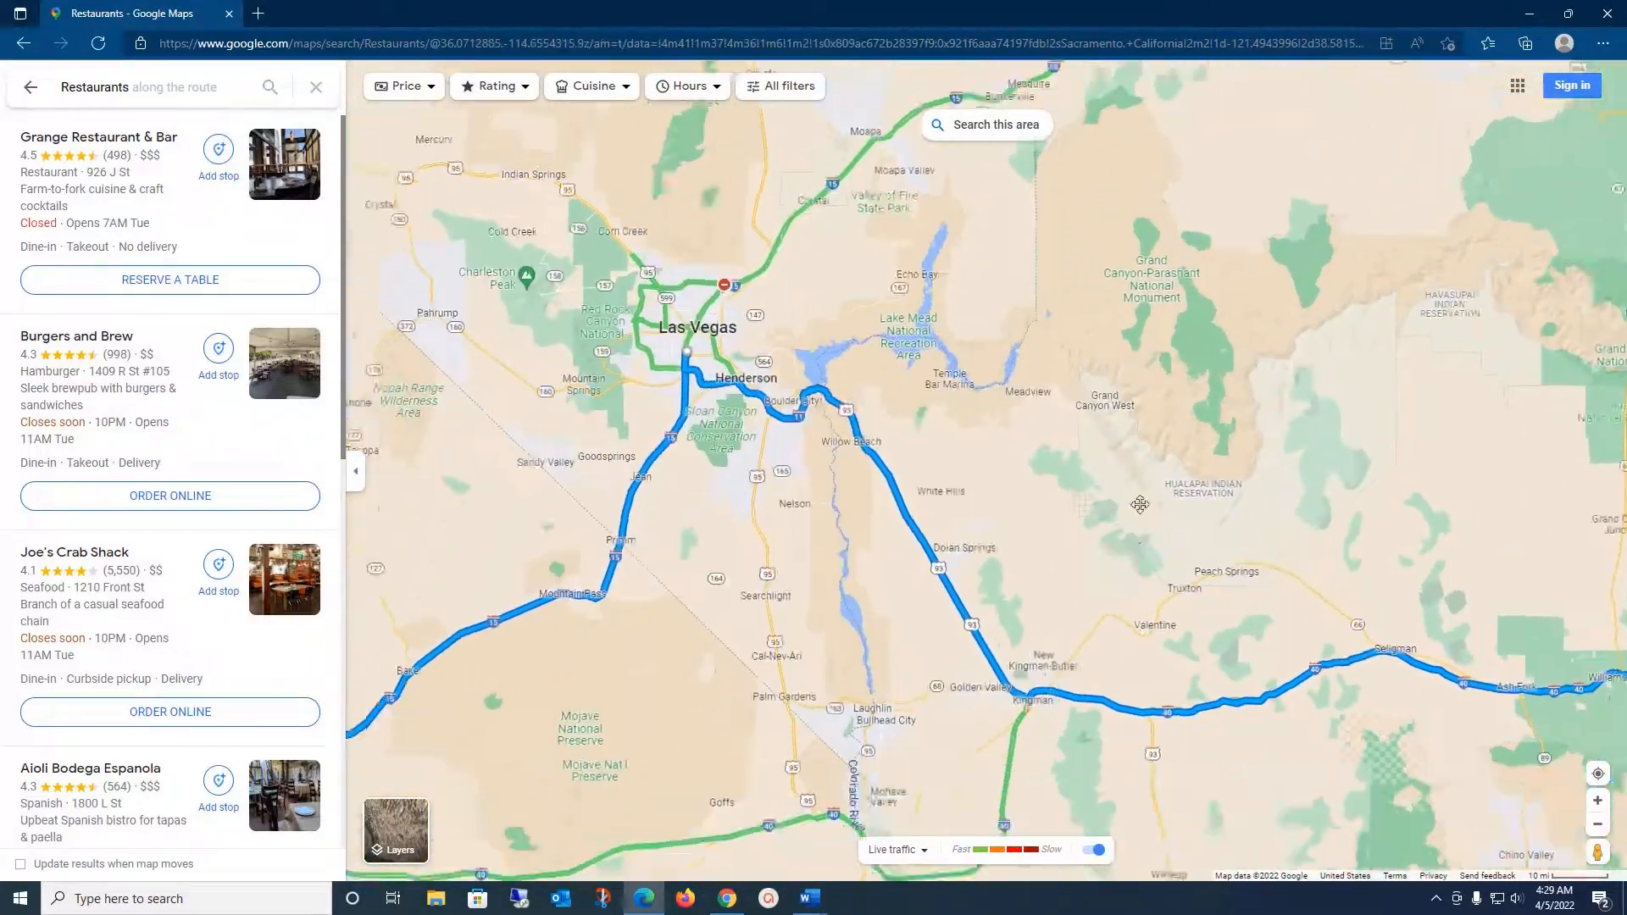
left_click_drag(1139, 505, 1171, 410)
scroll(1171, 410, "up", 2)
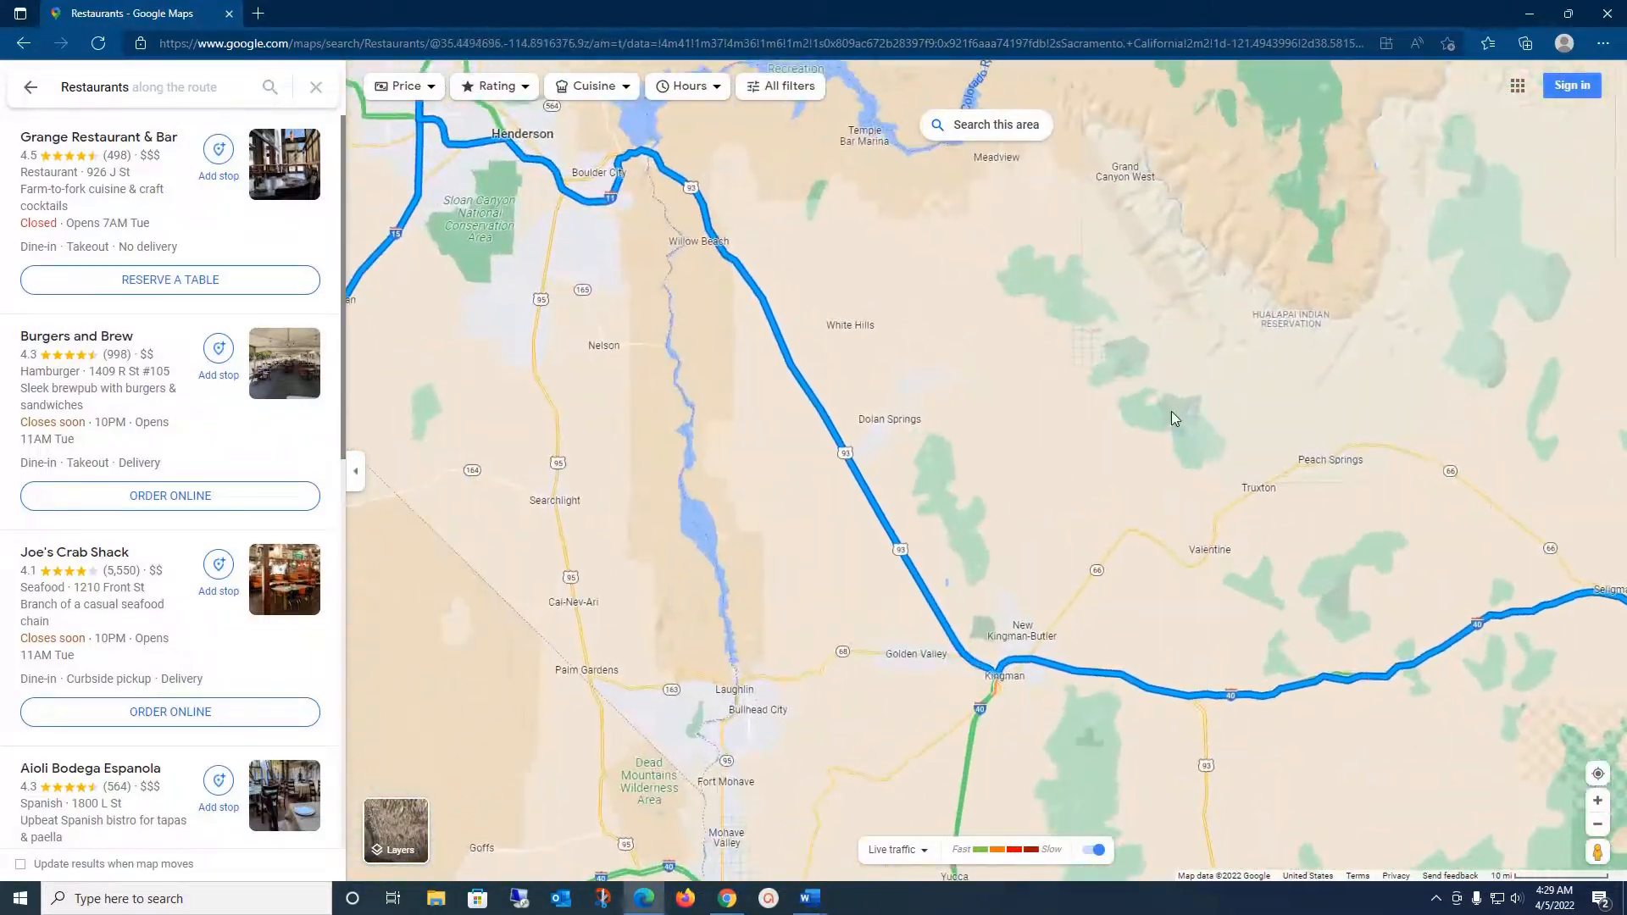
left_click_drag(1349, 512, 1032, 416)
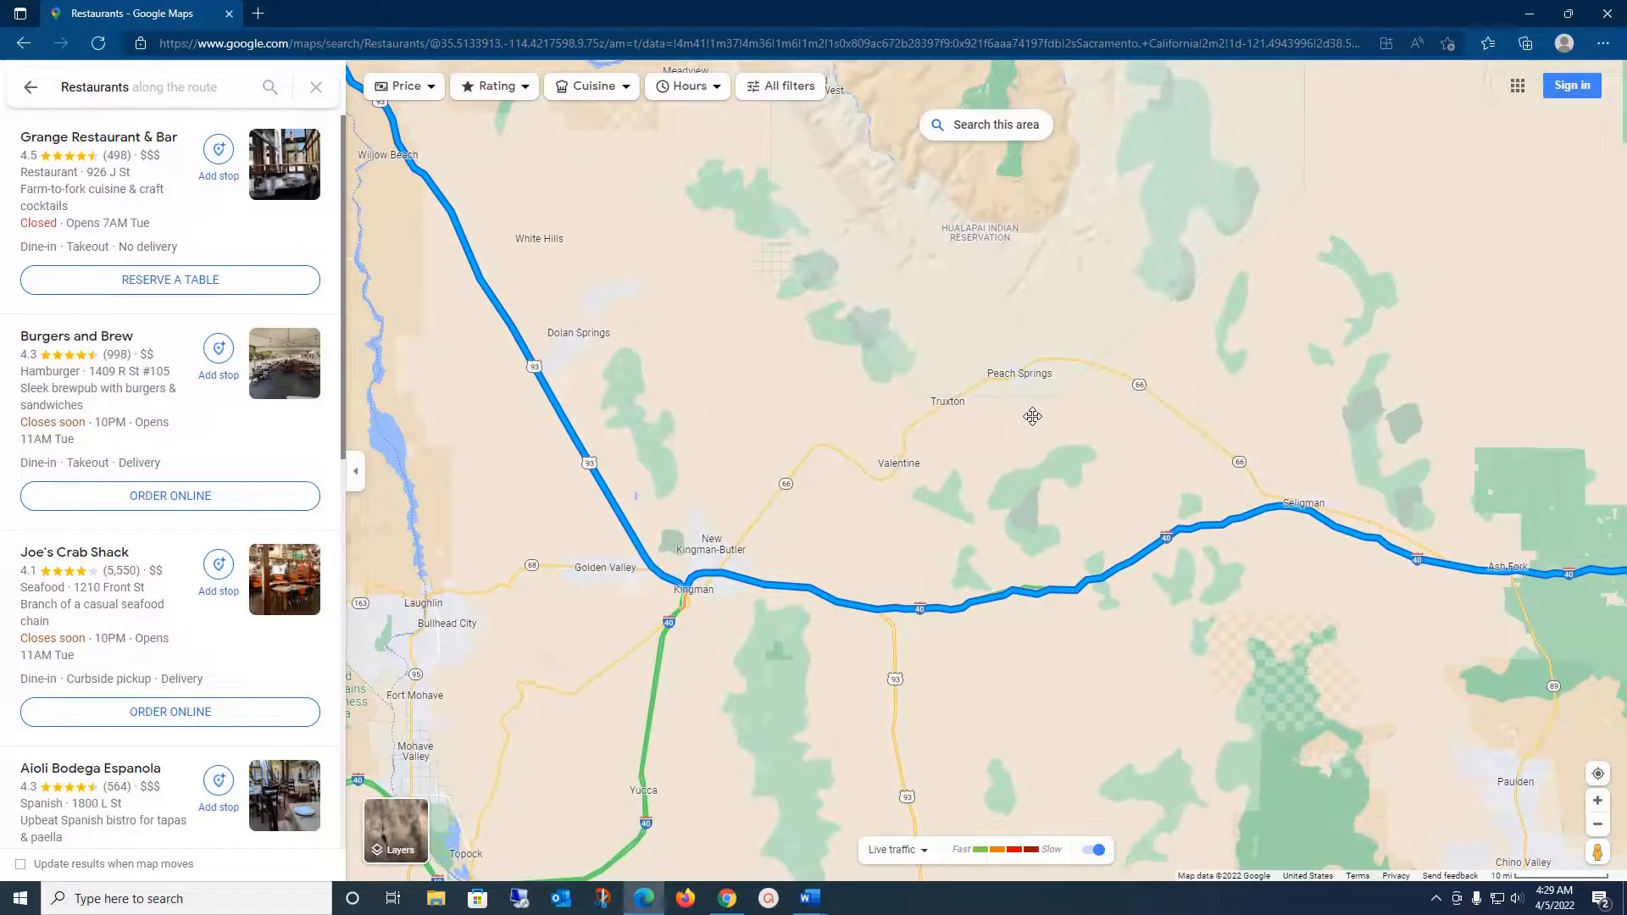
scroll(1032, 416, "down", 2)
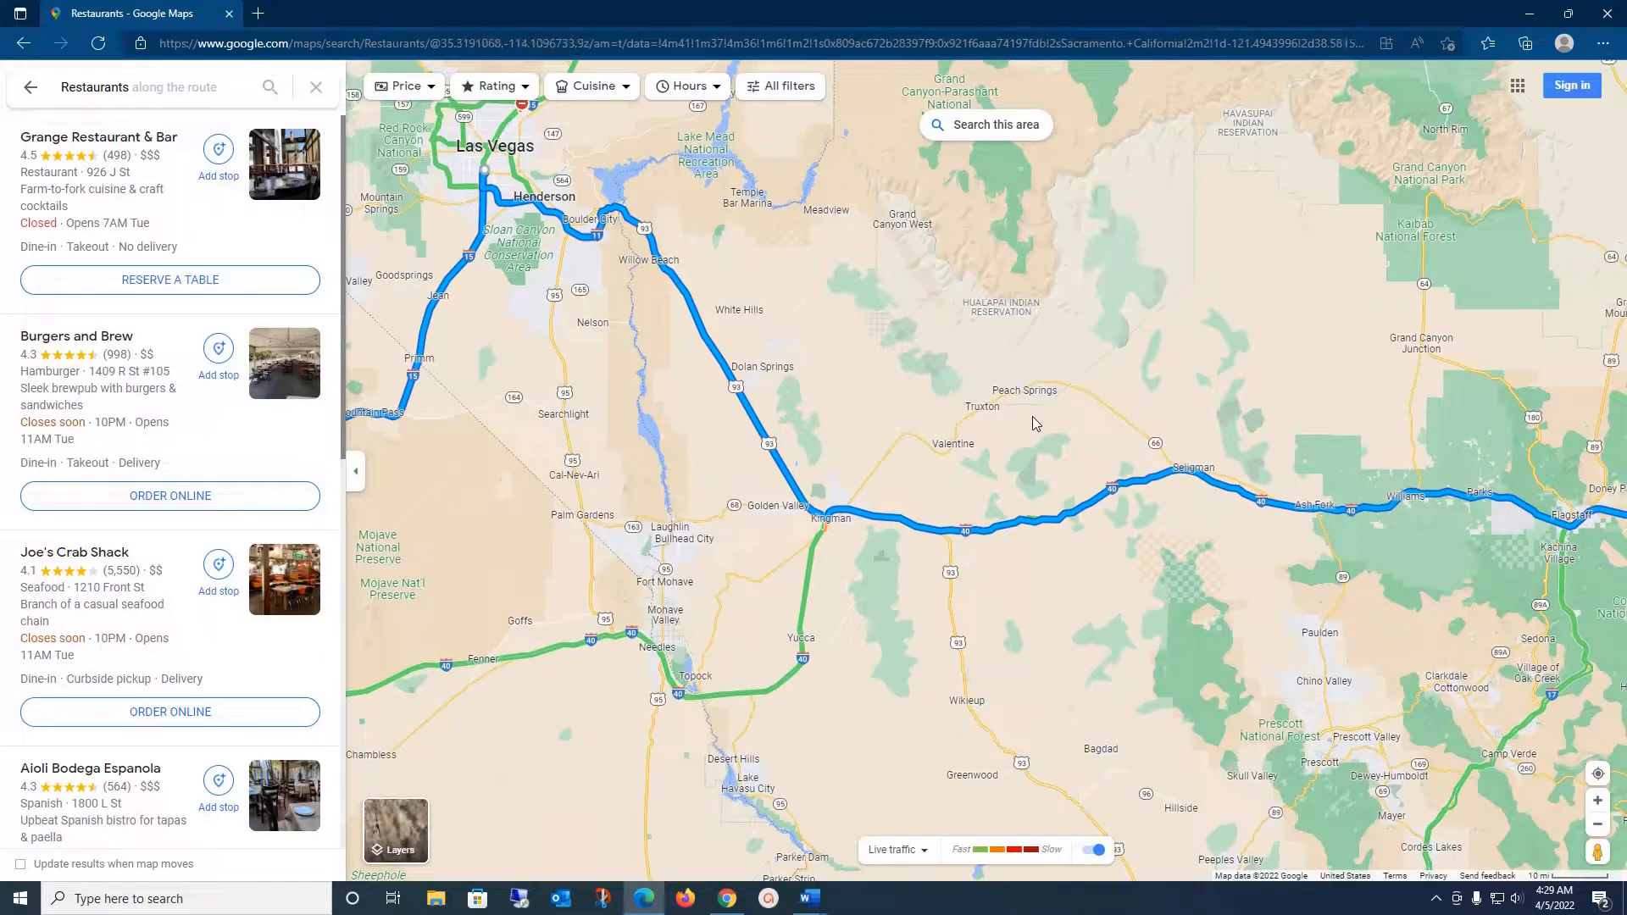
left_click_drag(1218, 408, 1097, 412)
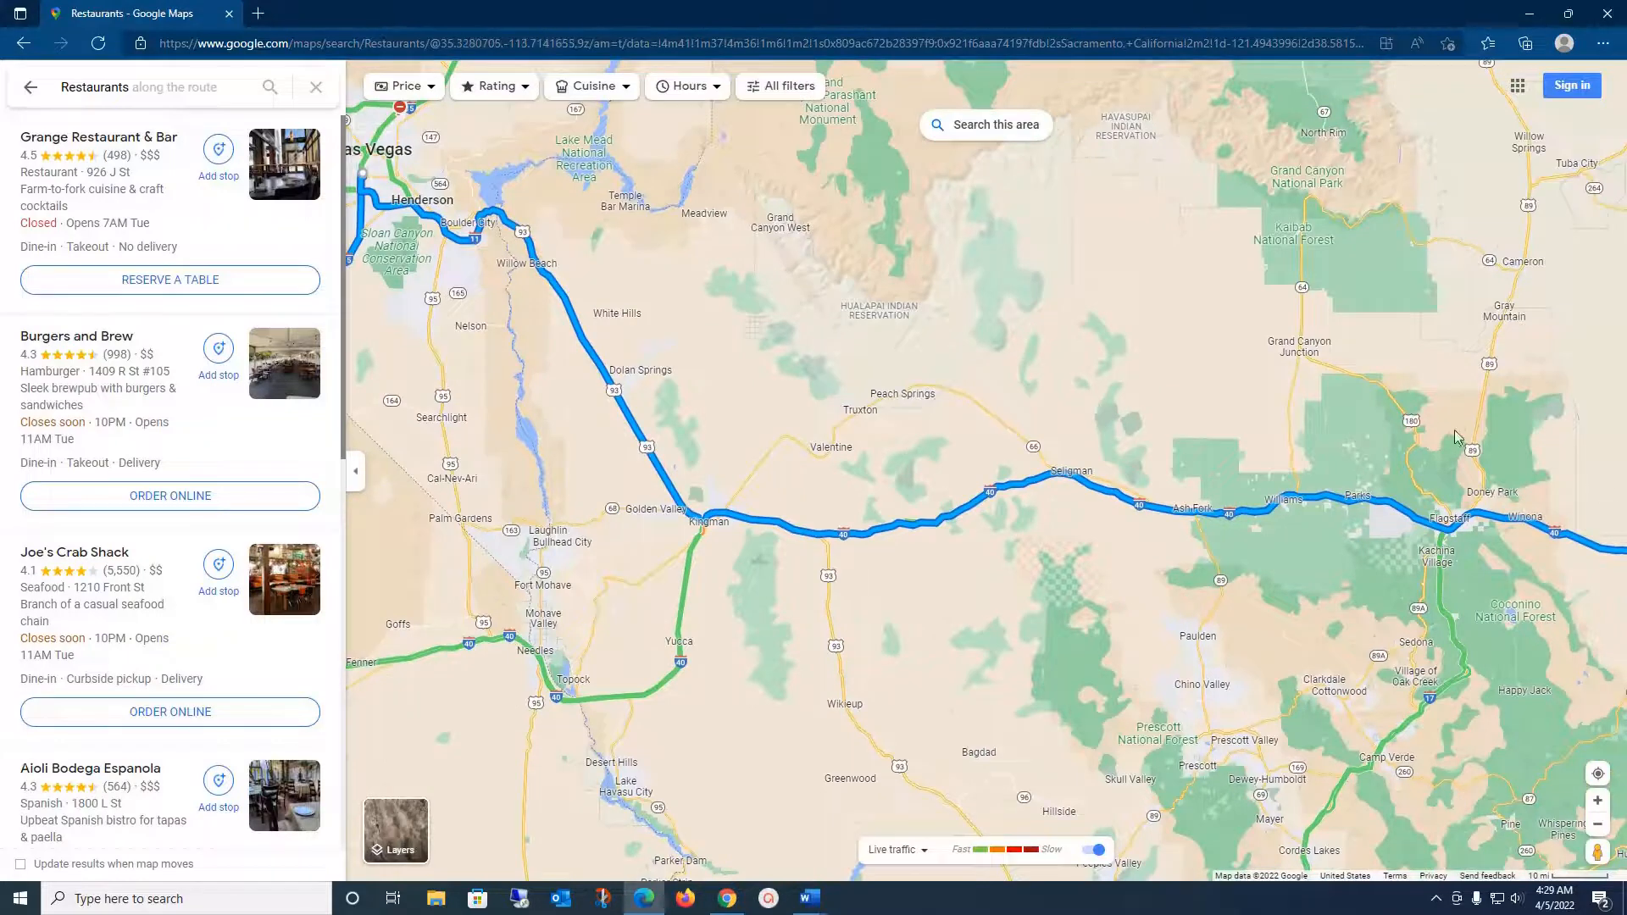
scroll(1442, 430, "up", 4)
left_click_drag(1187, 505, 1254, 353)
scroll(1112, 416, "up", 3)
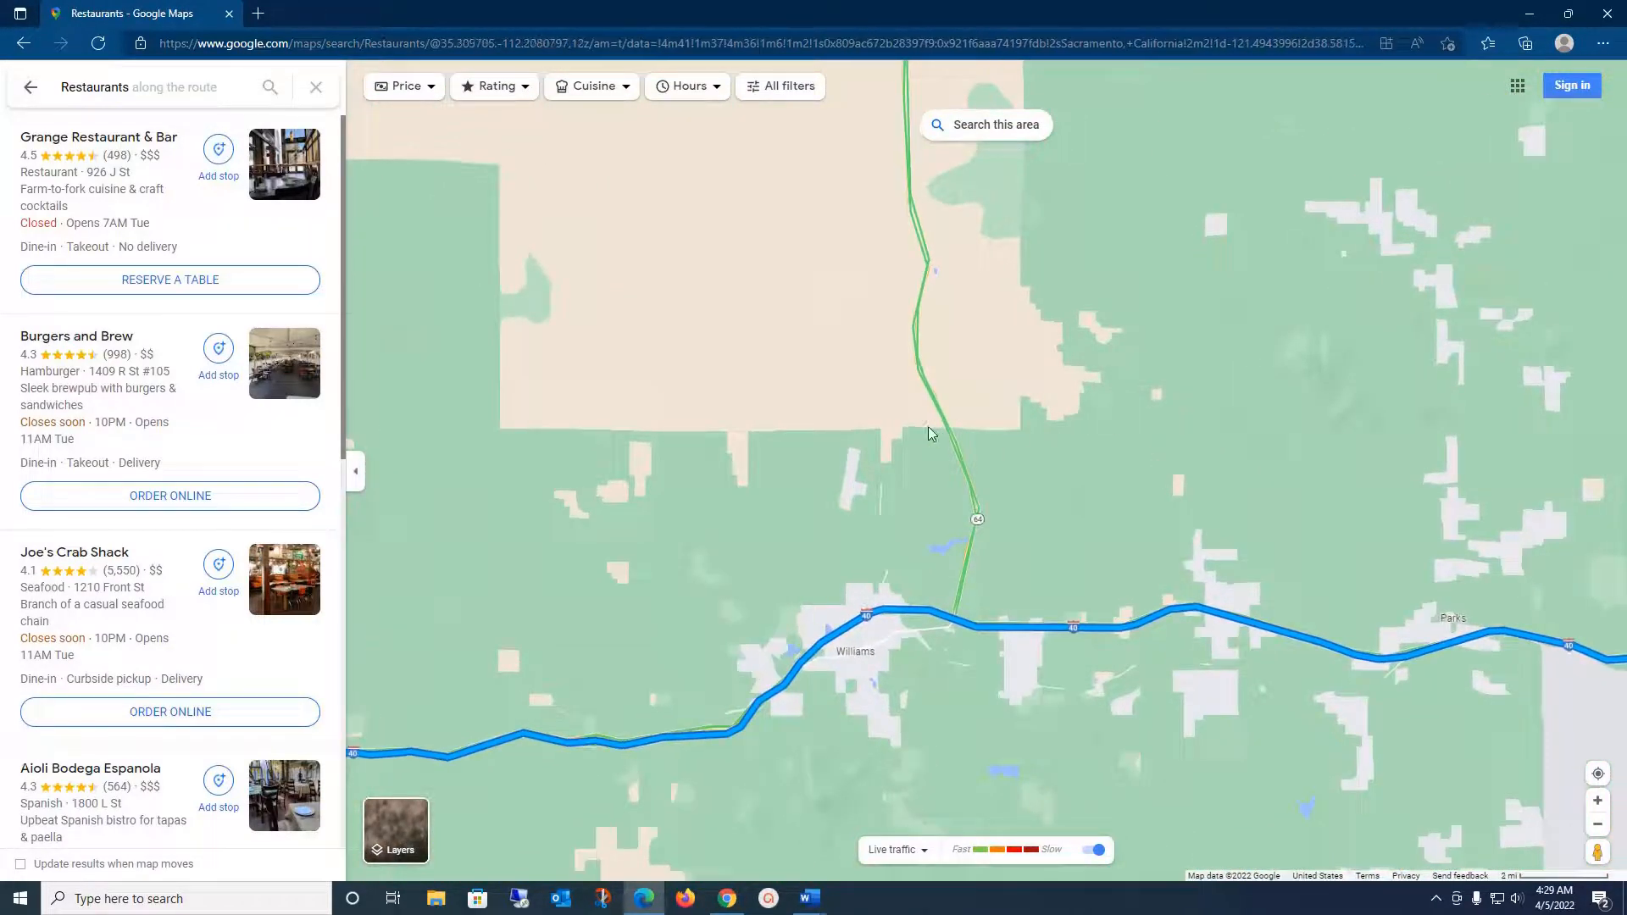
left_click_drag(928, 433, 976, 342)
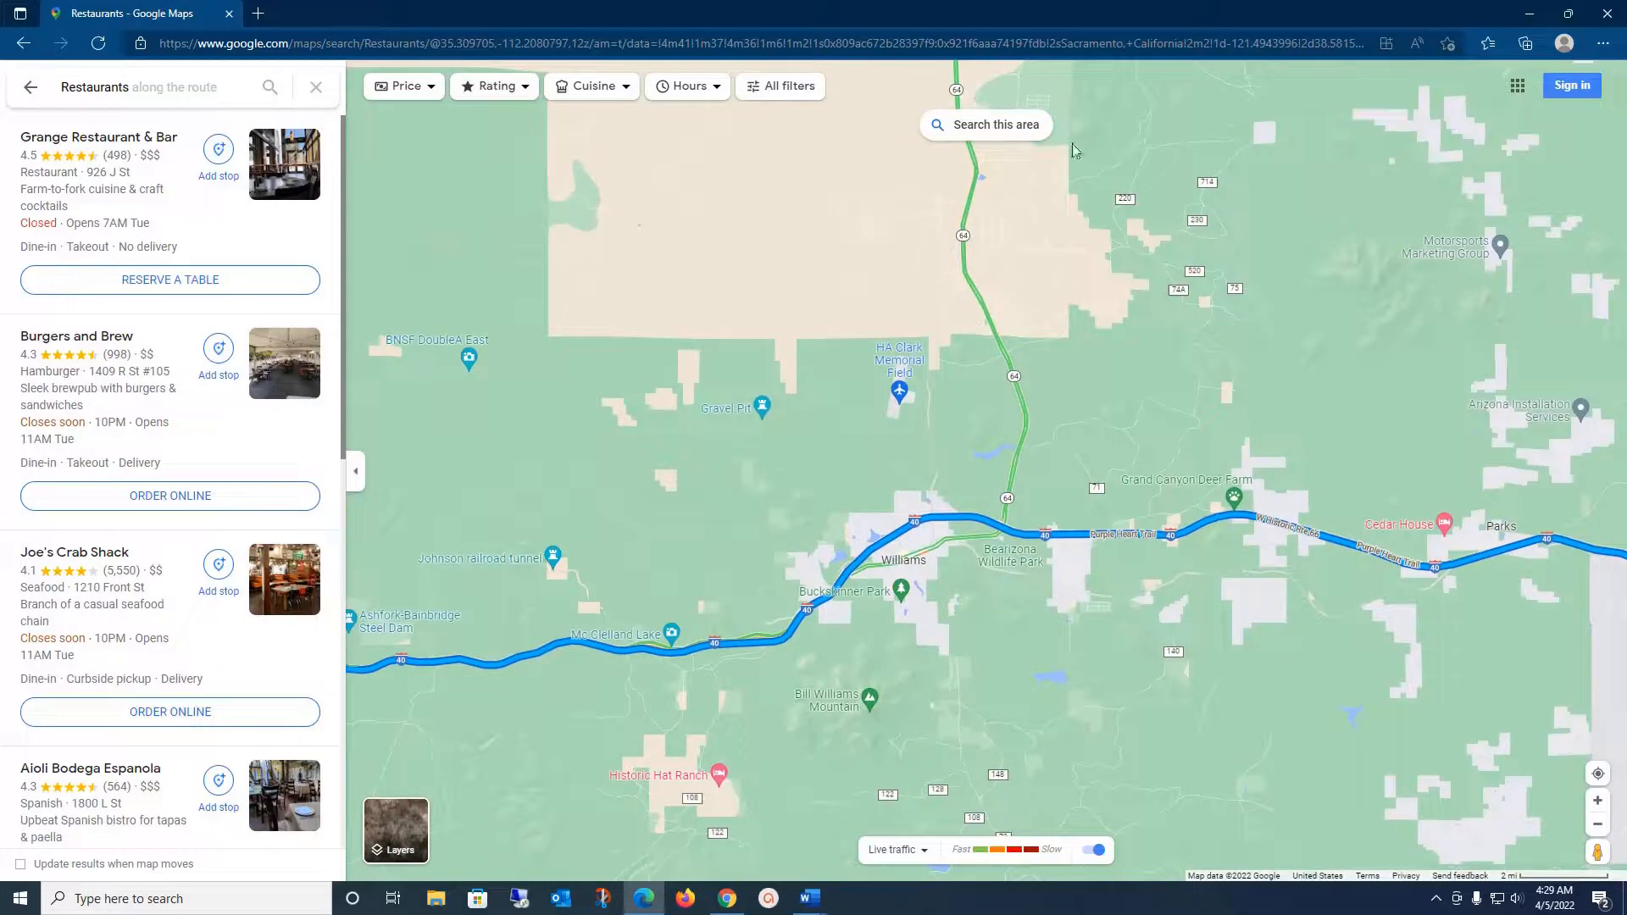
left_click(1001, 127)
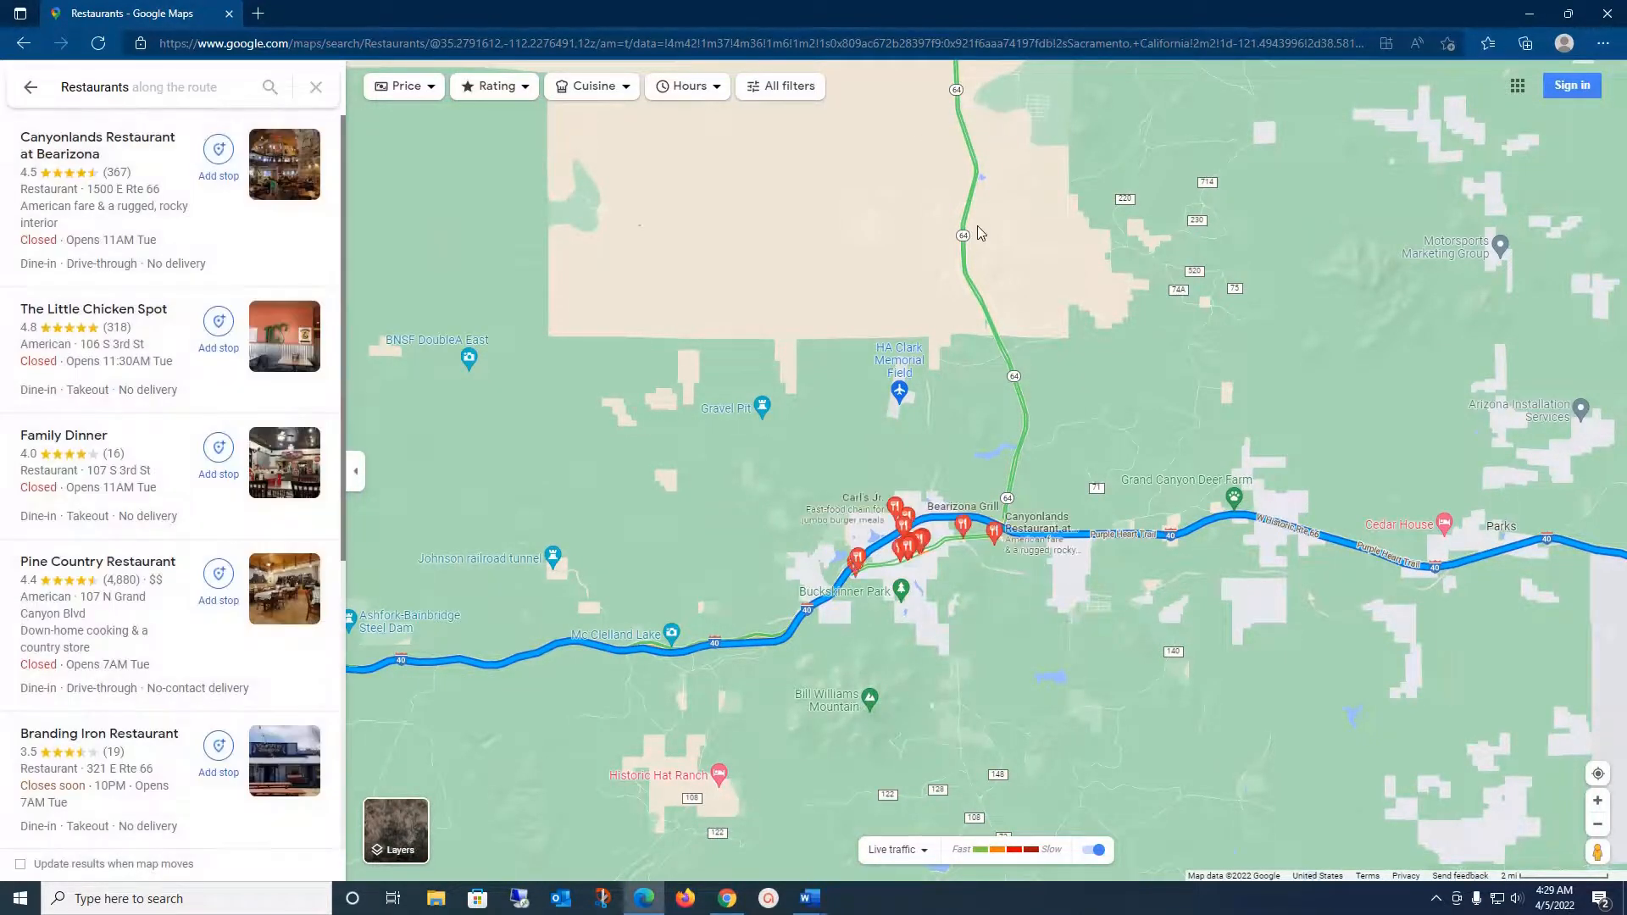
Step: Preview the restaurants near the route in Williams and add Bearizona Grill as a stop
scroll(847, 440, "up", 3)
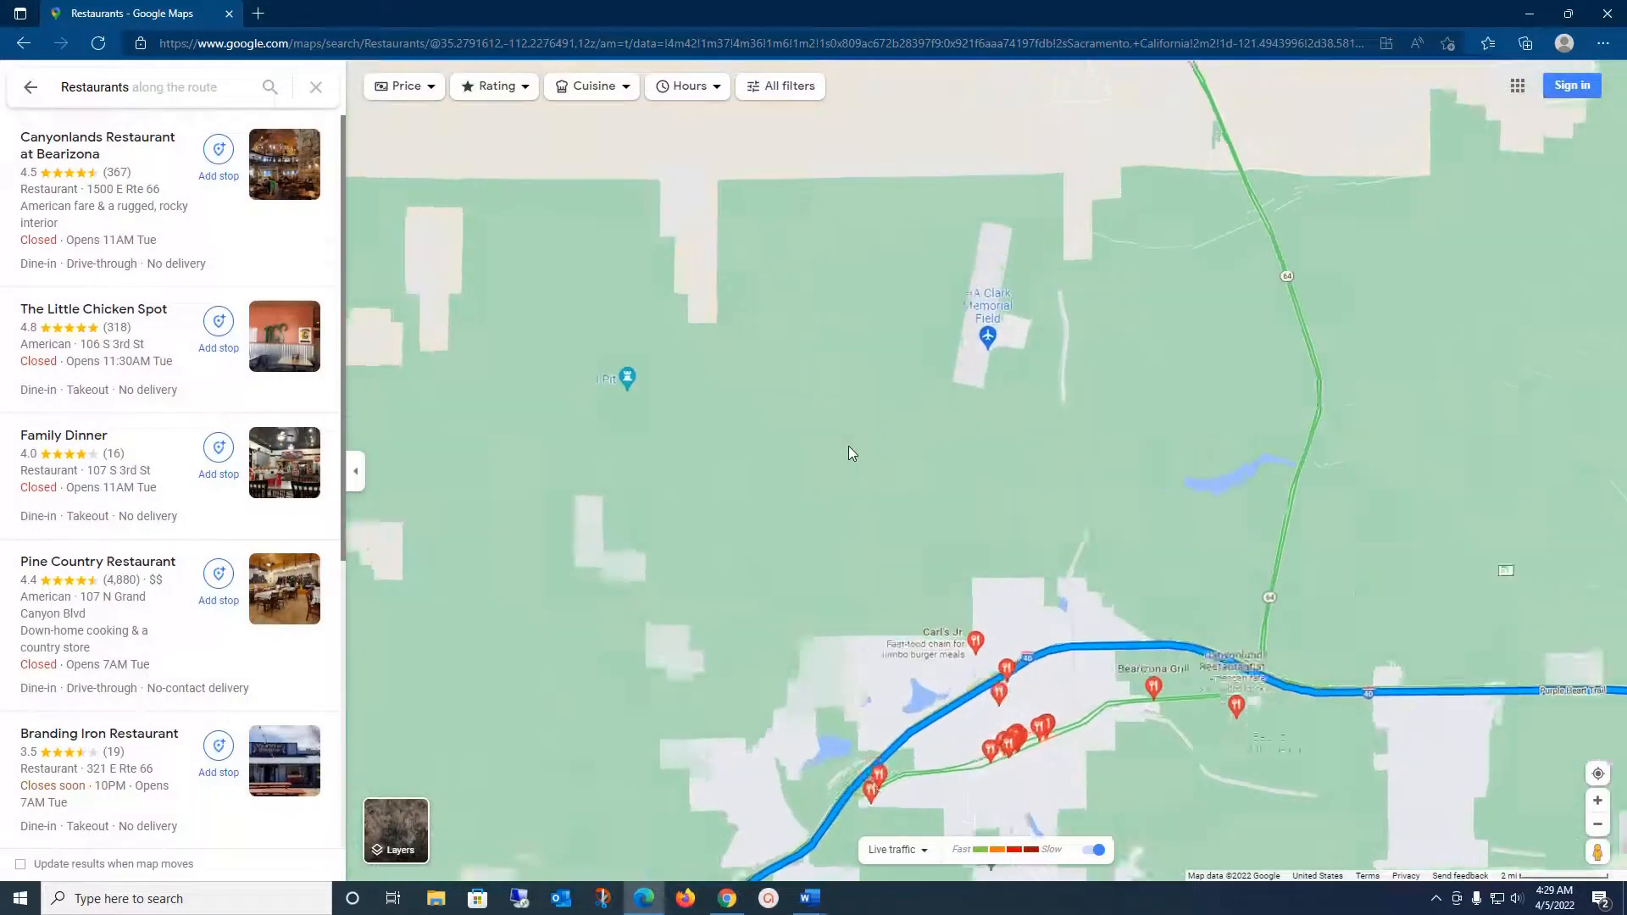
left_click_drag(962, 576, 974, 121)
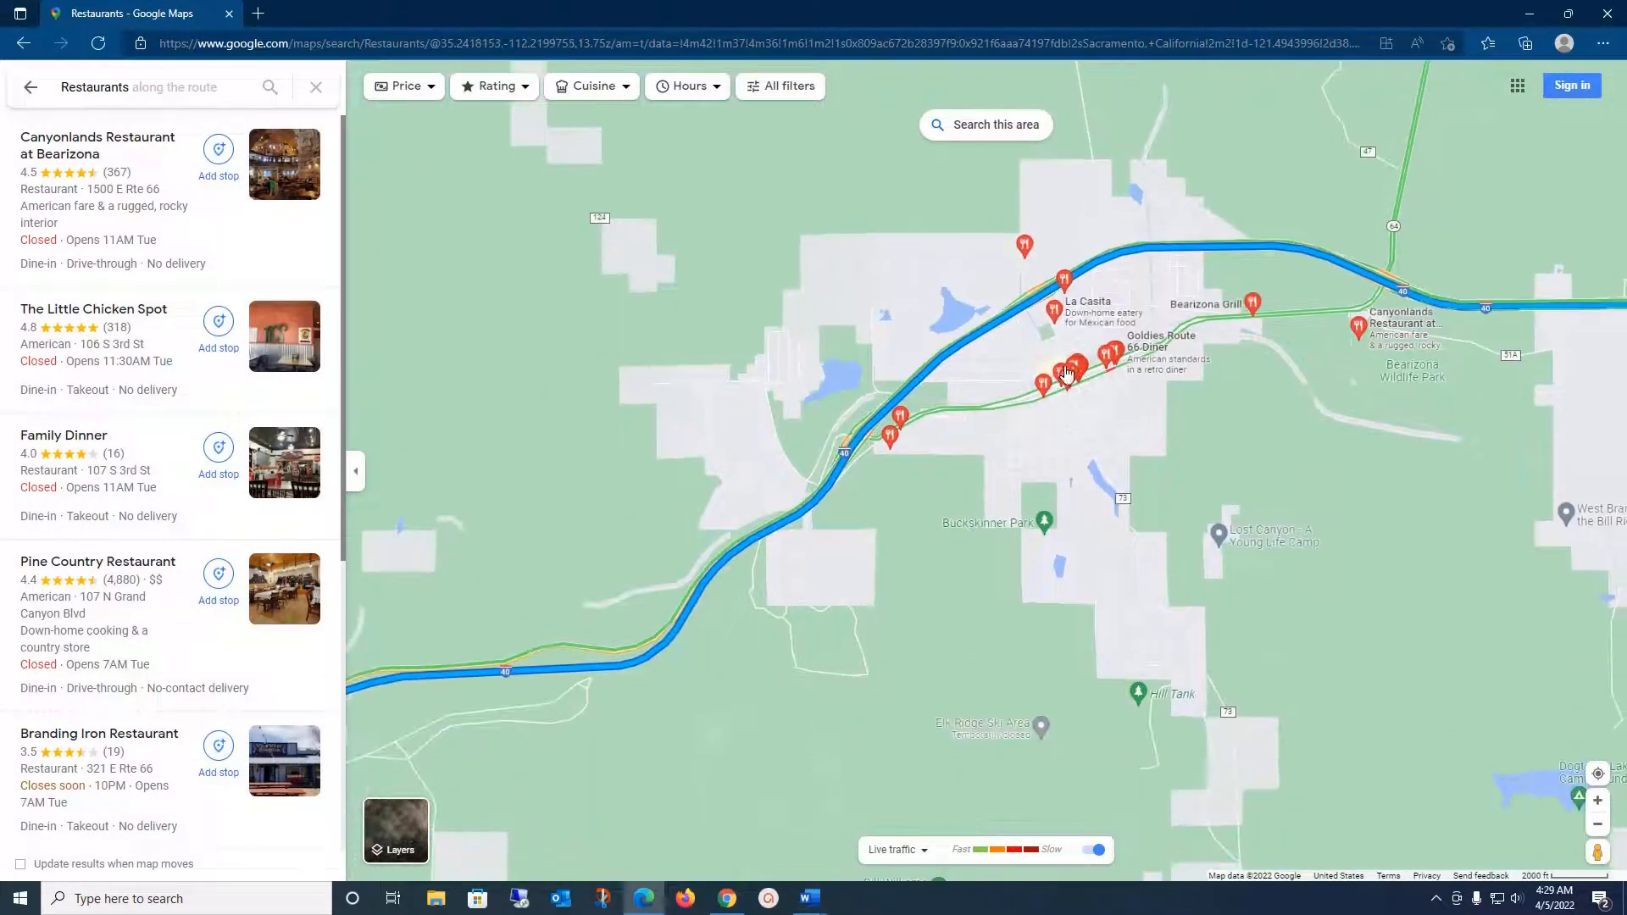
mouse_move(1055, 315)
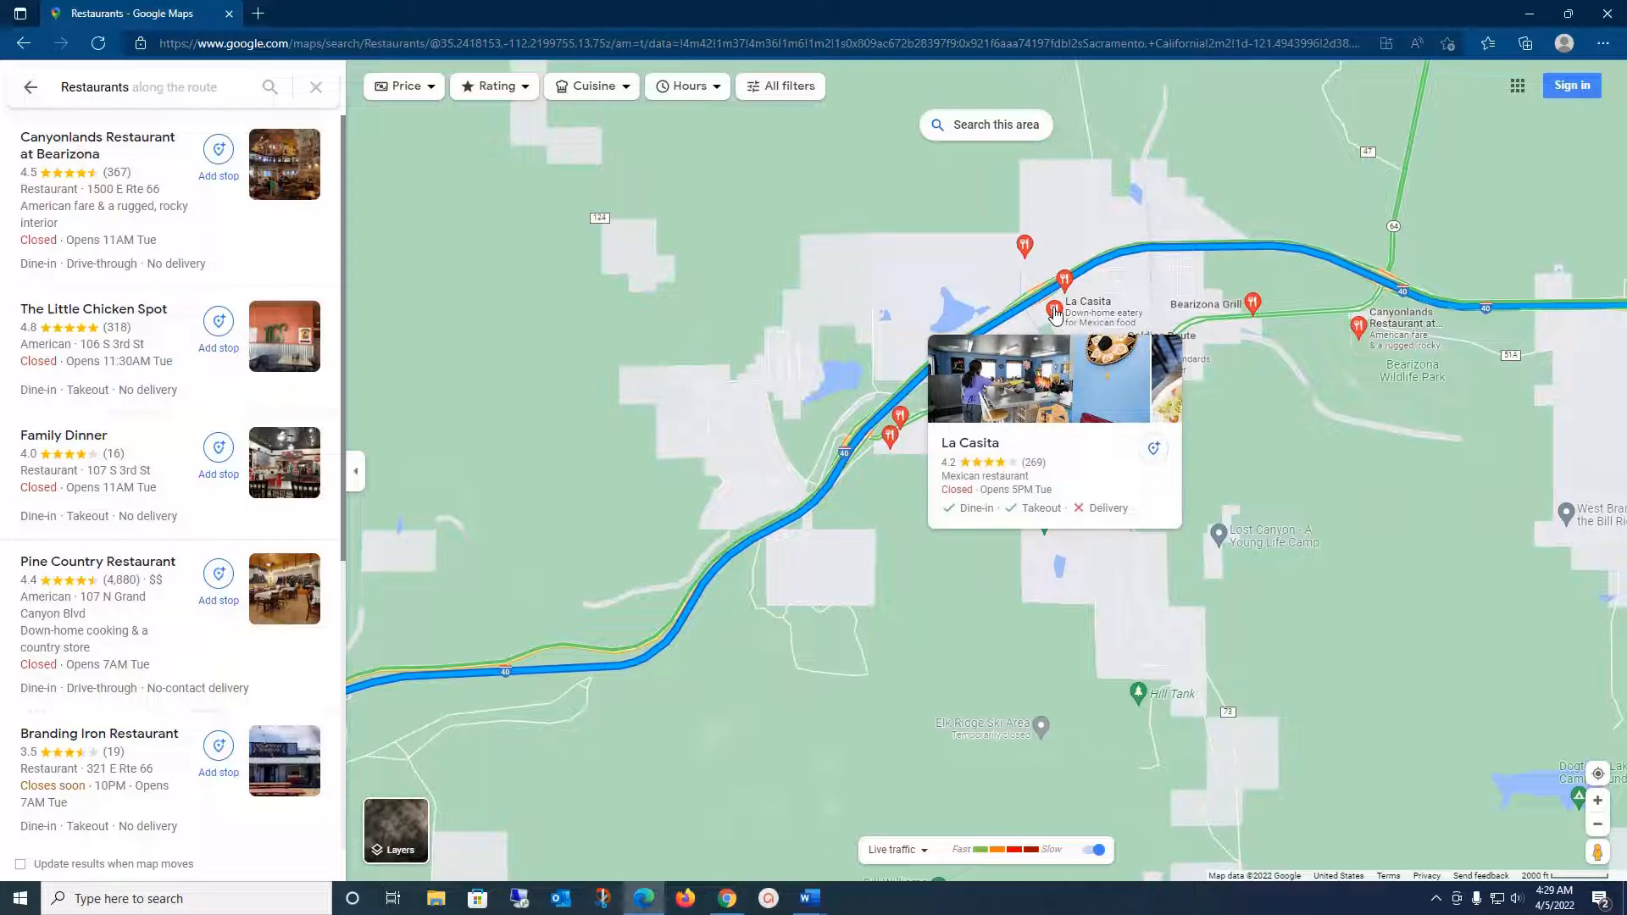
mouse_move(1064, 282)
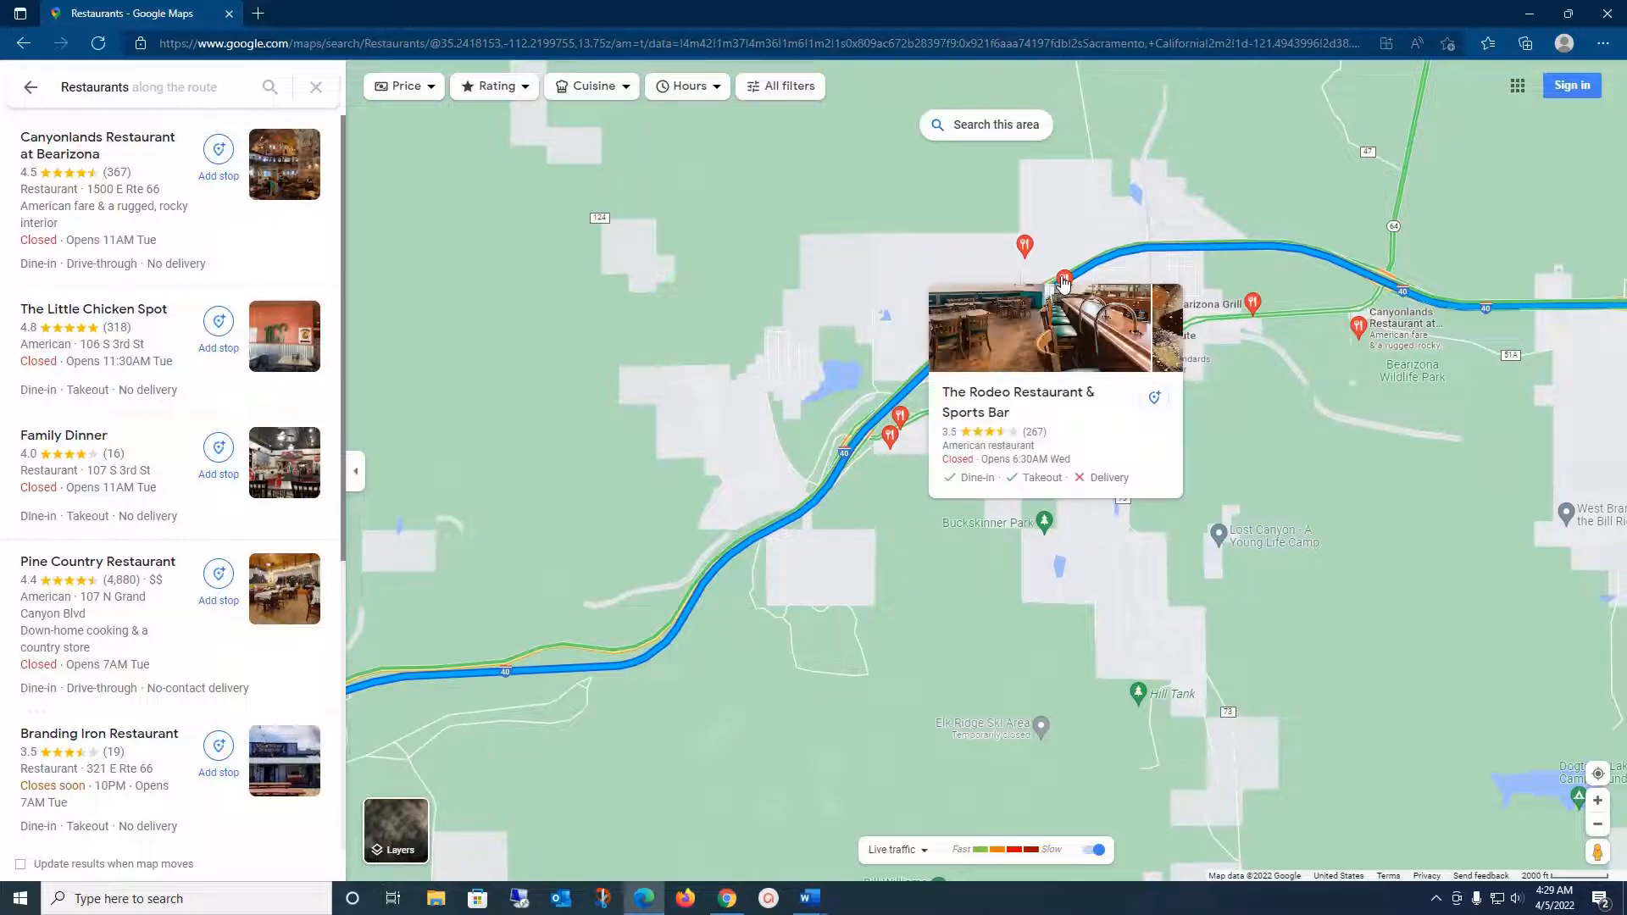
mouse_move(1252, 305)
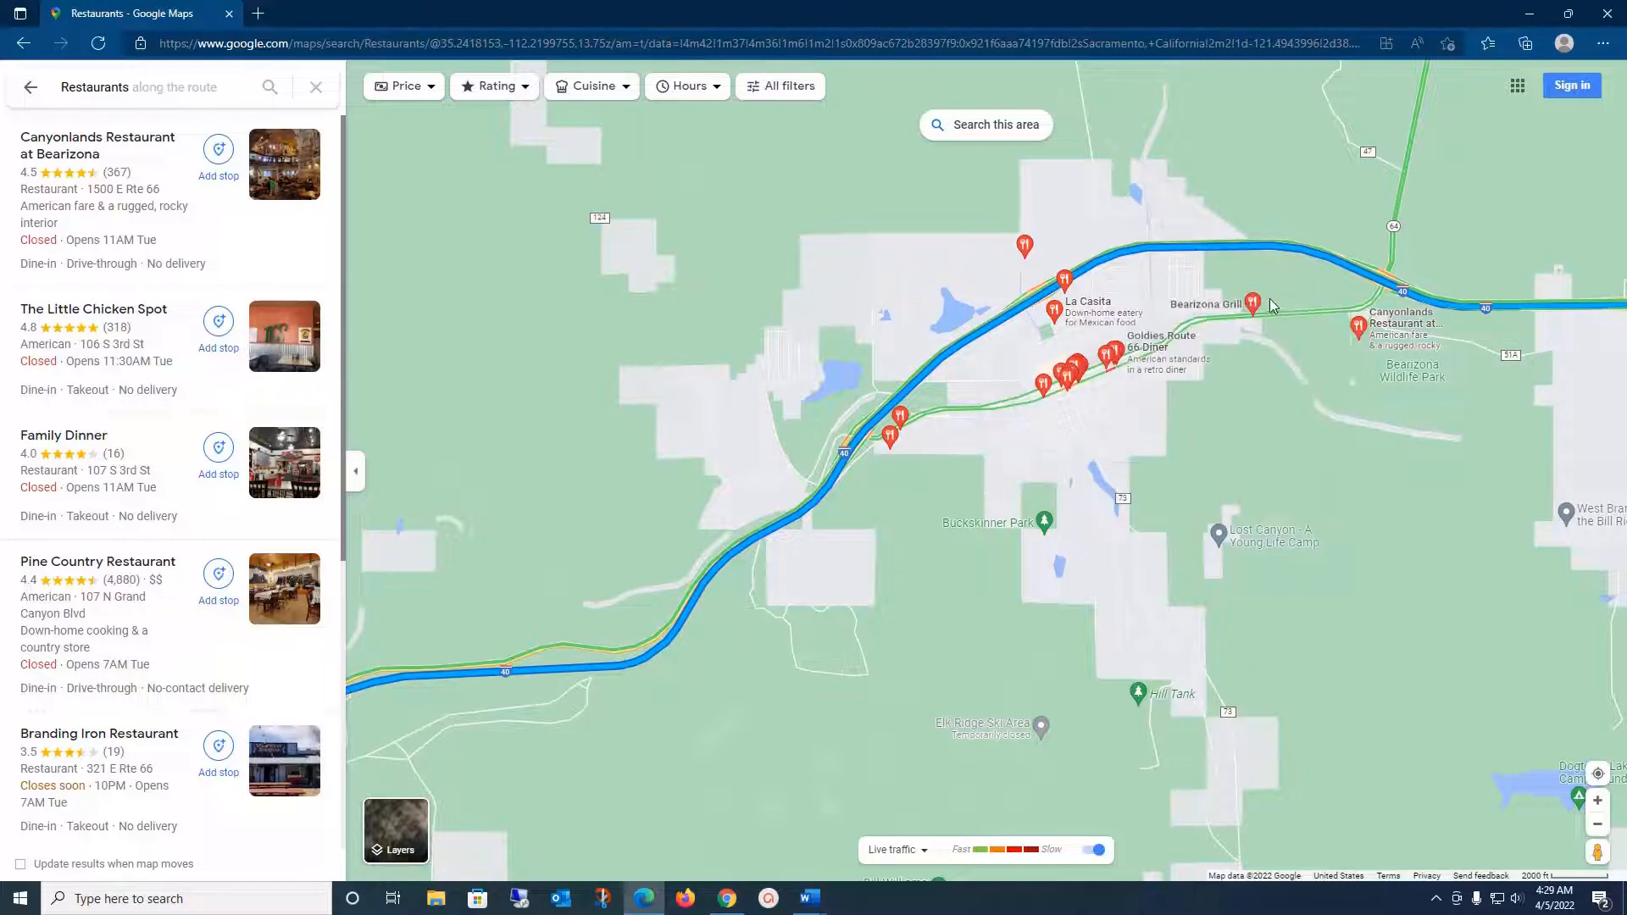
left_click(1360, 425)
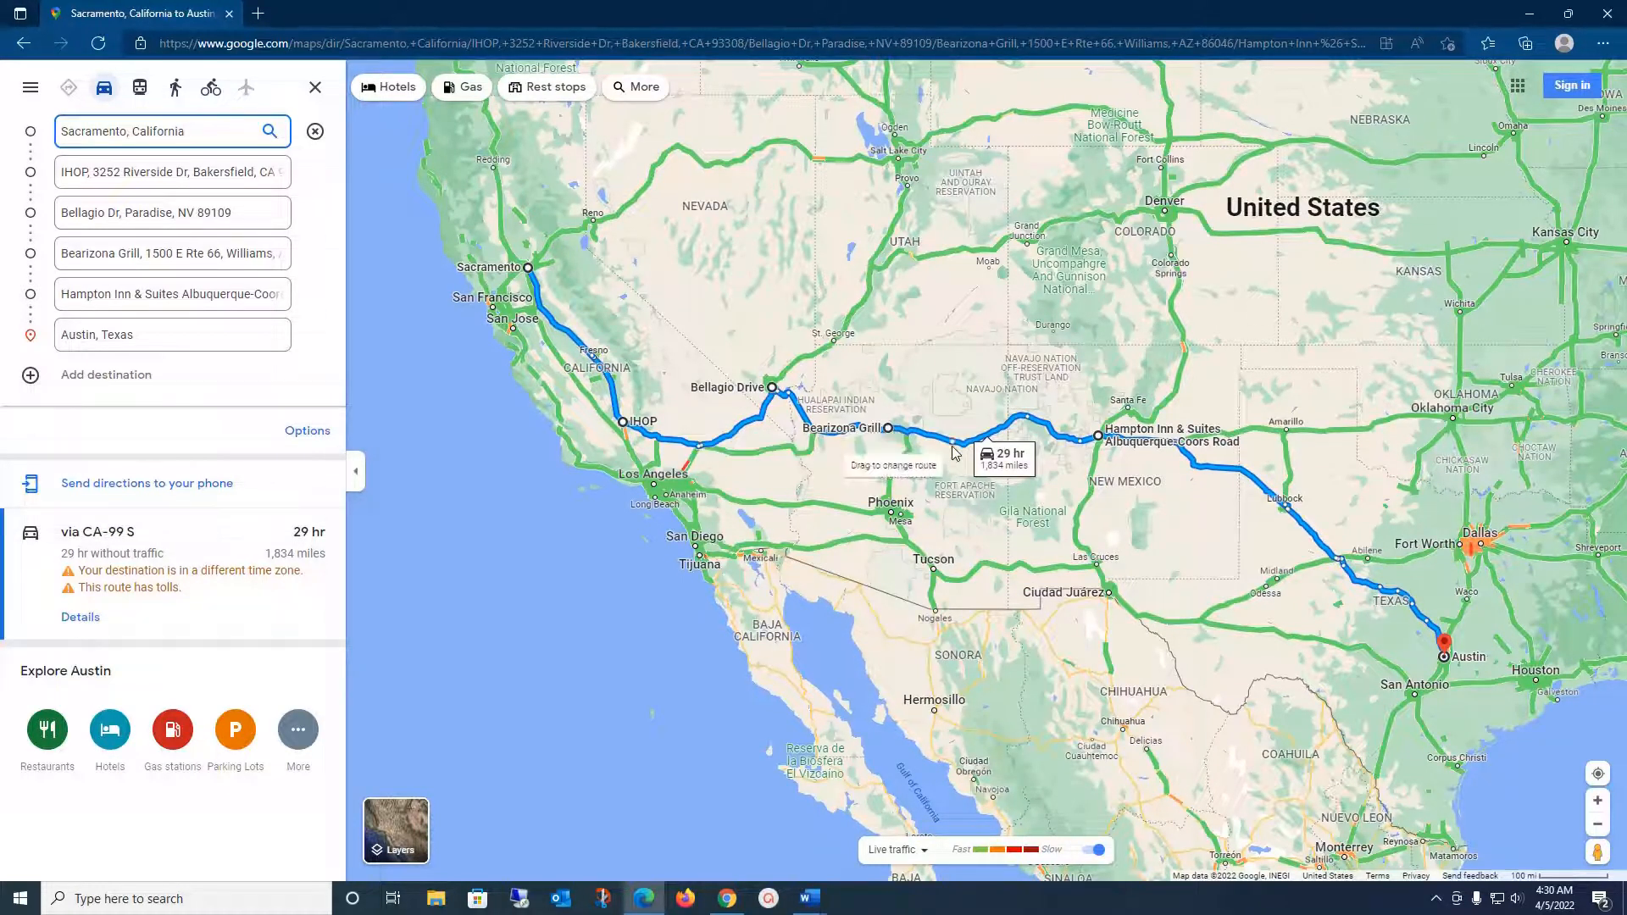
Step: Open the turn-by-turn details of the route and examine the legs before and after Bearizona Grill through to Austin
left_click(85, 618)
scroll(243, 533, "down", 8)
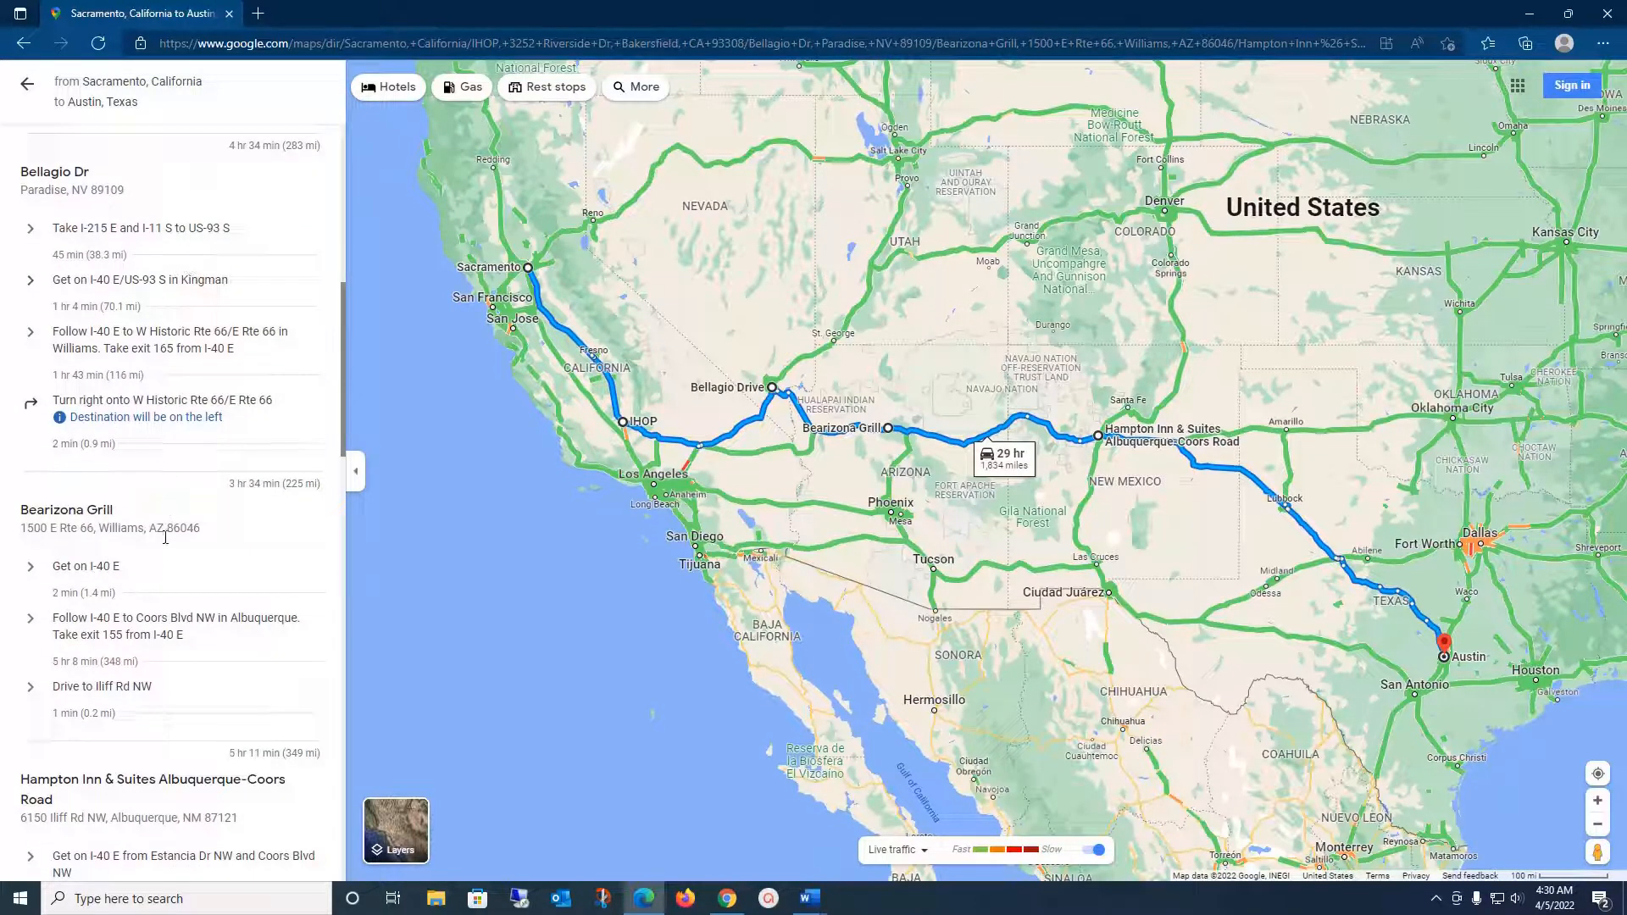
scroll(165, 537, "down", 1)
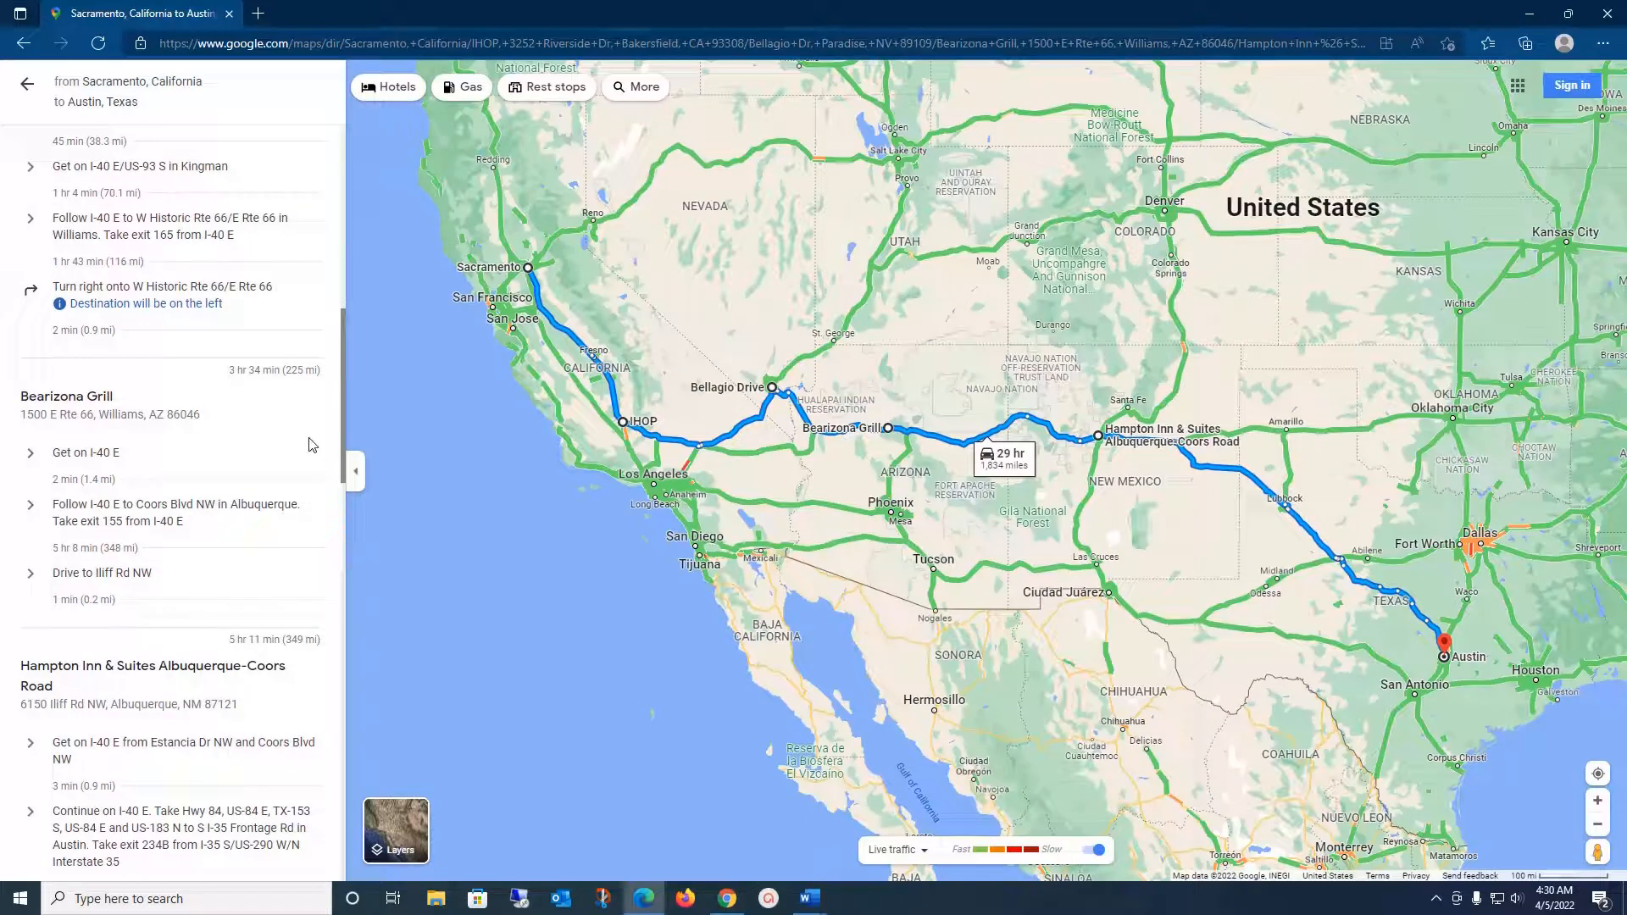
scroll(205, 536, "down", 2)
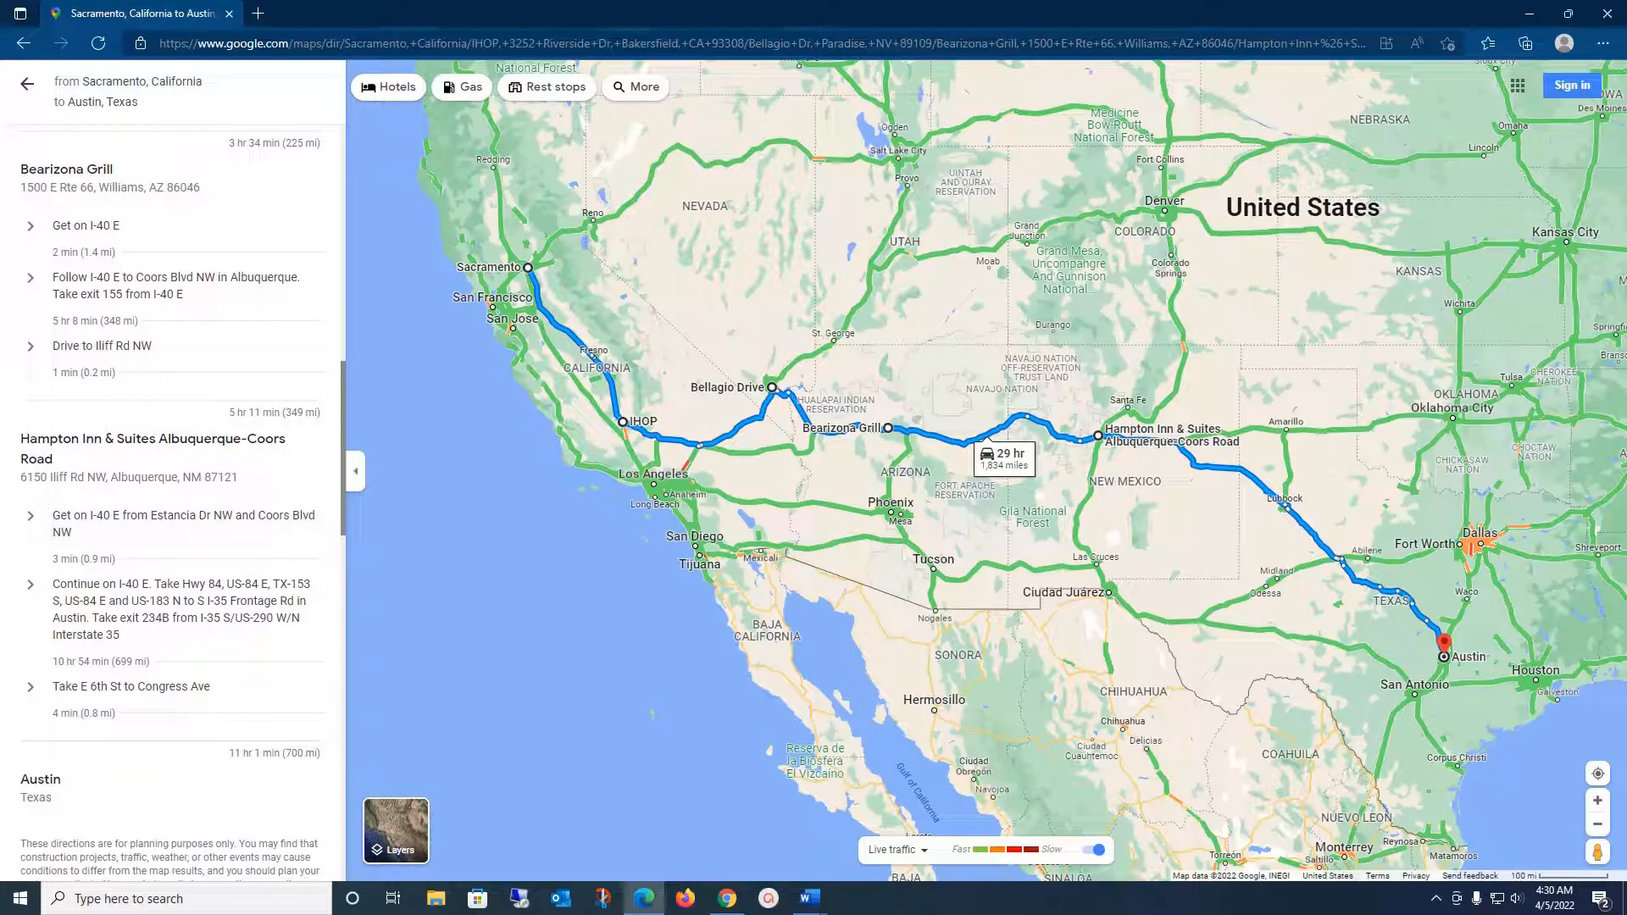
Step: Search for gas stations along the route with the map focused on the Albuquerque, New Mexico, area
left_click(810, 898)
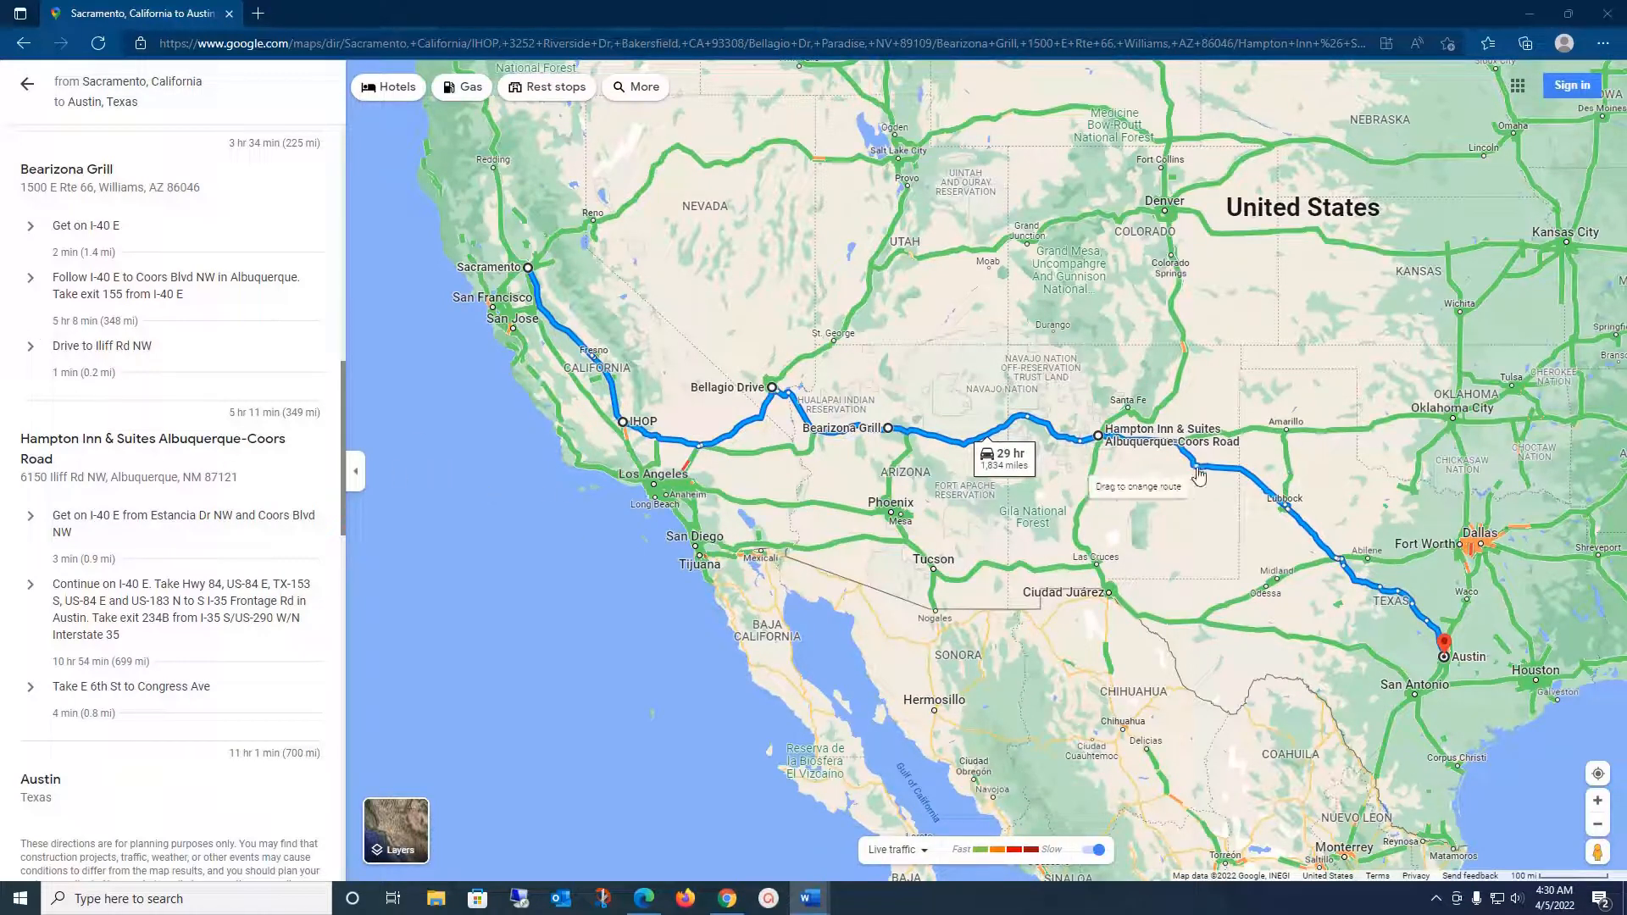
scroll(1122, 428, "up", 3)
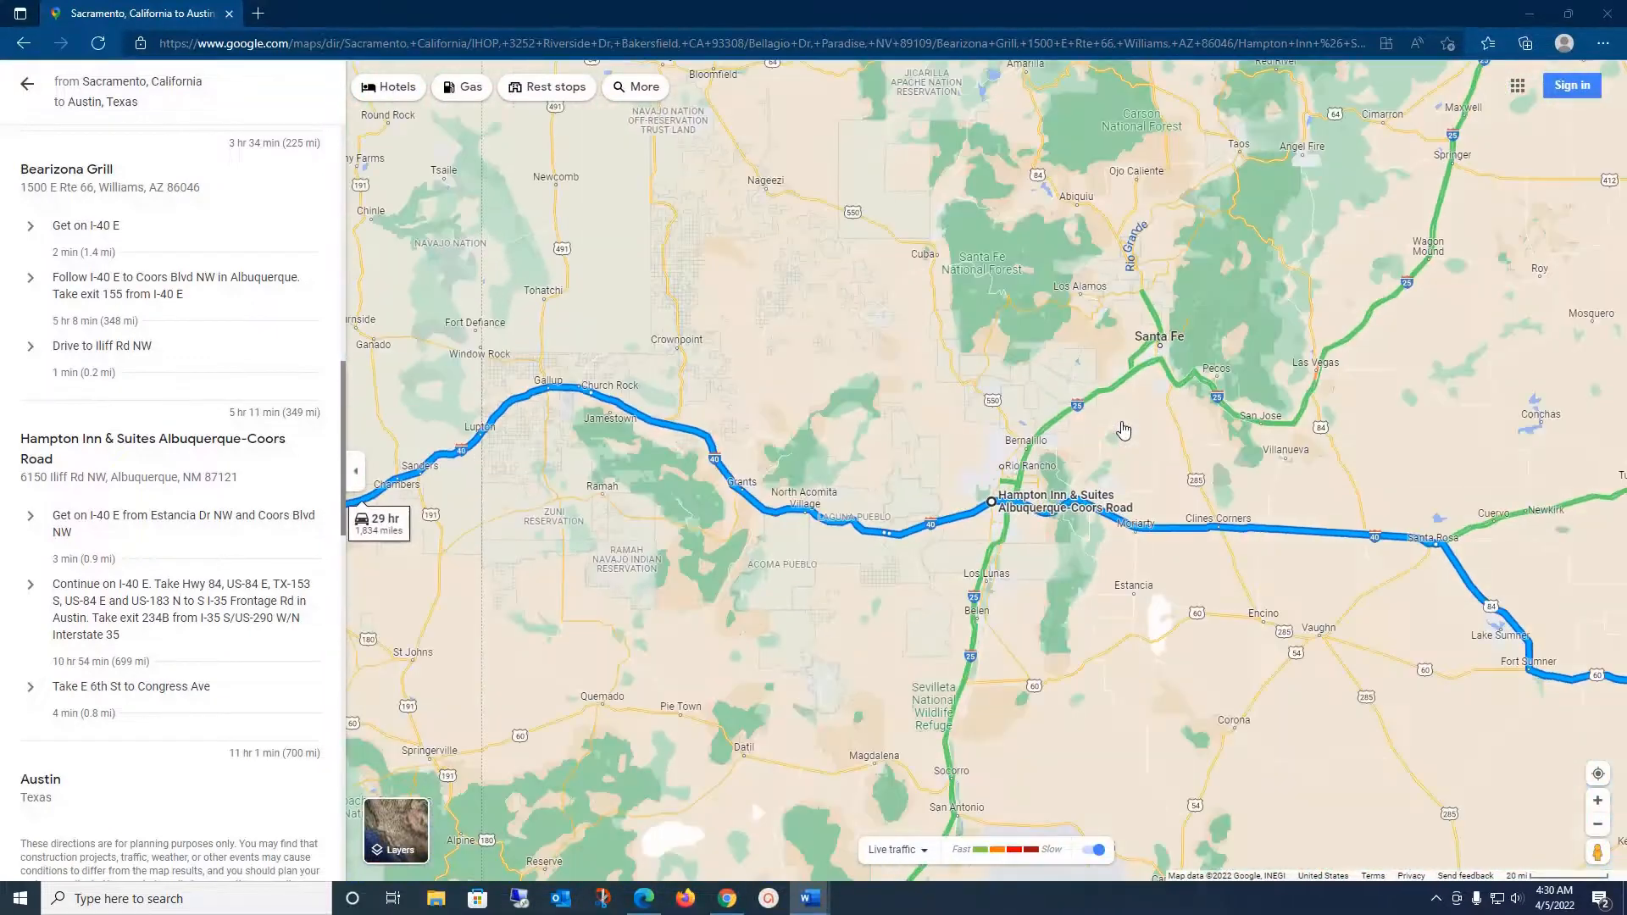
left_click(1050, 603)
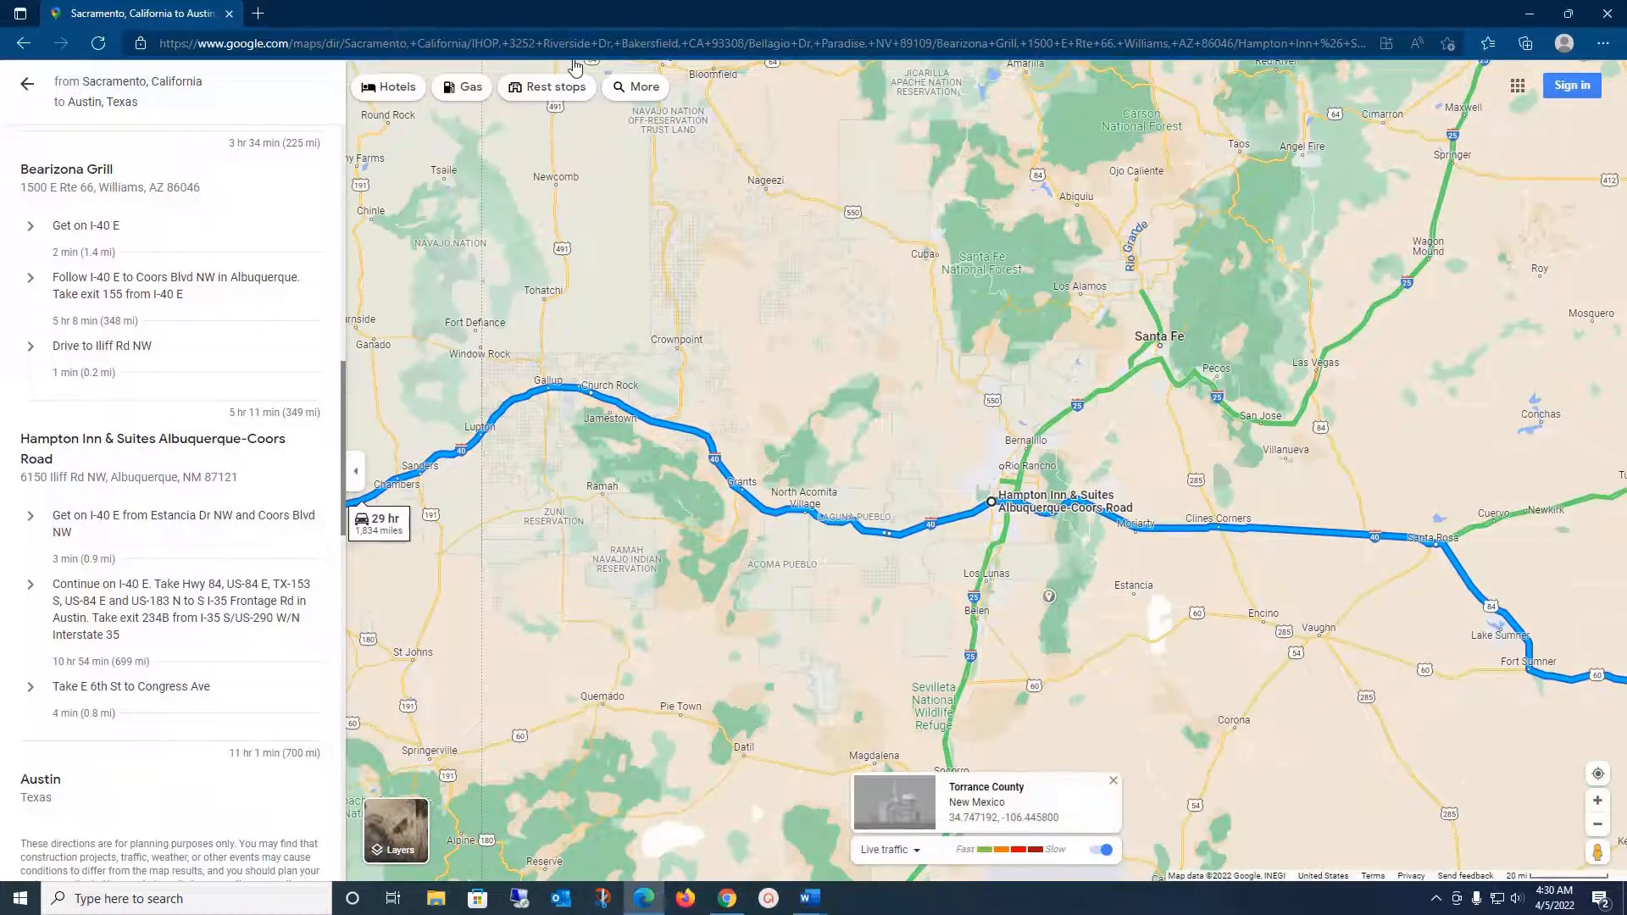
left_click(481, 95)
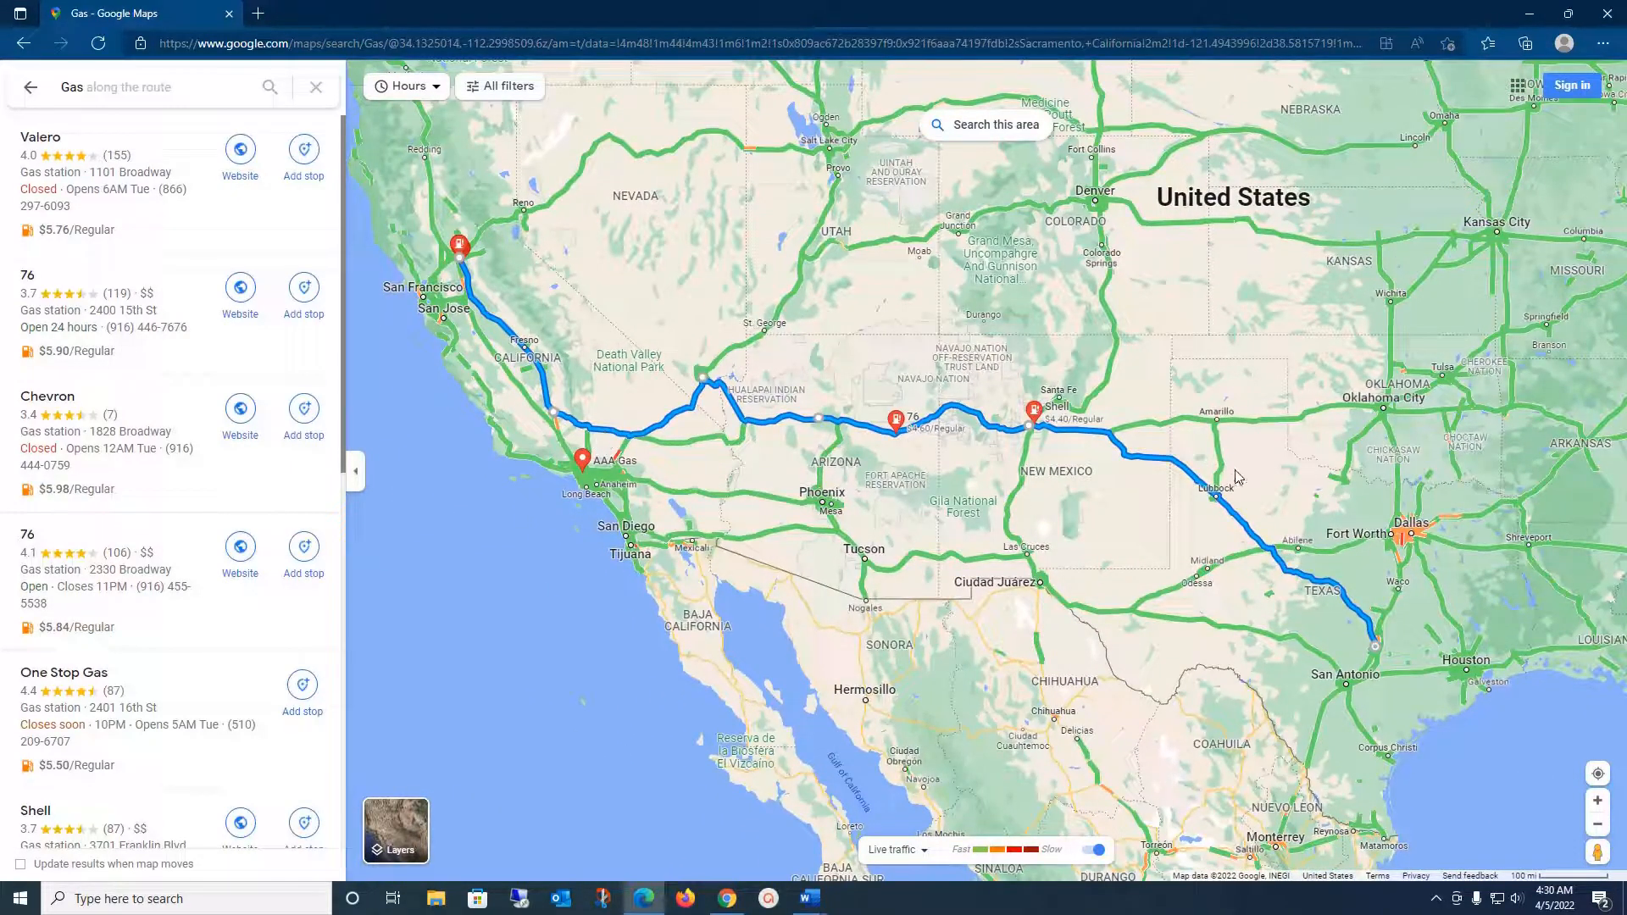
Step: Rerun the gas station search for the Lubbock, Texas, area and add the Phillips 66 at 4315 N Loop 289 as a stop
scroll(1223, 478, "up", 3)
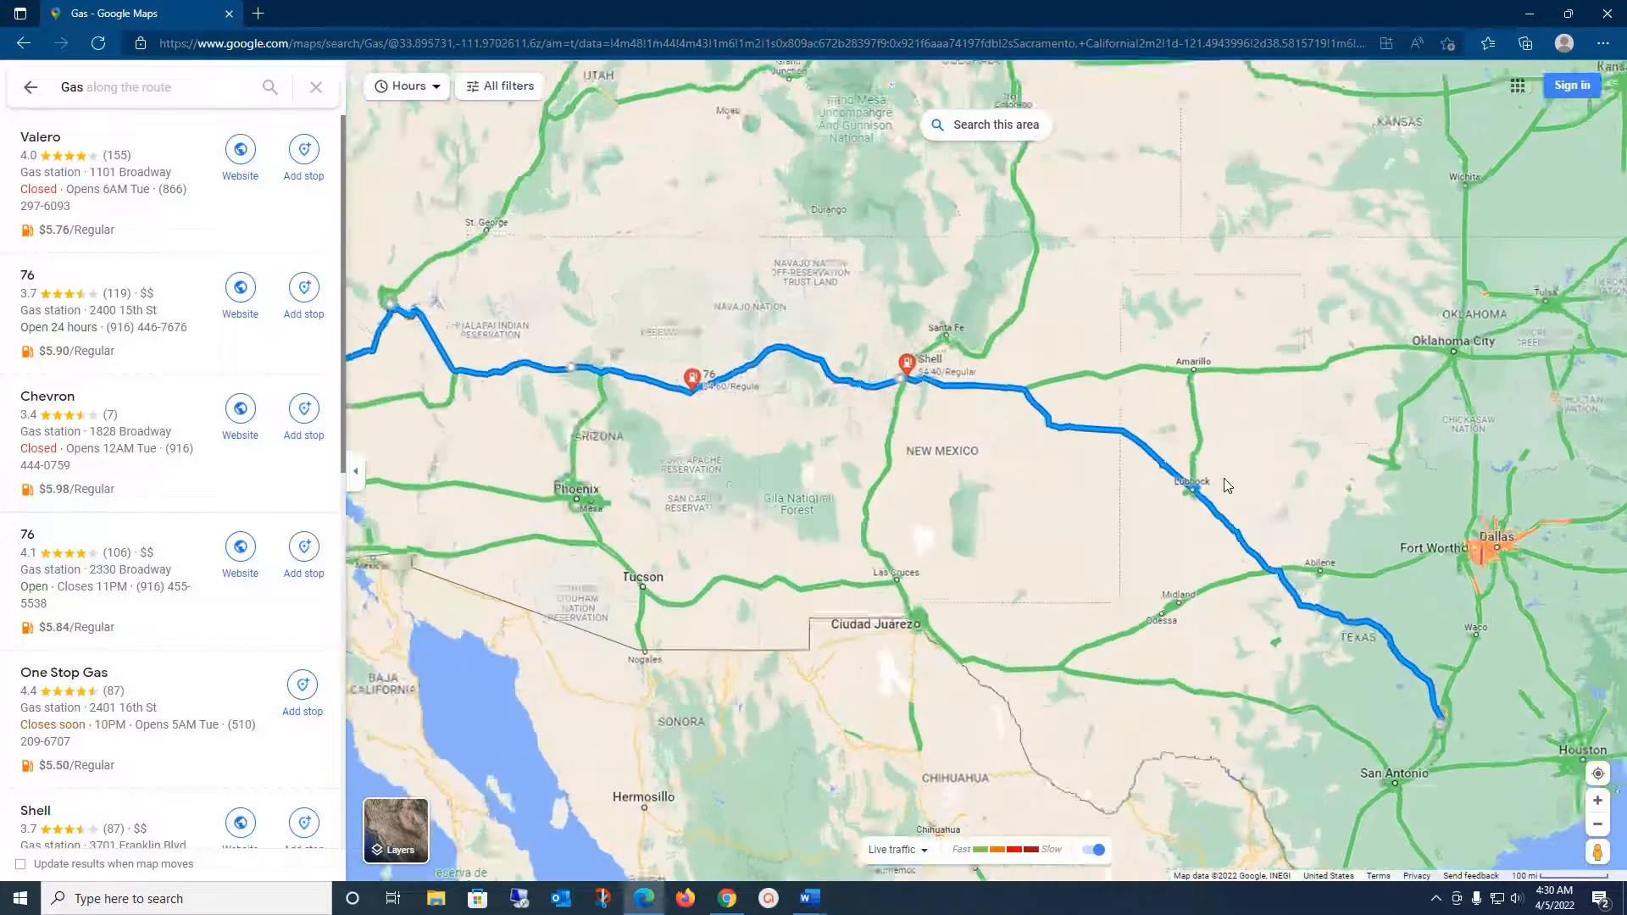
scroll(1223, 480, "up", 2)
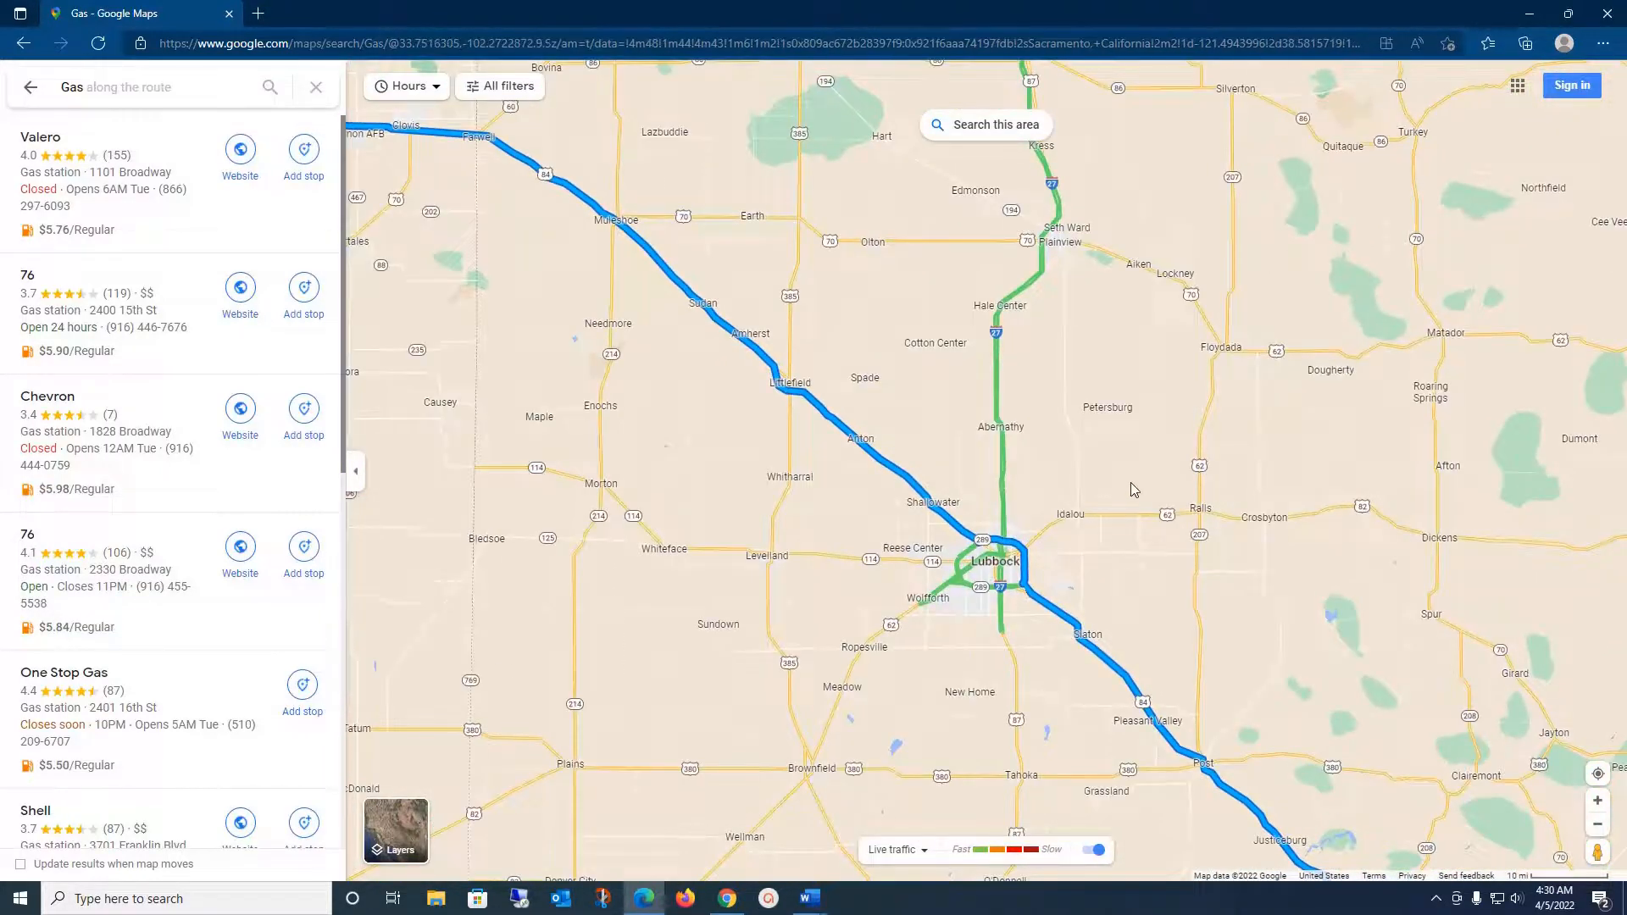
scroll(1130, 482, "up", 2)
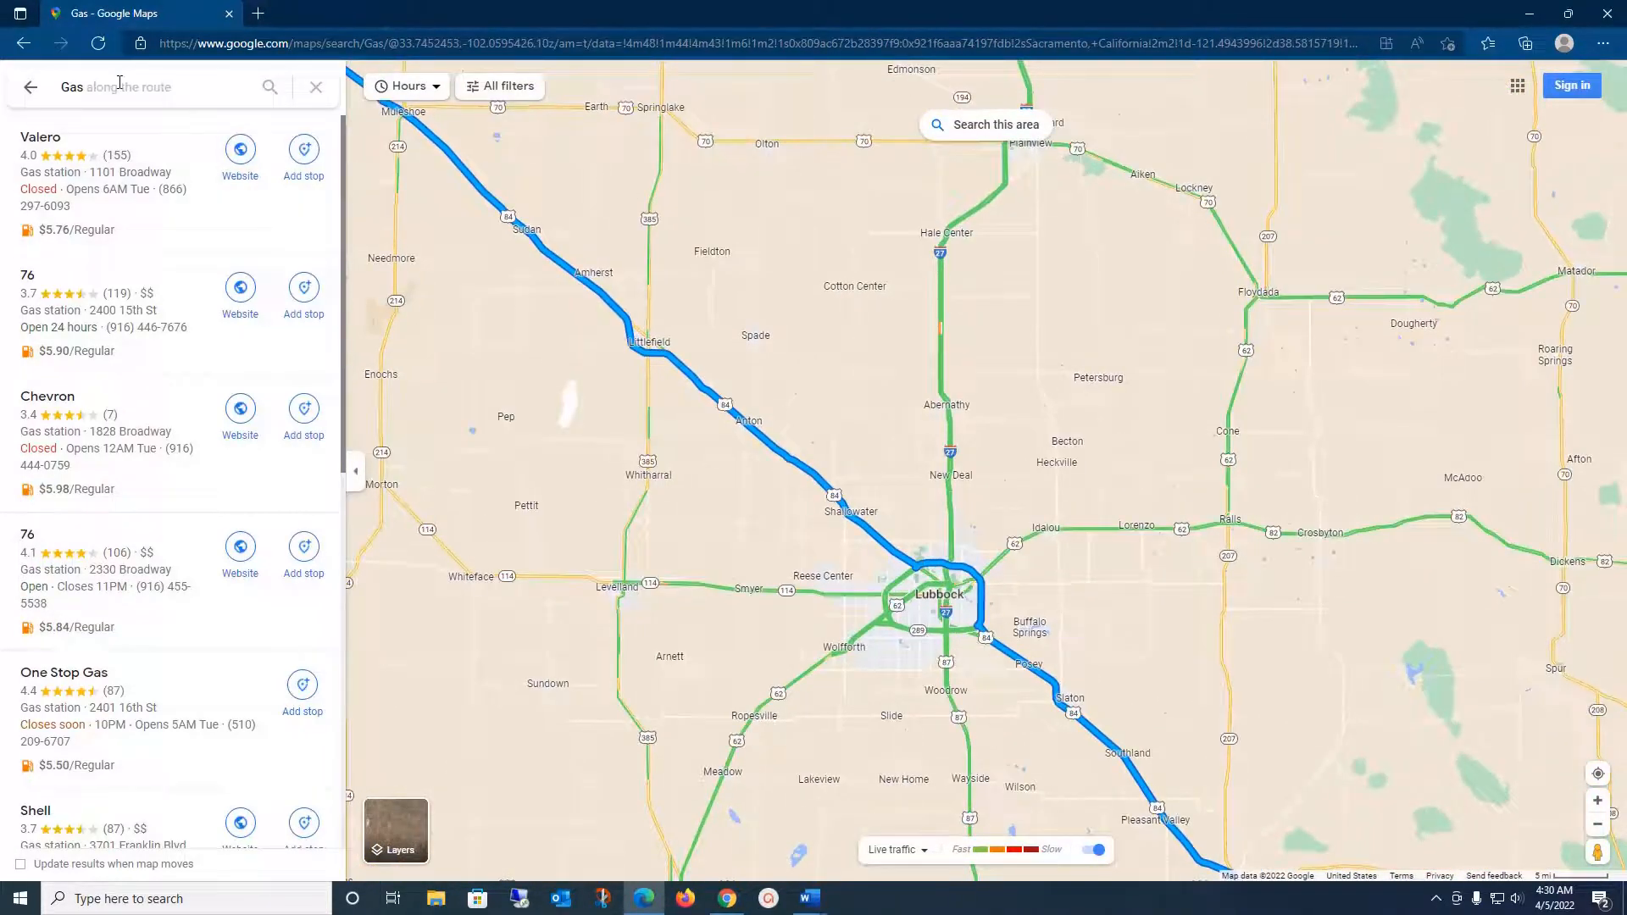
left_click(1013, 129)
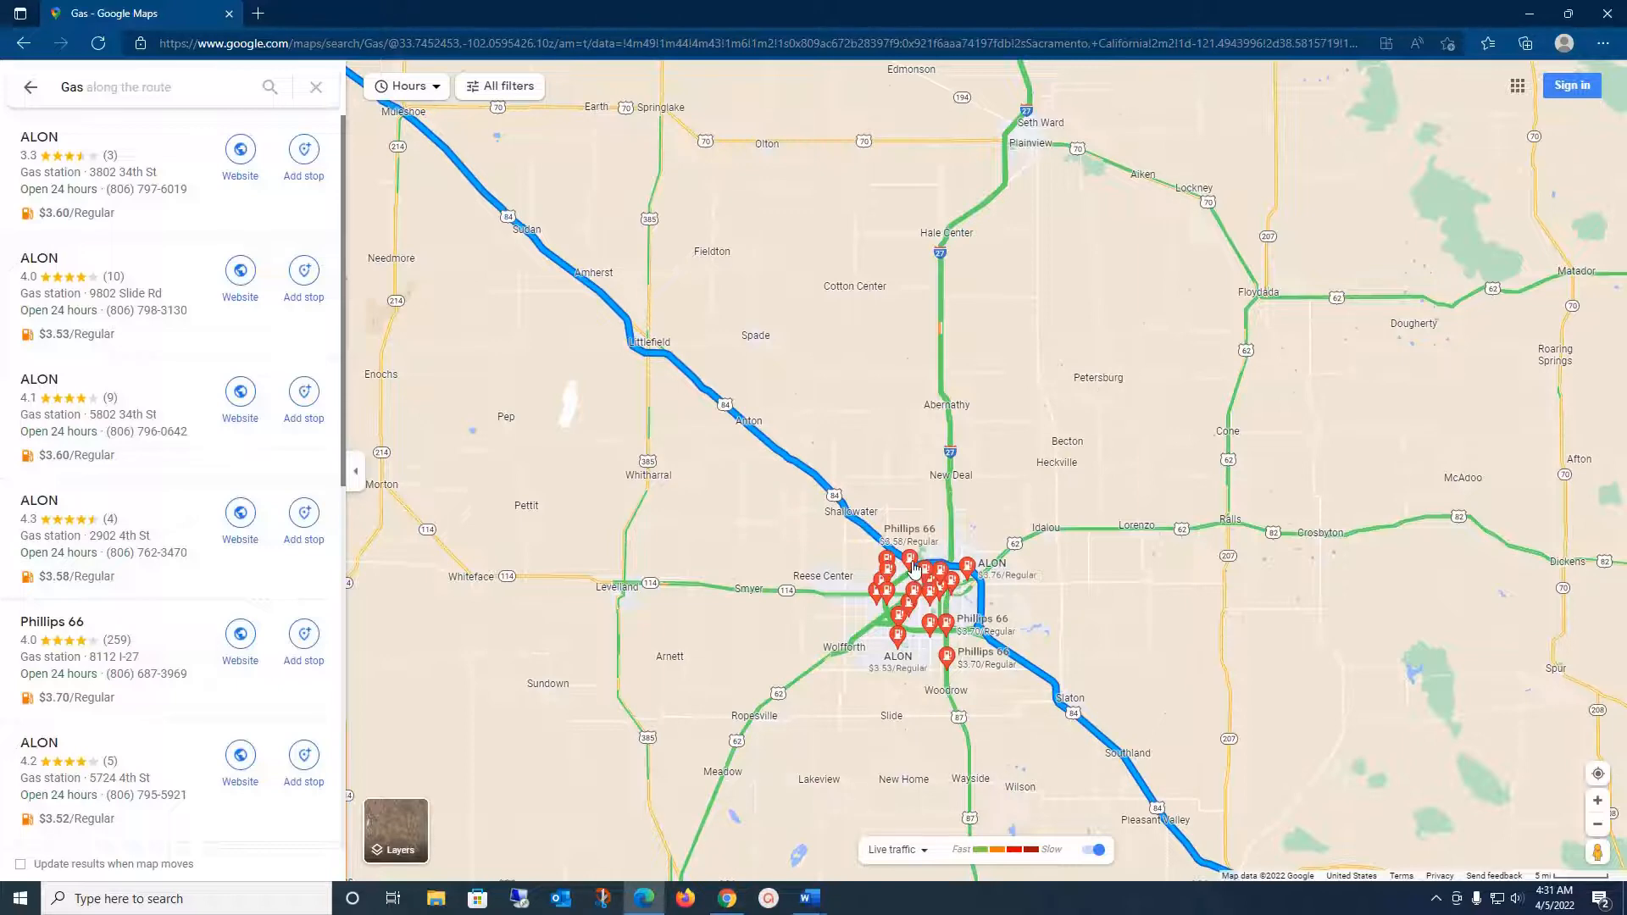
left_click(909, 560)
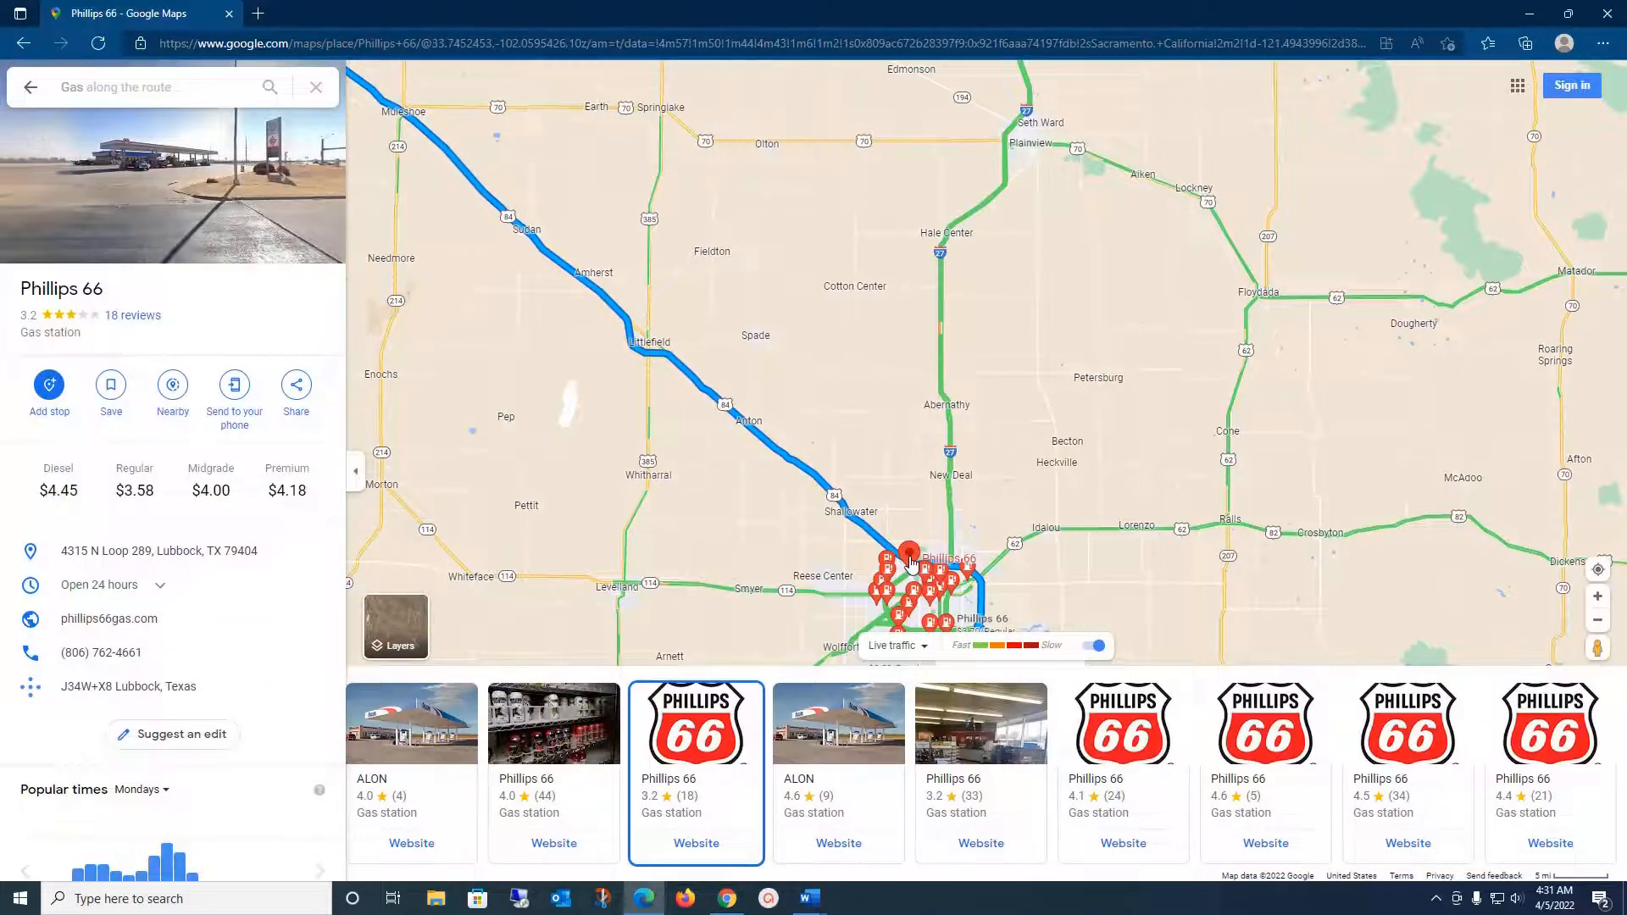
left_click(54, 391)
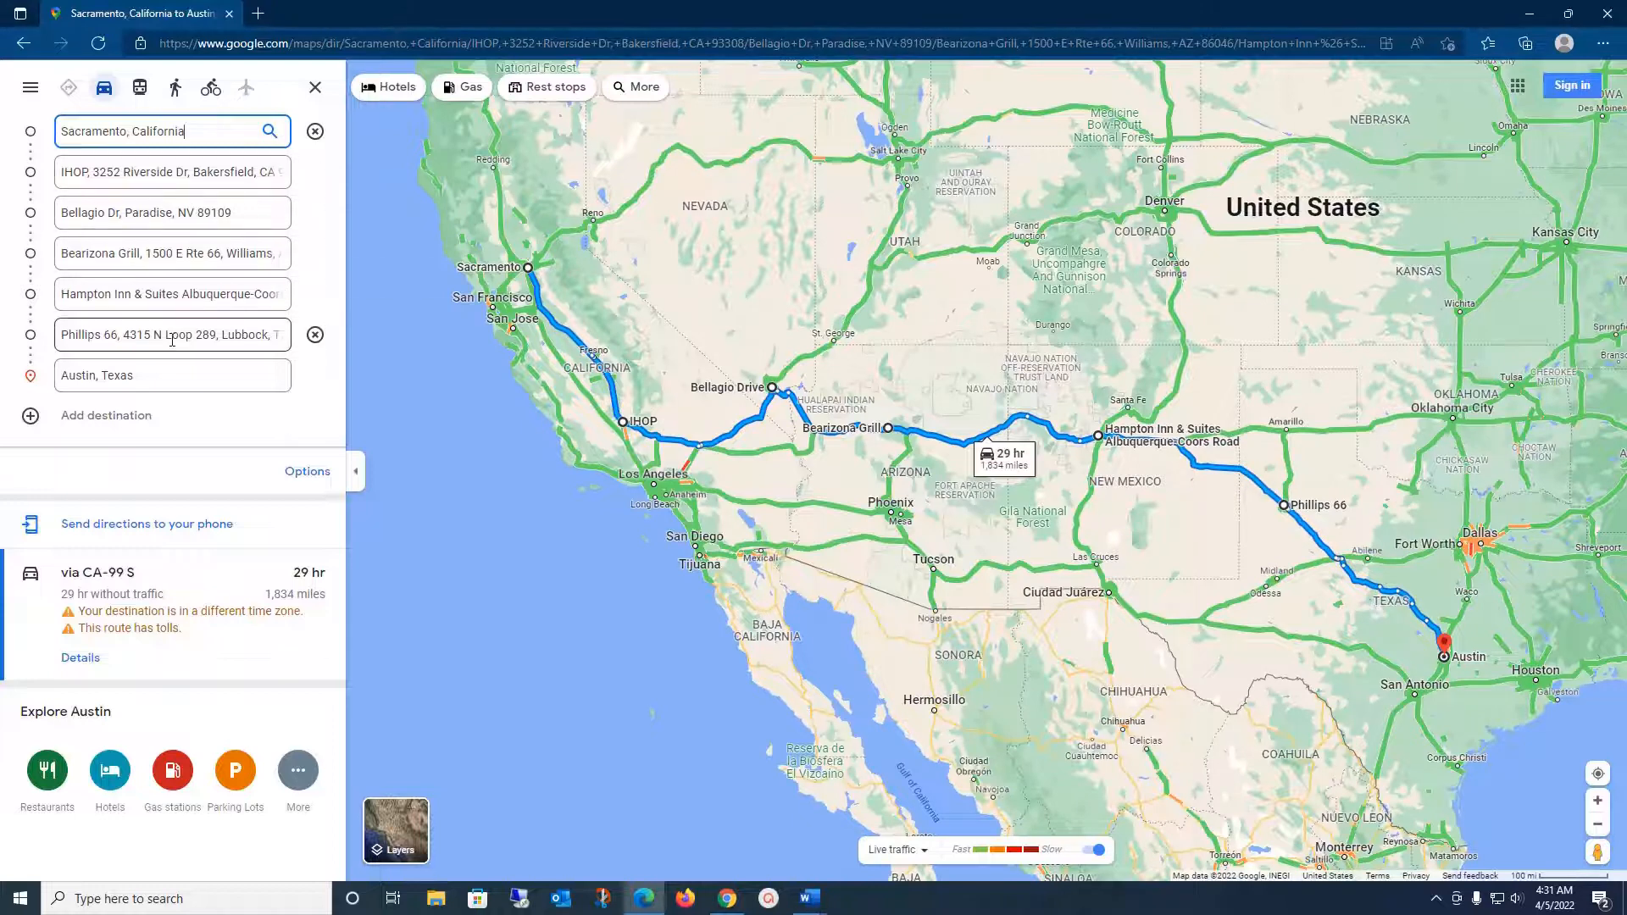
Step: Add Abilene, Texas, as a destination and reorder it so that it comes just before Austin
left_click(40, 420)
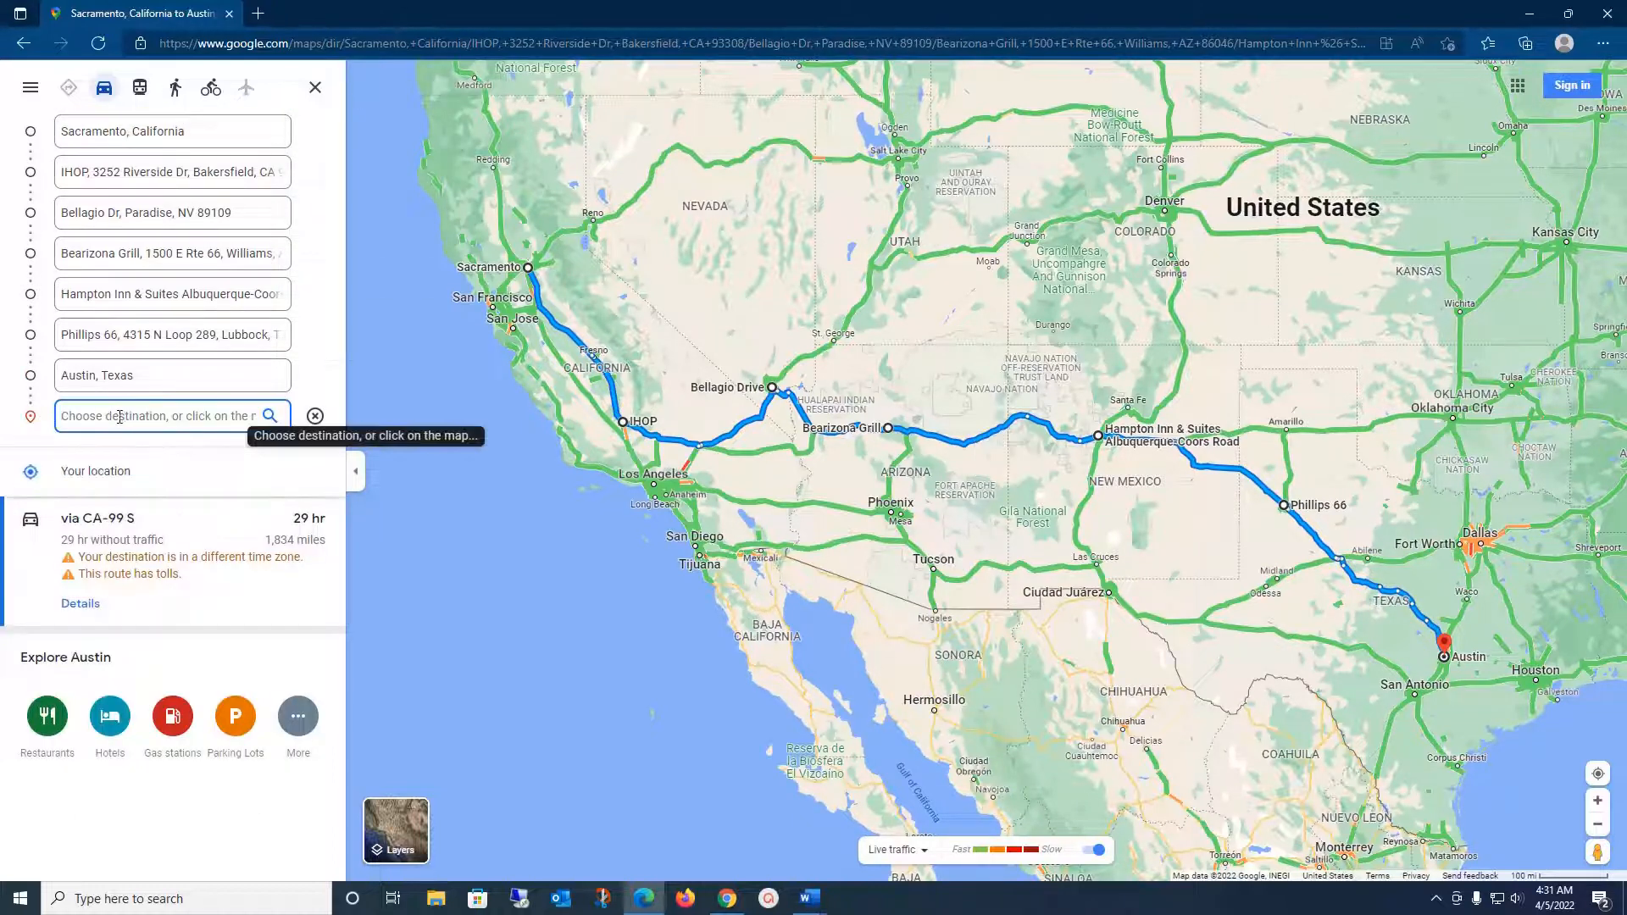
type("Abilene,")
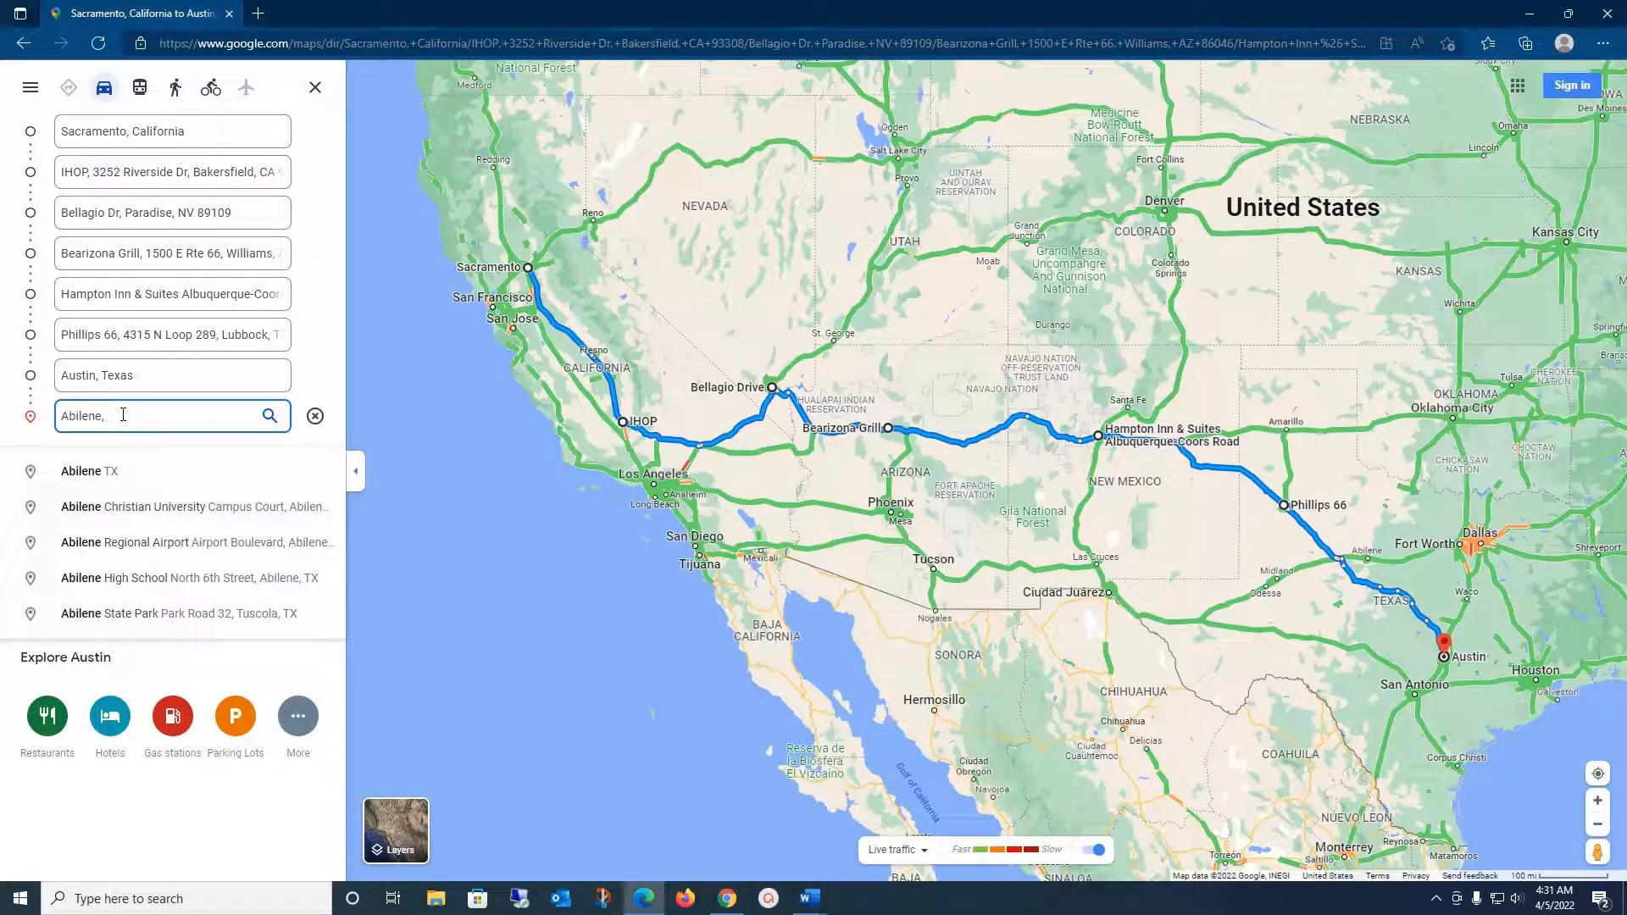
left_click(108, 472)
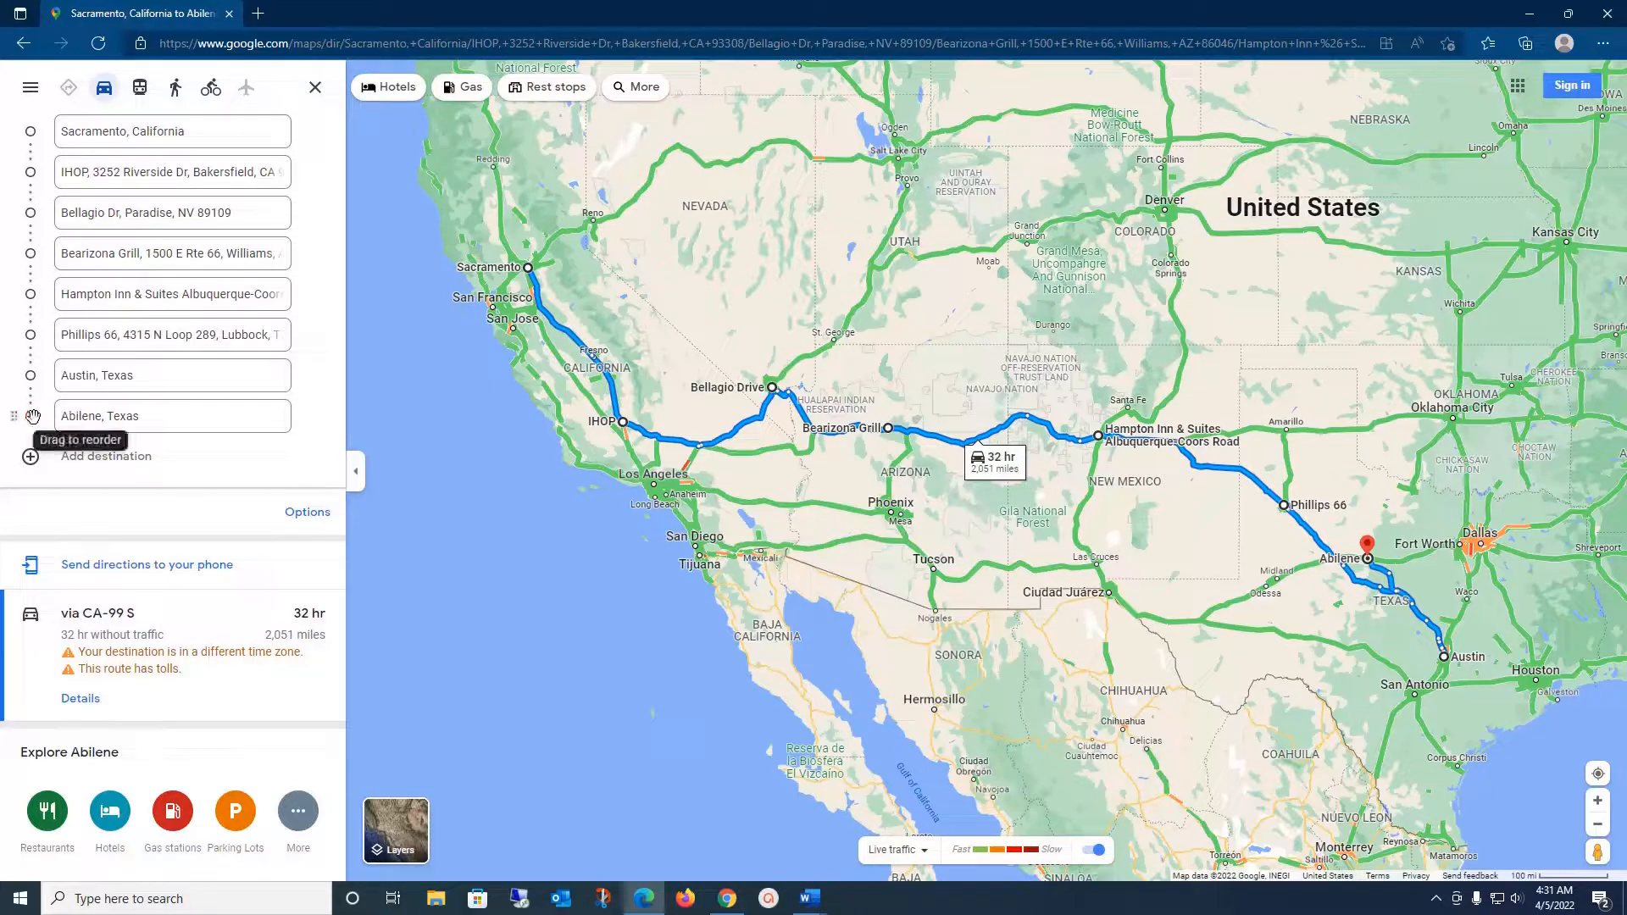
left_click_drag(30, 415, 32, 366)
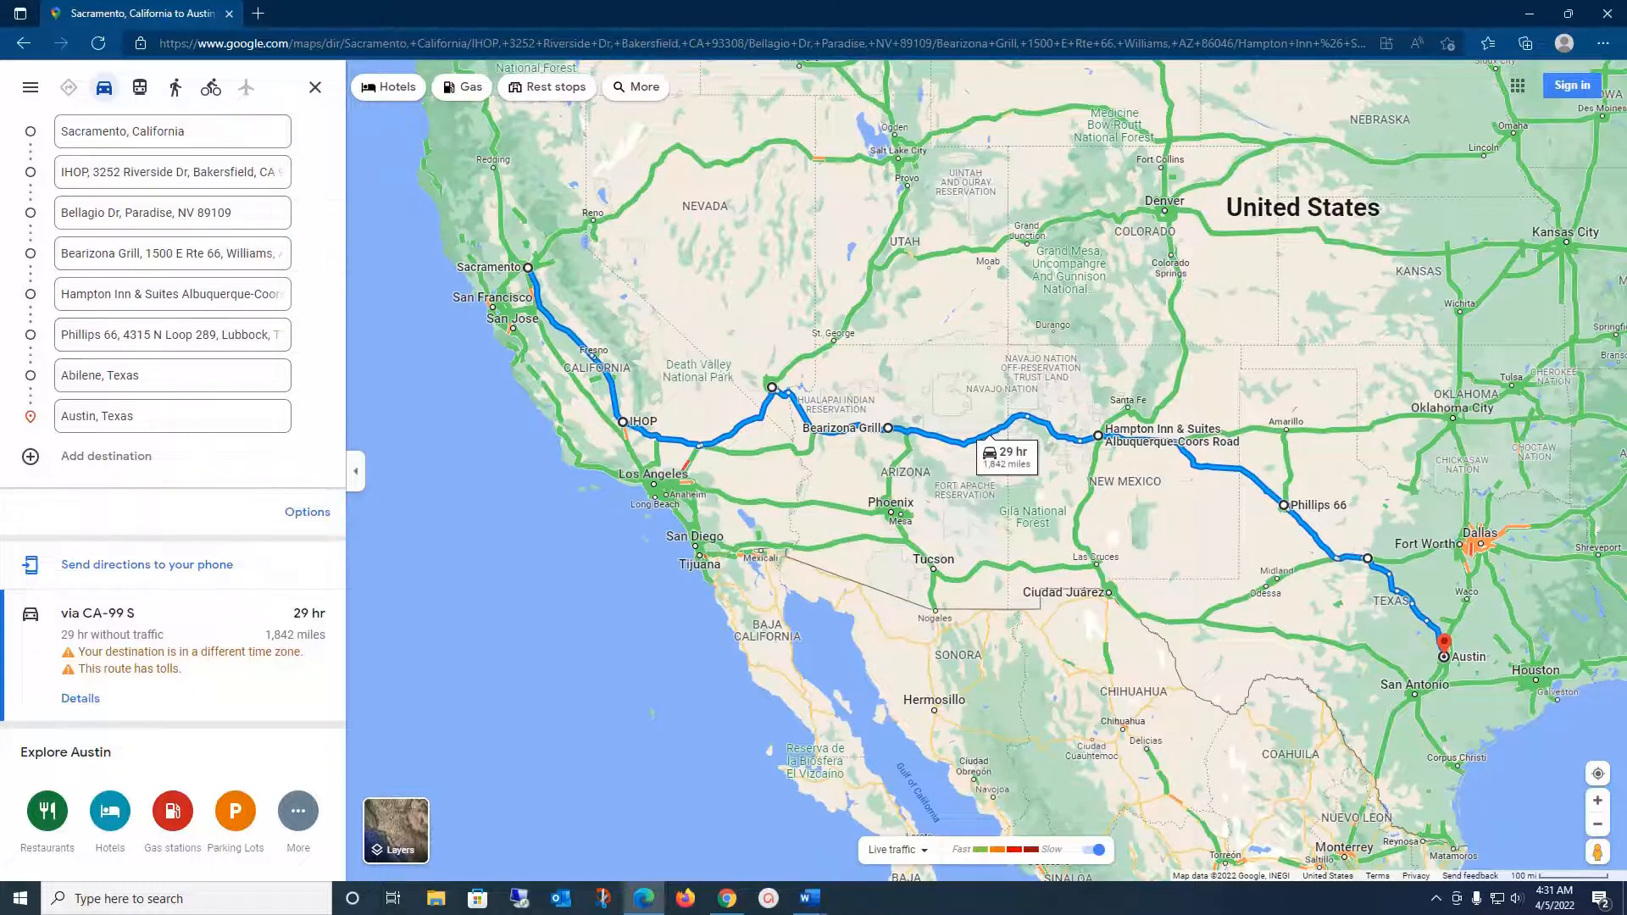
left_click(810, 898)
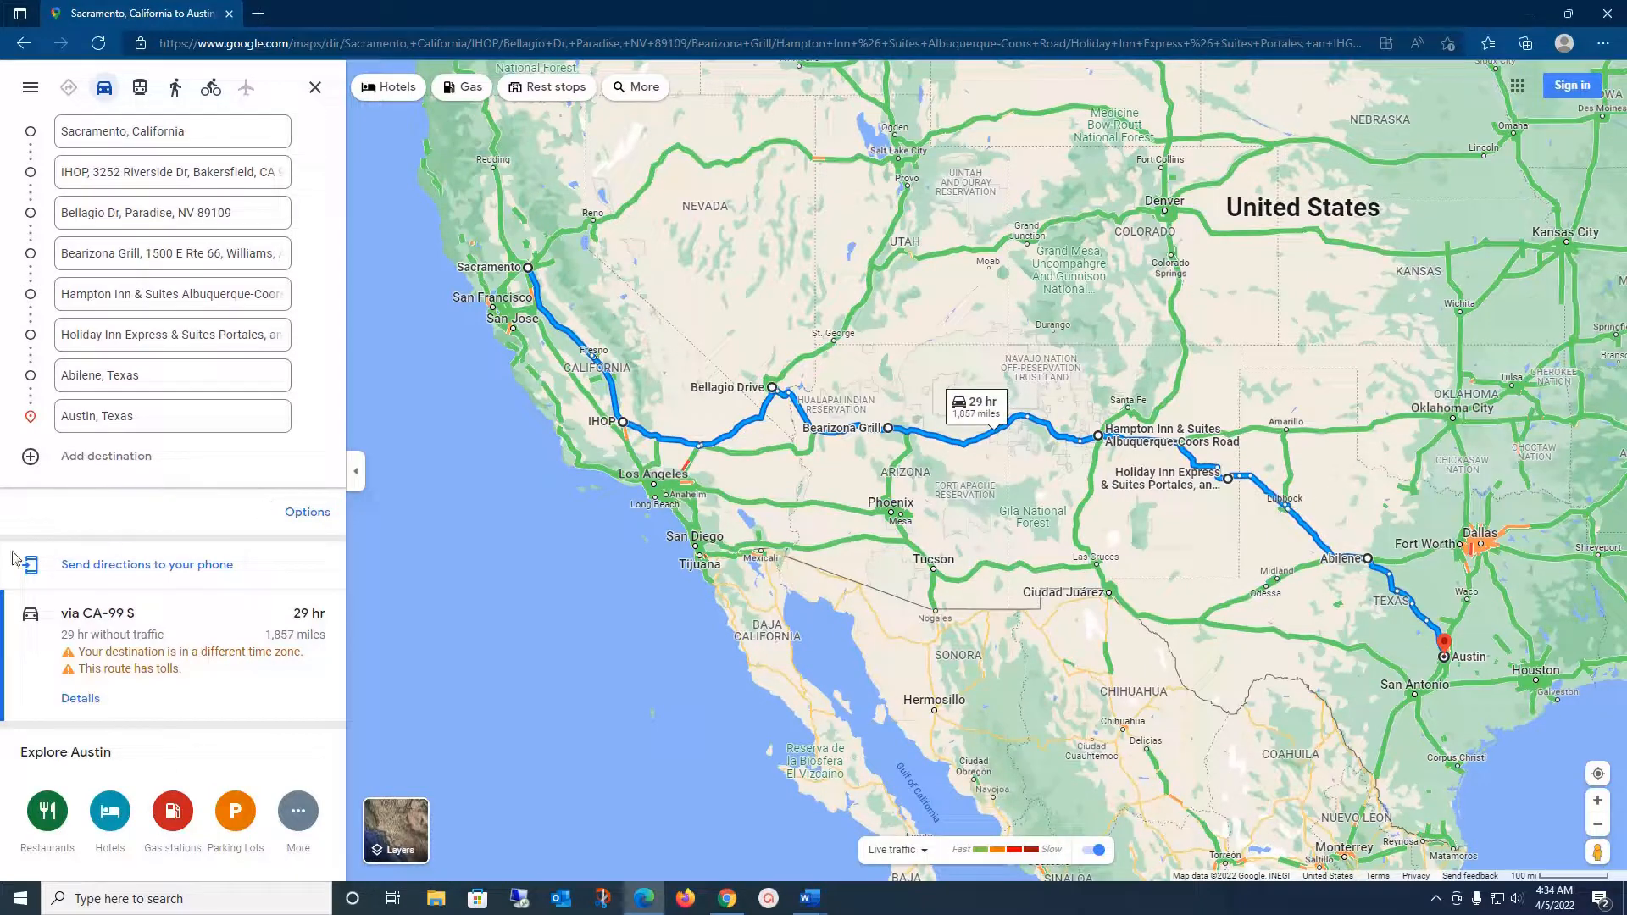
Step: Examine the turn-by-turn details of the route, checking each leg's driving time through to Austin, and return to the stop list
left_click(92, 697)
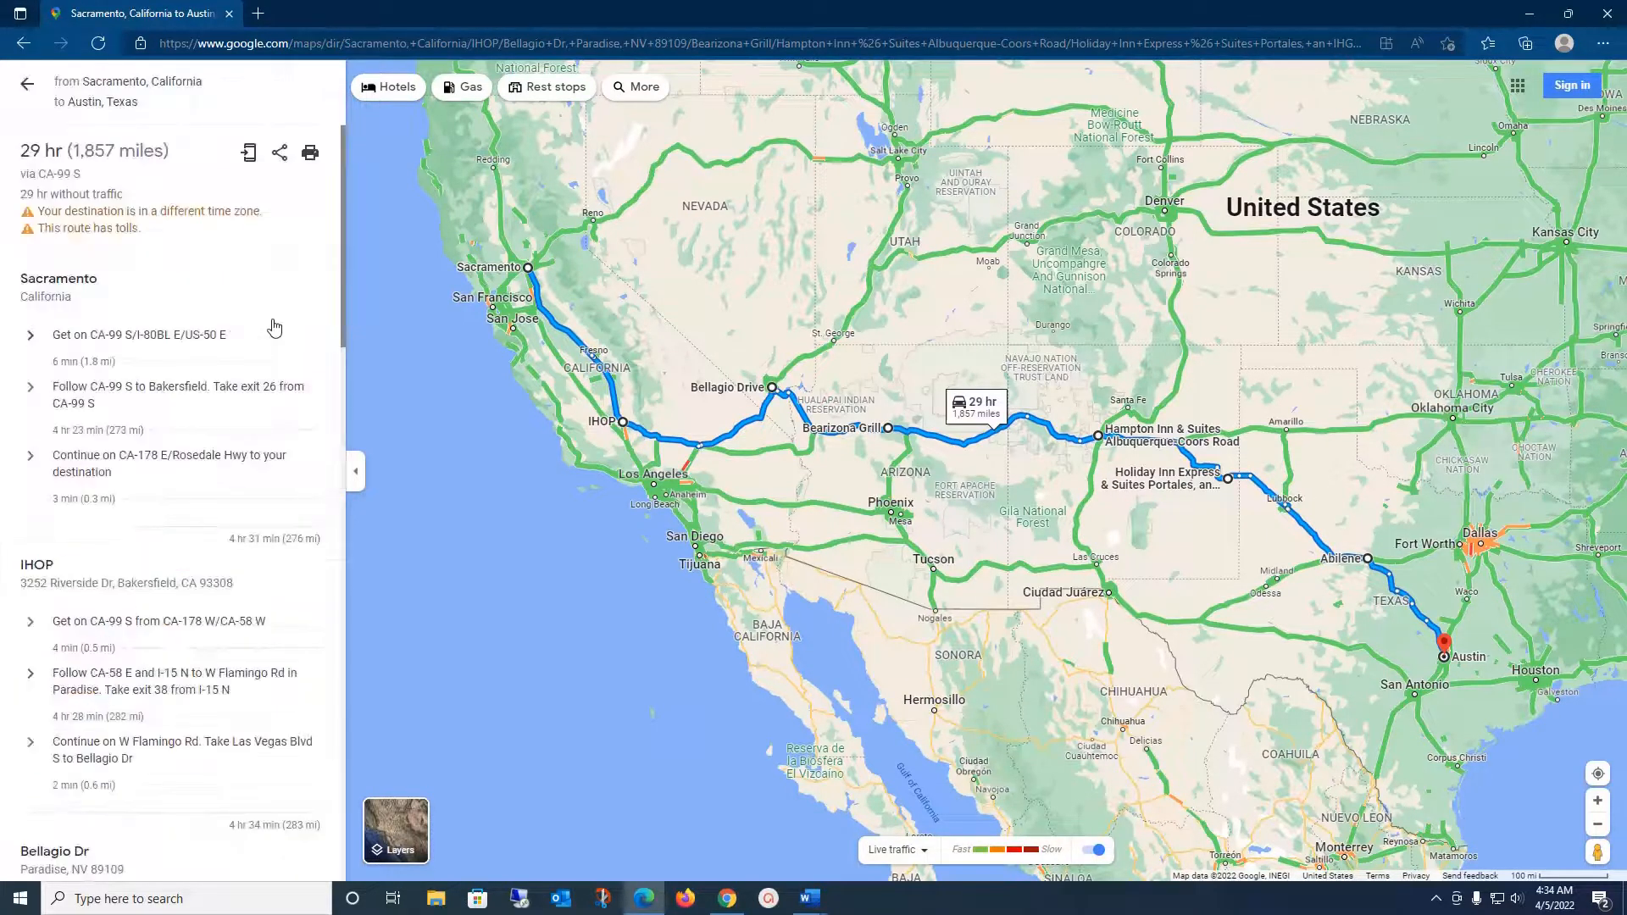
scroll(233, 440, "down", 14)
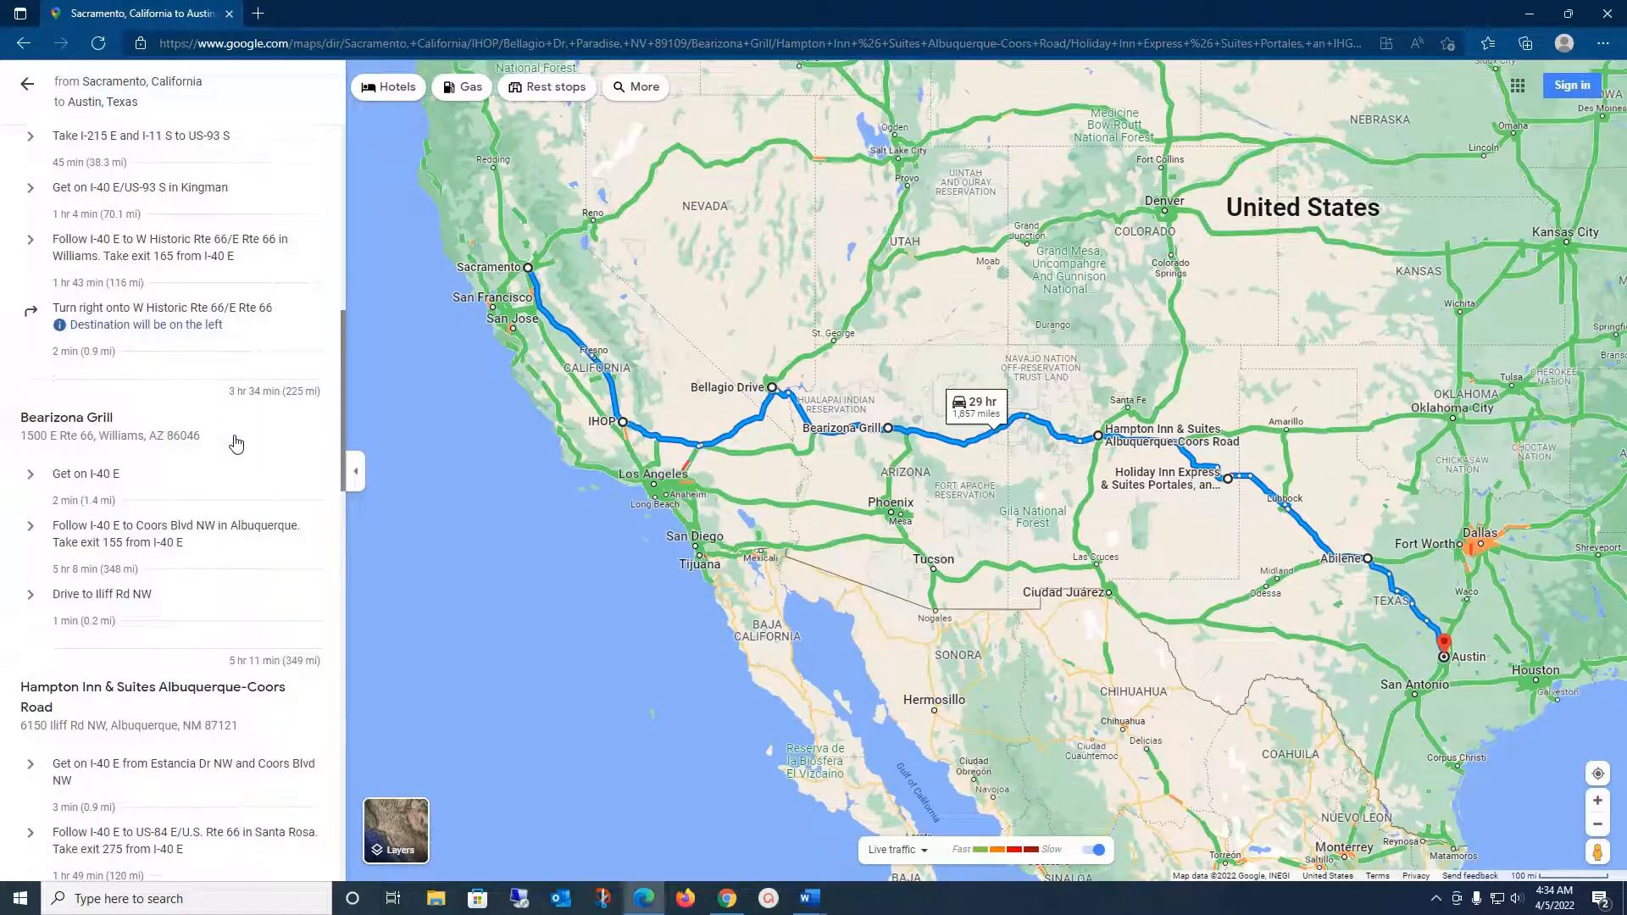
scroll(237, 442, "down", 3)
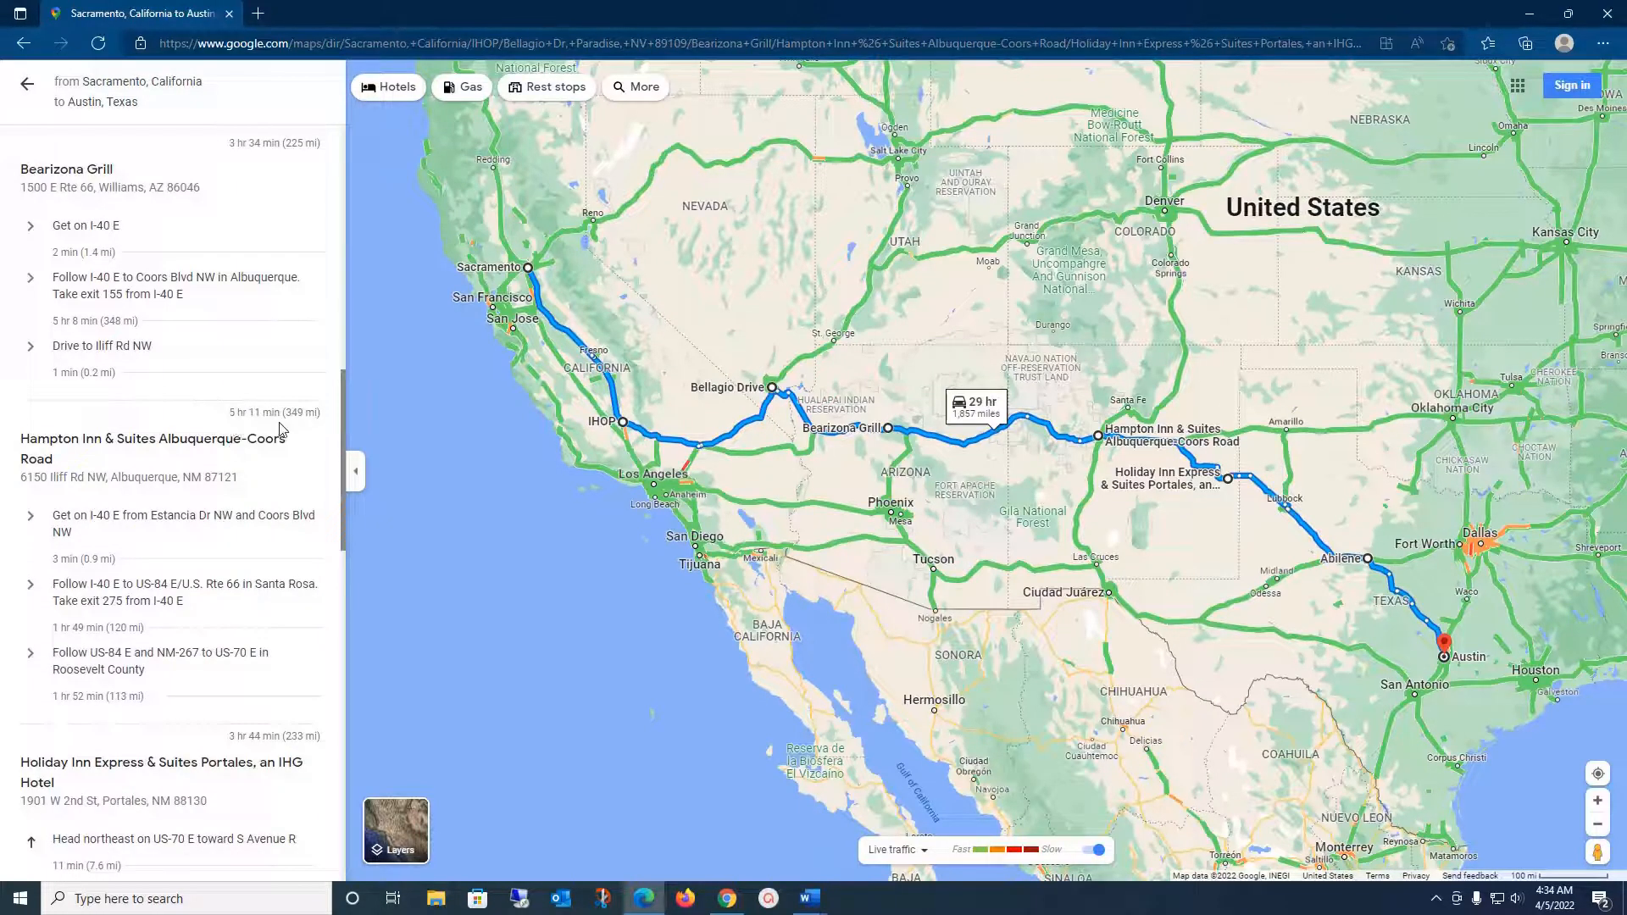
scroll(202, 596, "down", 10)
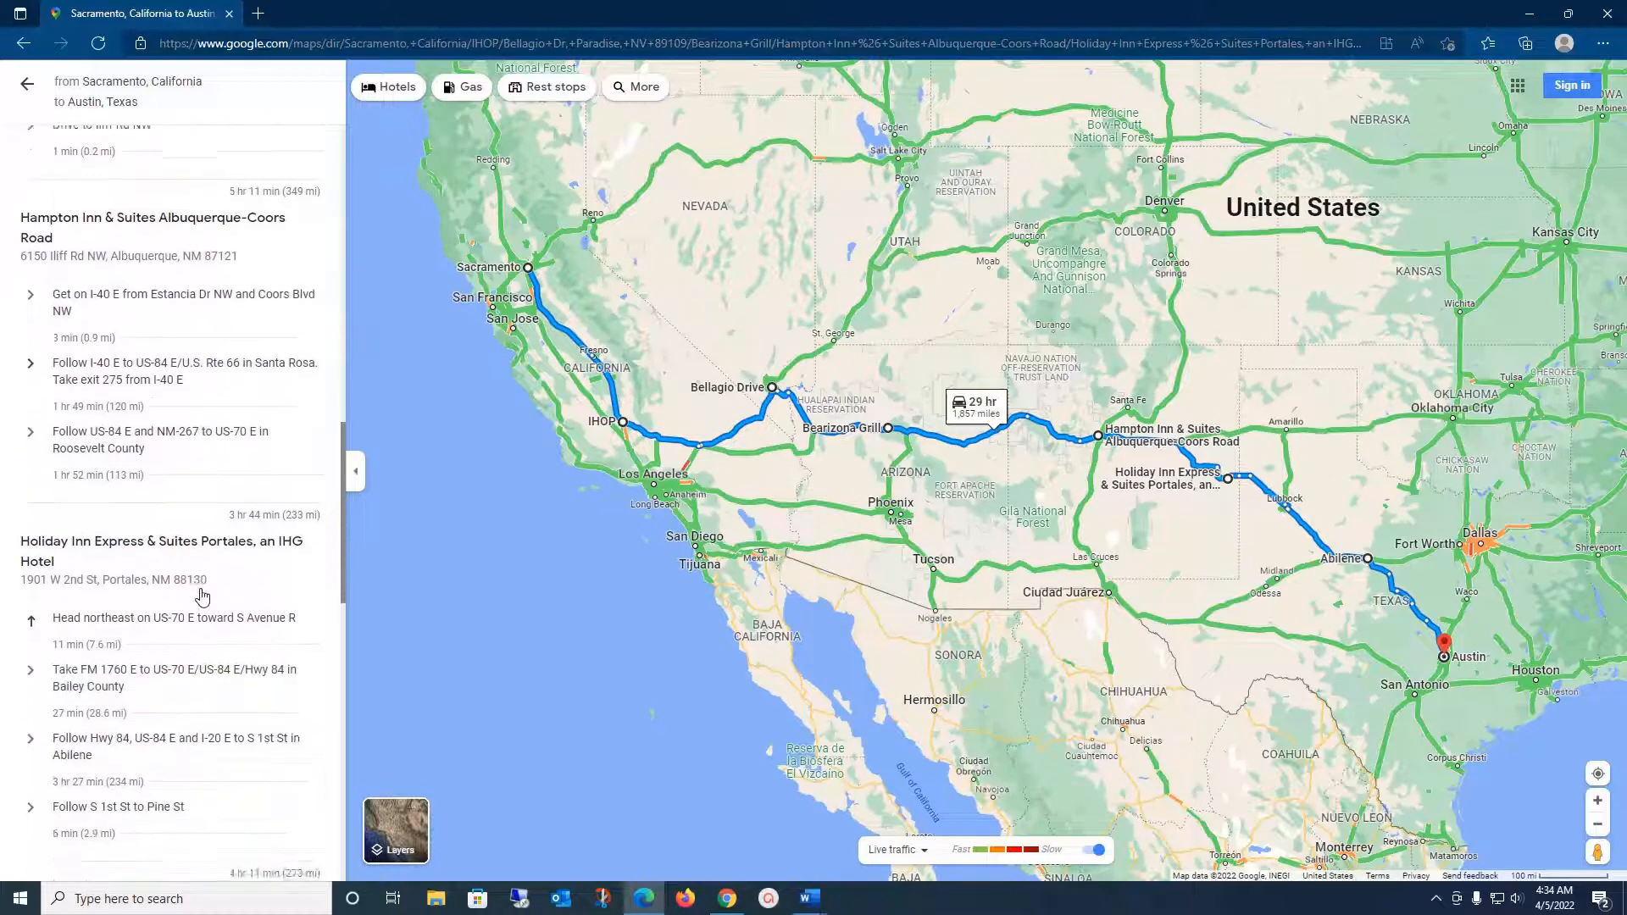
scroll(202, 596, "down", 3)
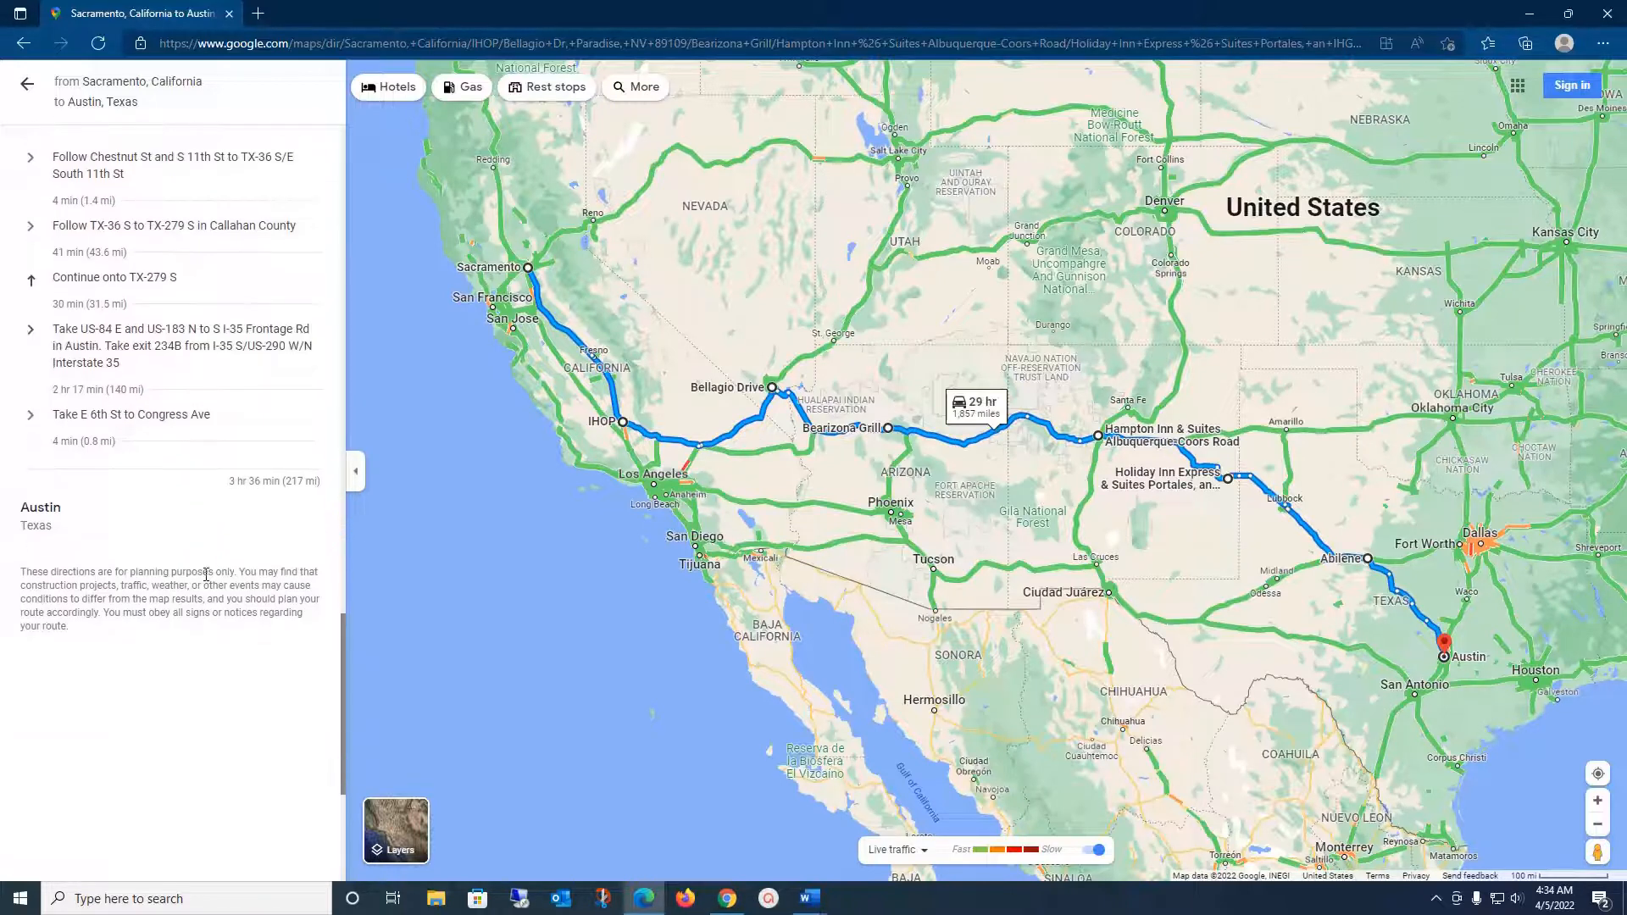
scroll(280, 479, "up", 4)
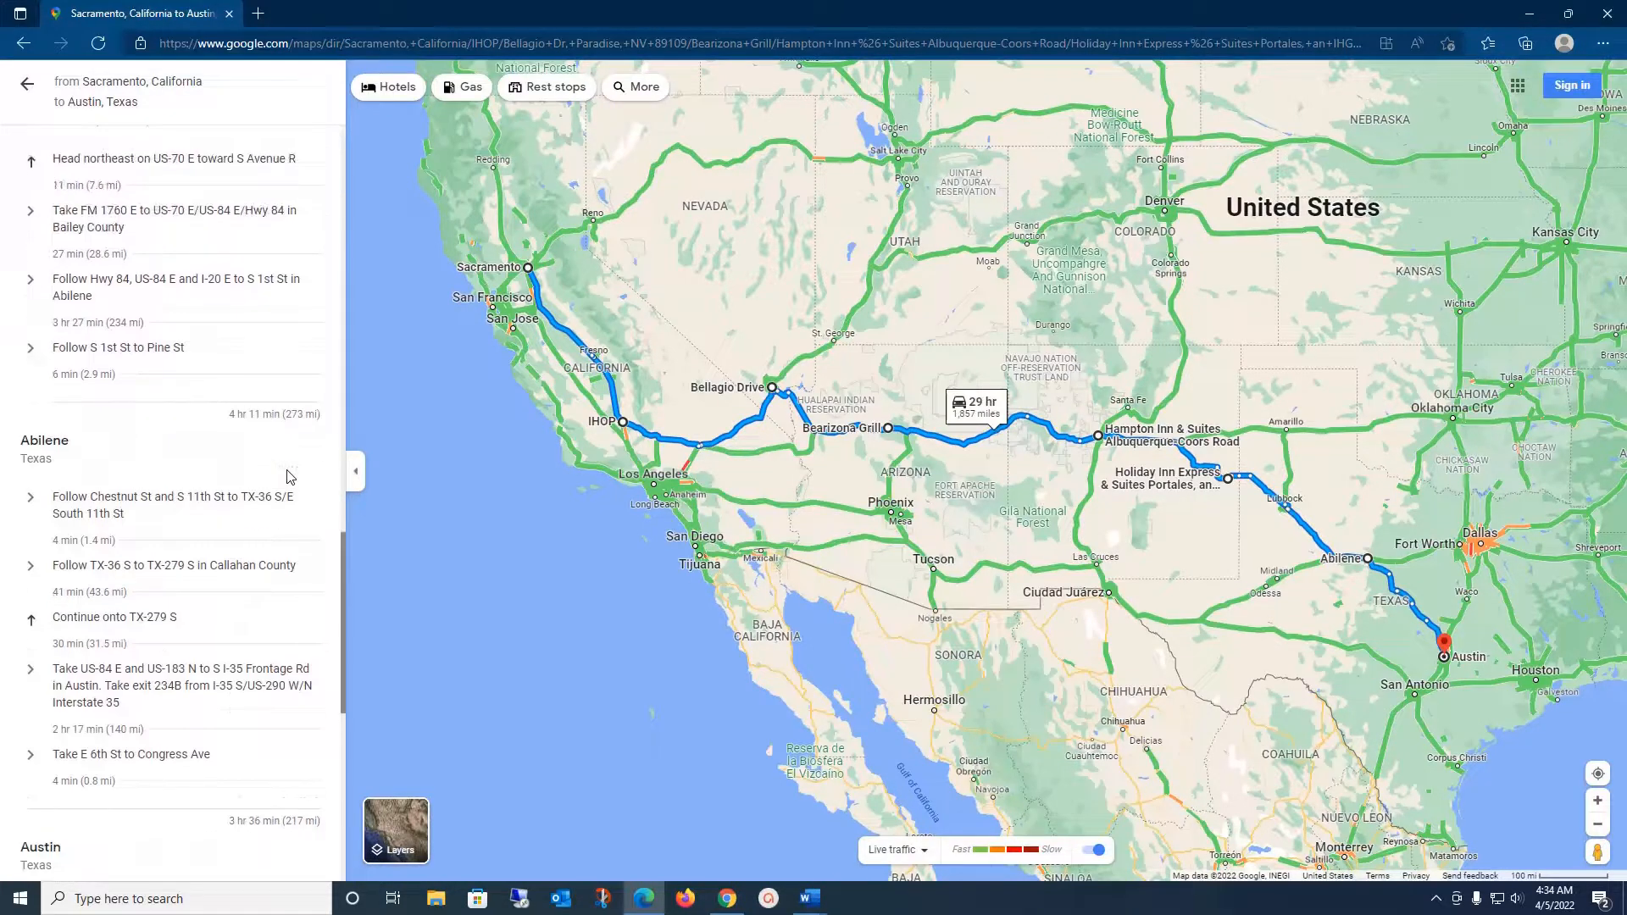
scroll(293, 487, "up", 8)
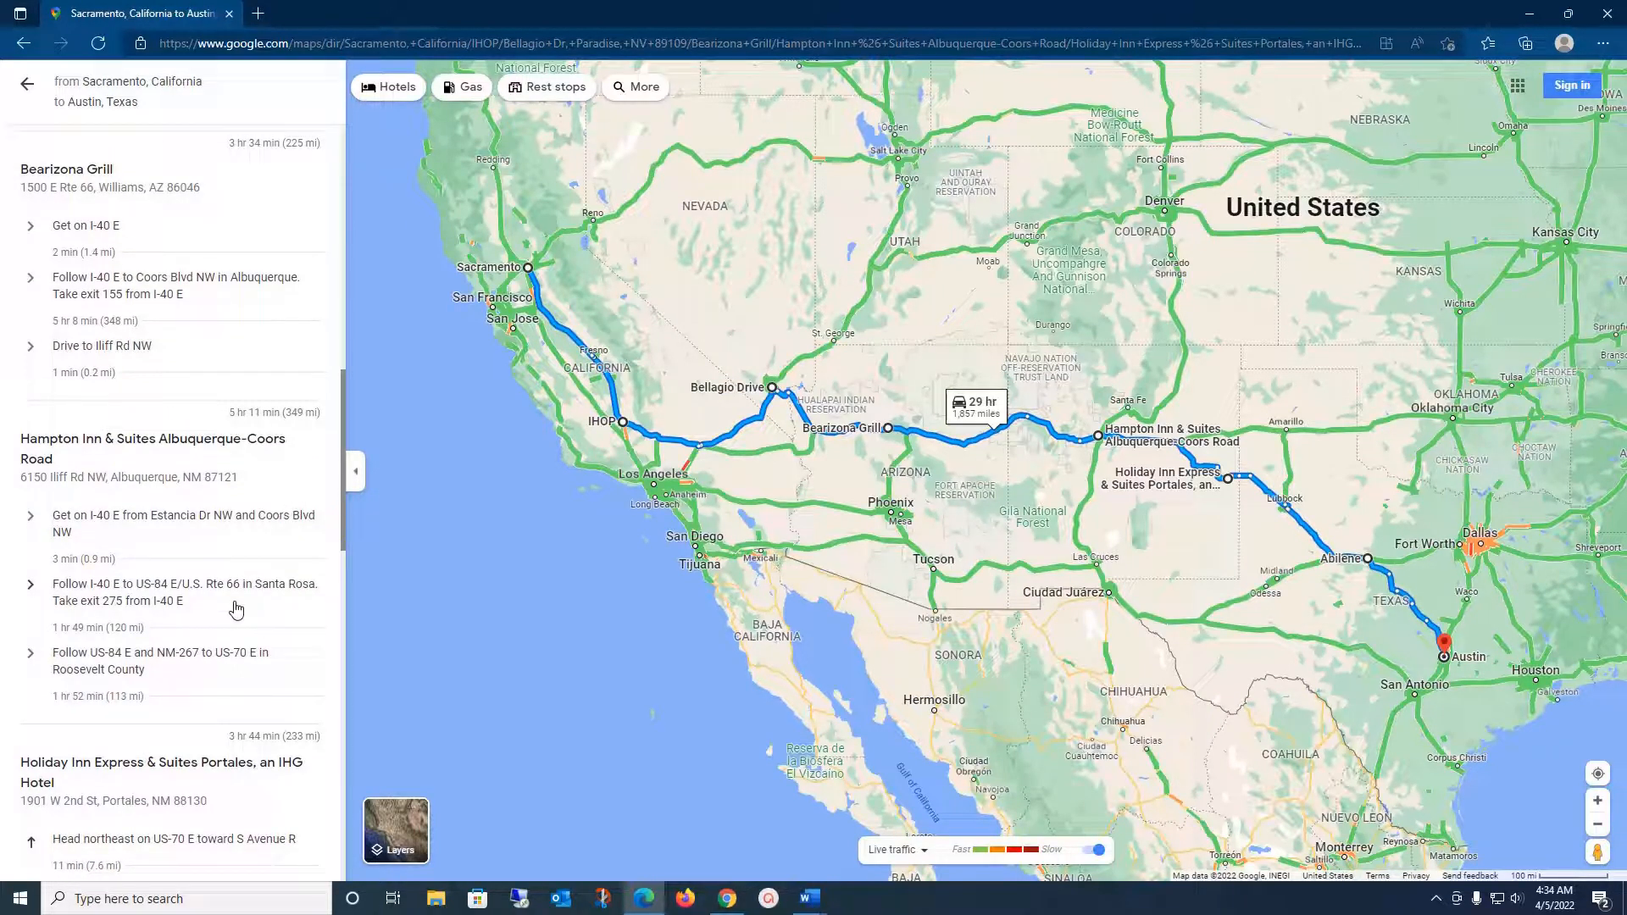
left_click(28, 83)
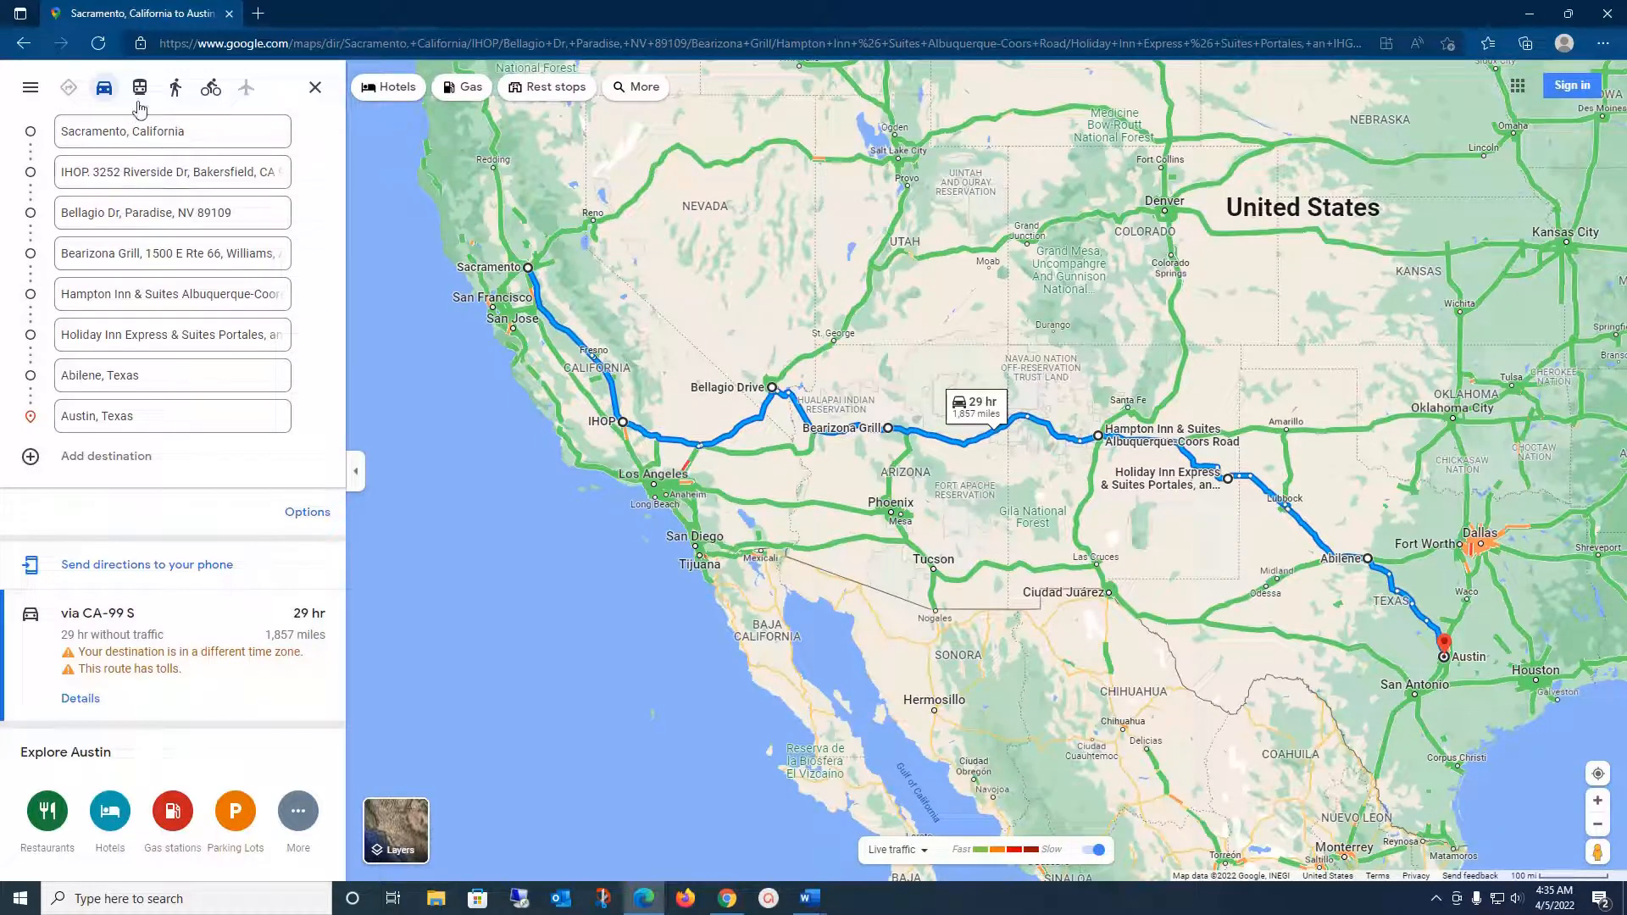
Step: Look at the option for sending the directions to a phone and dismiss it
left_click(119, 577)
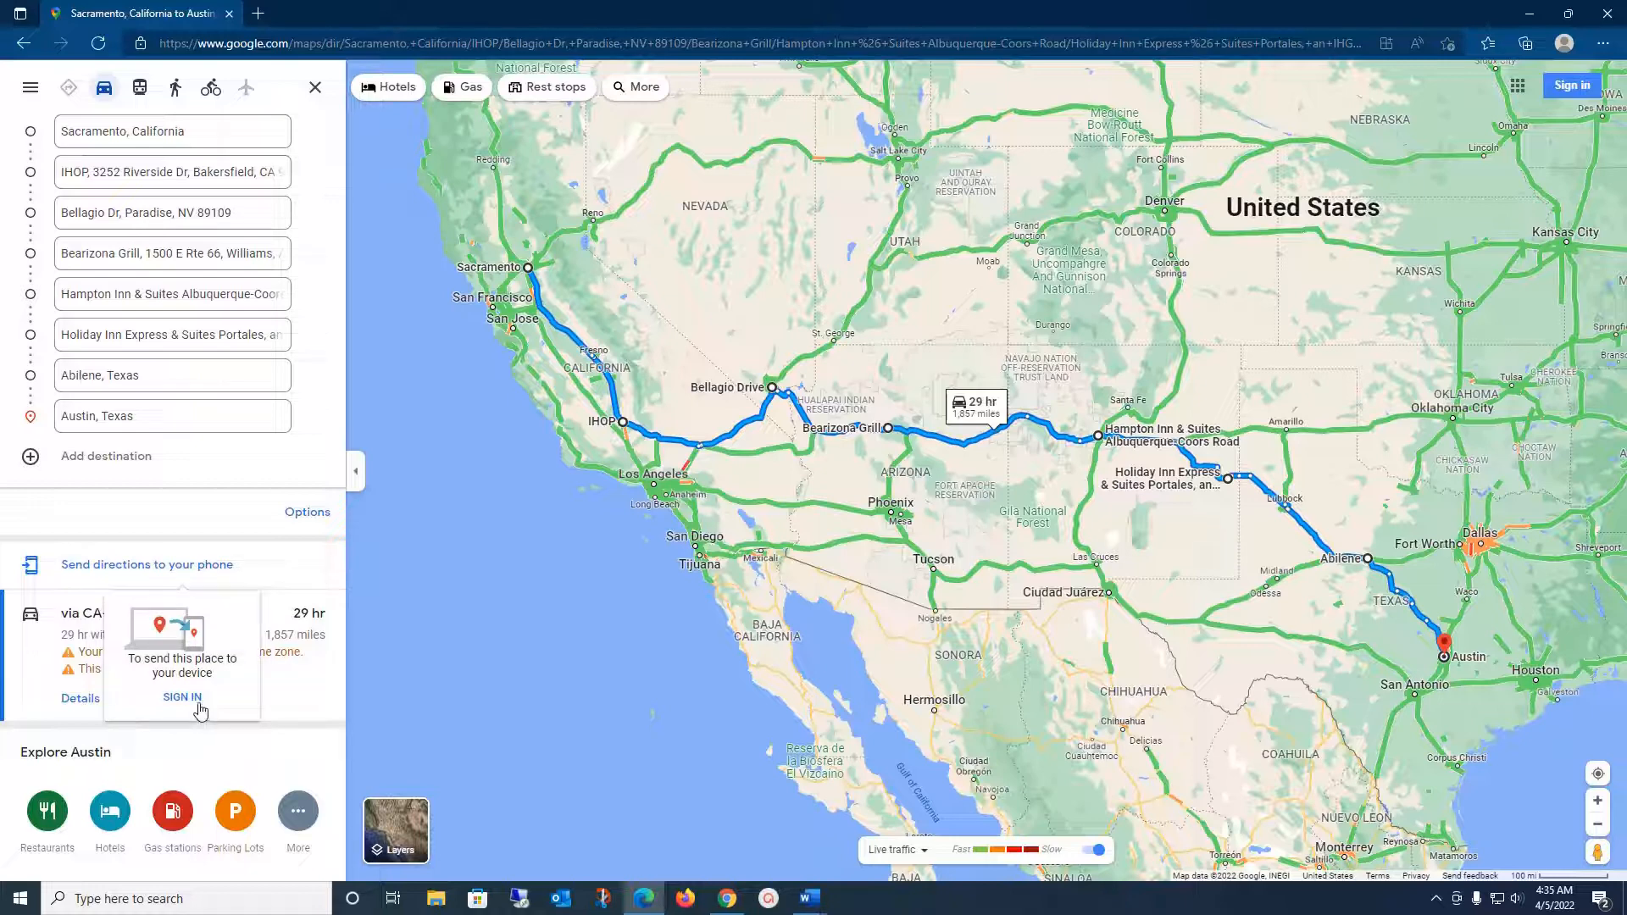
left_click(457, 612)
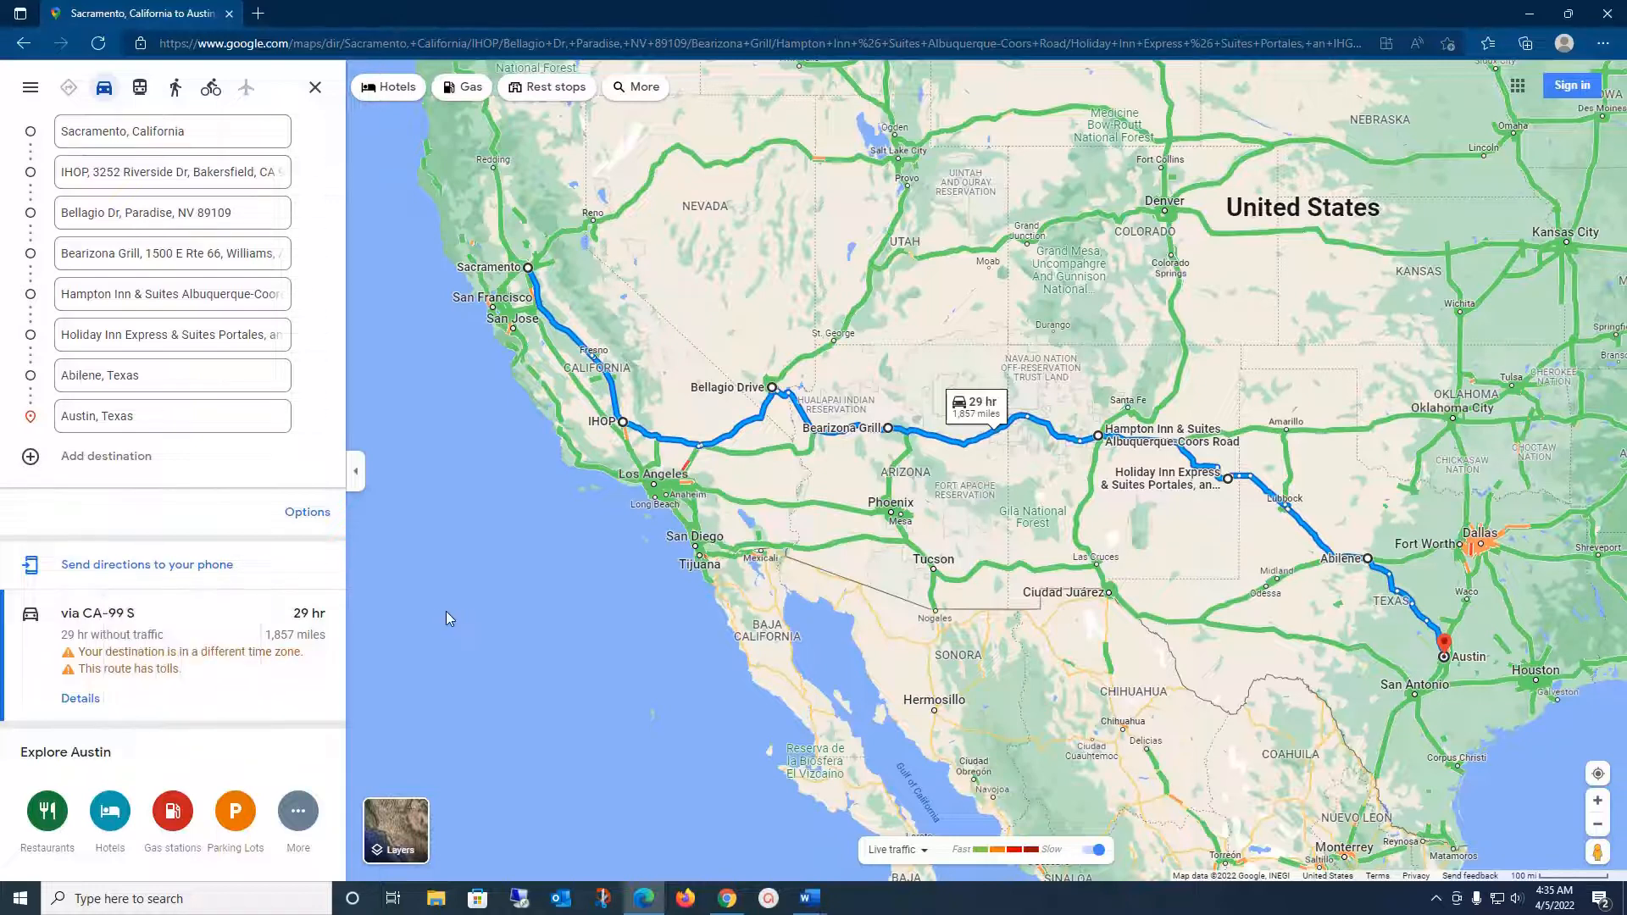
Step: Open the route's sharing options, copy the HTML for embedding the medium-size map, and close the dialog
left_click(30, 89)
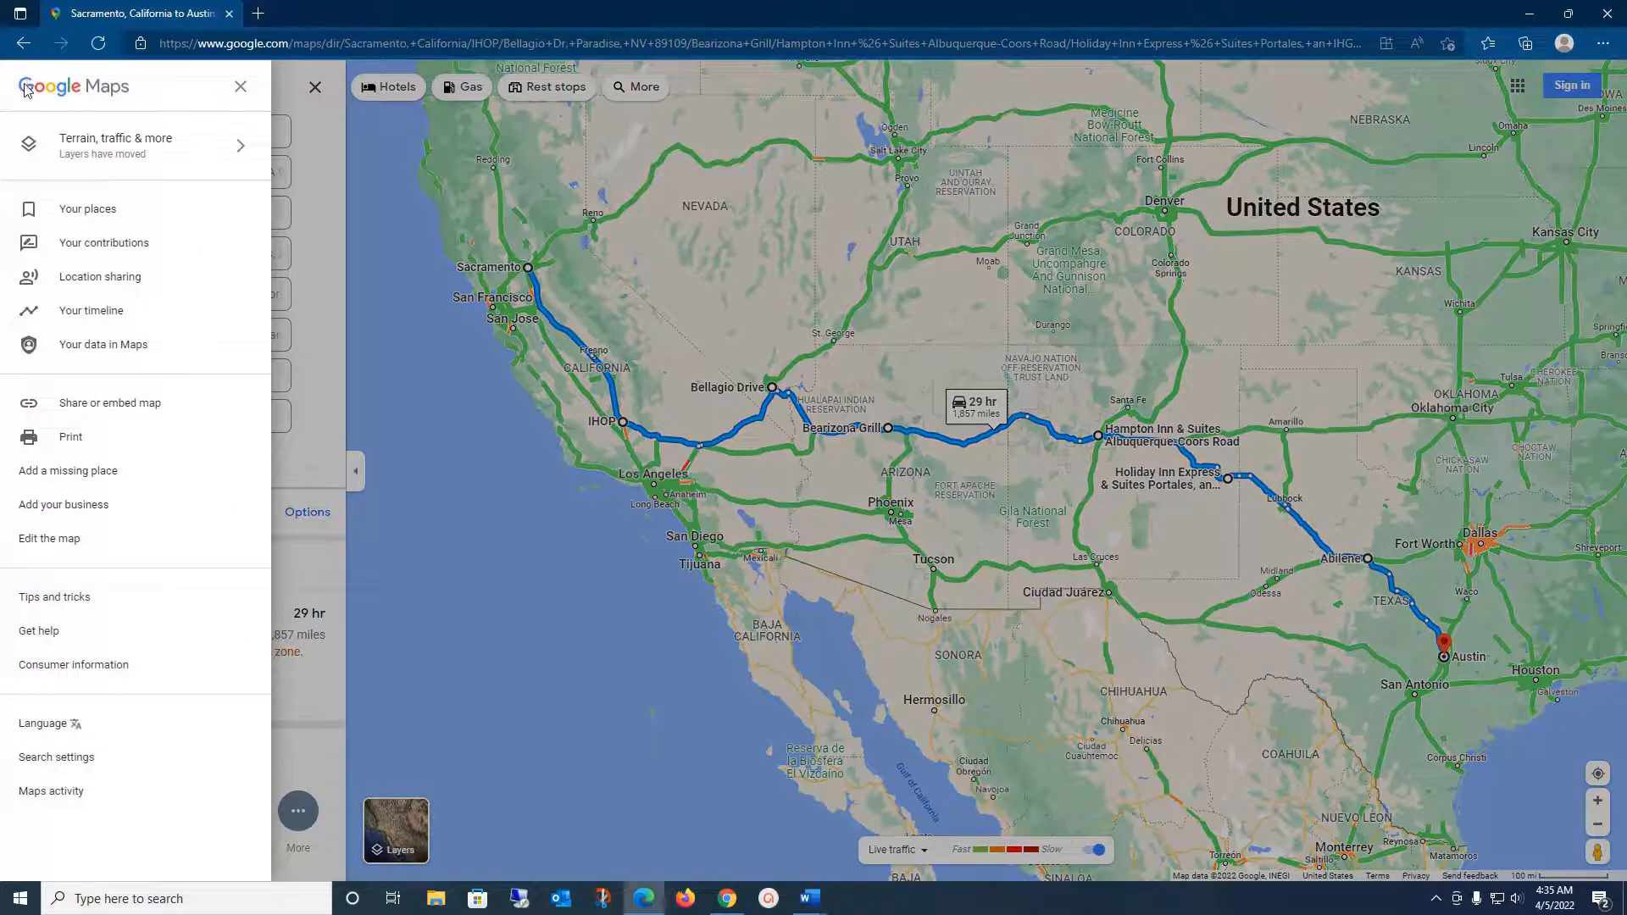
left_click(67, 404)
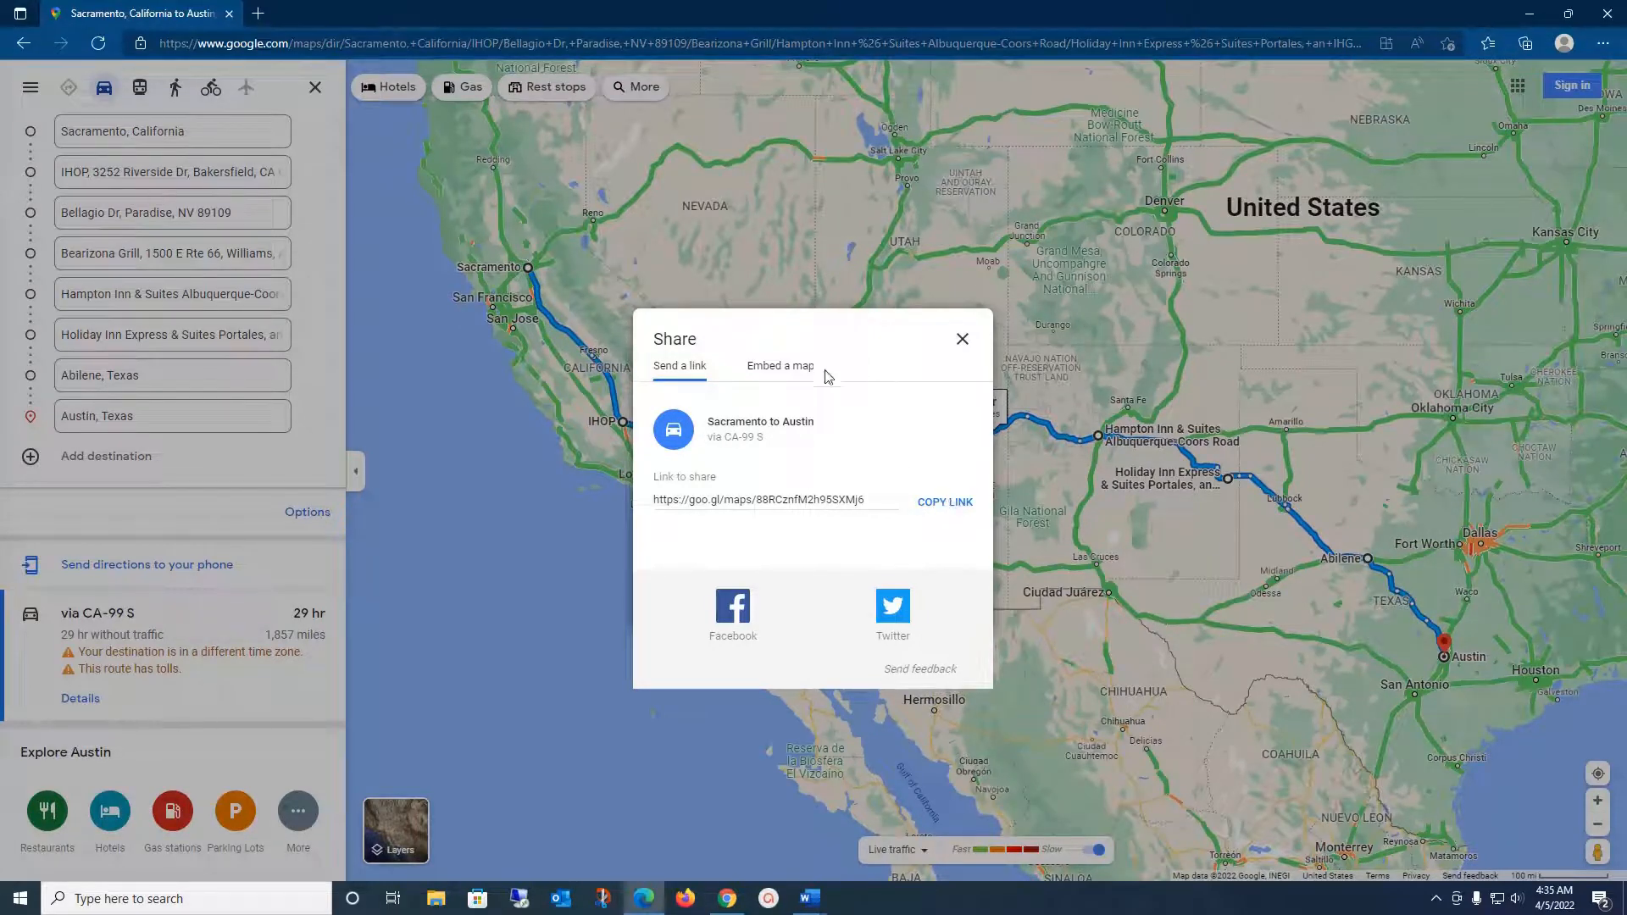
left_click(780, 366)
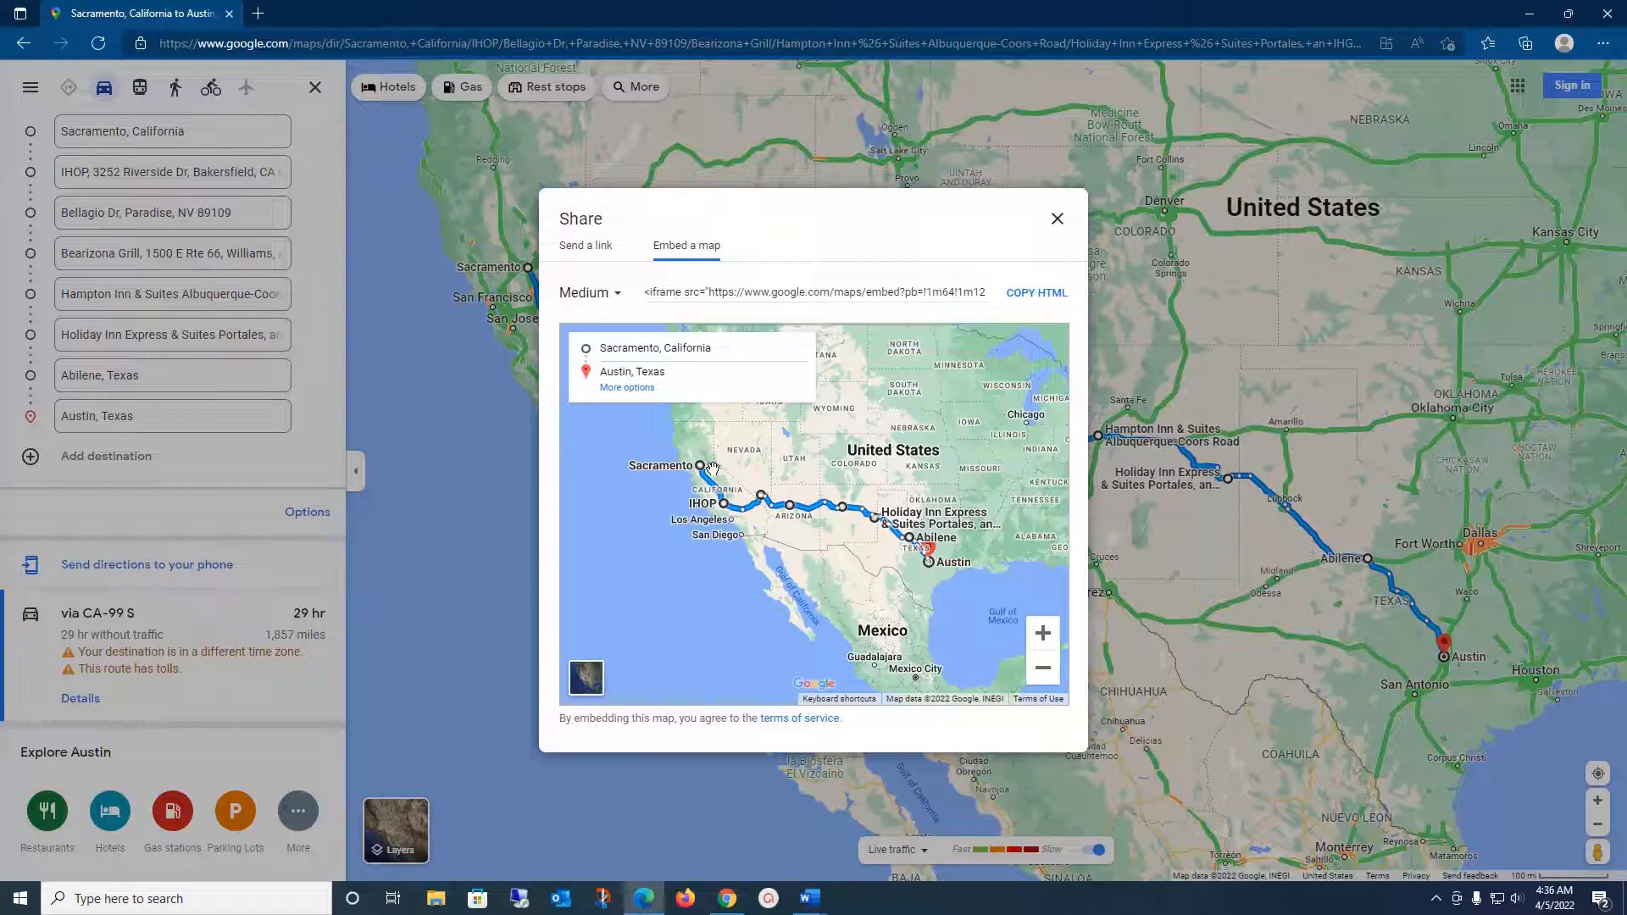
left_click(1037, 293)
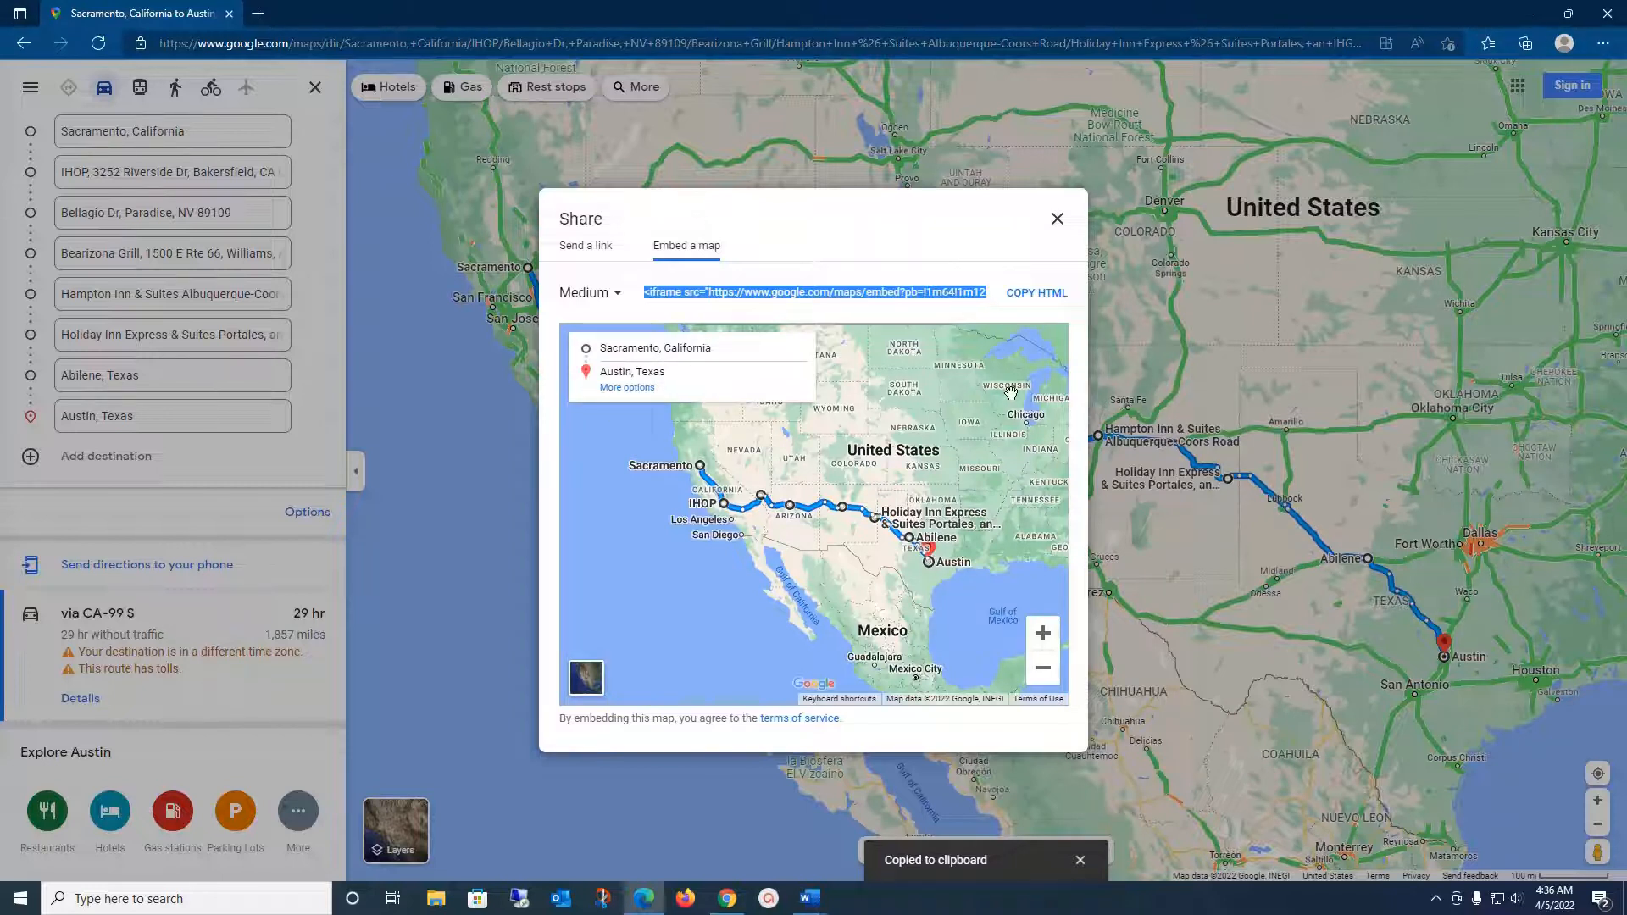
left_click(1057, 220)
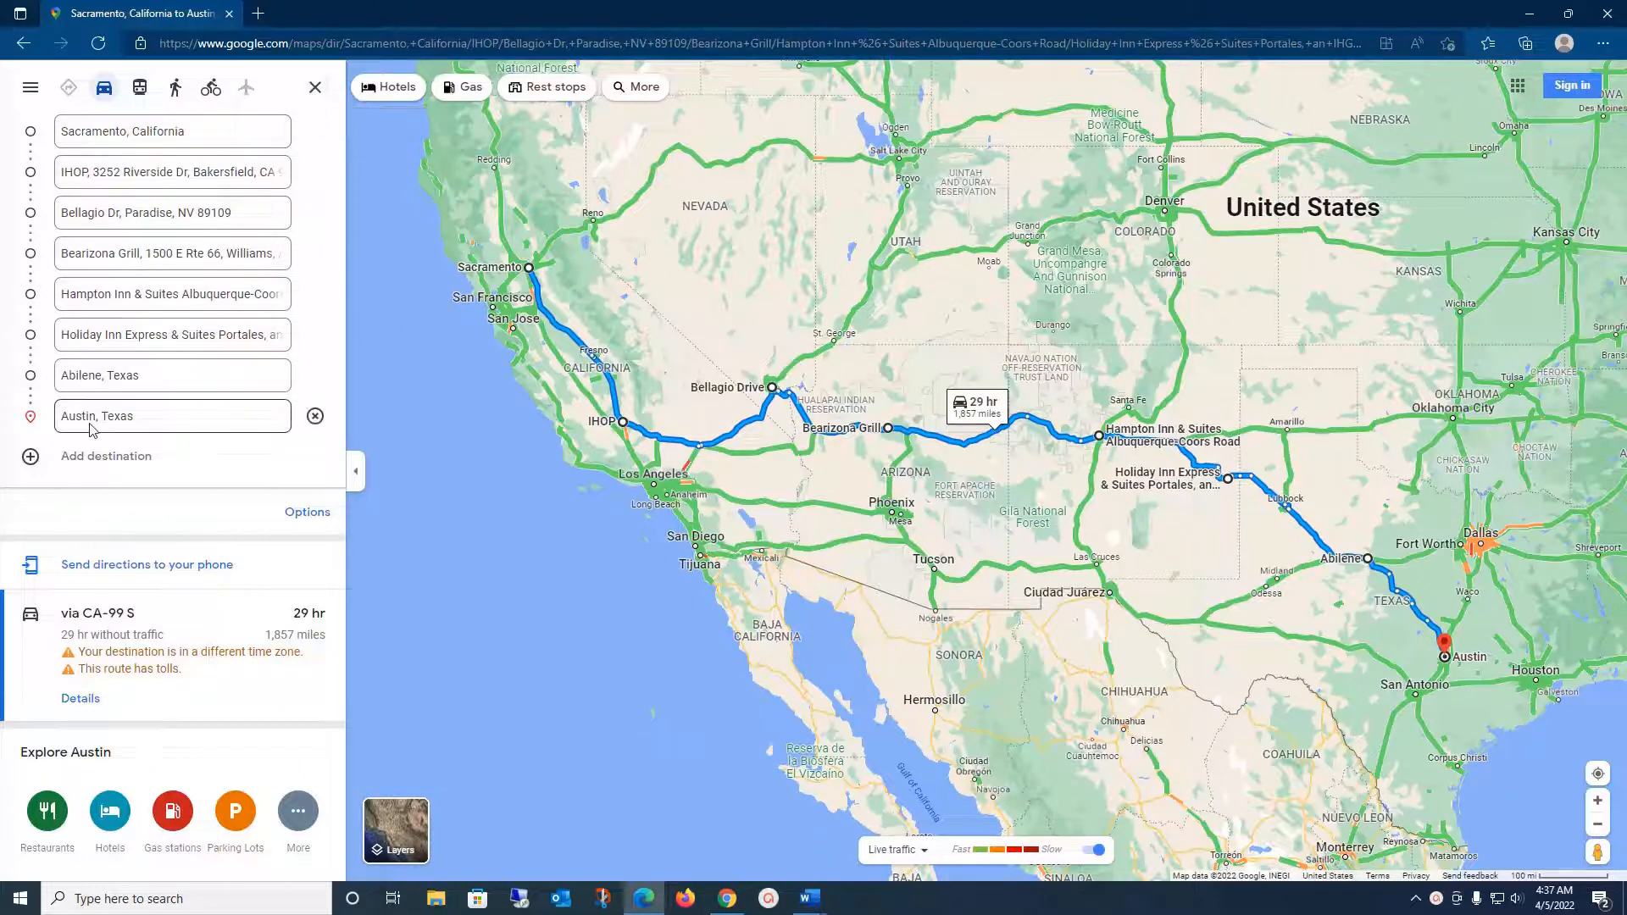
left_click(264, 457)
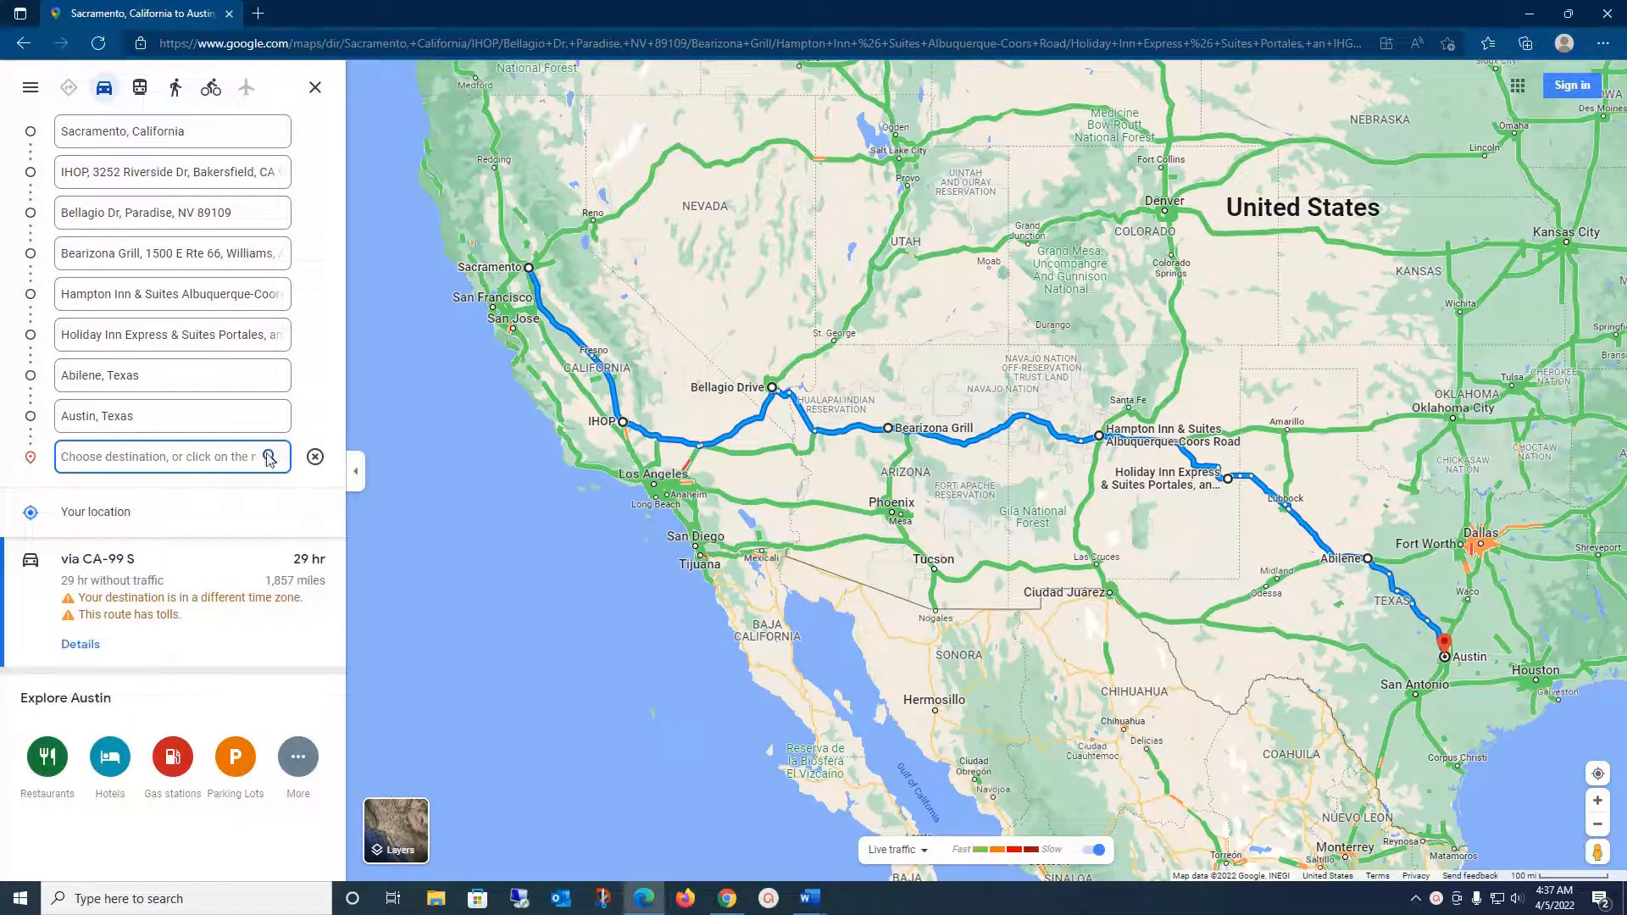
left_click(315, 459)
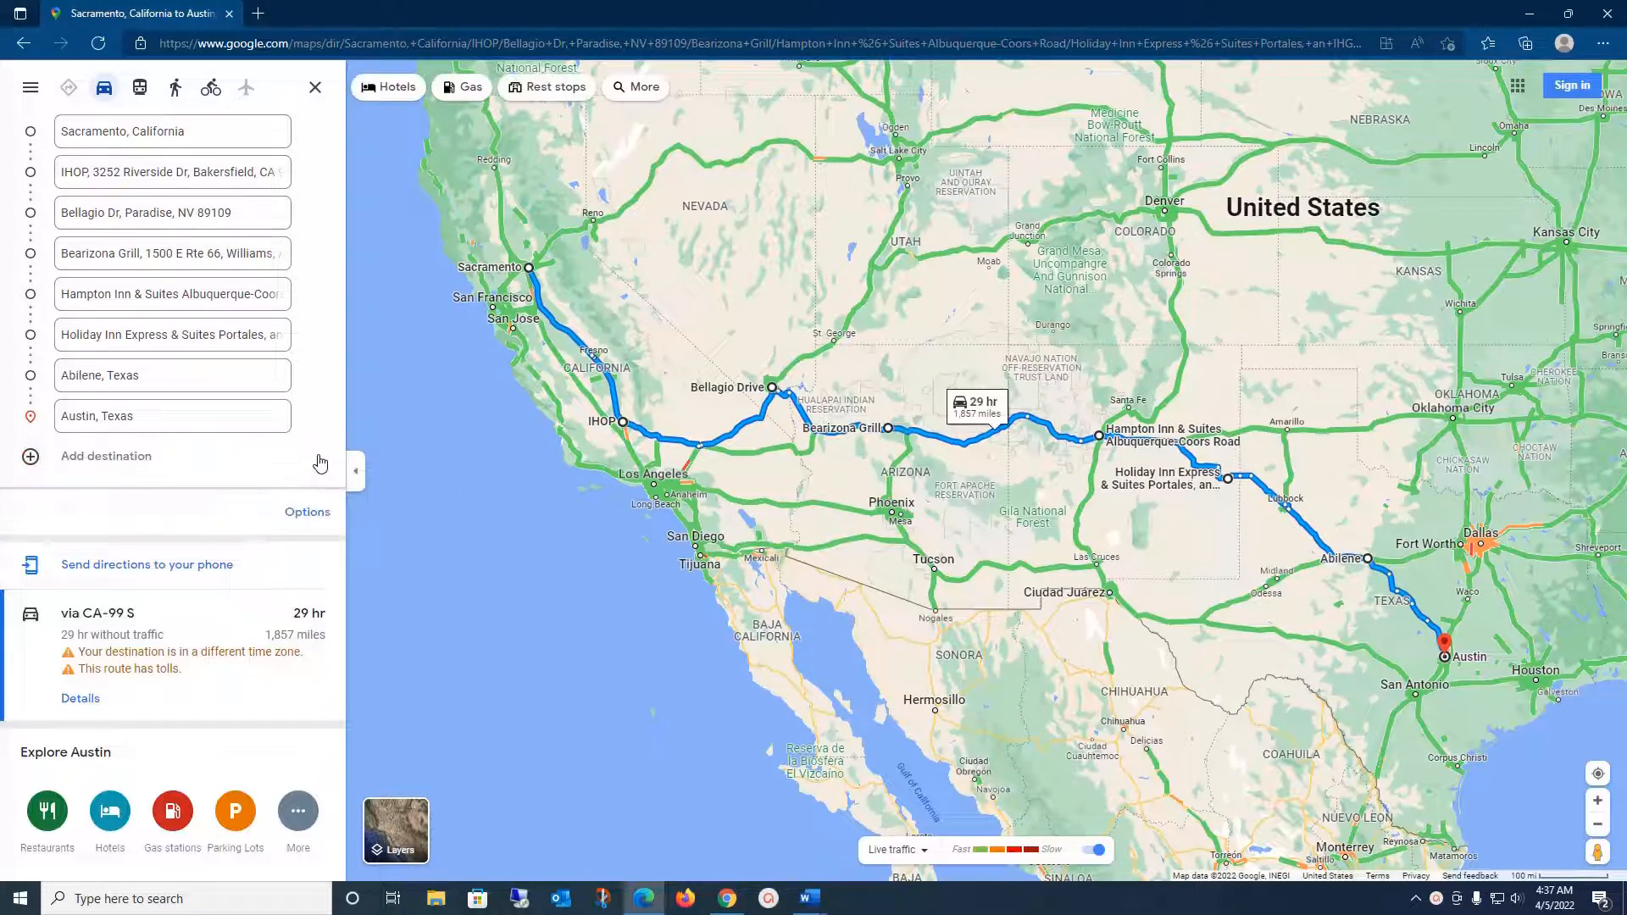
left_click(34, 91)
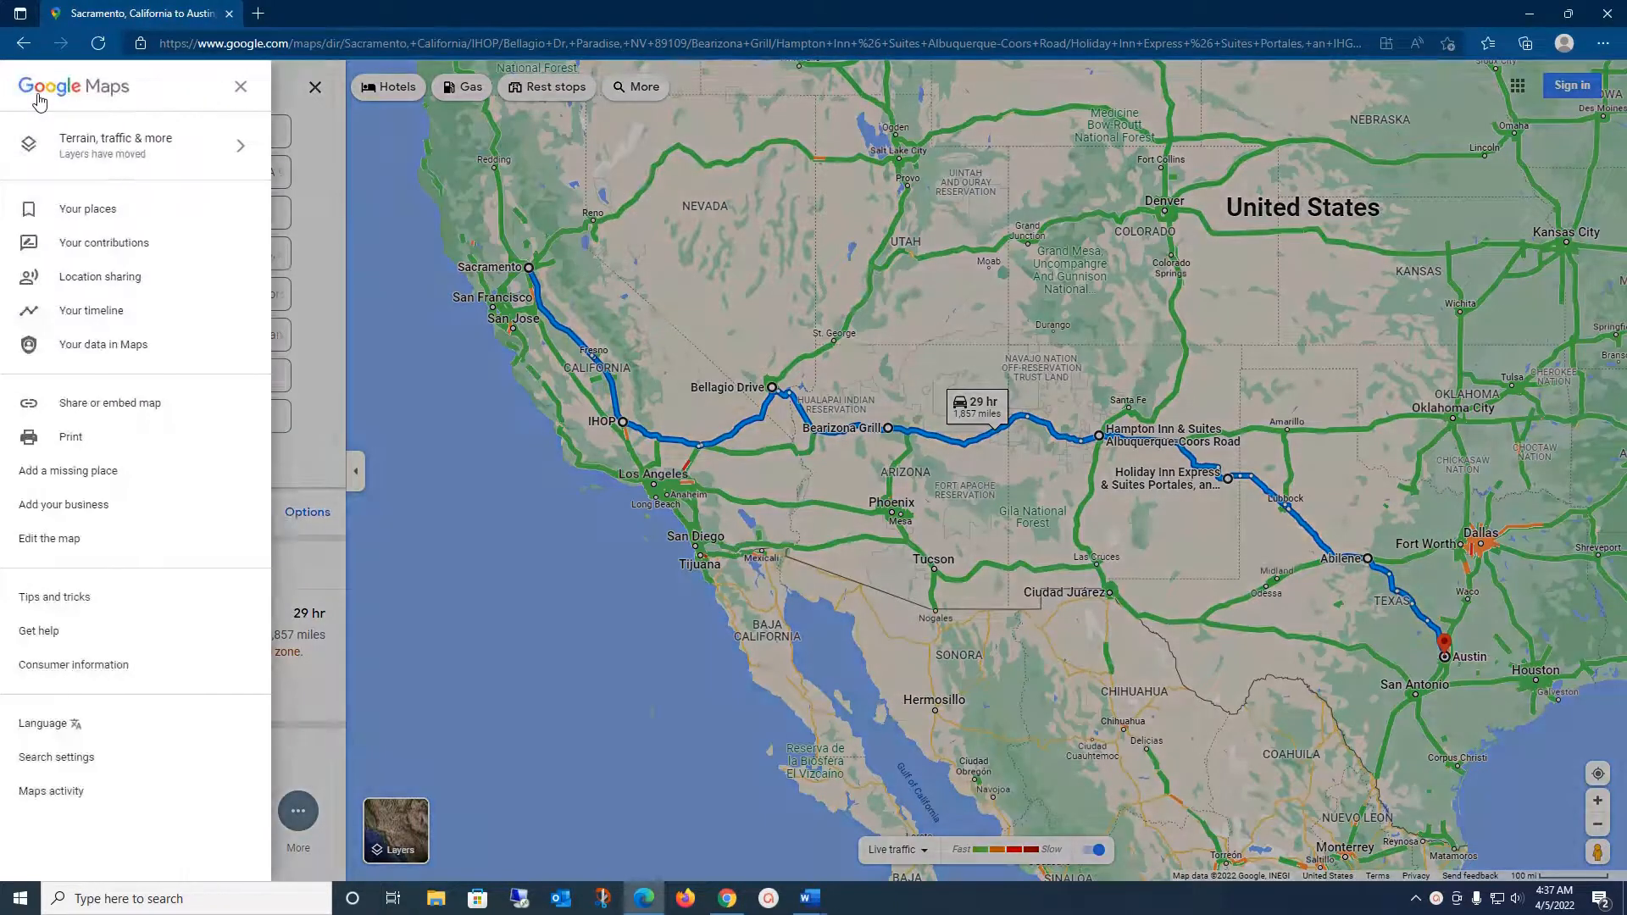
left_click(333, 155)
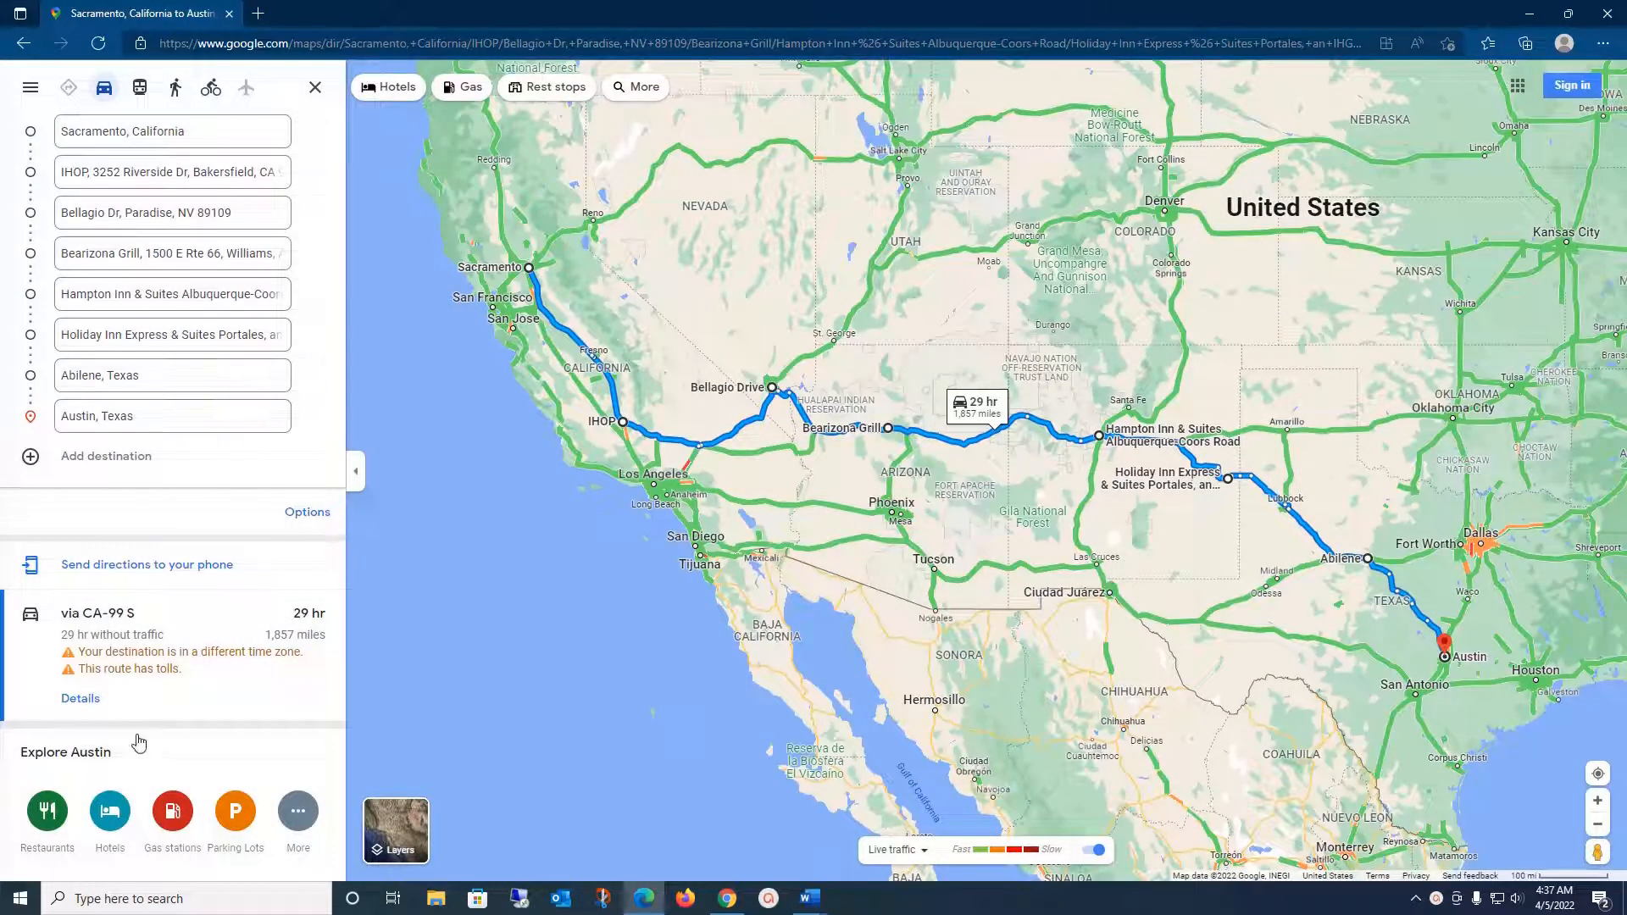
Step: Open the print version of the route details including maps and look through the directions from Sacramento past the IHOP stop
left_click(80, 699)
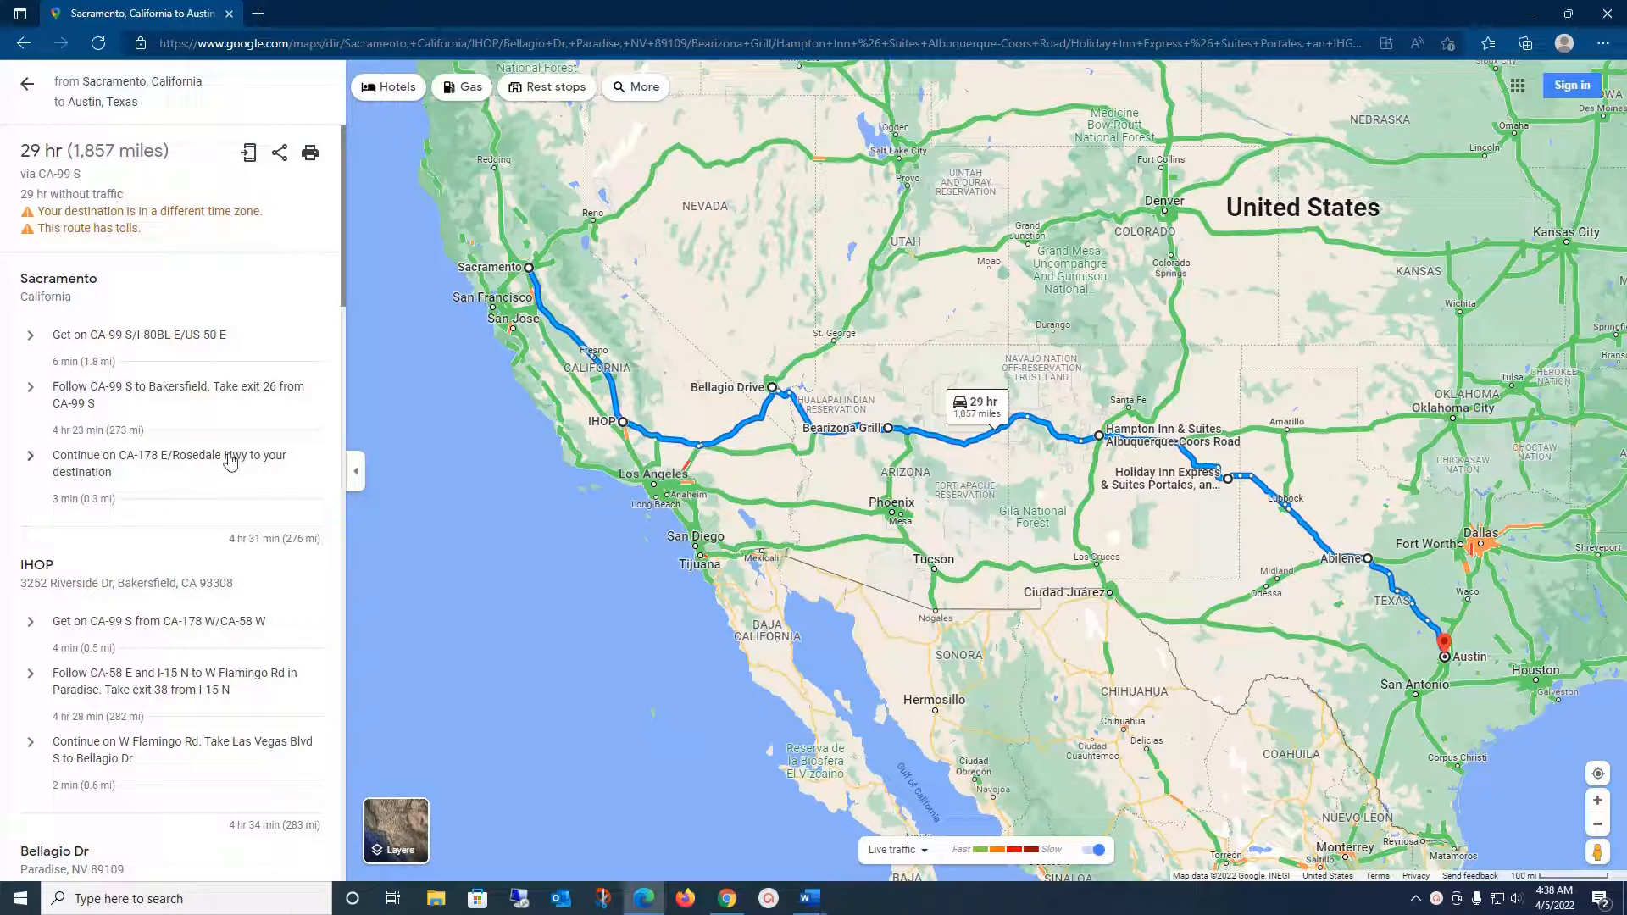
left_click(306, 163)
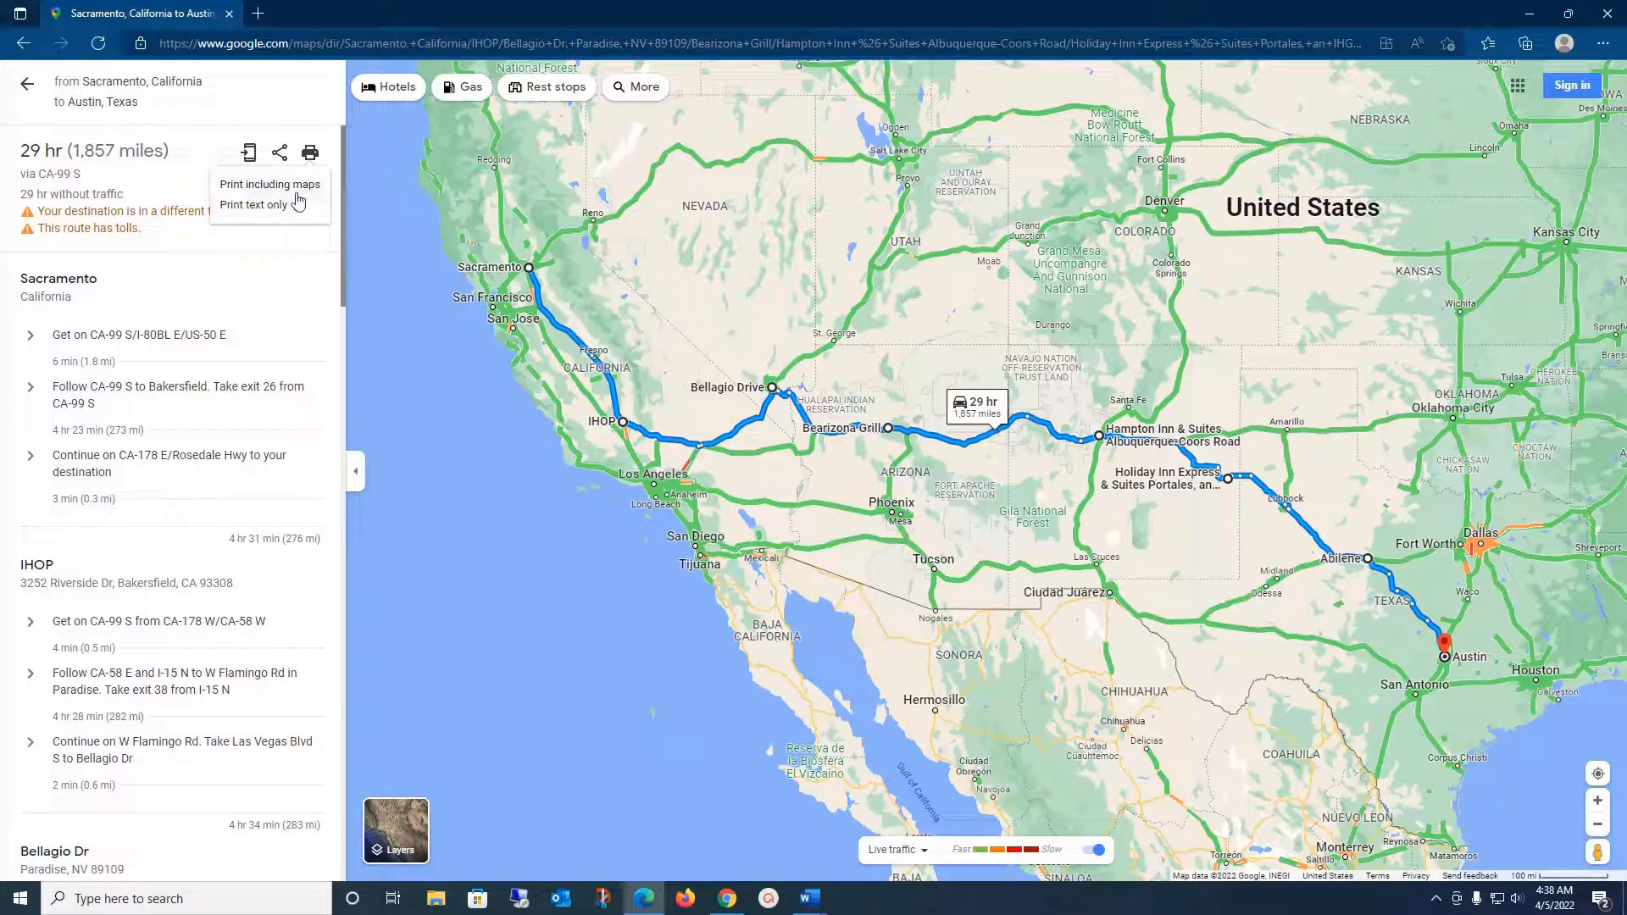
left_click(296, 187)
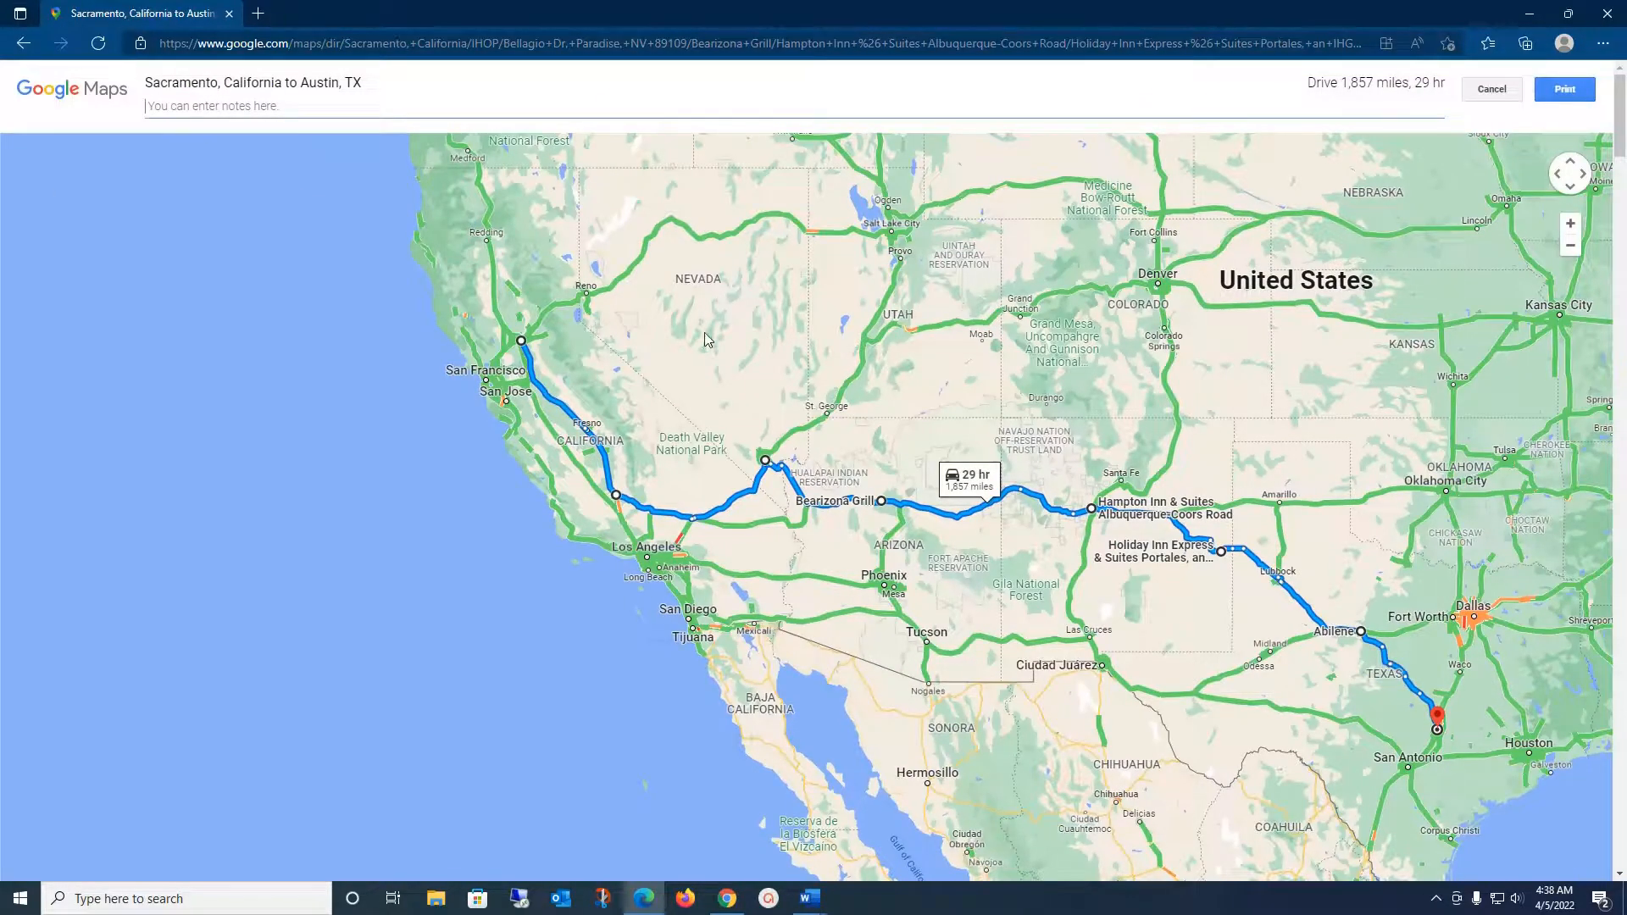
scroll(693, 355, "down", 10)
scroll(693, 361, "down", 7)
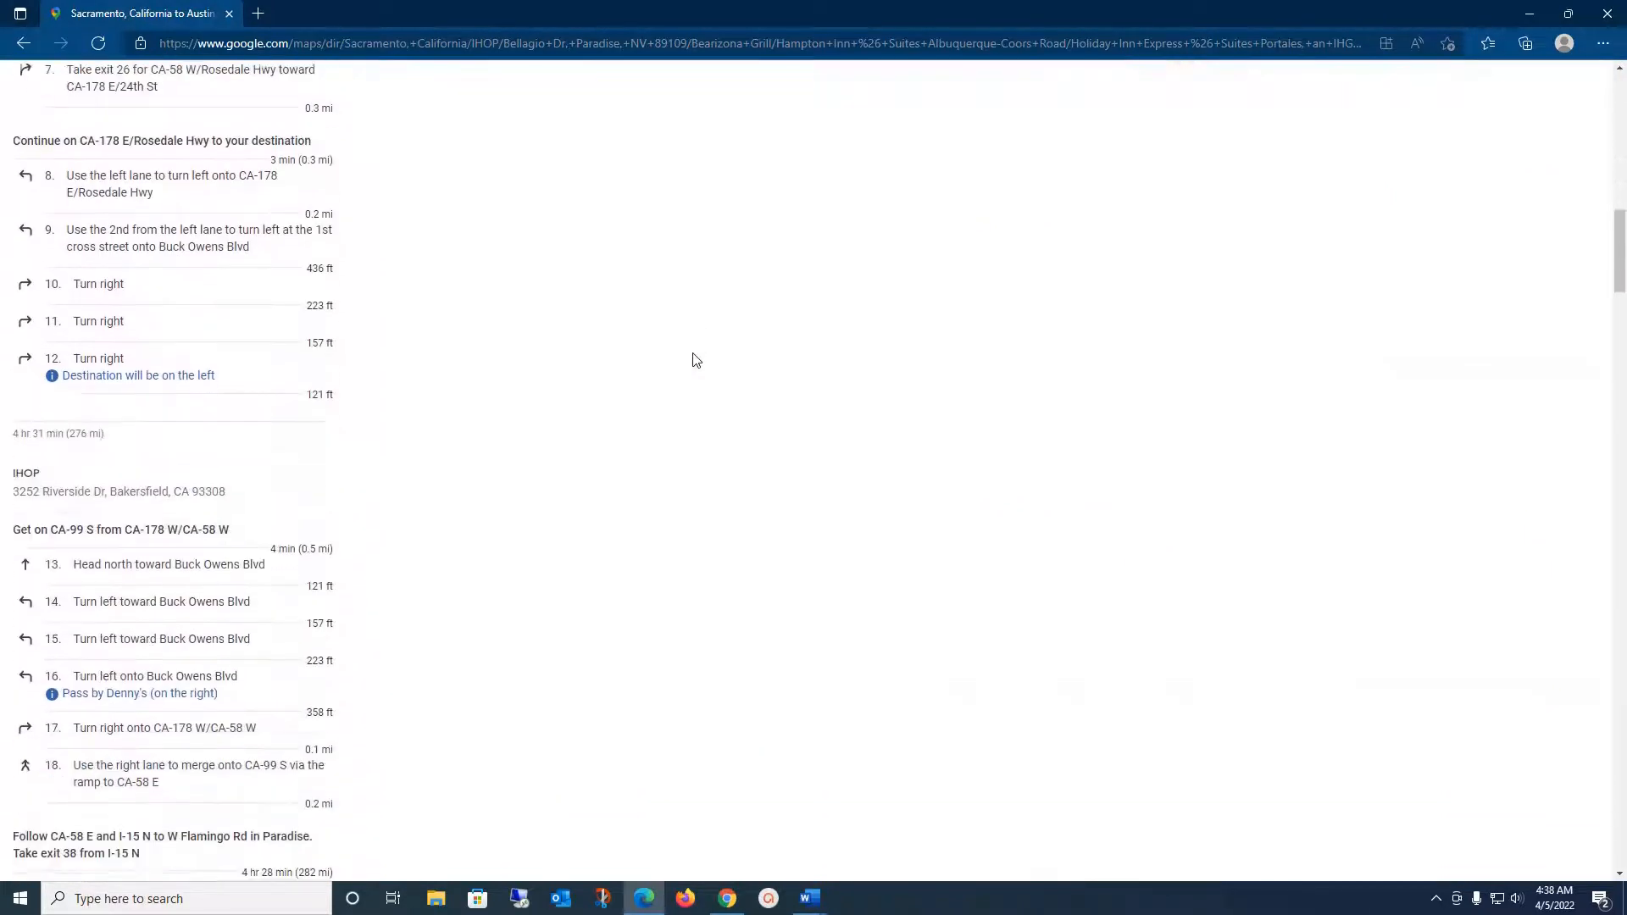
scroll(693, 361, "down", 10)
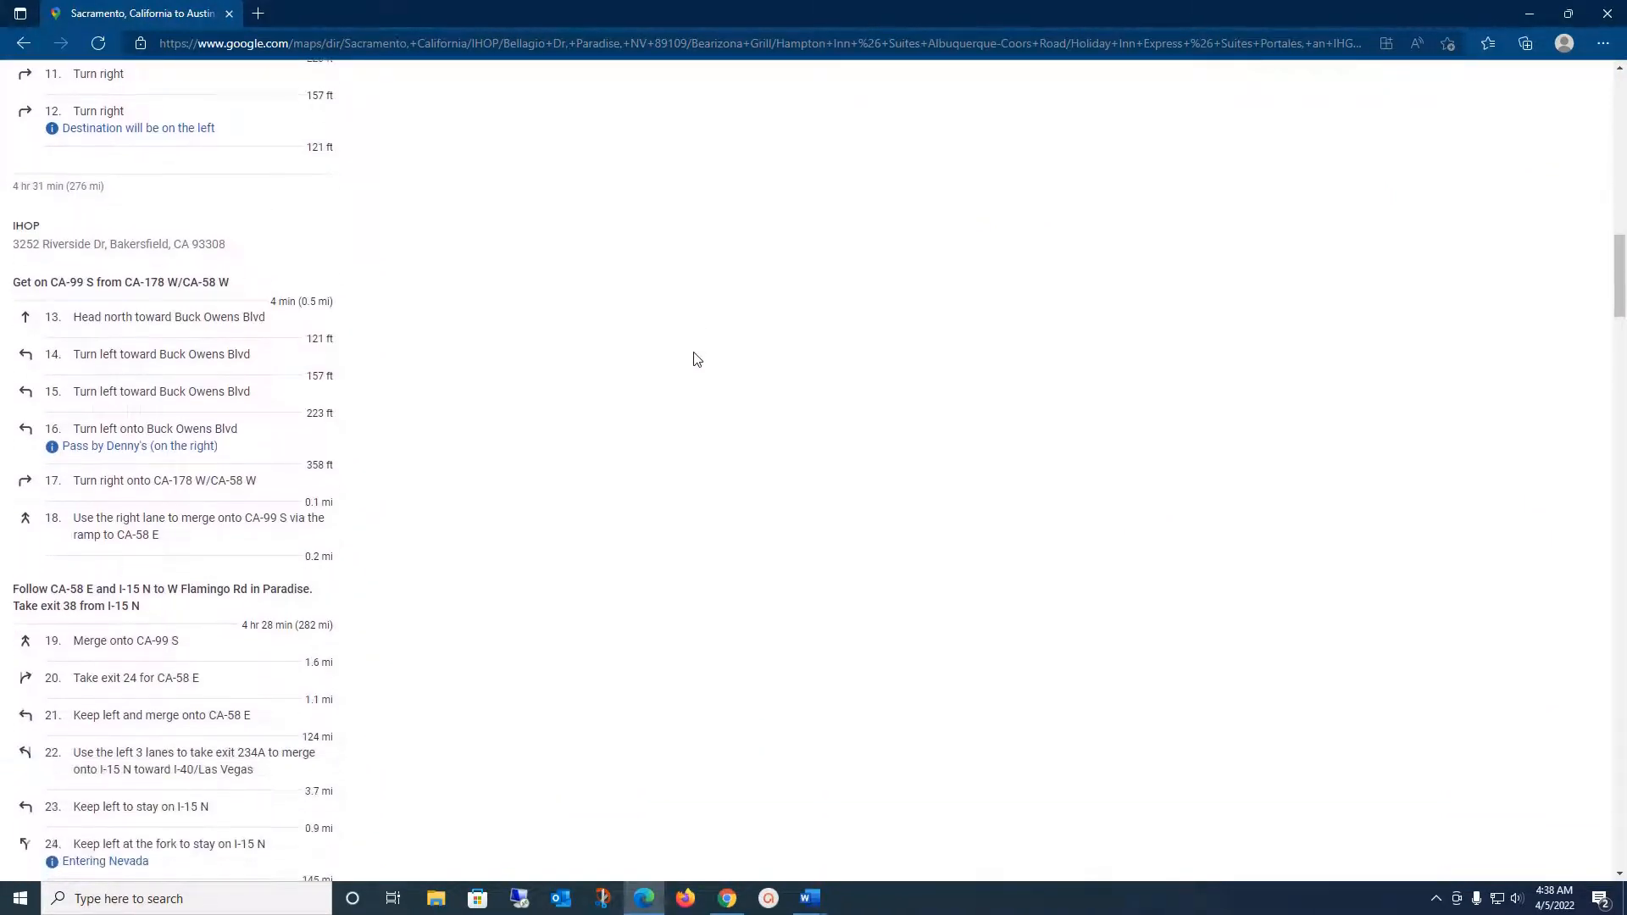
Step: Look through the rest of the printable directions past Las Vegas, Albuquerque and Portales toward Abilene, and return to the route's stop list
scroll(701, 394, "down", 15)
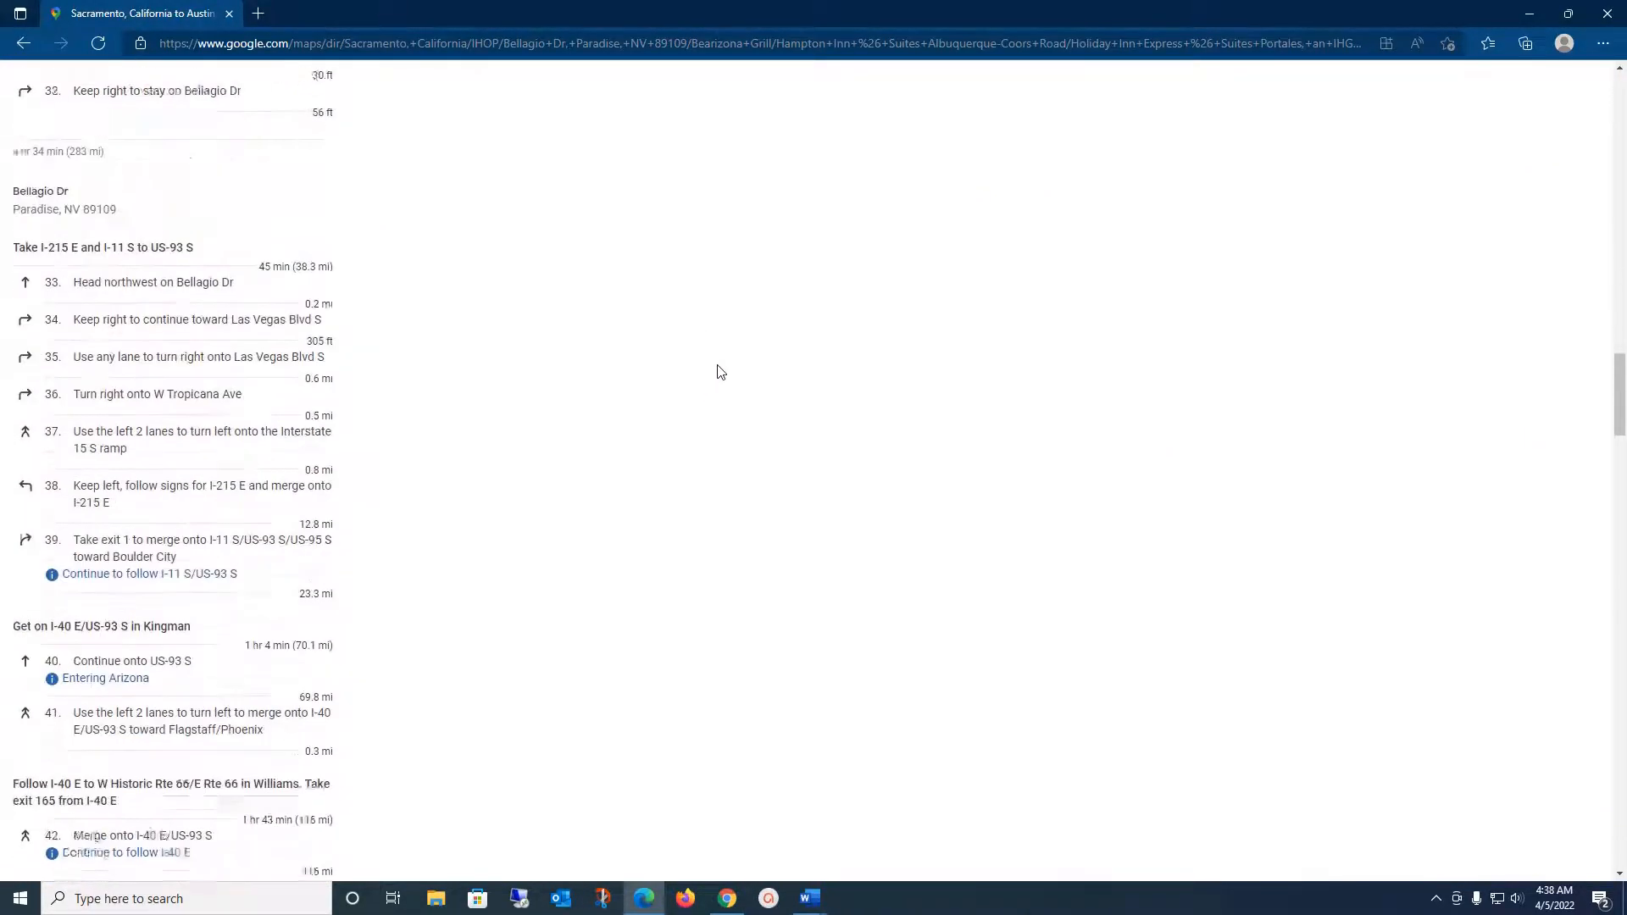
scroll(319, 280, "down", 18)
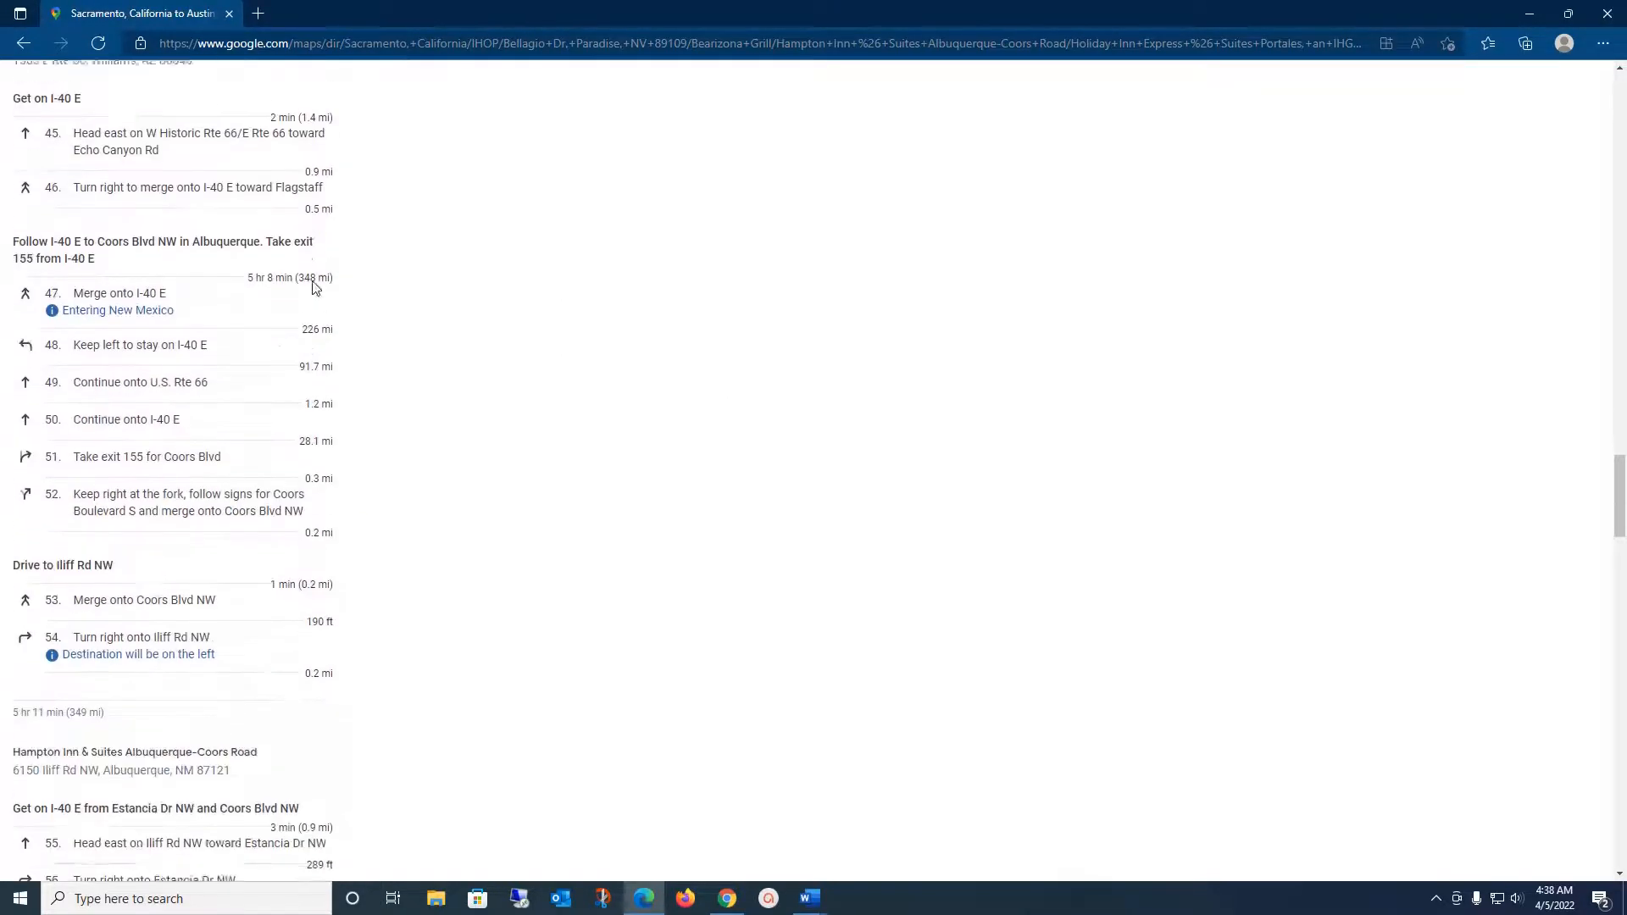
scroll(319, 281, "down", 5)
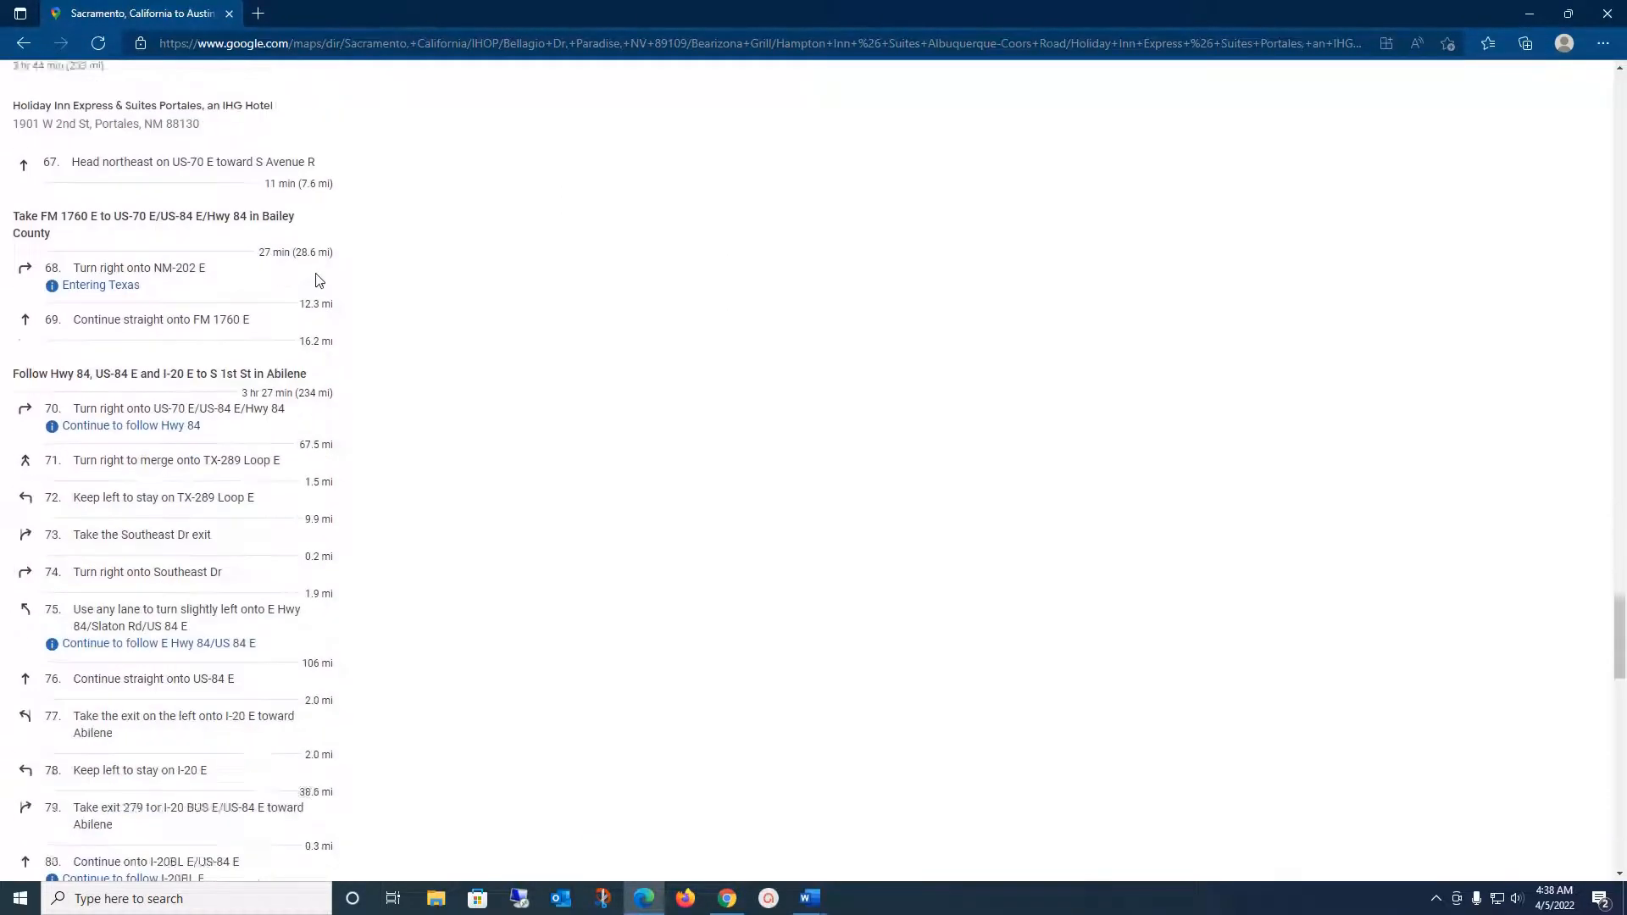
left_click(27, 47)
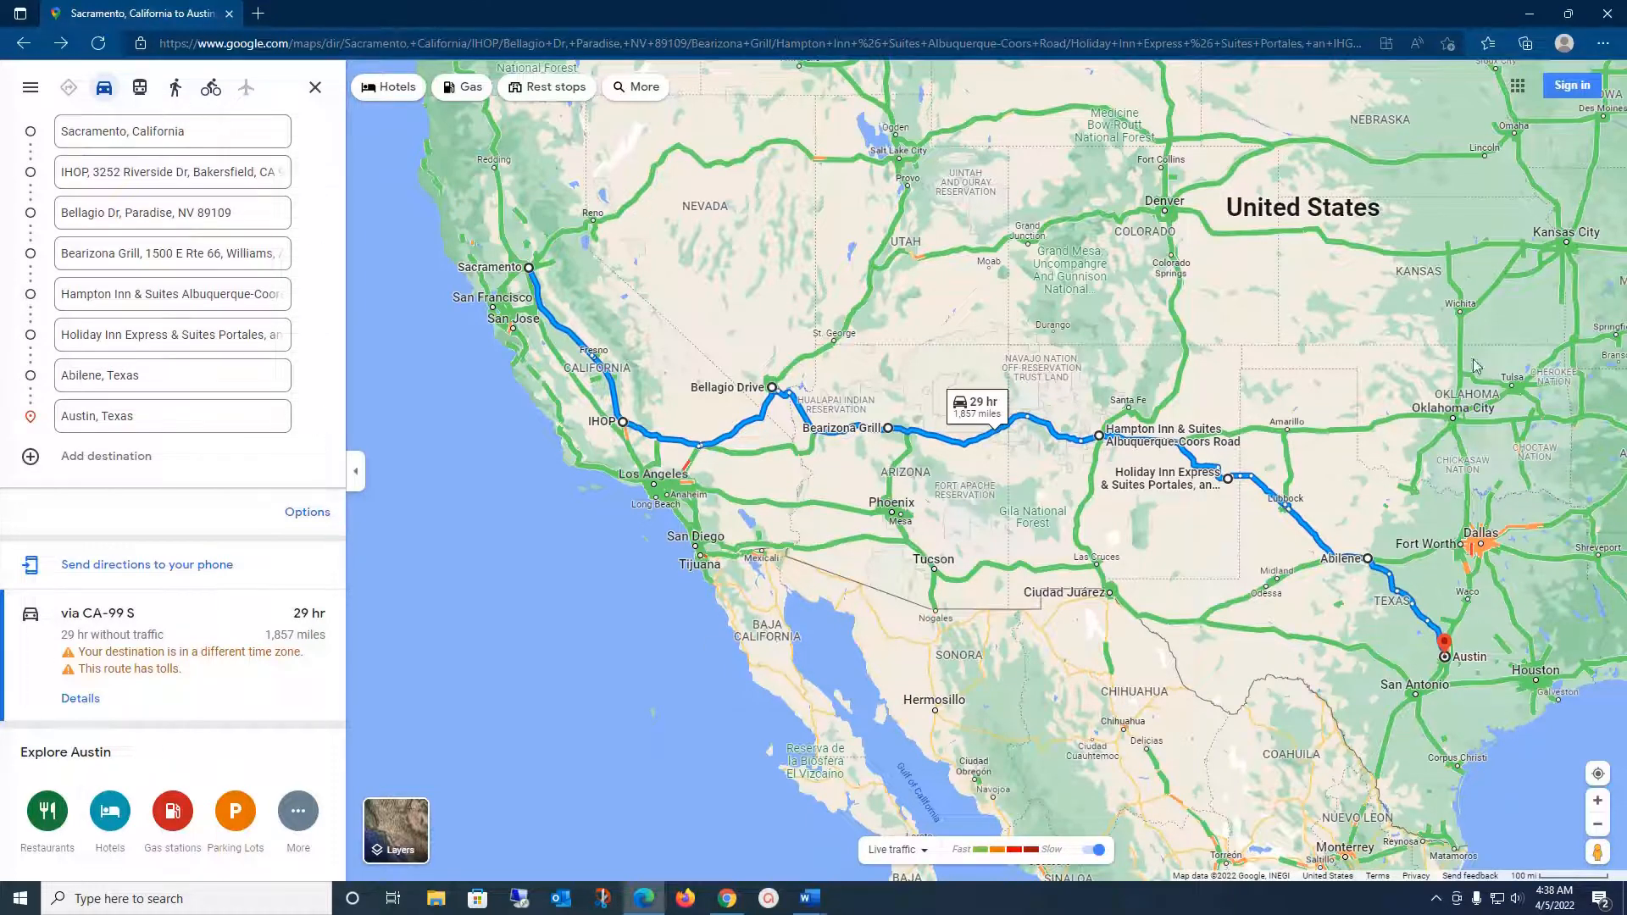
Step: Open the text-only print version from the route details, look through its first directions, and return to the stop list
left_click(1292, 502)
left_click(79, 699)
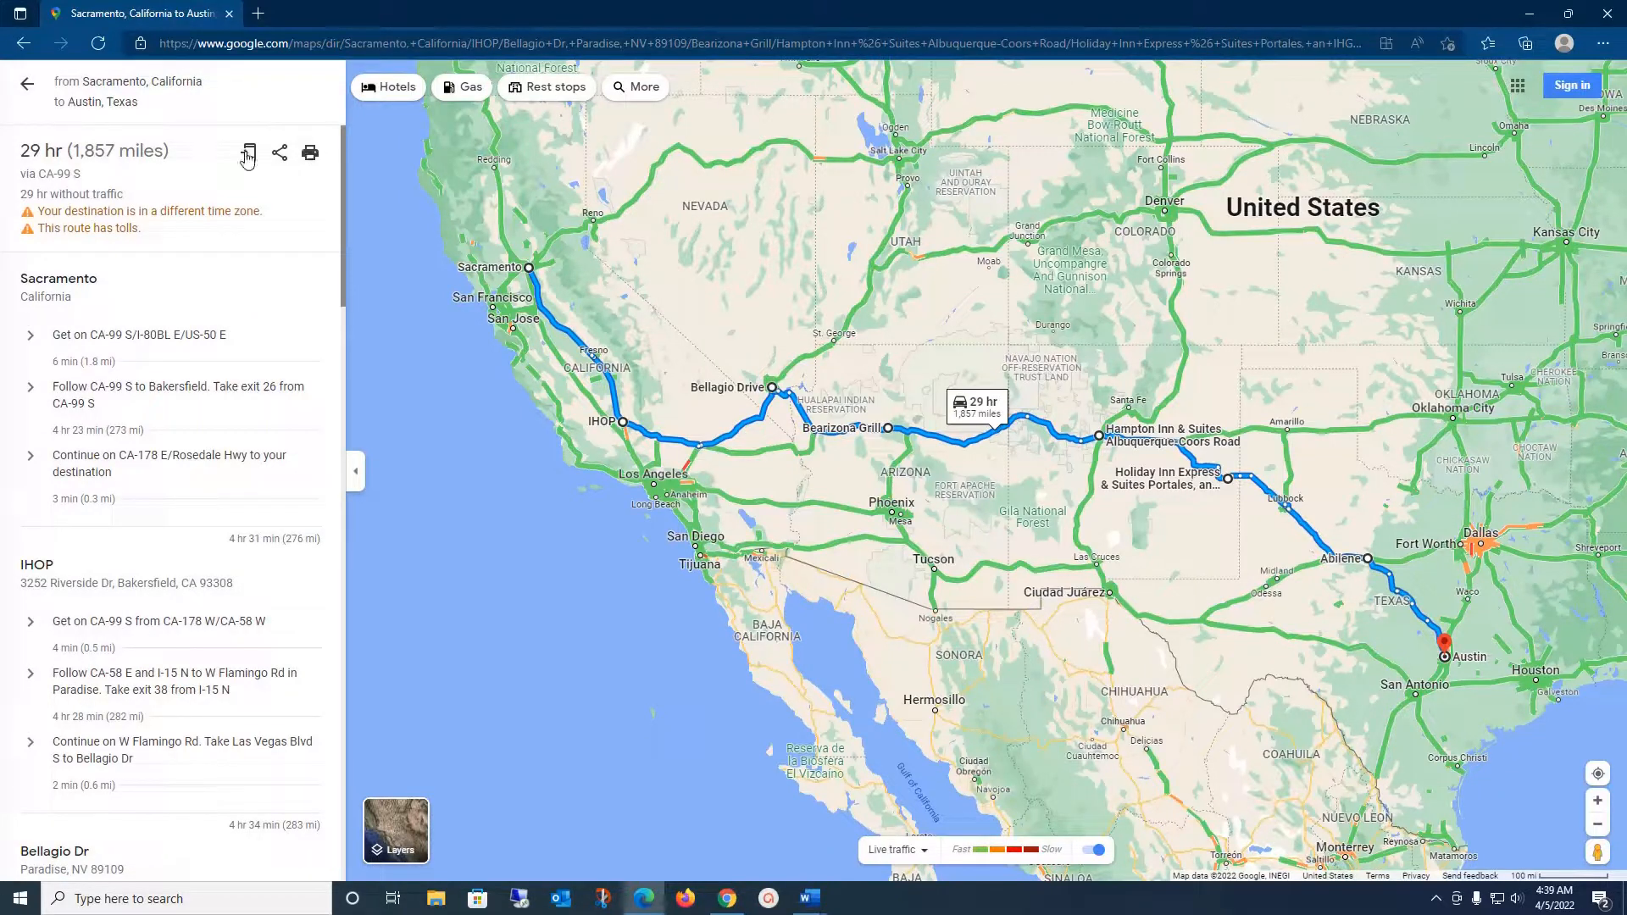
left_click(311, 158)
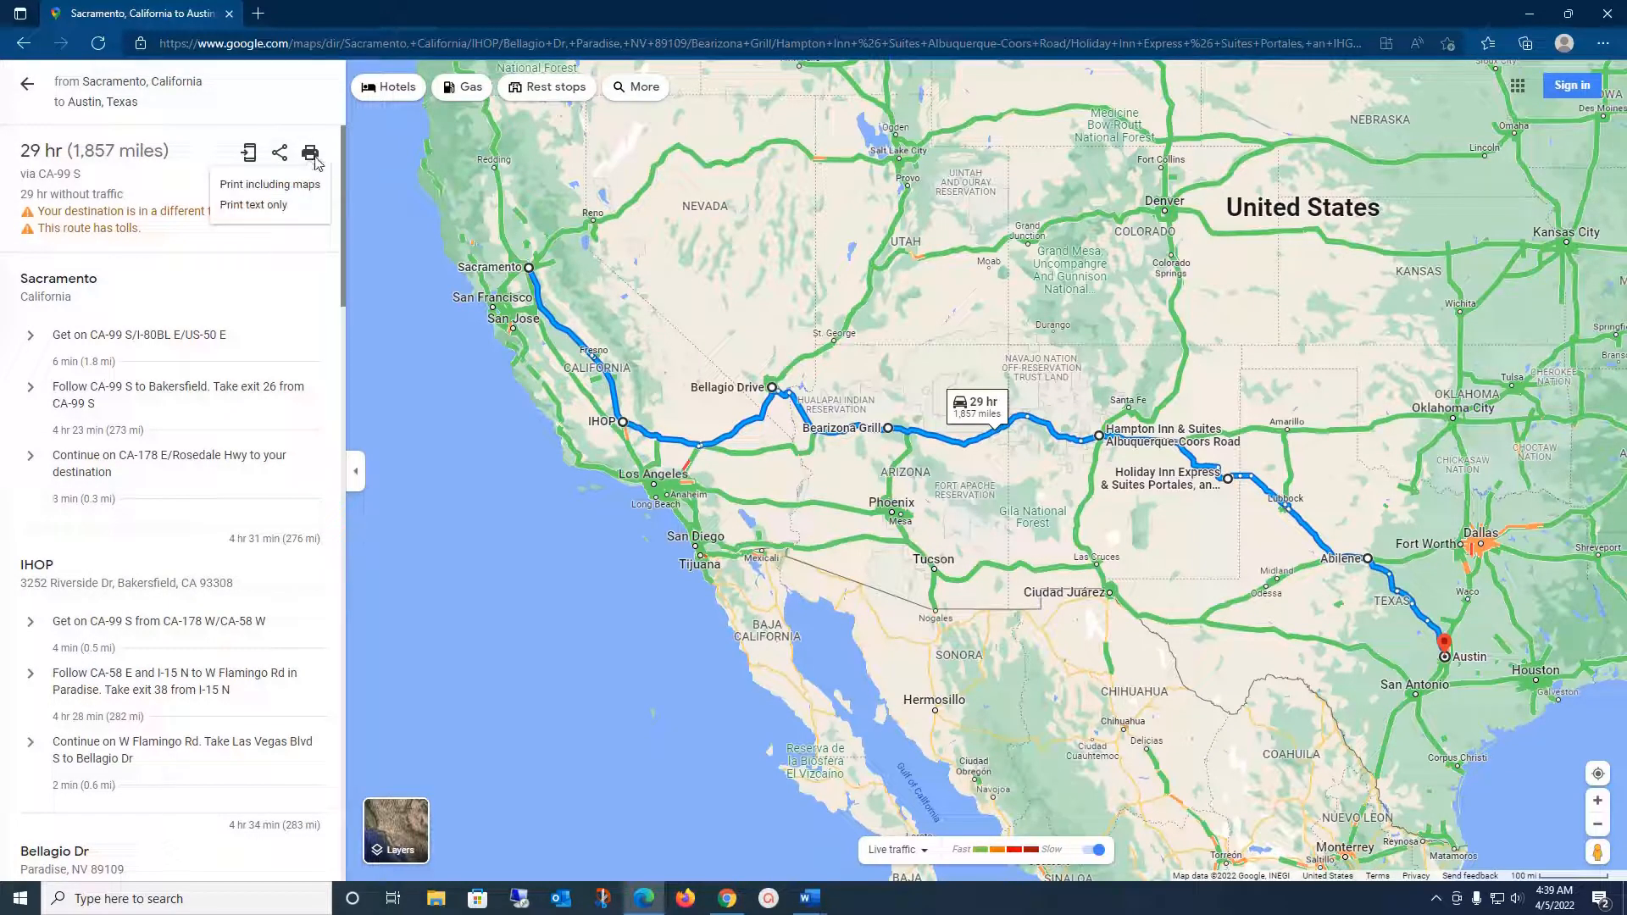
left_click(291, 206)
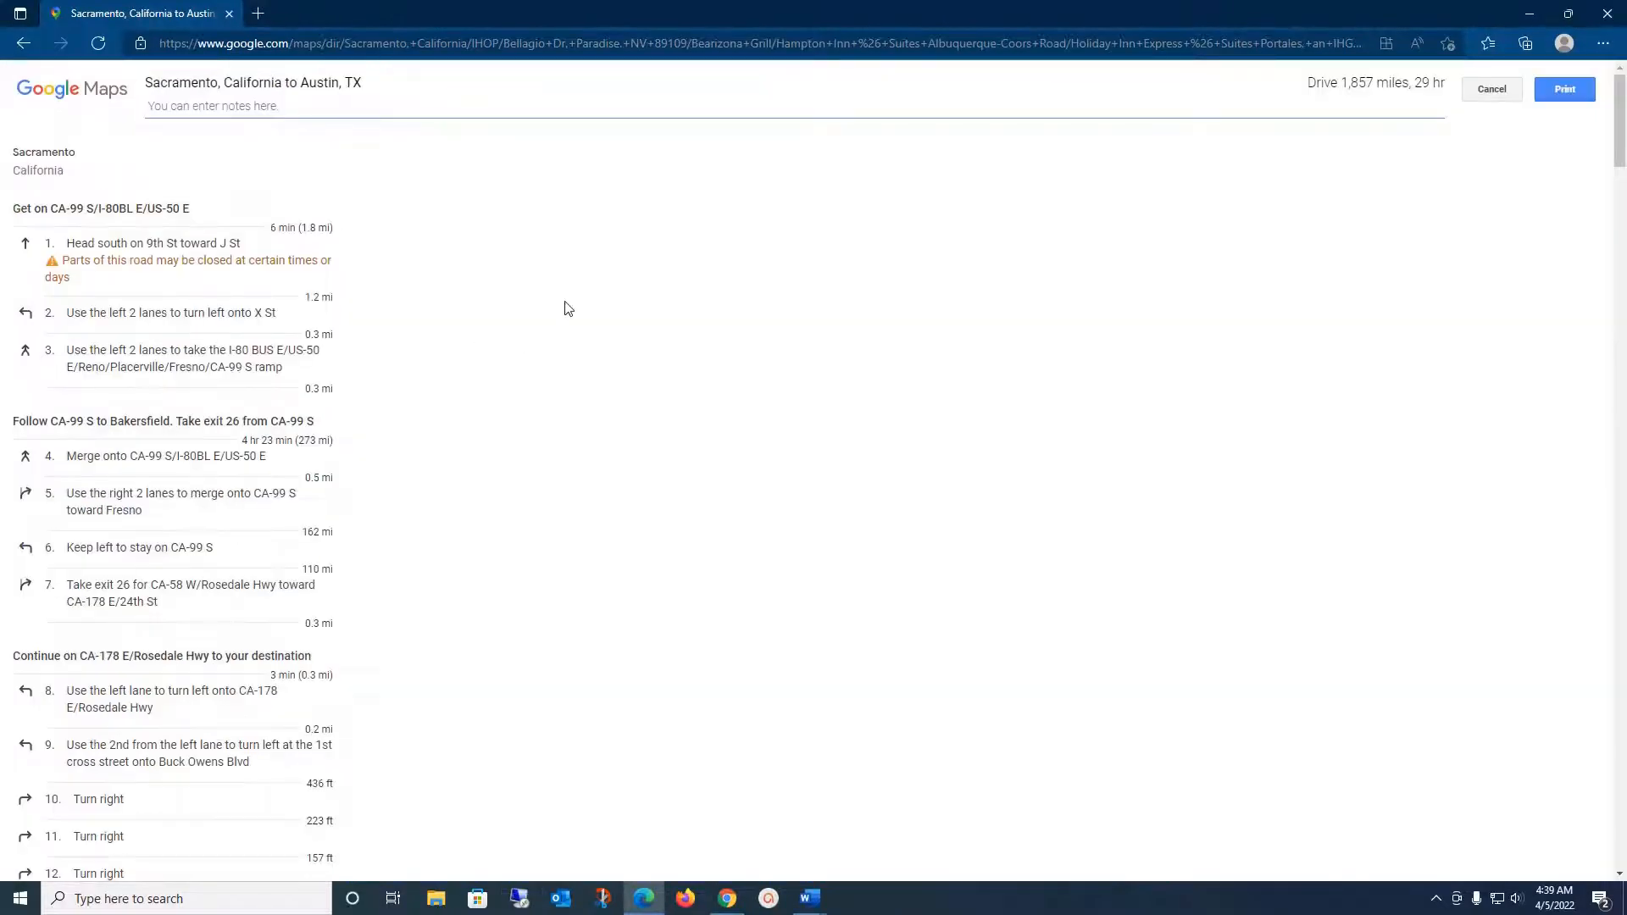
scroll(565, 303, "down", 13)
scroll(566, 306, "up", 12)
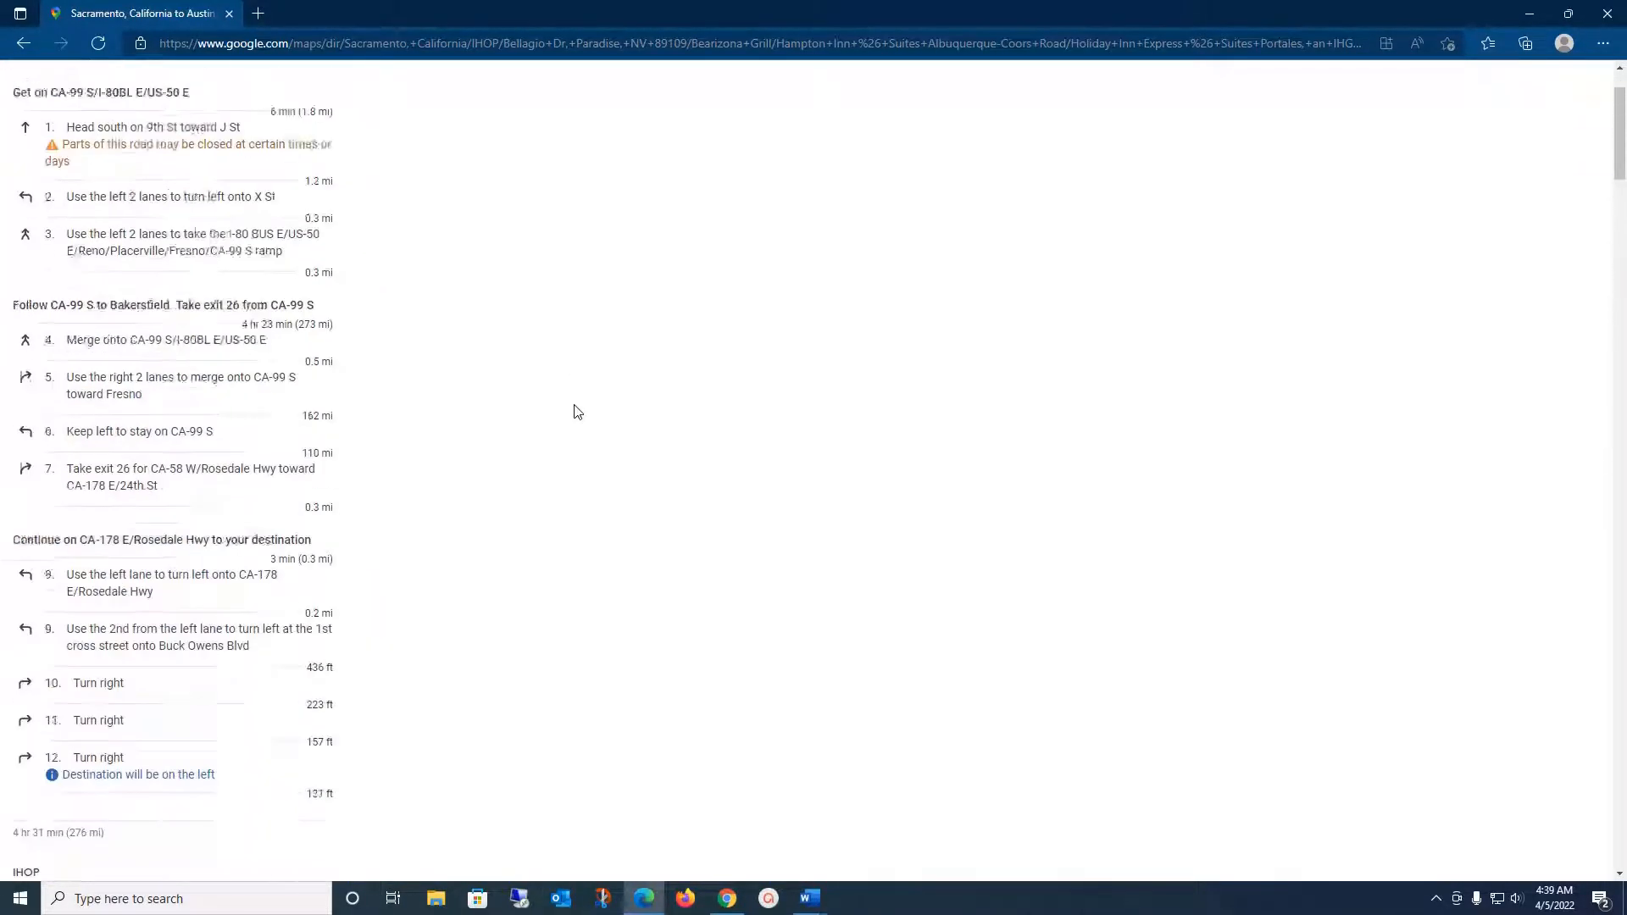
scroll(575, 419, "up", 2)
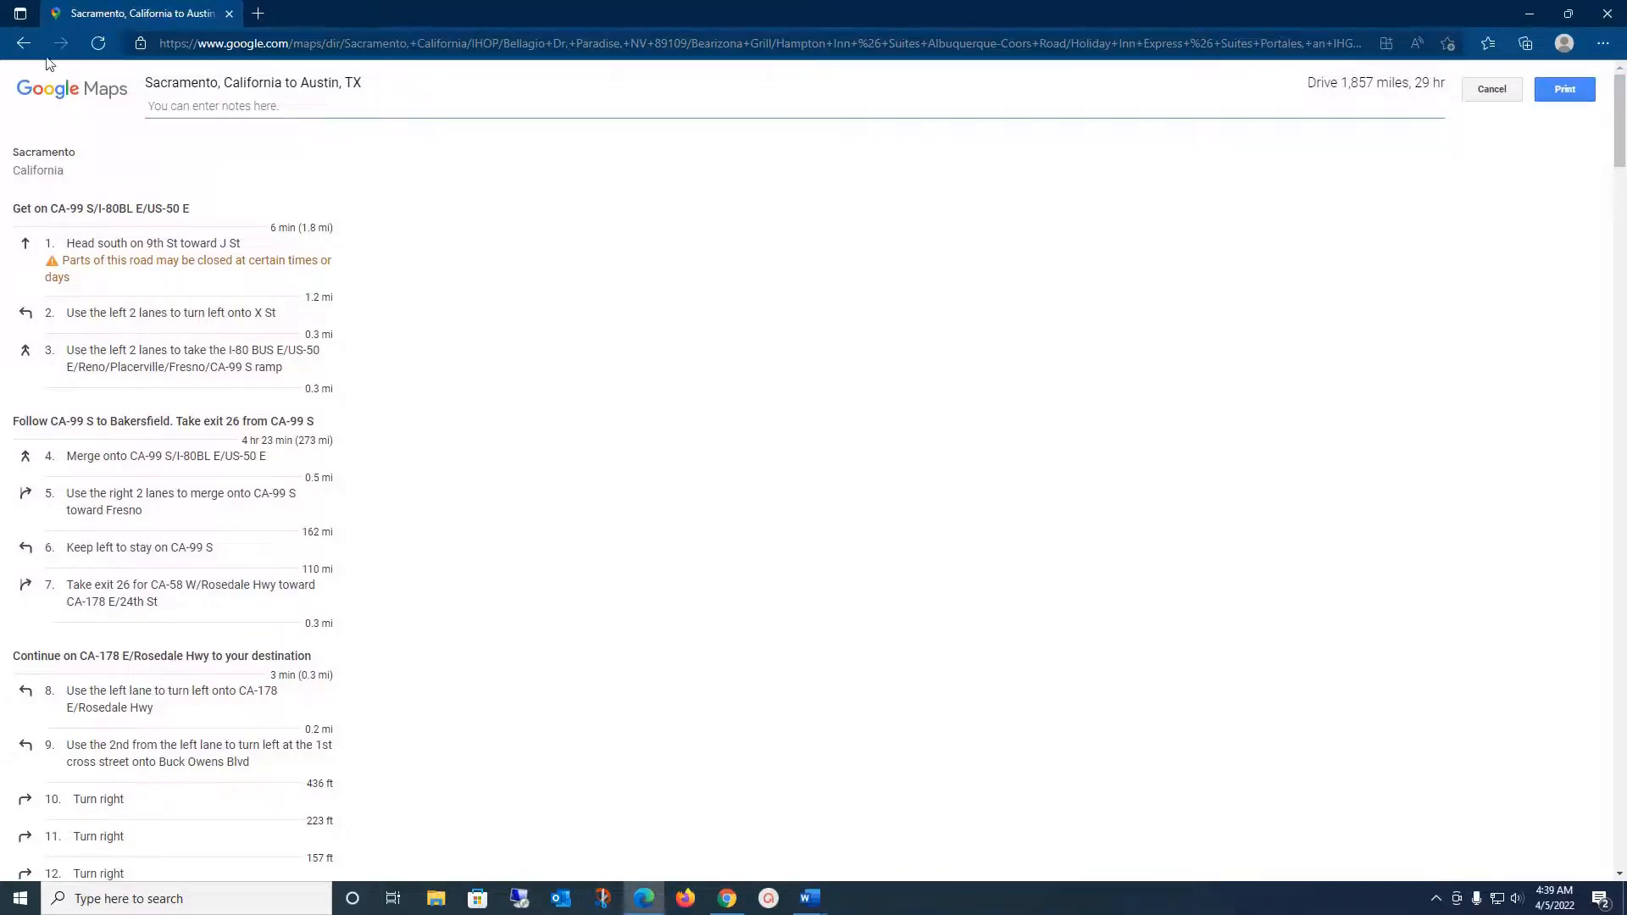
left_click(24, 44)
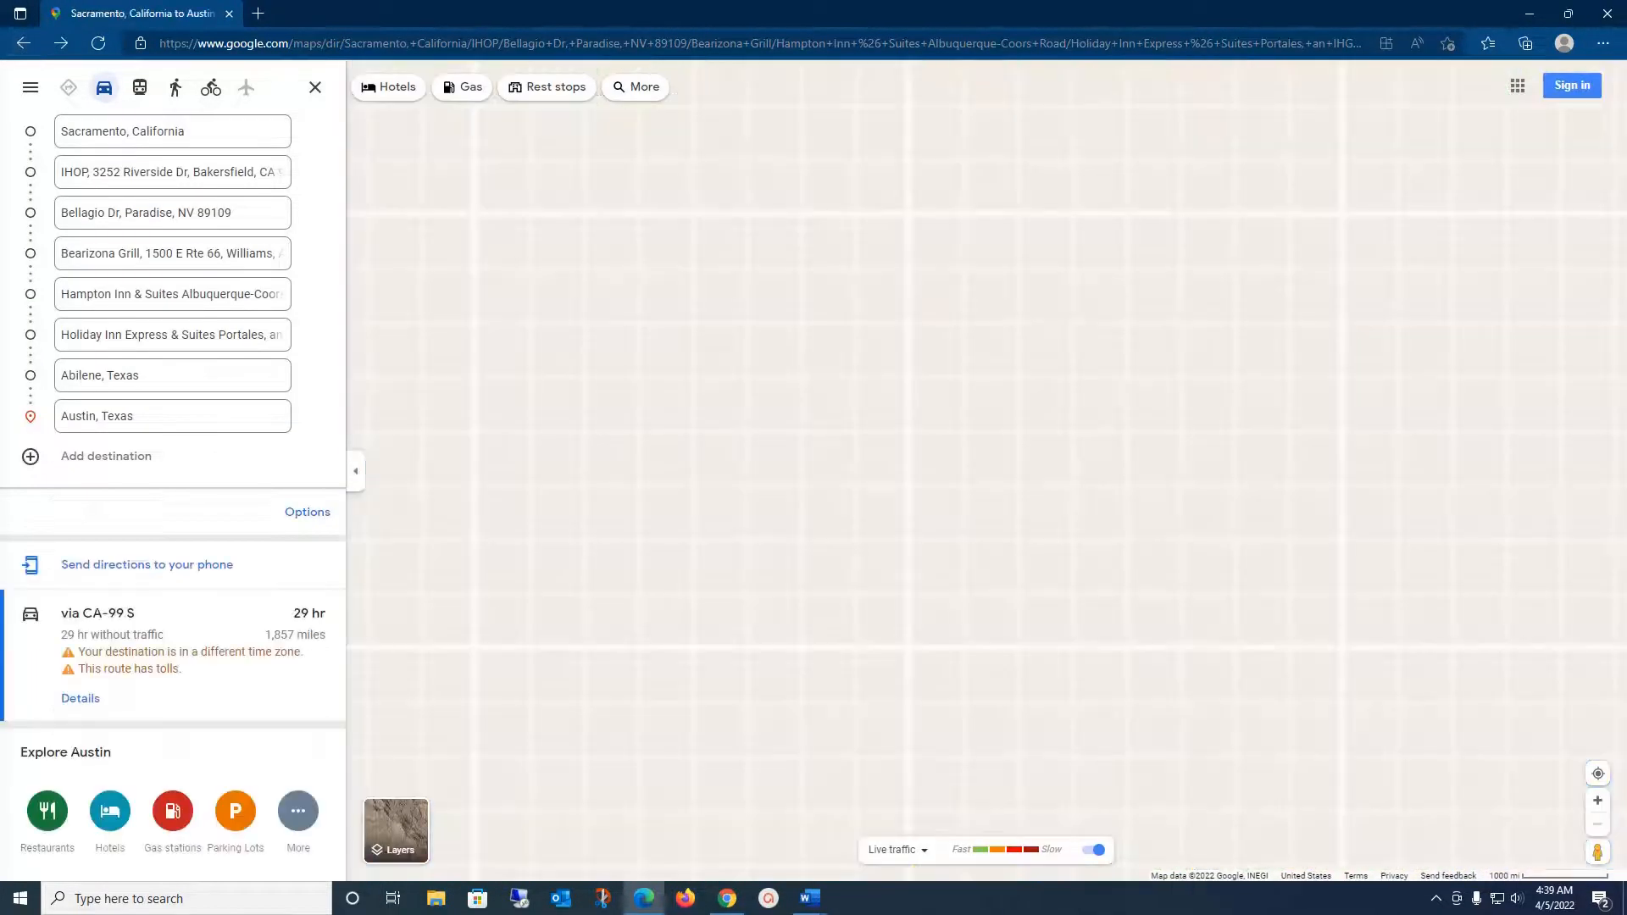